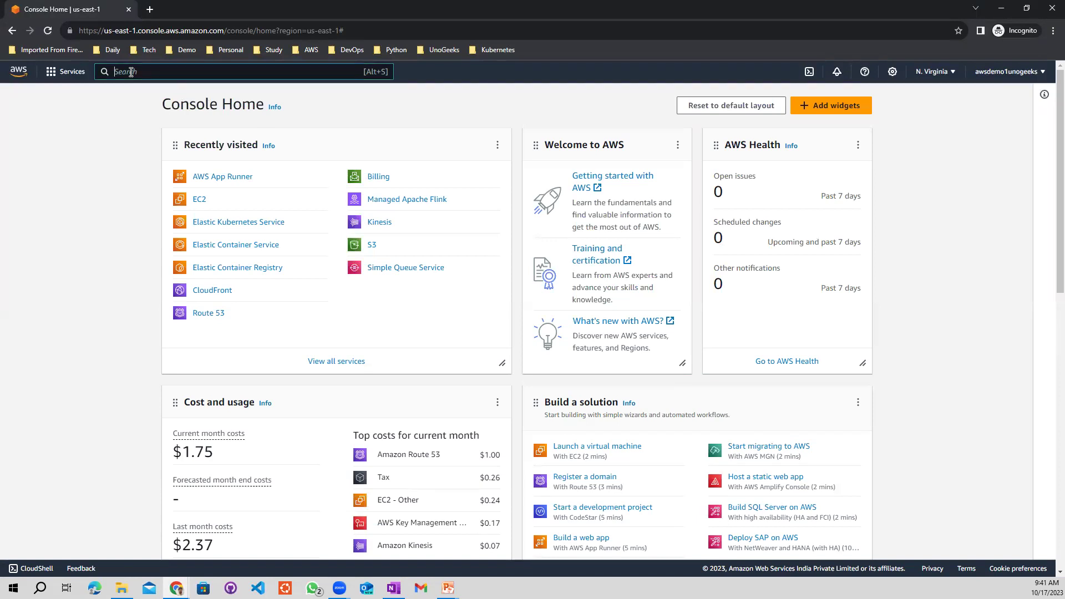
# Search for ecs, open the Elastic Container Service console, and open Amazon ECR from it in a new browser tab.
pyautogui.write('ecs')
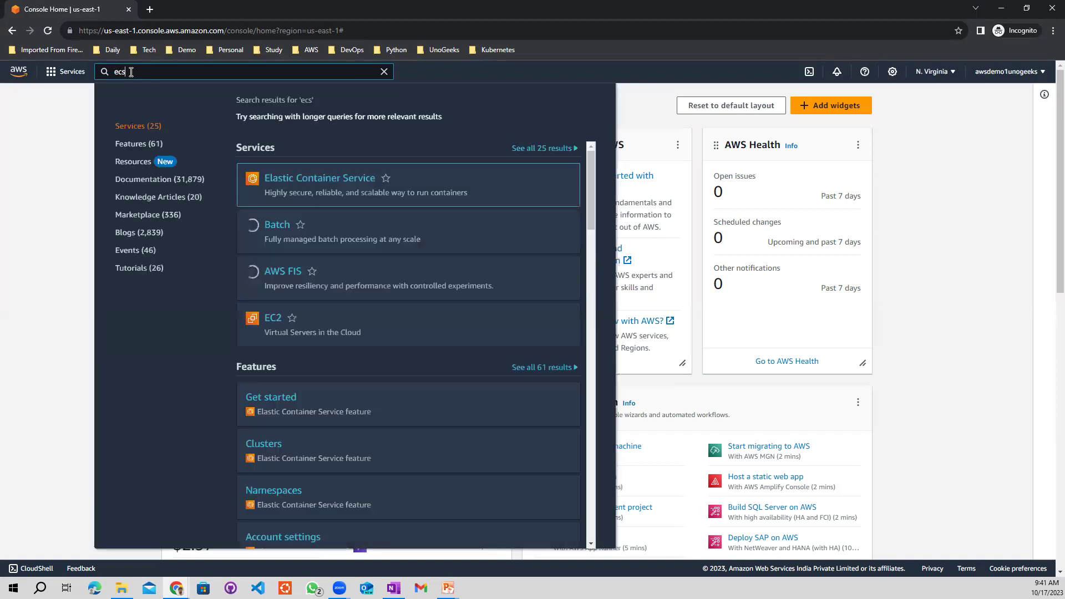
pyautogui.click(290, 181)
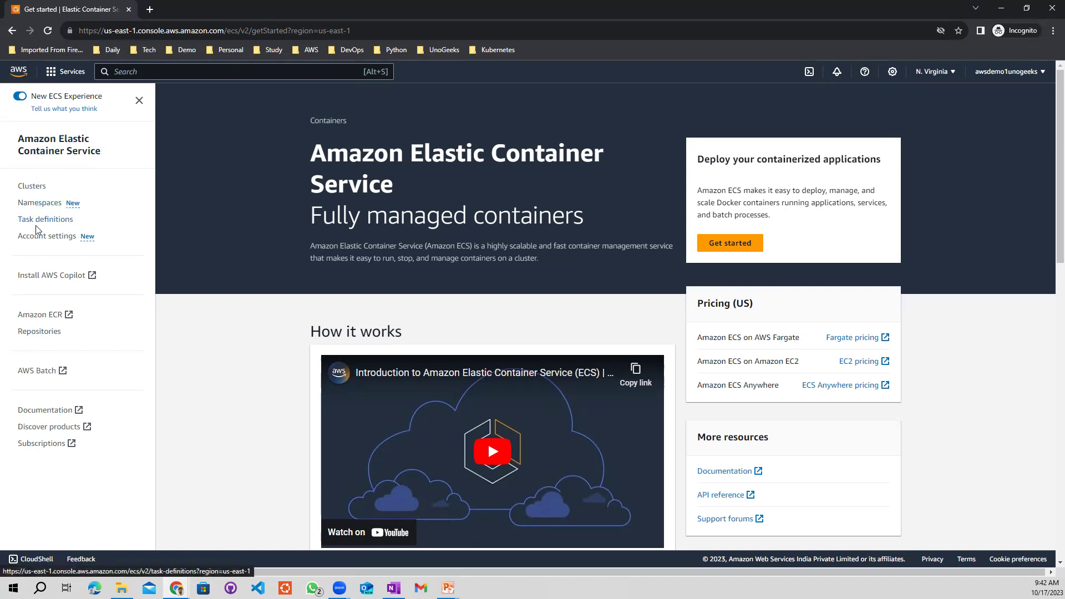
pyautogui.rightClick(39, 315)
pyautogui.click(79, 321)
pyautogui.click(186, 7)
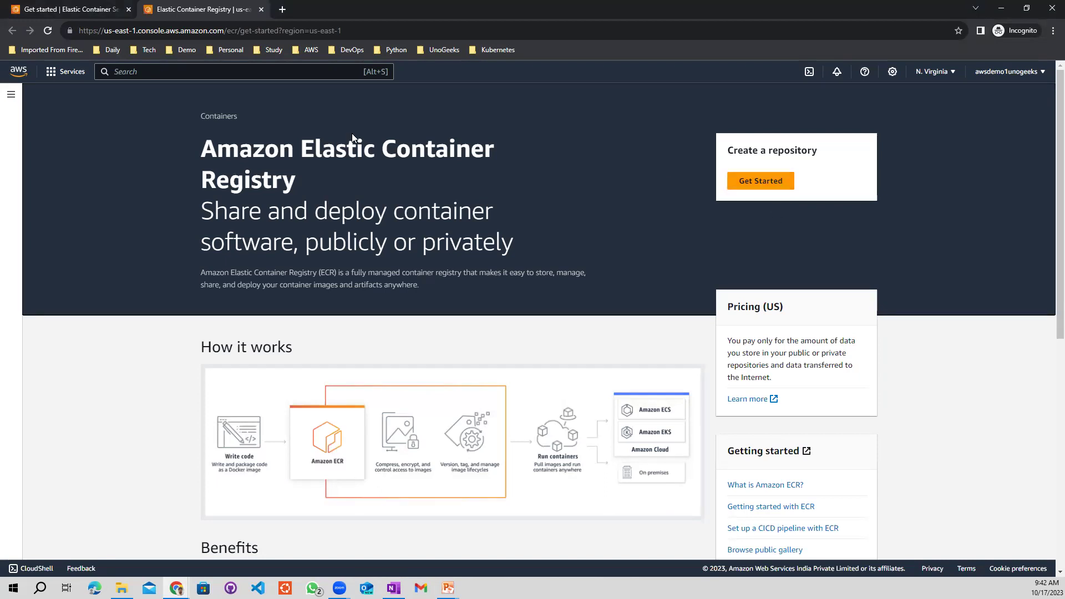
# Delete the private repository unogeeks-demo-private from the ECR repositories list, entering delete as the confirmation.
pyautogui.click(10, 94)
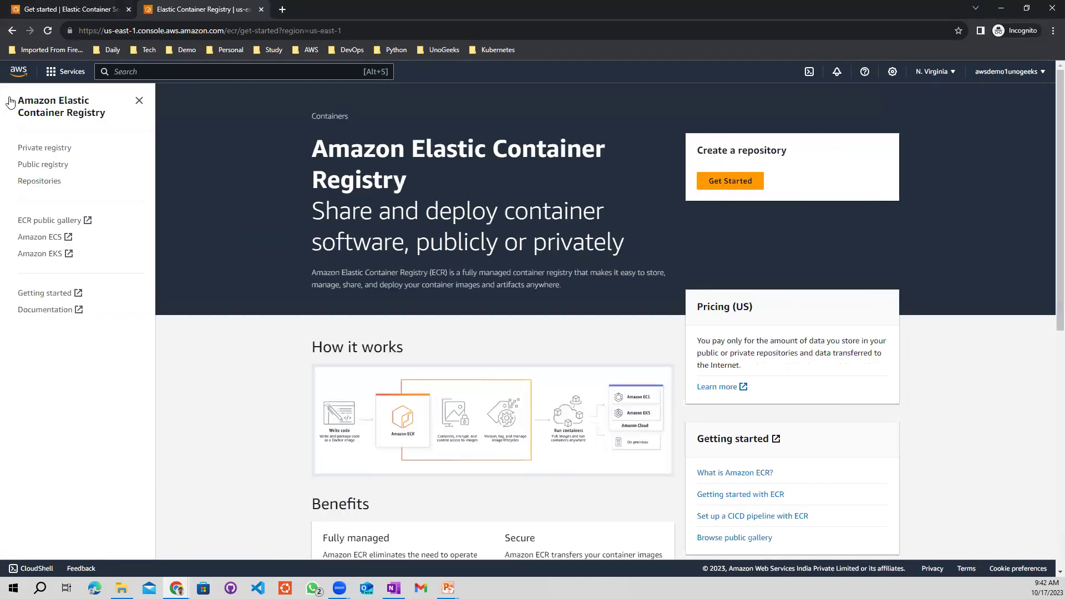
pyautogui.click(39, 182)
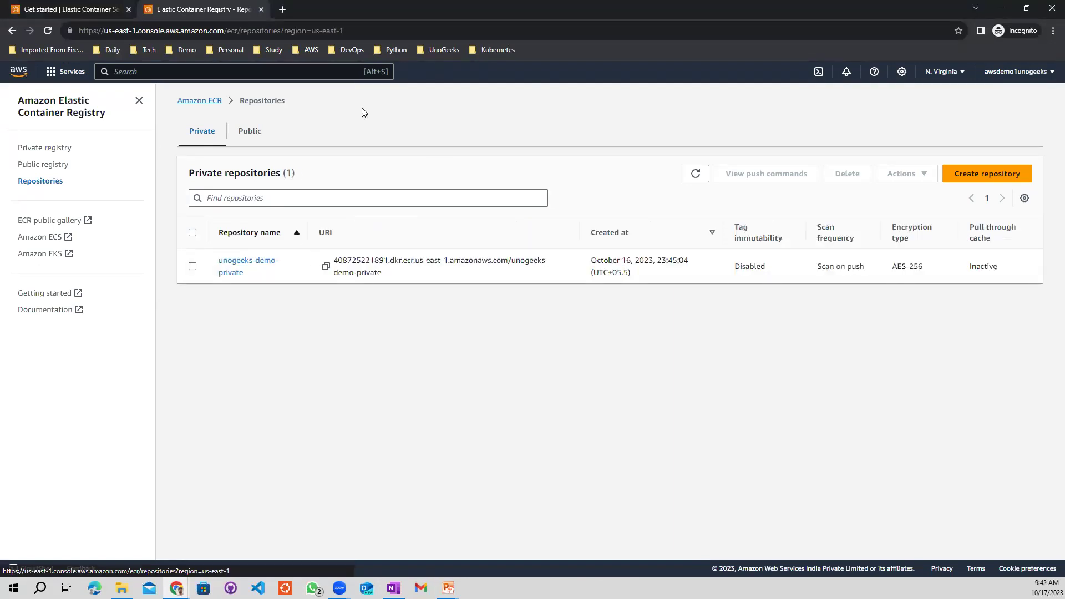
pyautogui.click(192, 234)
pyautogui.click(843, 175)
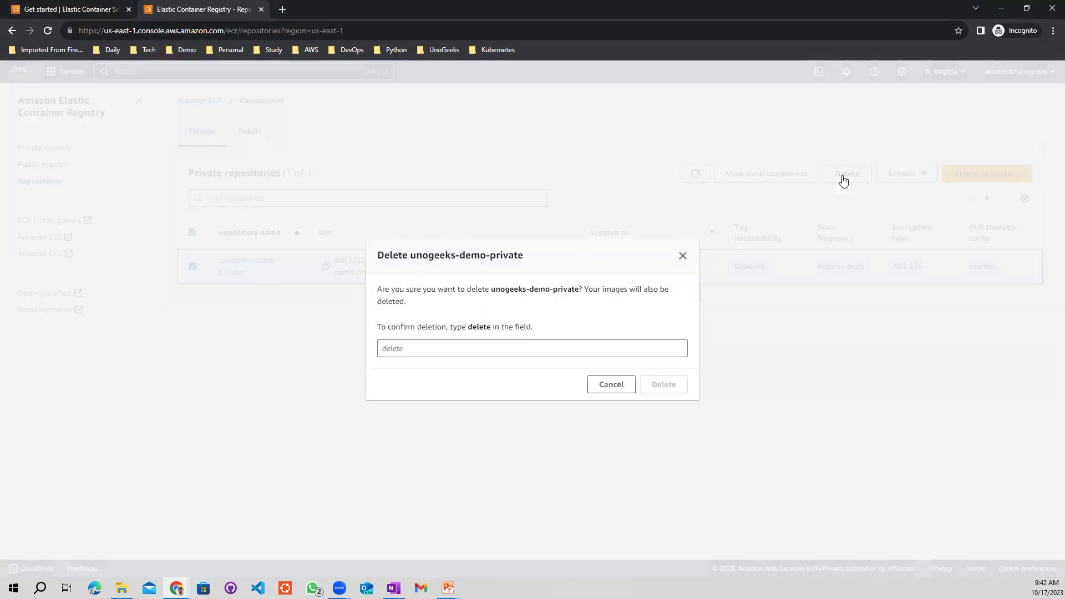
pyautogui.click(442, 355)
pyautogui.write('delet')
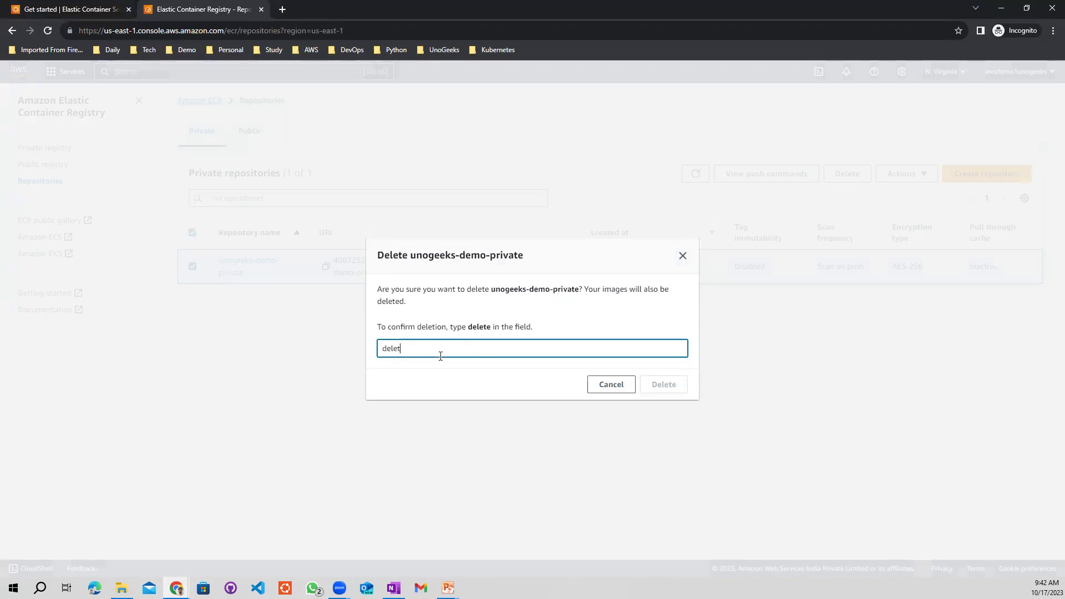
pyautogui.write('e')
pyautogui.click(663, 384)
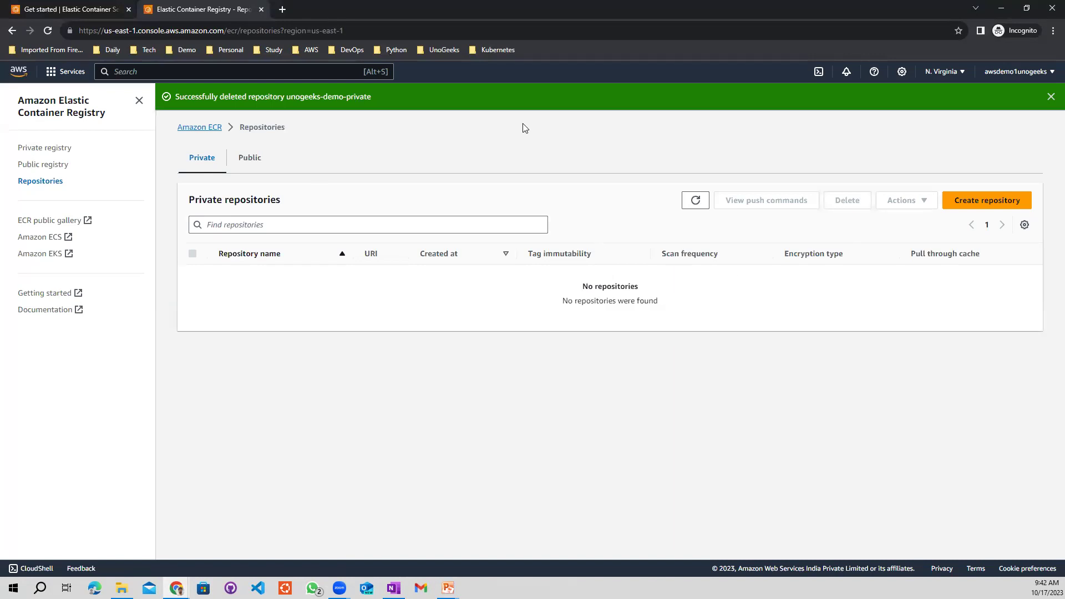
# Create a private ECR repository named unogeeks-demo-repo, keeping the default tag, scan and encryption settings.
pyautogui.click(977, 205)
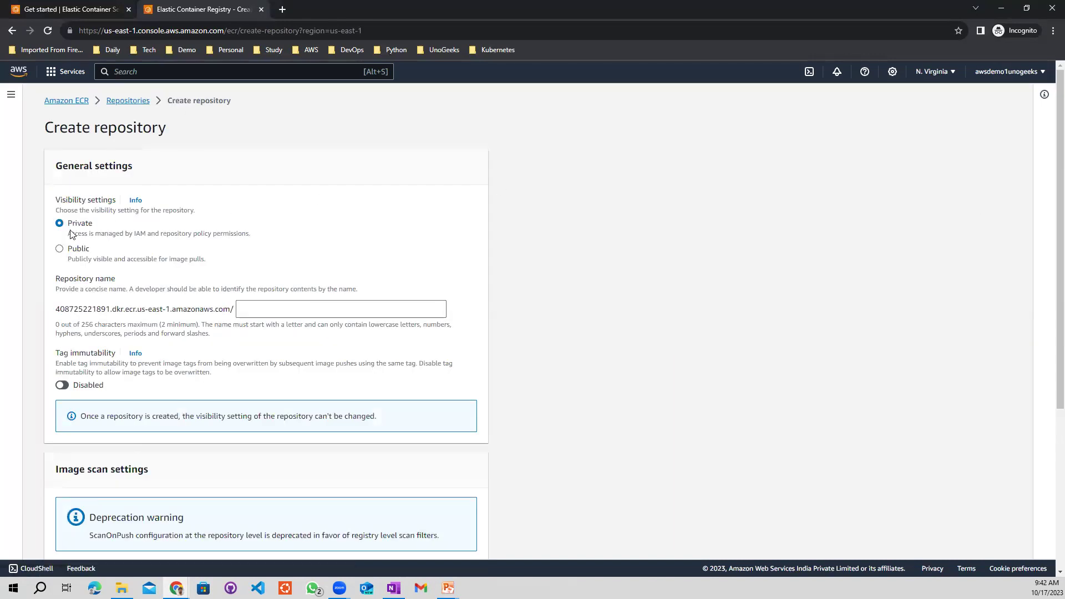
pyautogui.click(264, 306)
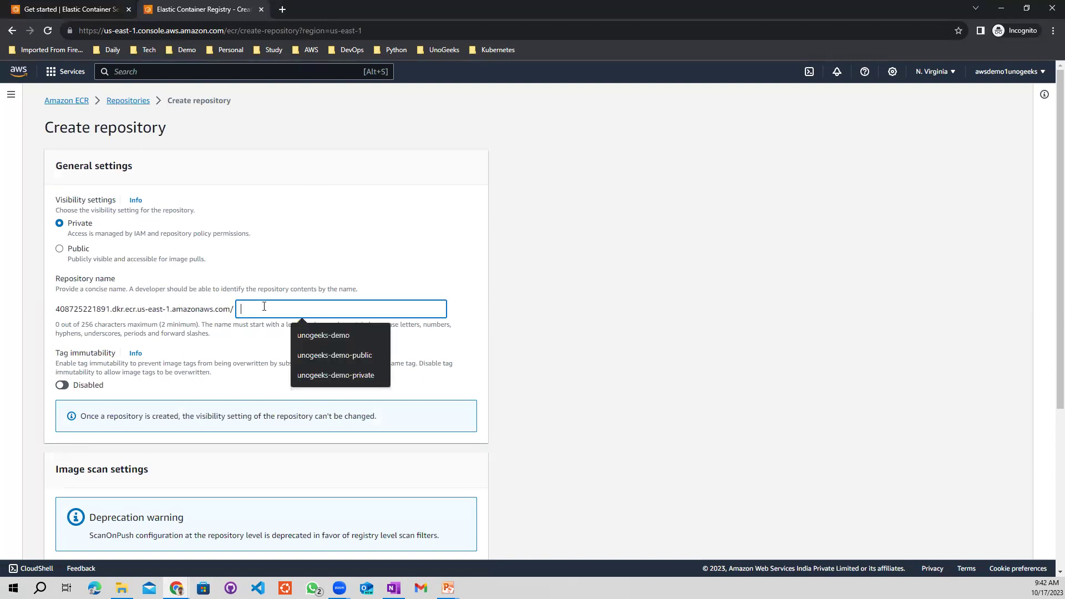
pyautogui.click(320, 333)
pyautogui.write('-repo')
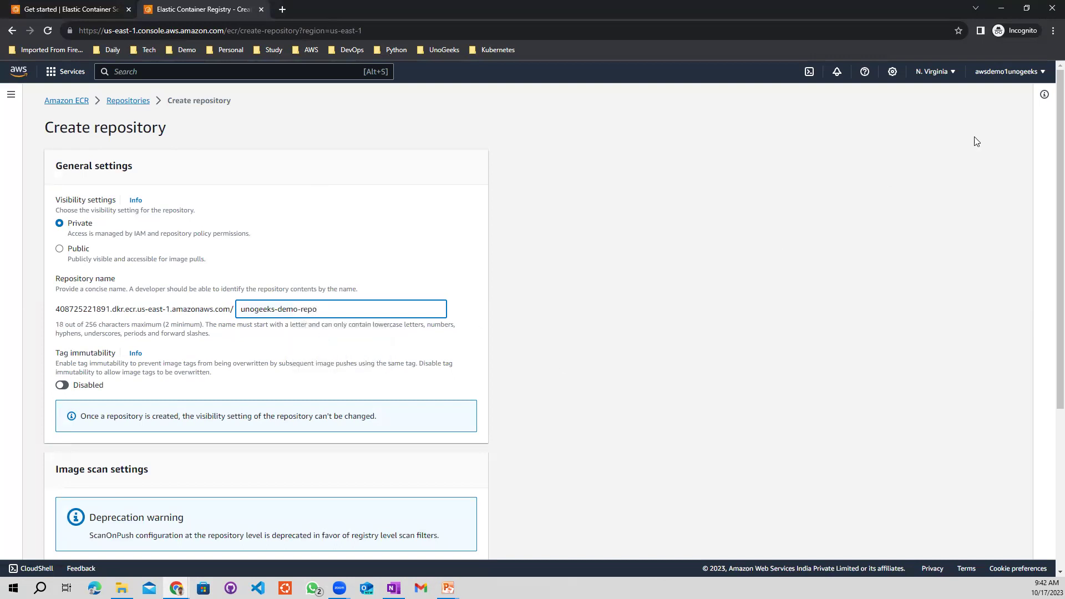
pyautogui.moveTo(1052, 161); pyautogui.dragTo(1050, 377)
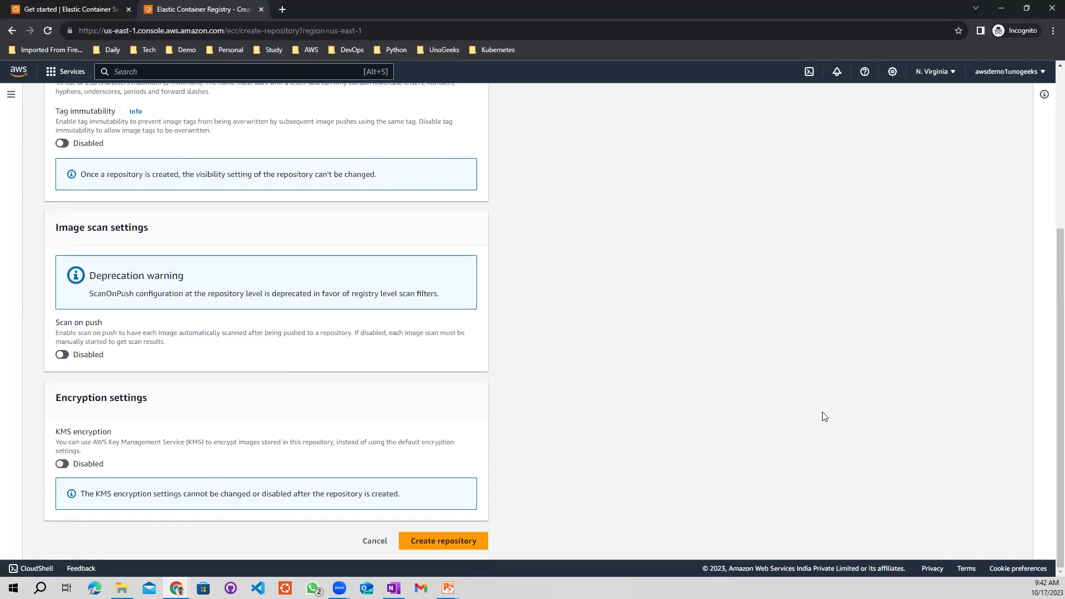
pyautogui.click(432, 542)
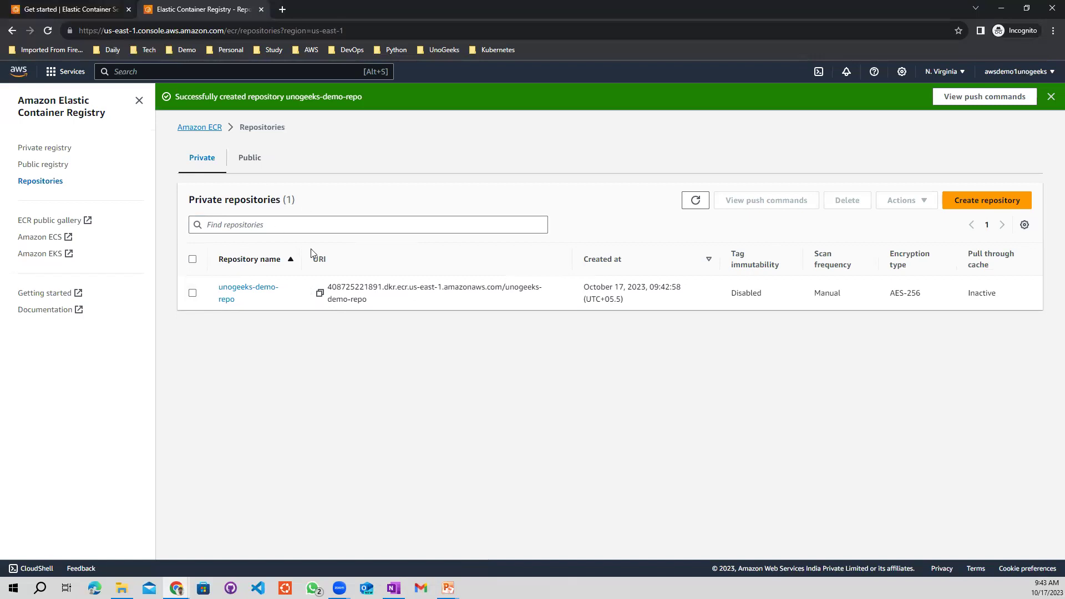
# Copy the macOS / Linux login, tag and push commands for unogeeks-demo-repo, and open the repository's images list.
pyautogui.click(193, 293)
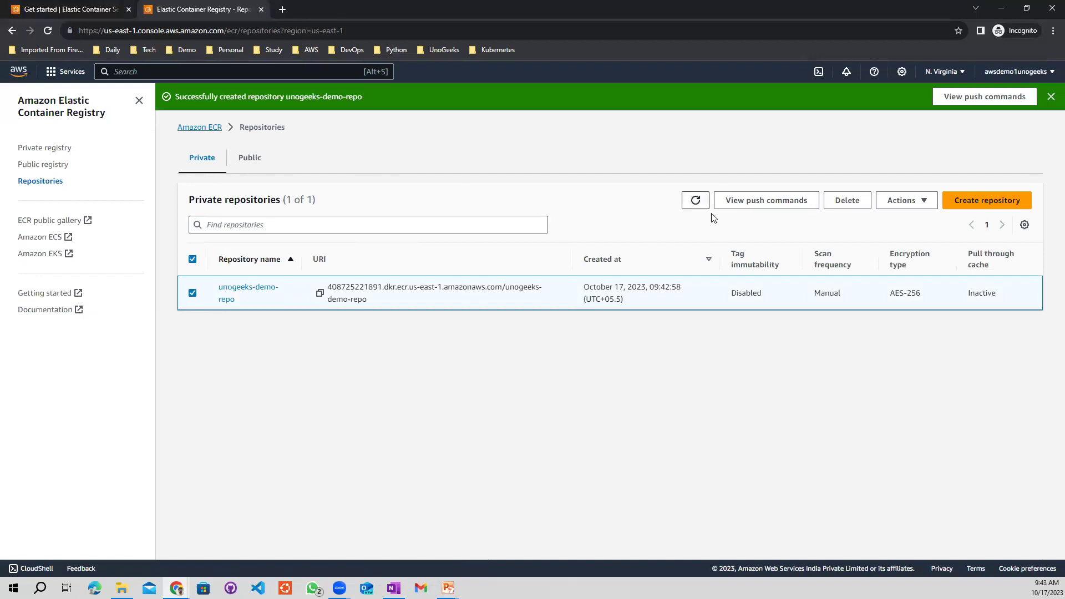
pyautogui.click(752, 201)
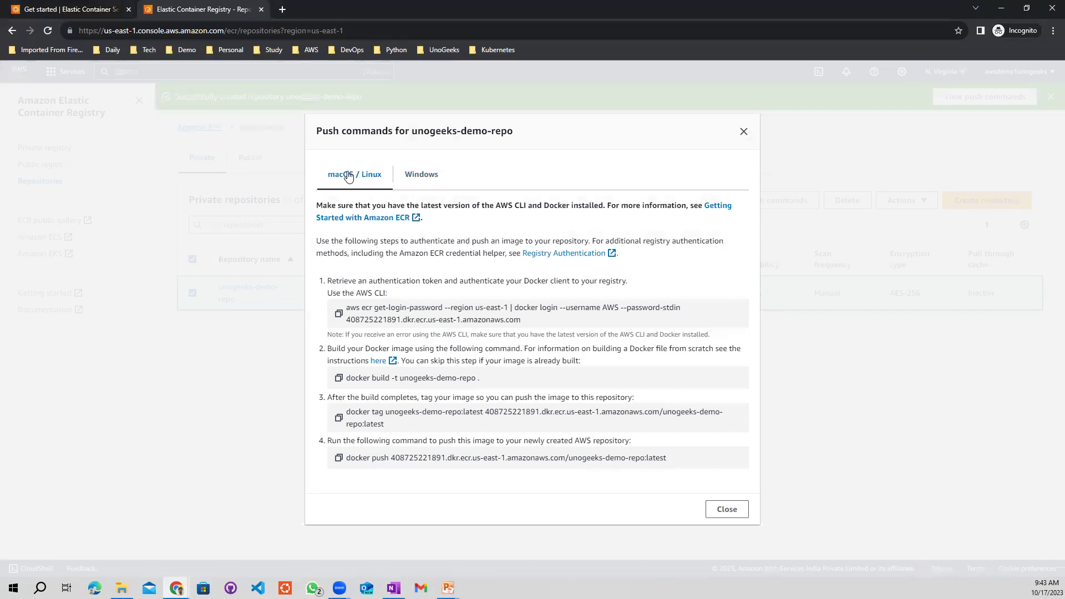
pyautogui.click(339, 314)
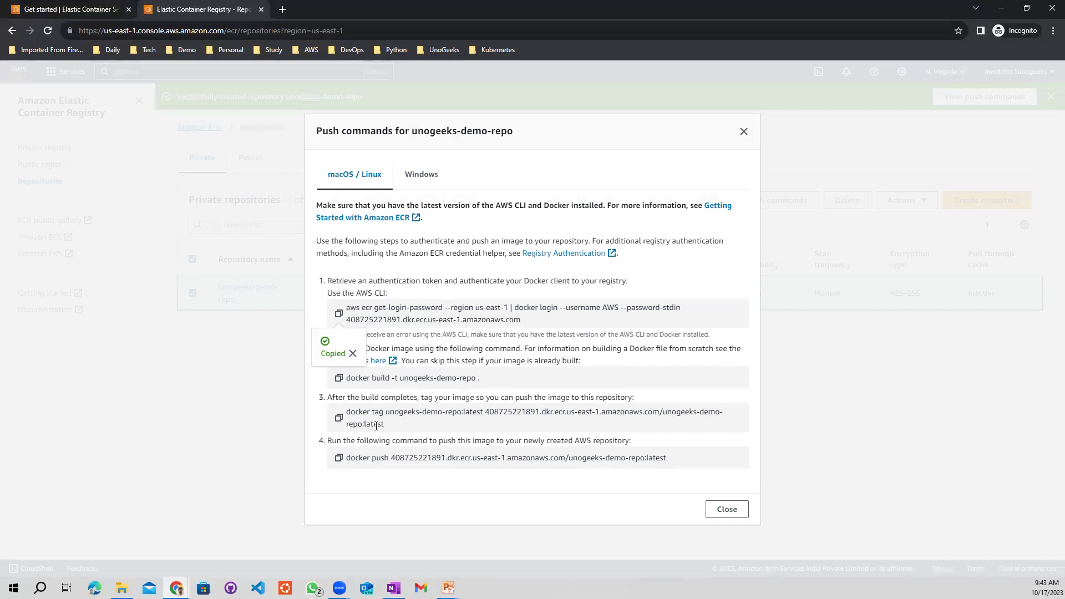
pyautogui.click(337, 419)
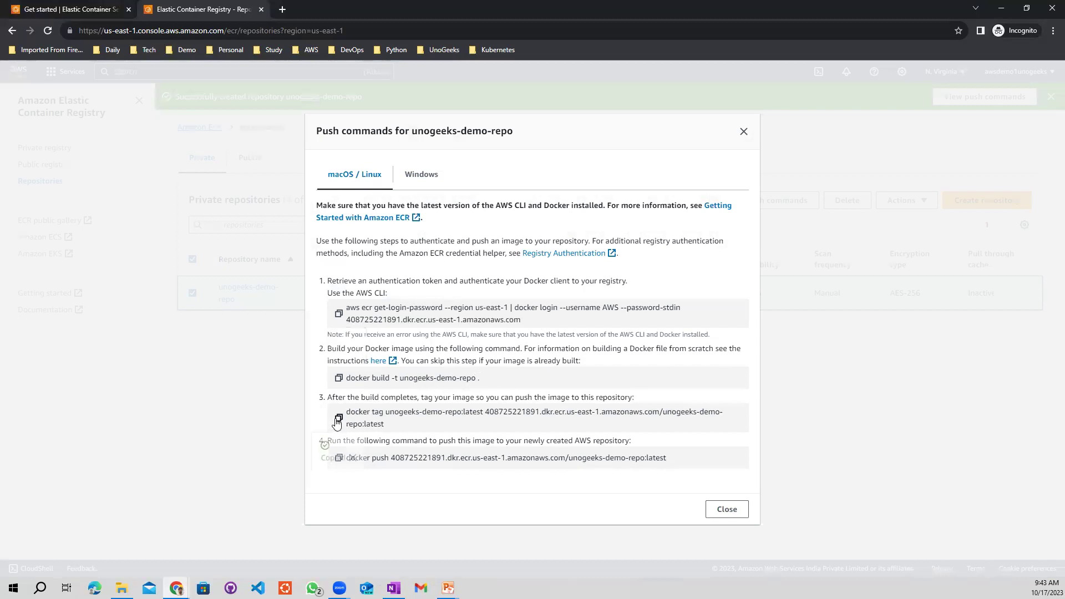
pyautogui.click(339, 459)
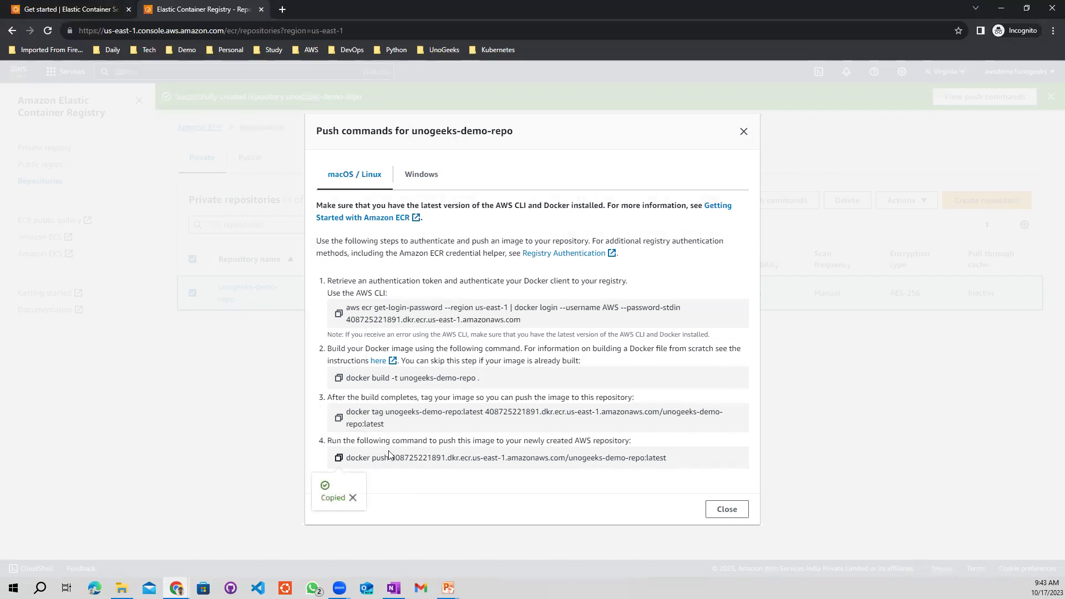
pyautogui.click(727, 509)
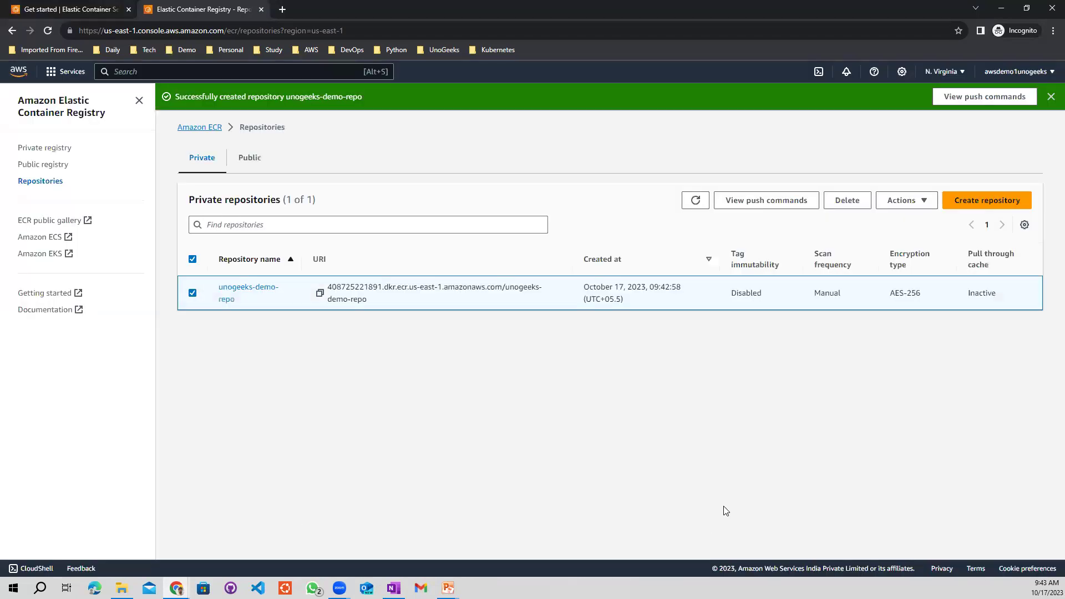
pyautogui.click(236, 298)
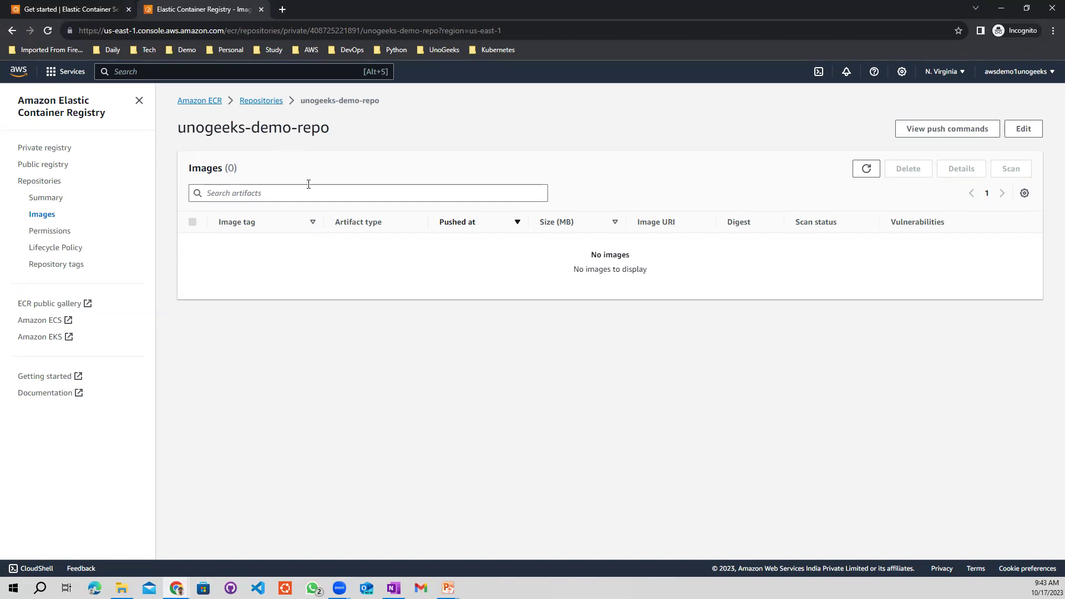
# Search the web for docker hub in a new browser tab and open the Docker Hub website.
pyautogui.click(282, 9)
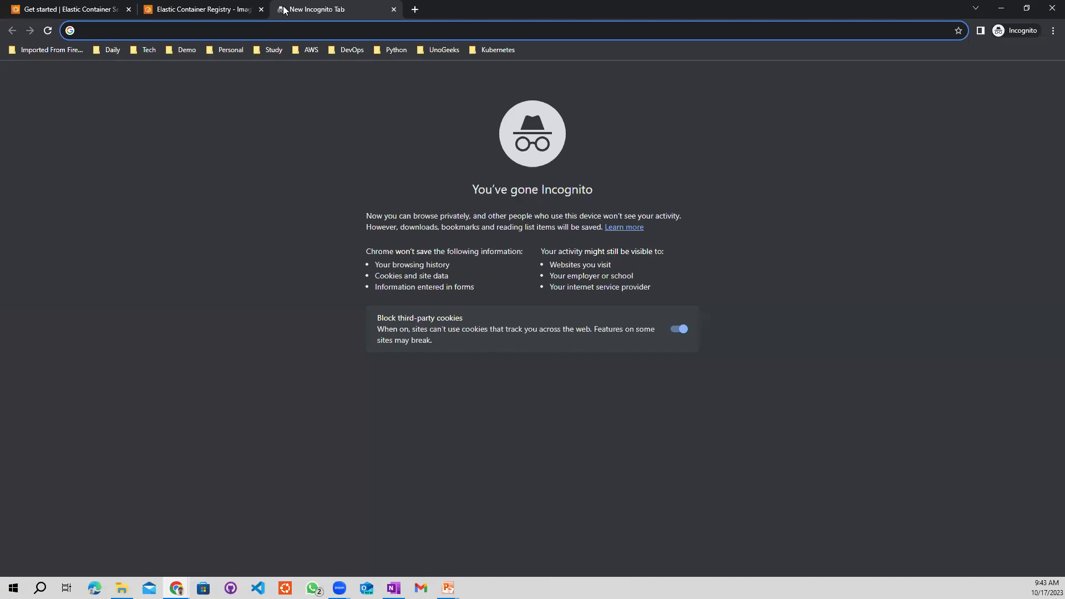
pyautogui.write('docker hub')
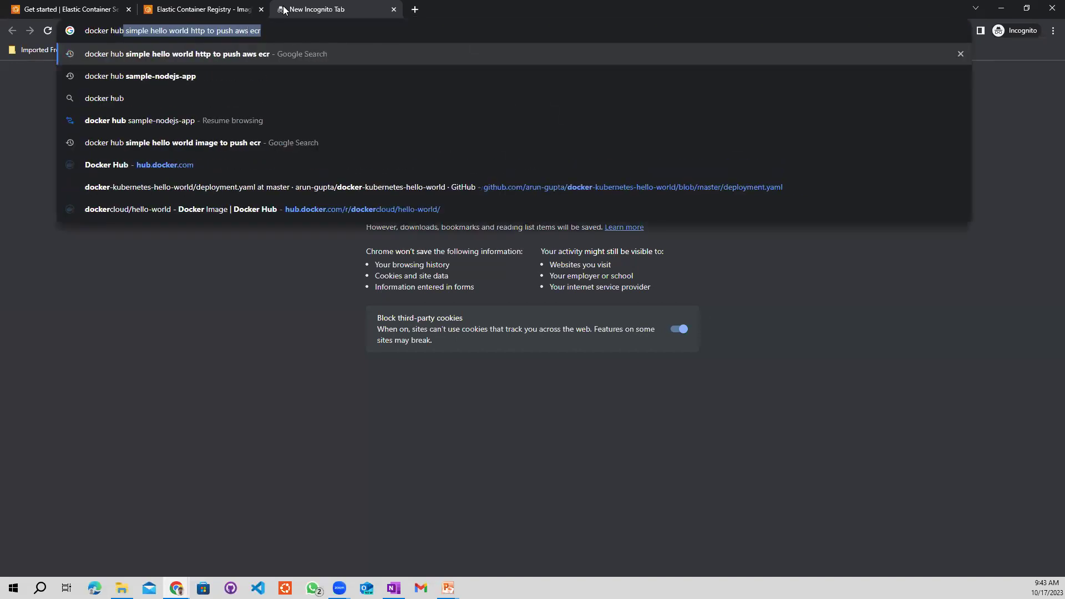
pyautogui.press('Return')
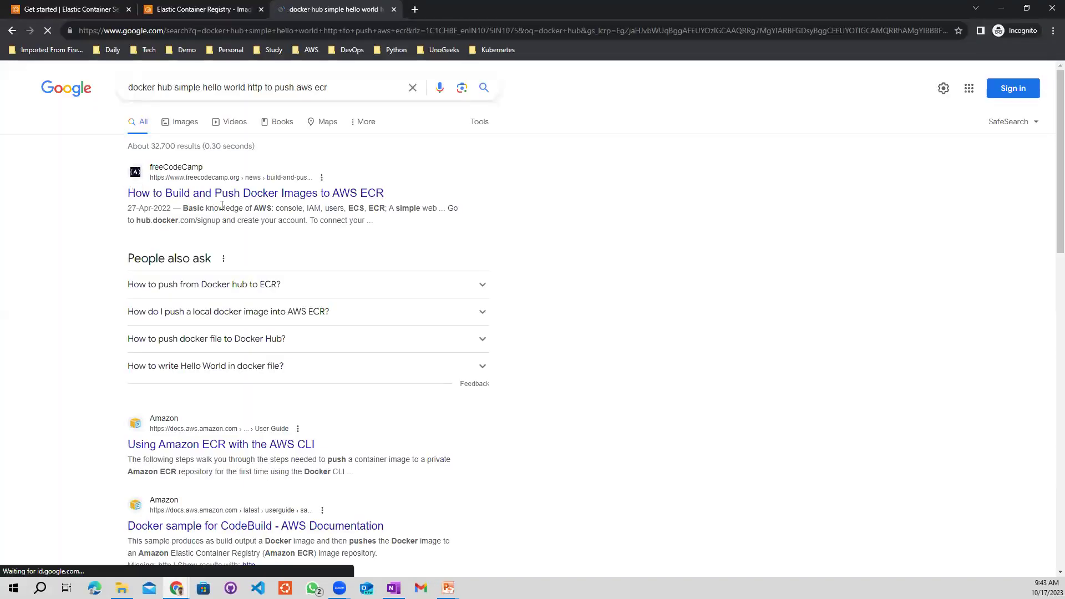
pyautogui.moveTo(338, 88); pyautogui.dragTo(181, 83)
pyautogui.press('BackSpace')
pyautogui.press('BackSpace')
pyautogui.press('BackSpace')
pyautogui.press('Return')
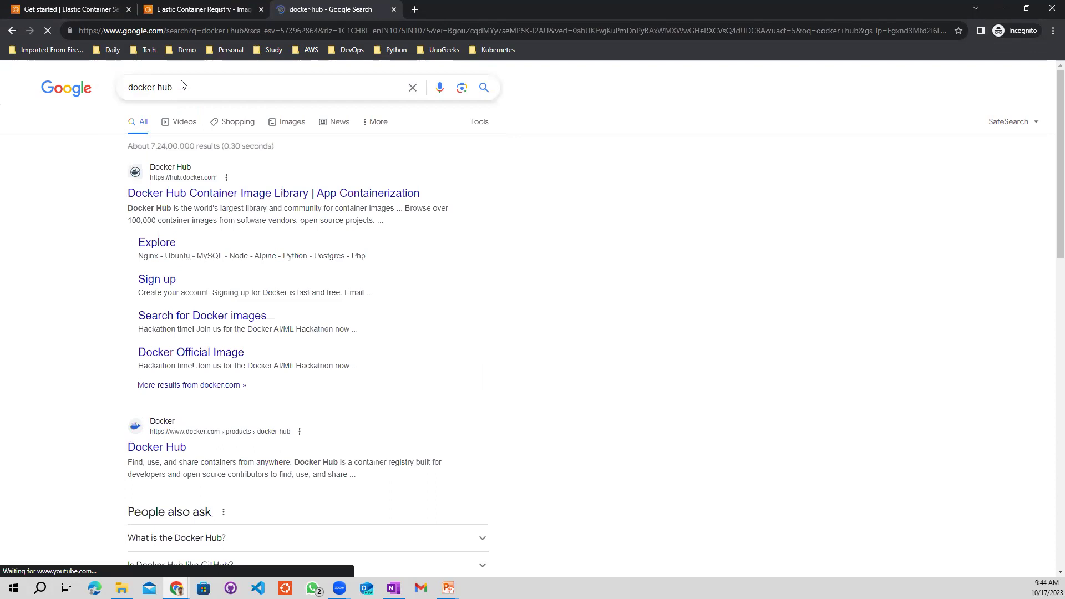
pyautogui.click(192, 194)
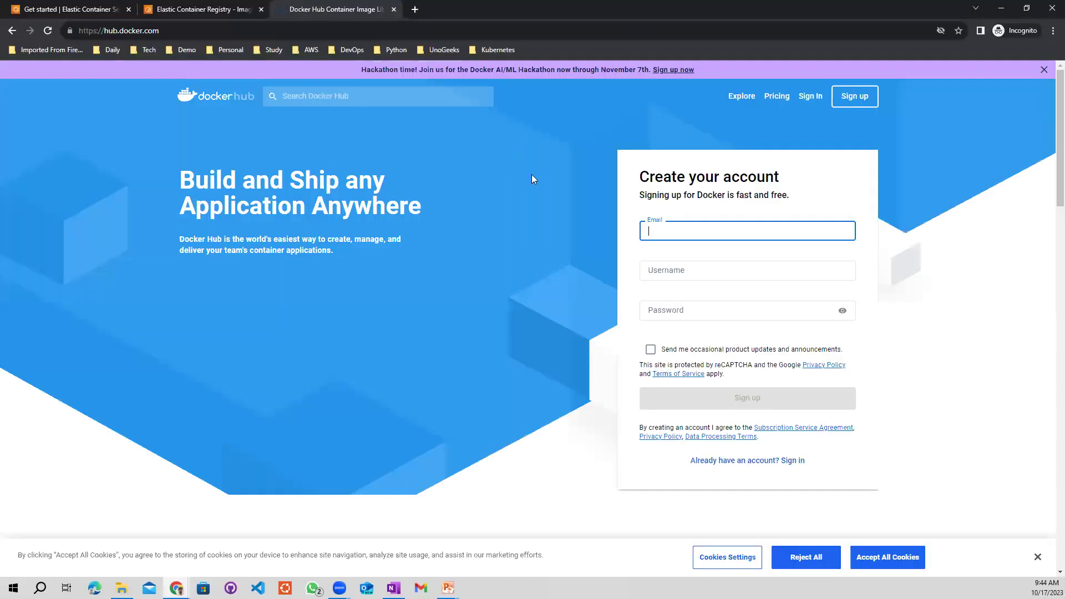
# Open the Docker Hub sign-in page, move its tab into a separate browser window, and bring that window to the front.
pyautogui.click(811, 98)
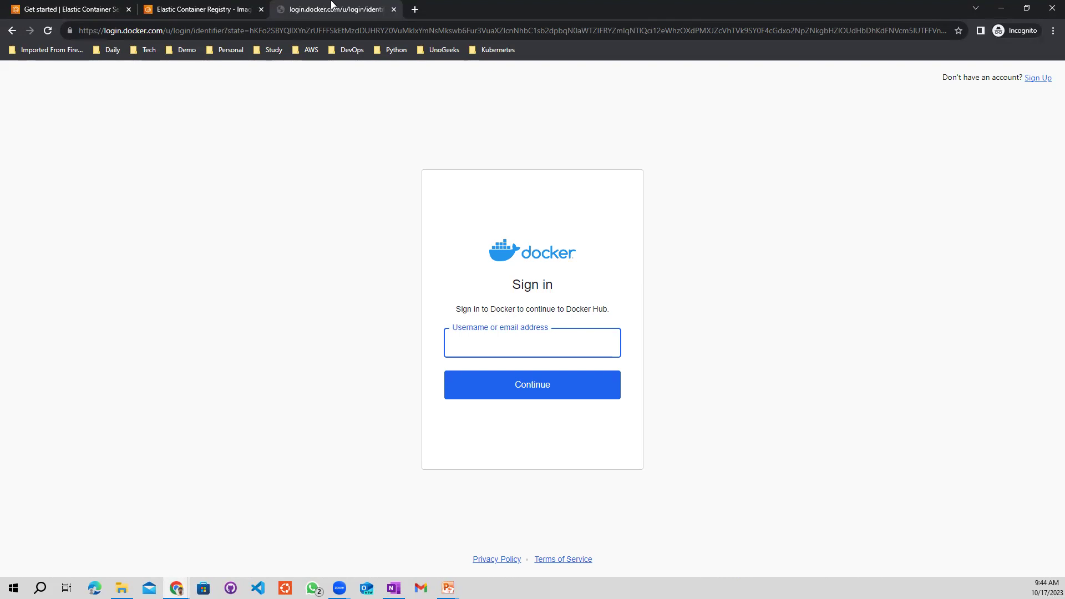
pyautogui.moveTo(333, 9); pyautogui.dragTo(1064, 222)
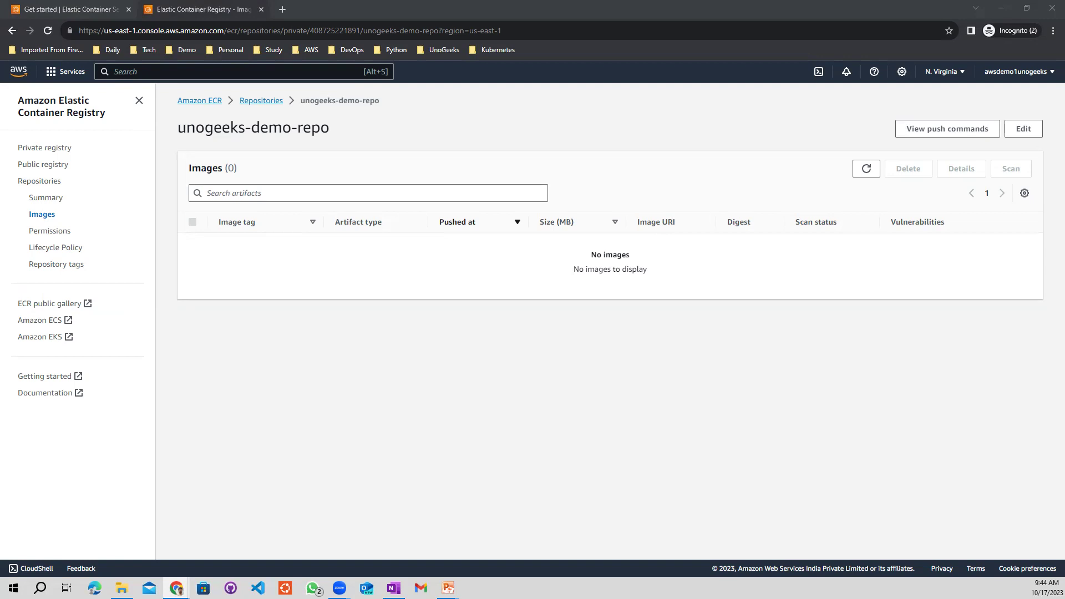
pyautogui.hotkey('alt', 'Tab')
pyautogui.click(584, 126)
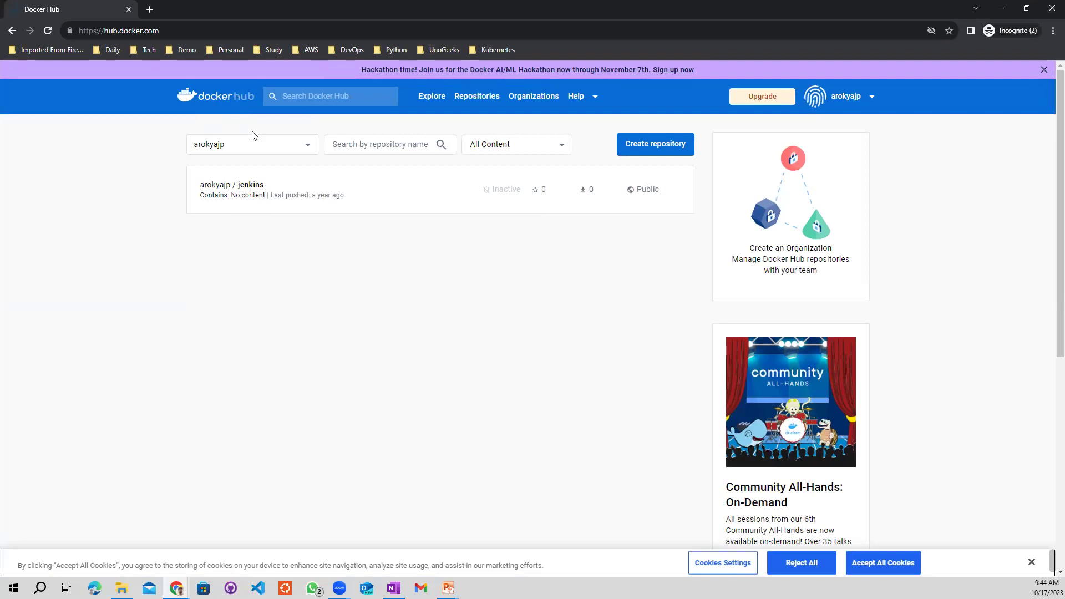
# Start creating a new Docker Hub repository under the signed-in account's own namespace.
pyautogui.click(310, 101)
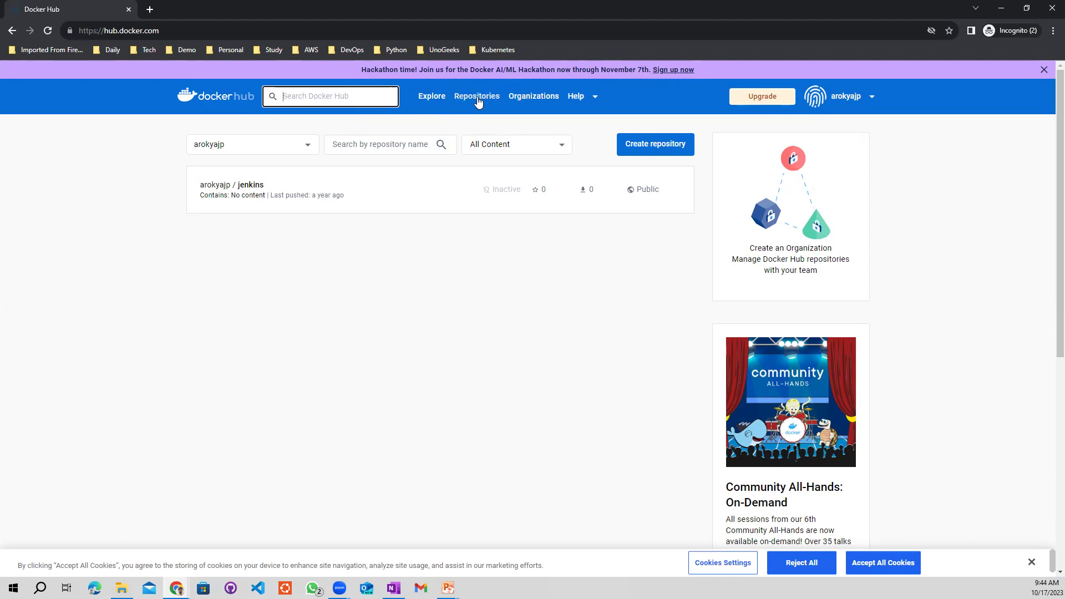
pyautogui.click(655, 149)
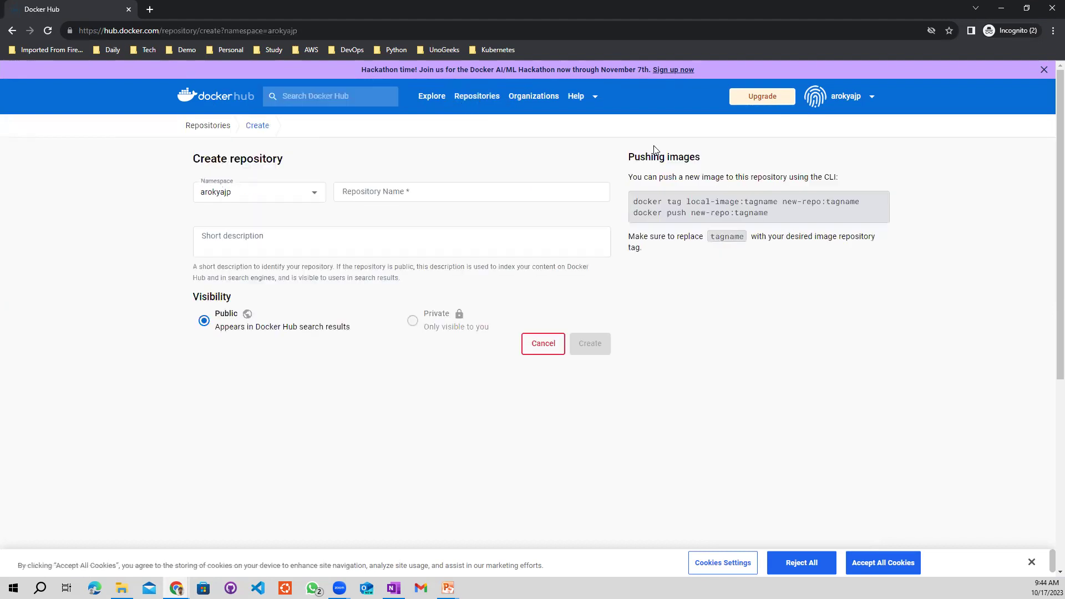
pyautogui.click(303, 193)
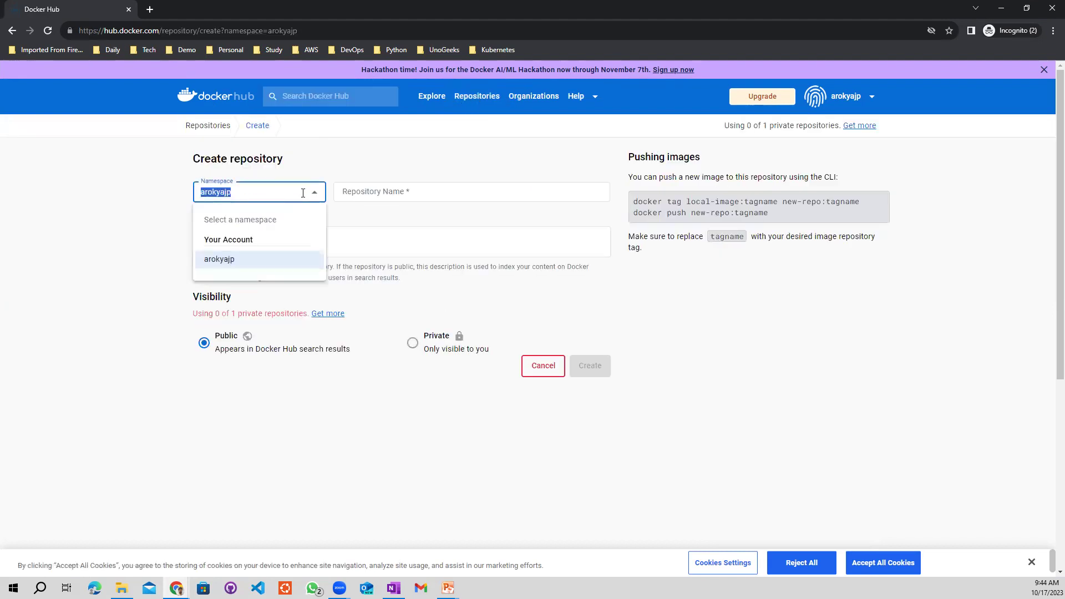
pyautogui.press('BackSpace')
pyautogui.click(221, 260)
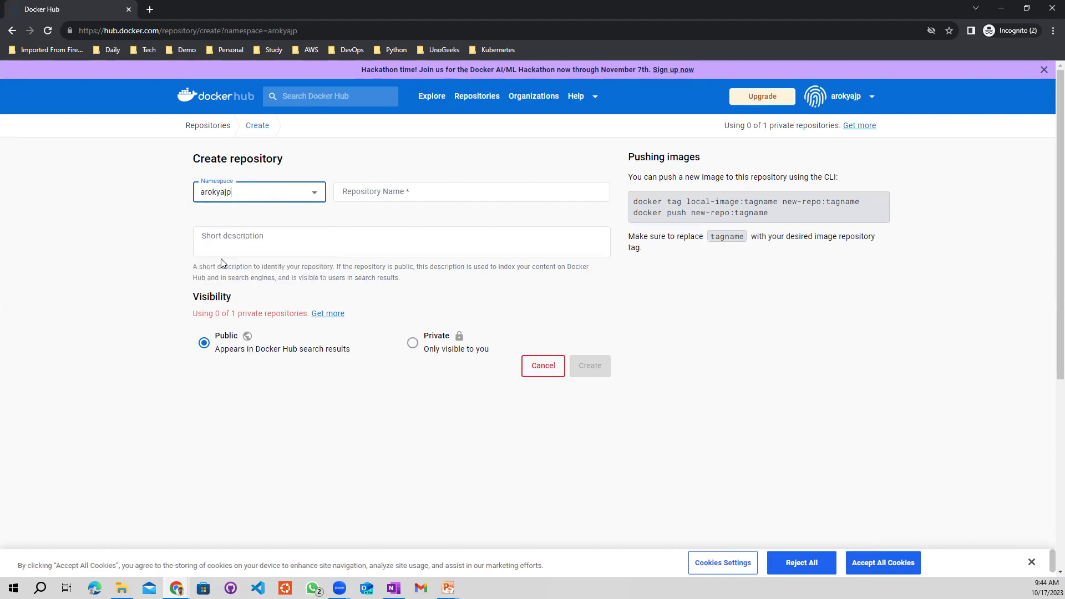
# Name the Docker Hub repository unogeeks-demo, set its visibility to Private, and create it.
pyautogui.click(371, 190)
pyautogui.click(351, 193)
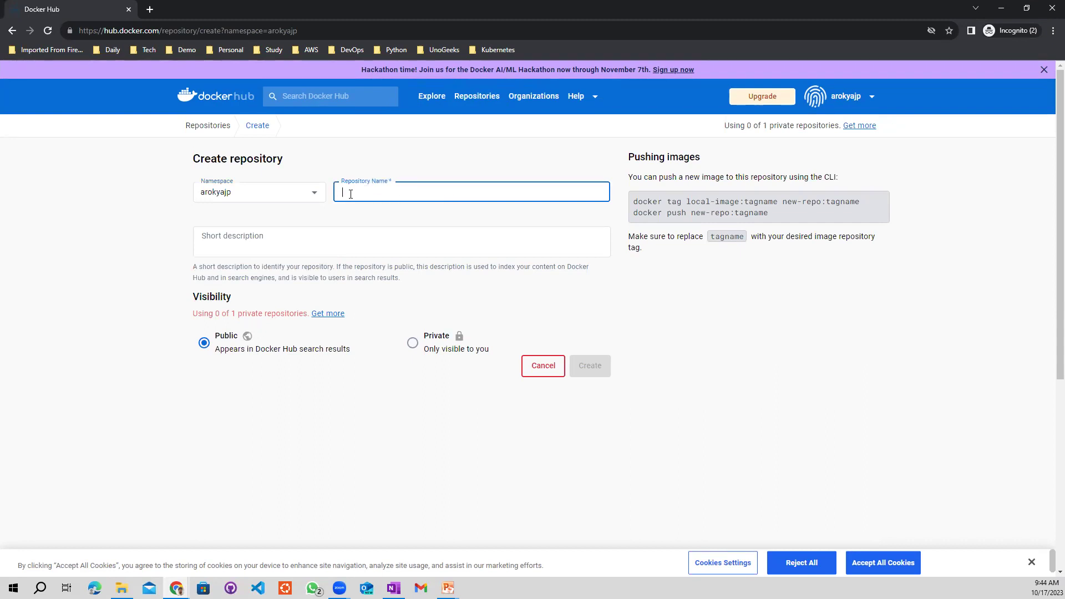
pyautogui.write('unogeeks')
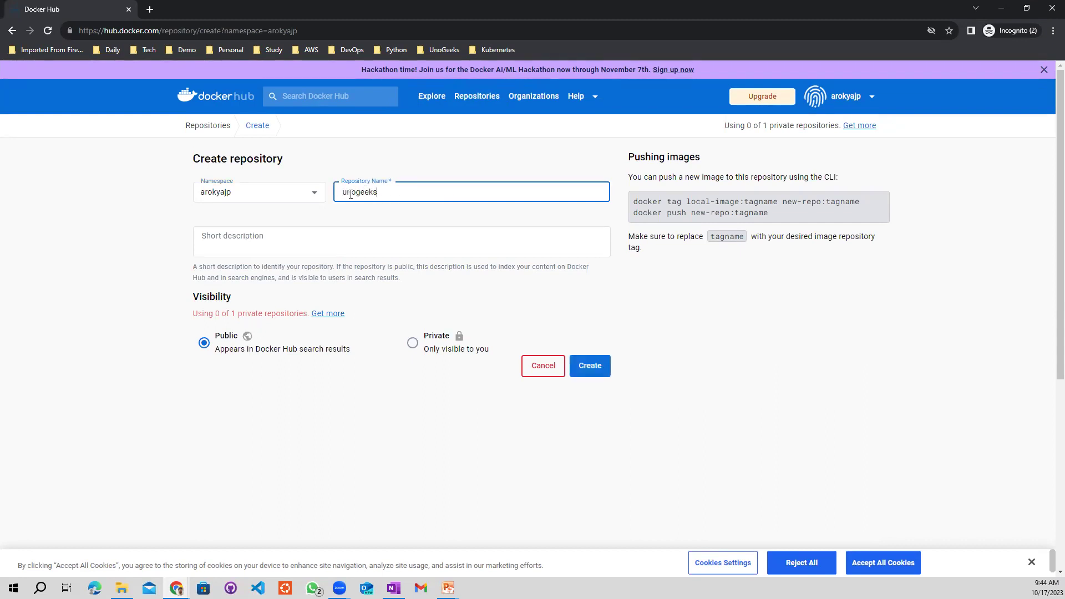
pyautogui.write('-demo')
pyautogui.click(413, 343)
pyautogui.click(586, 370)
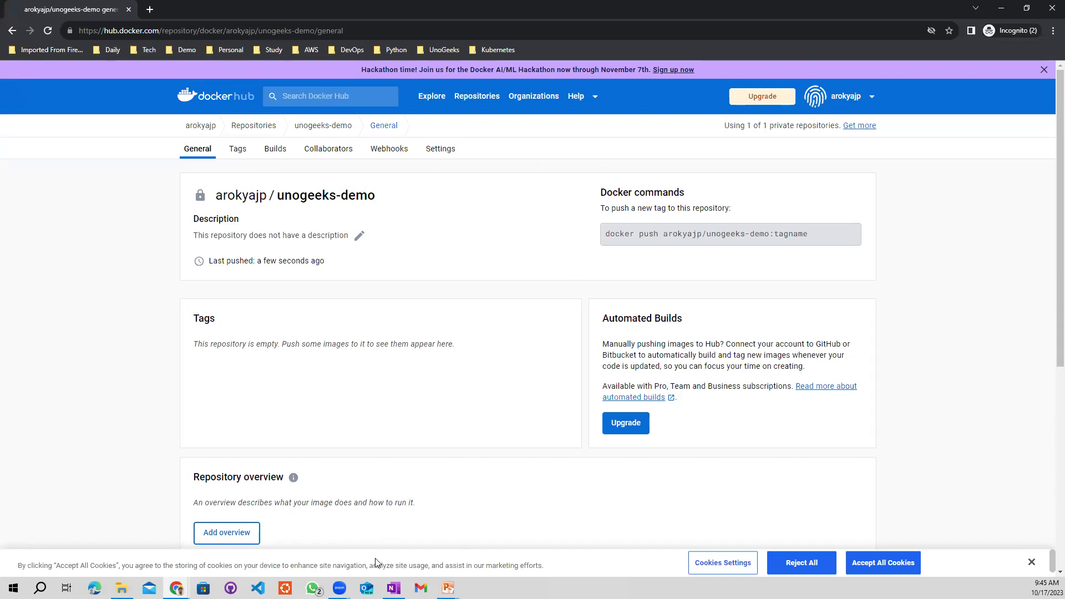
# Switch to the Amazon ECR console window, view the private repositories list, and reopen unogeeks-demo-repo.
pyautogui.moveTo(176, 588)
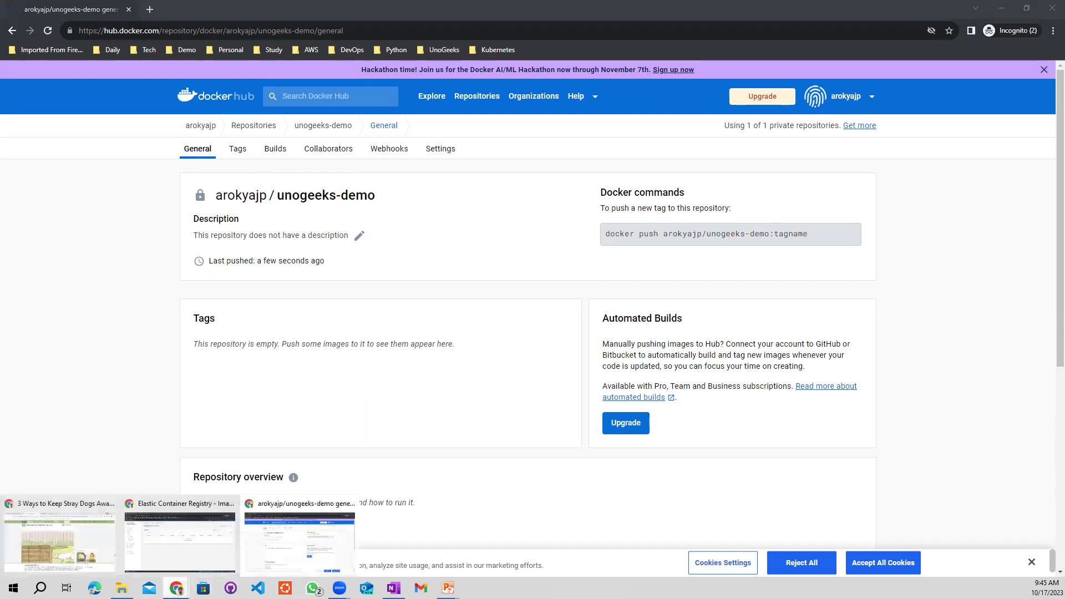
pyautogui.click(183, 549)
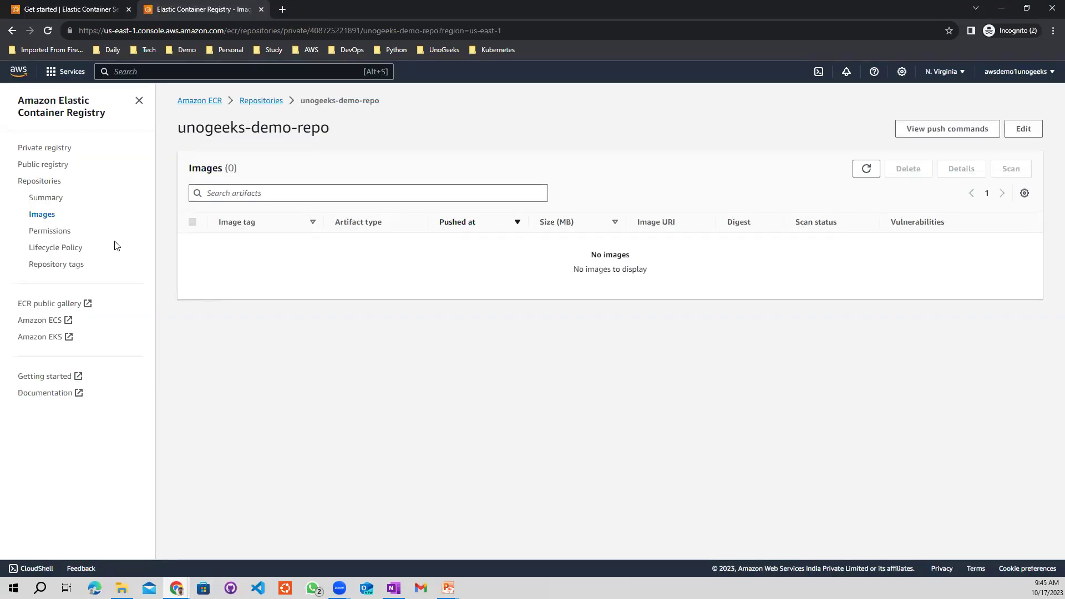
pyautogui.click(251, 103)
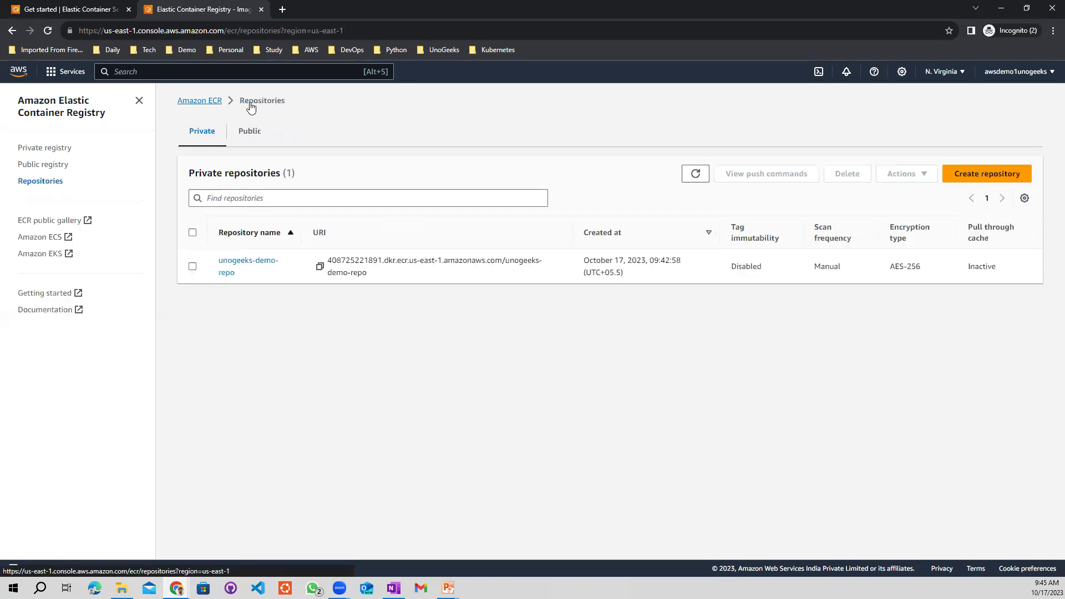
pyautogui.click(227, 272)
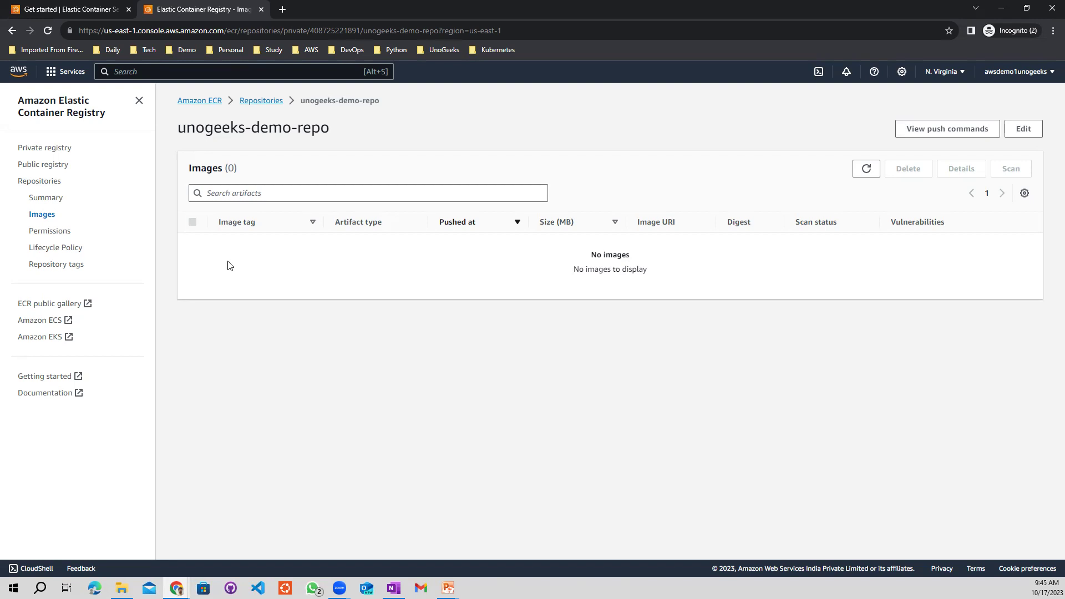
pyautogui.click(66, 10)
pyautogui.click(191, 8)
# Look through the unogeeks-demo repository's general page in the Docker Hub window, and minimize that window.
pyautogui.click(177, 588)
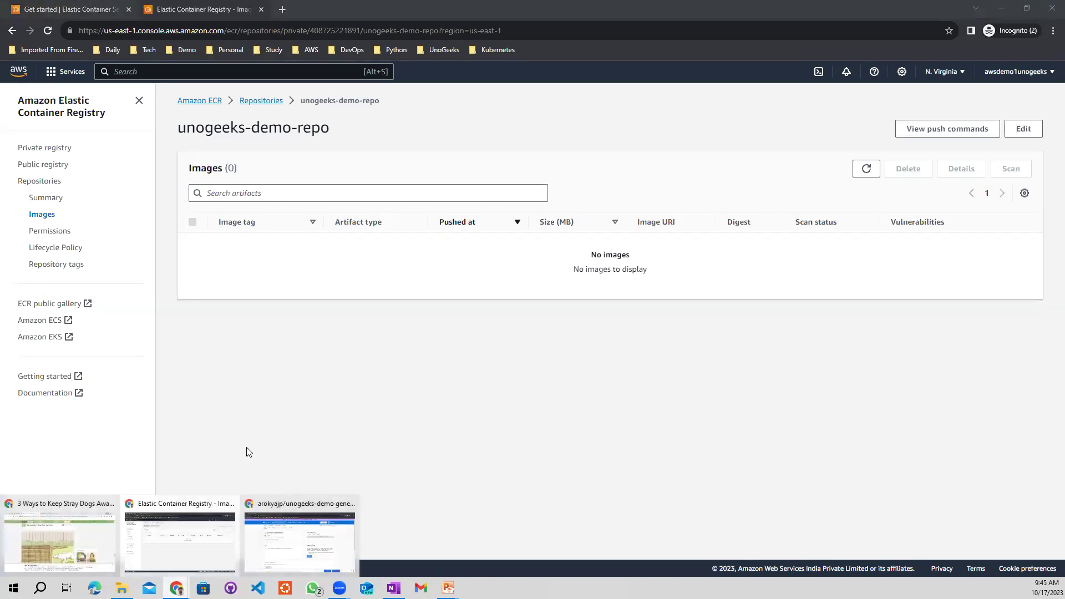
pyautogui.click(285, 546)
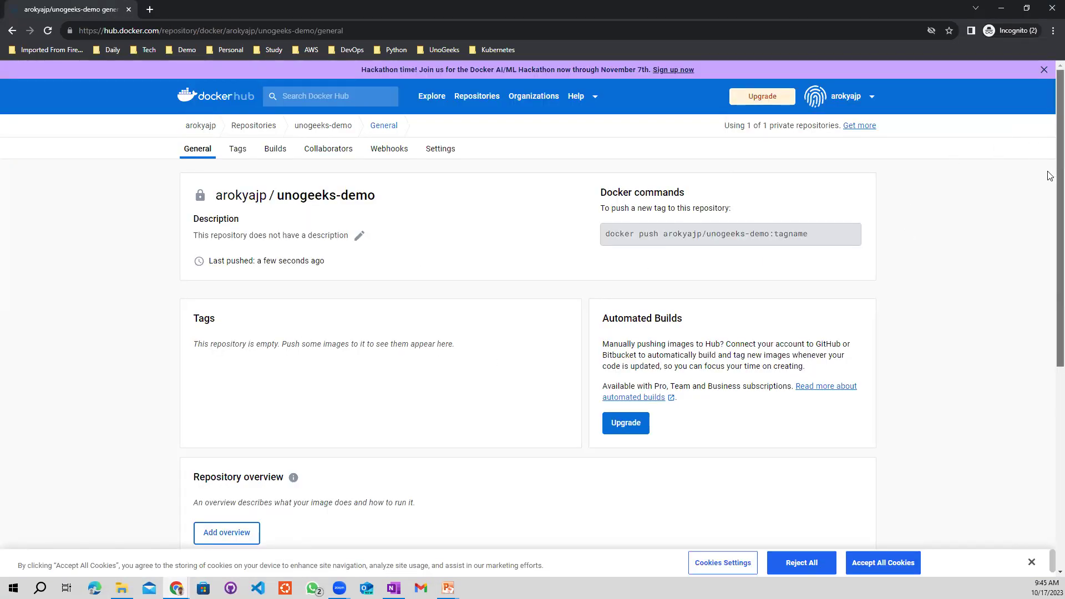
pyautogui.scroll(-3, 1050, 273)
pyautogui.scroll(3, 1050, 274)
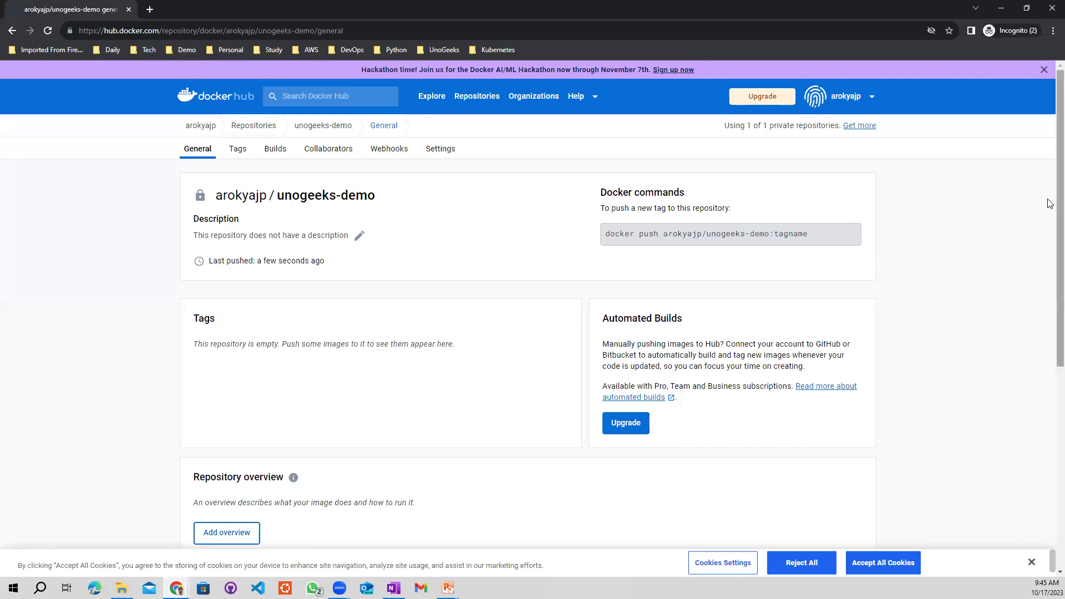
pyautogui.scroll(-3, 1049, 233)
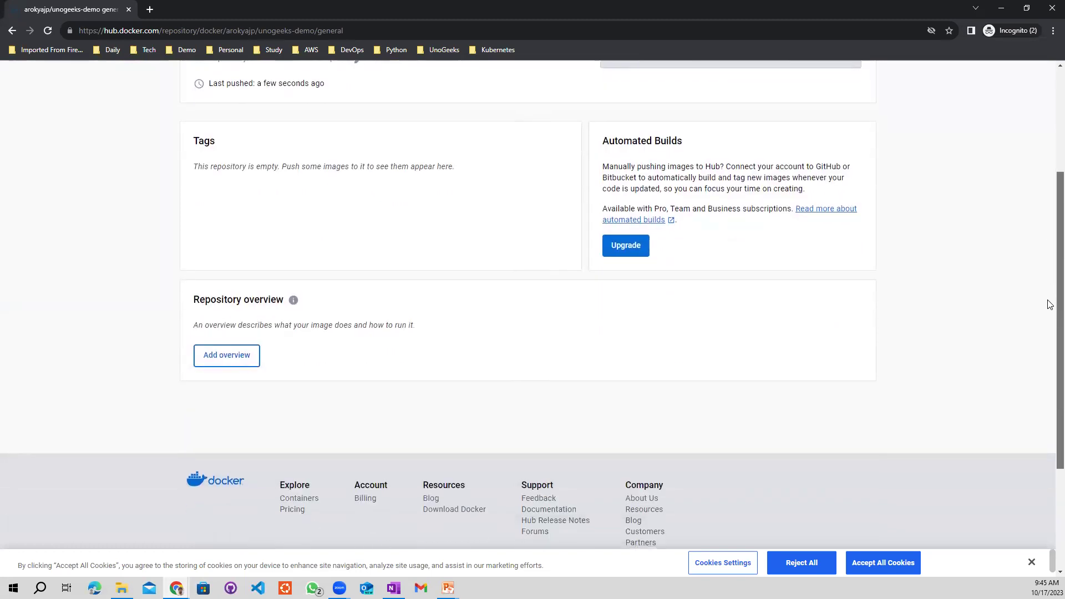
pyautogui.scroll(3, 1048, 266)
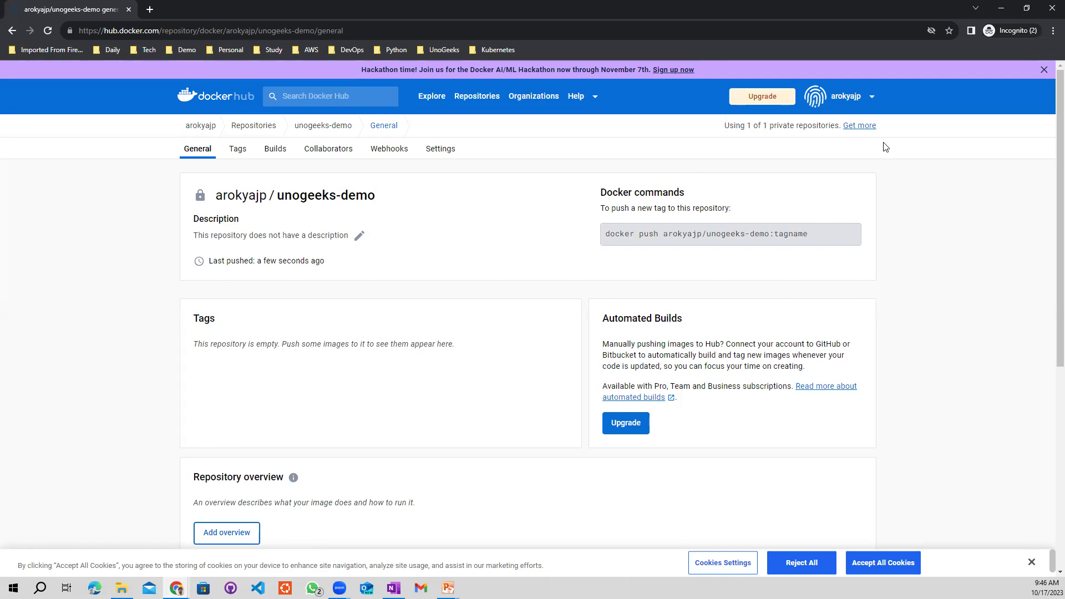
pyautogui.scroll(-5, 1051, 172)
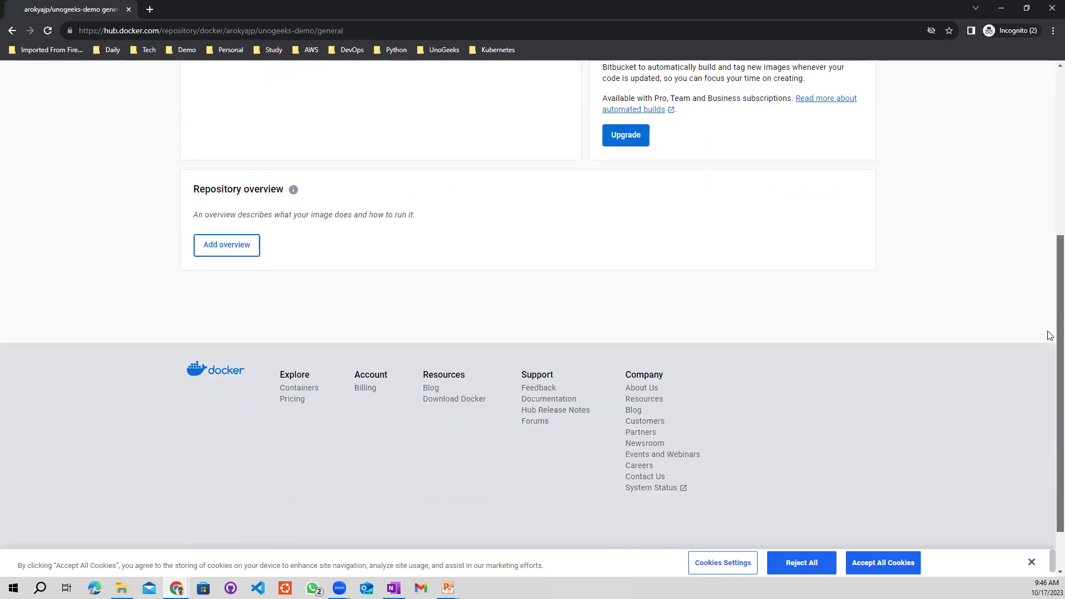
pyautogui.scroll(5, 1050, 336)
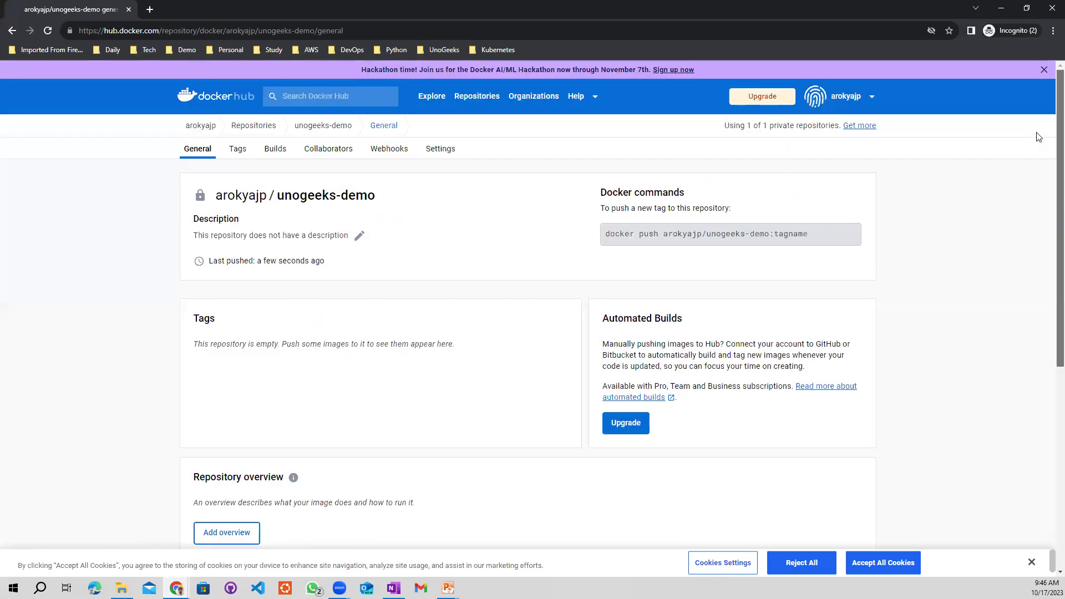
pyautogui.click(1001, 9)
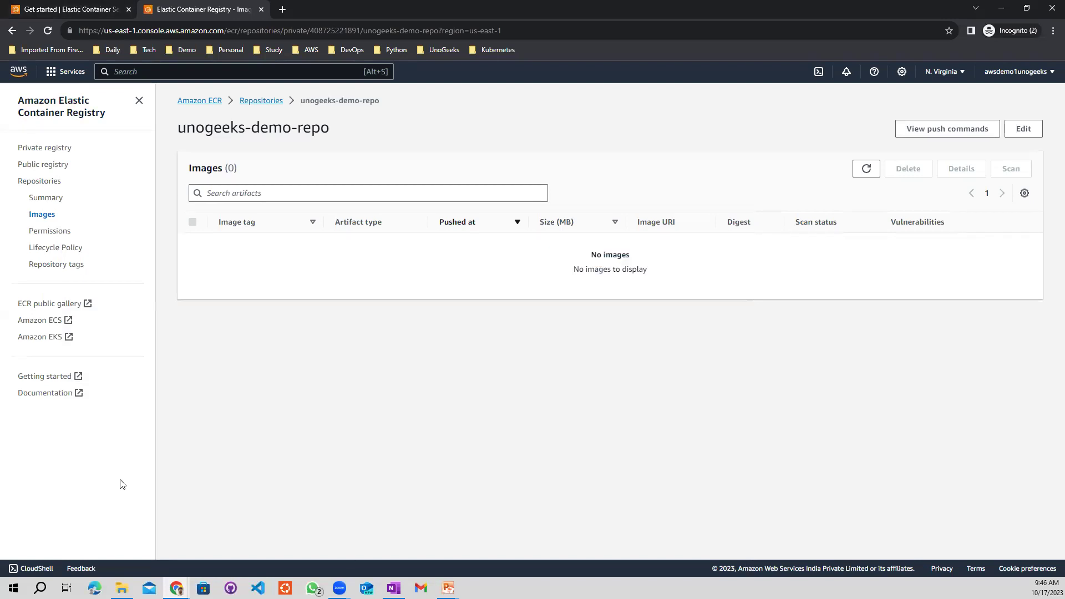
# Bring up the Elastic Container Service console and preview the classic view by turning New ECS Experience off and back on.
pyautogui.click(57, 11)
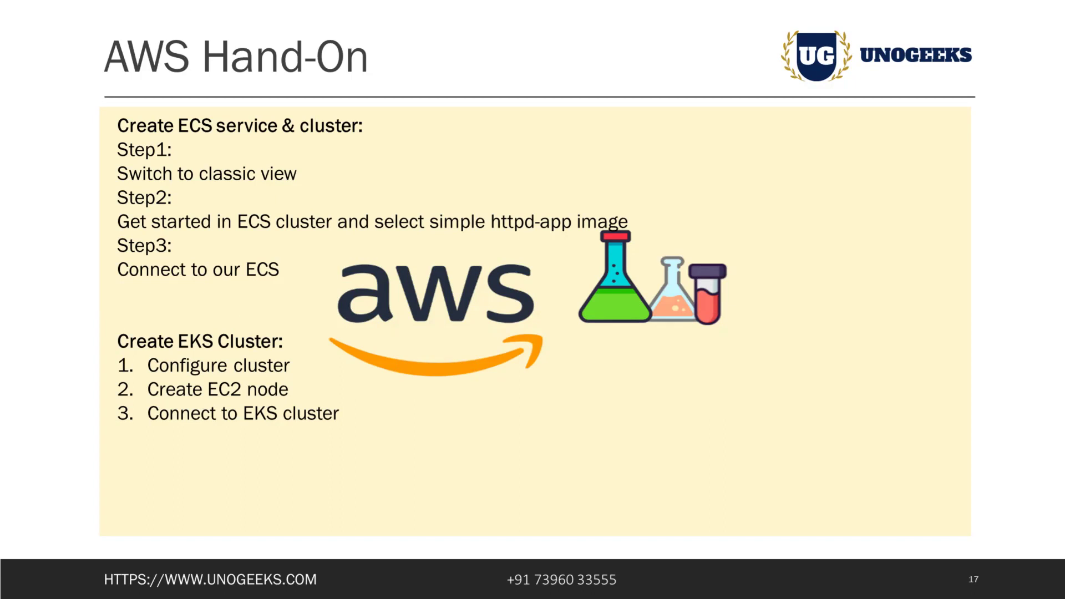
pyautogui.hotkey('alt', 'Tab')
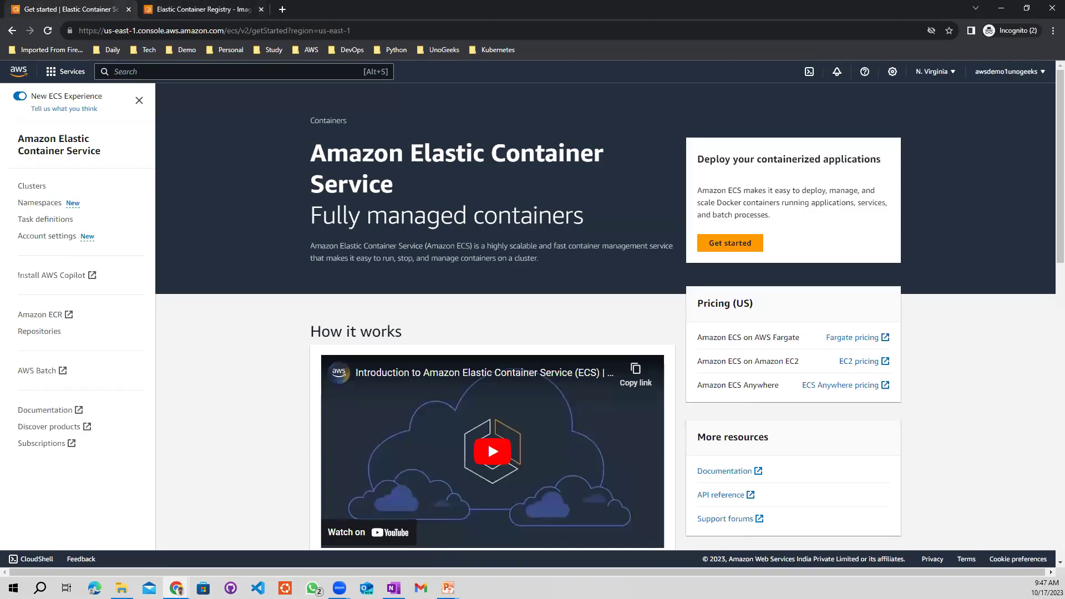
pyautogui.click(20, 98)
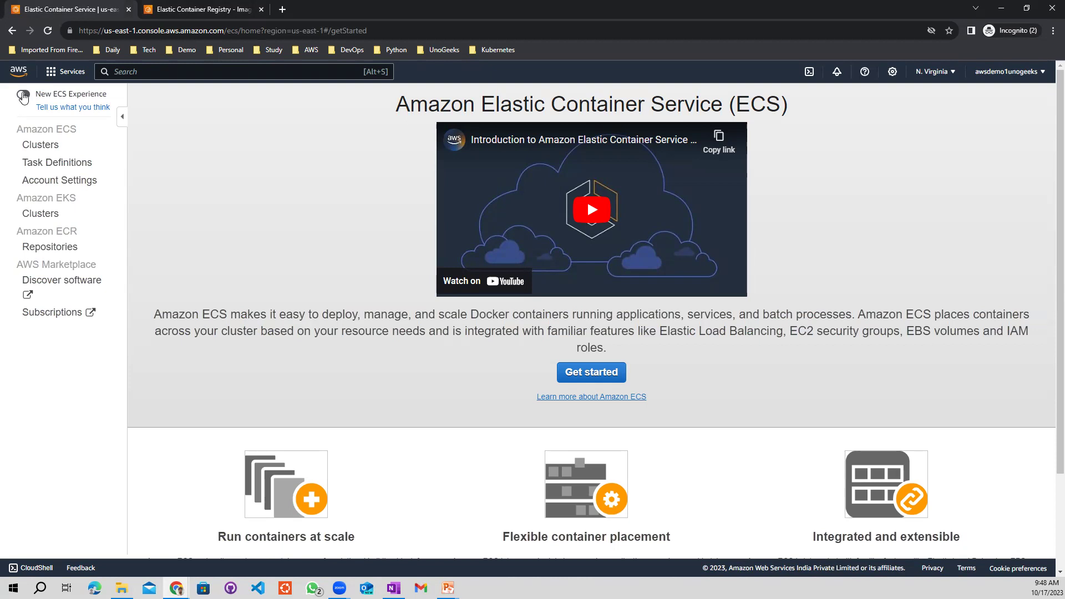
pyautogui.click(24, 97)
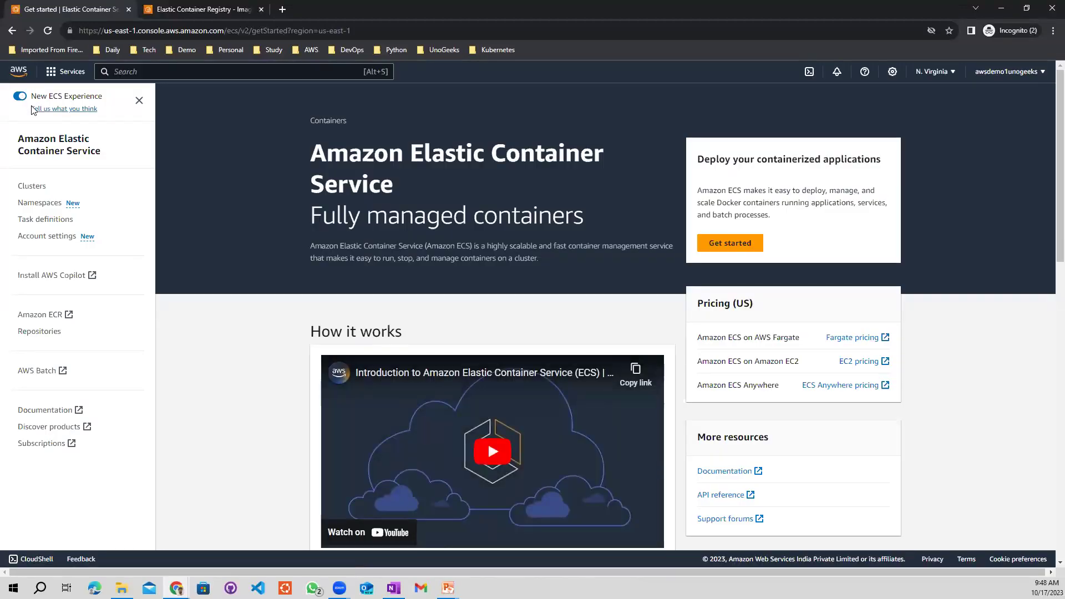
# Change the region to Asia Pacific (Mumbai) and turn off New ECS Experience to use the classic ECS console.
pyautogui.click(937, 80)
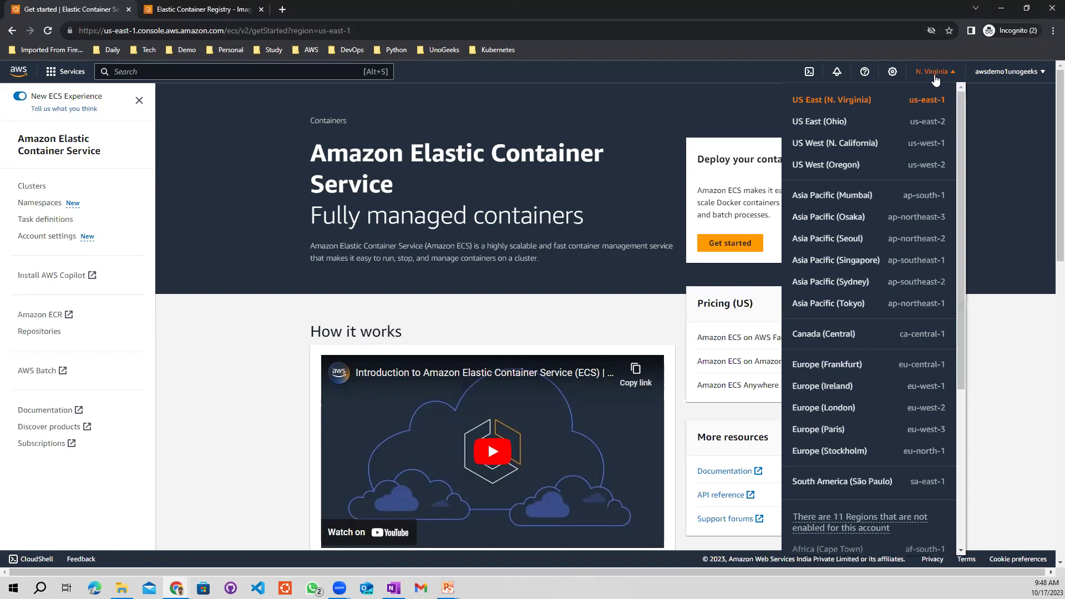
pyautogui.click(825, 202)
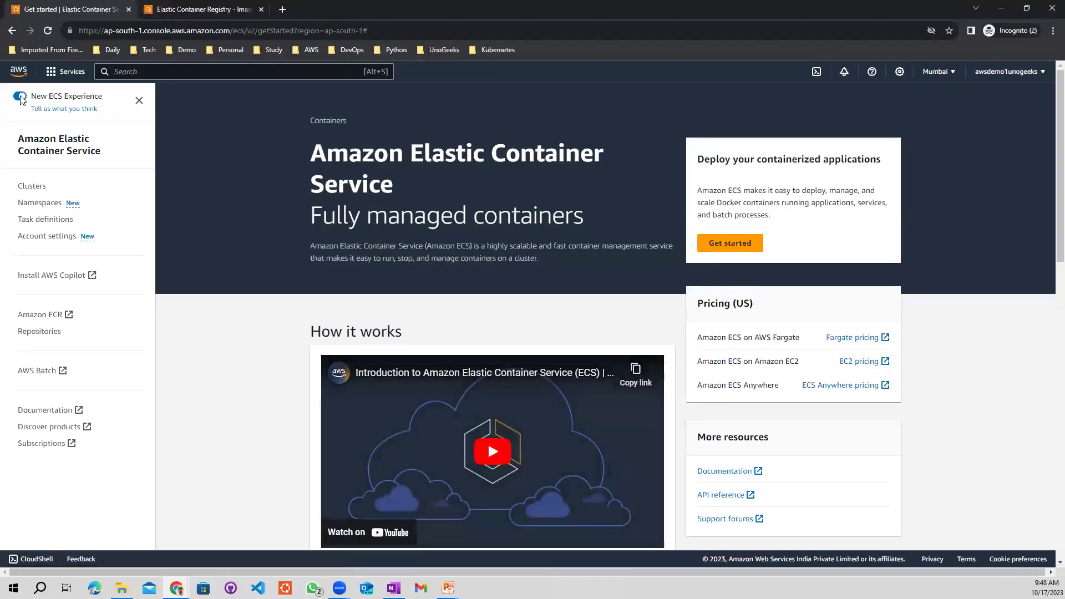
pyautogui.click(20, 97)
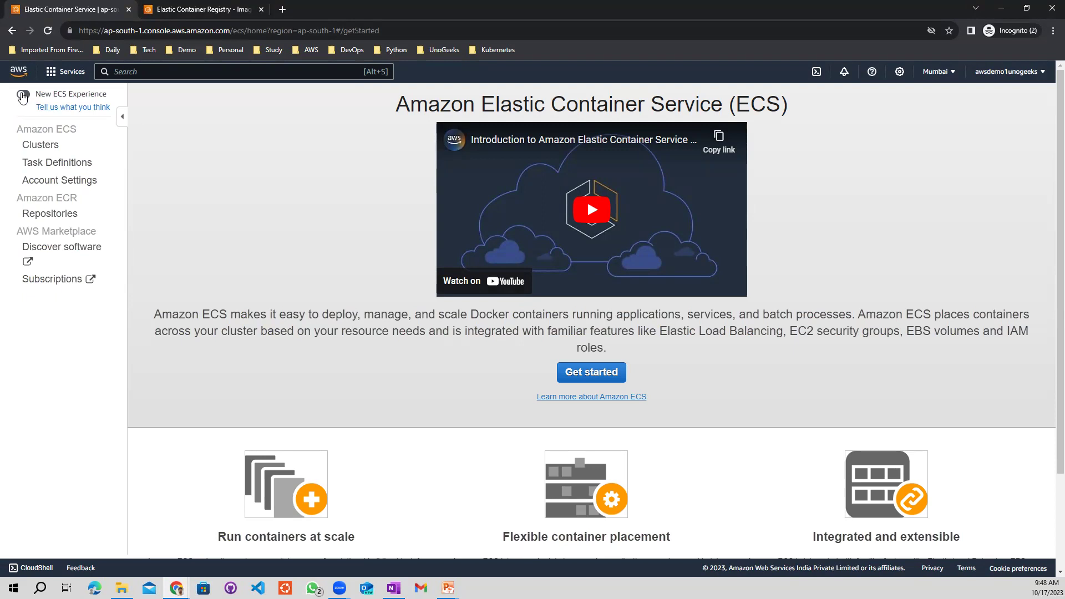
pyautogui.click(22, 97)
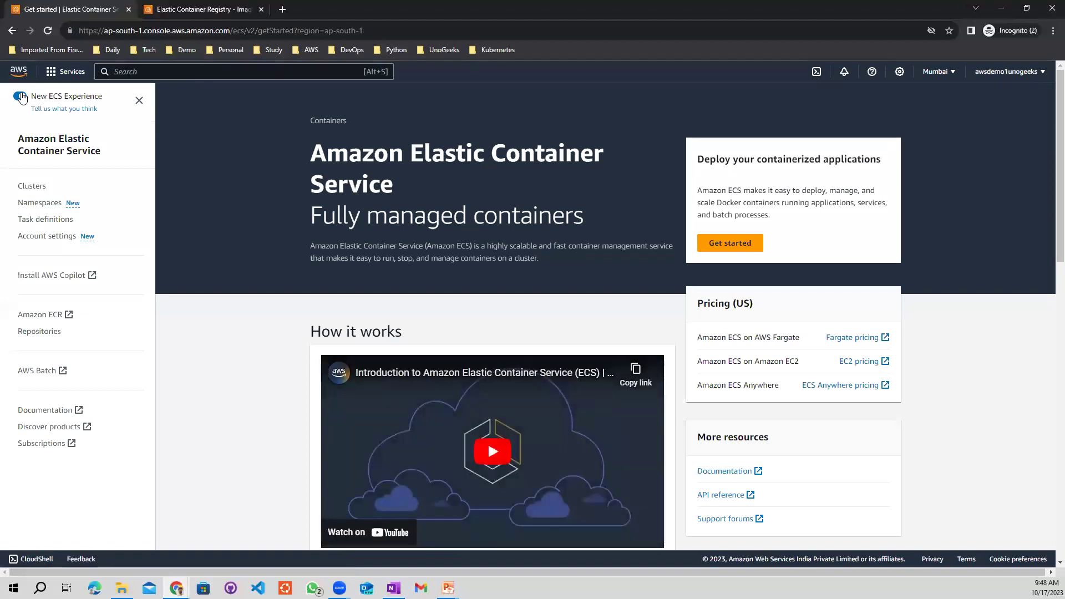
pyautogui.click(22, 97)
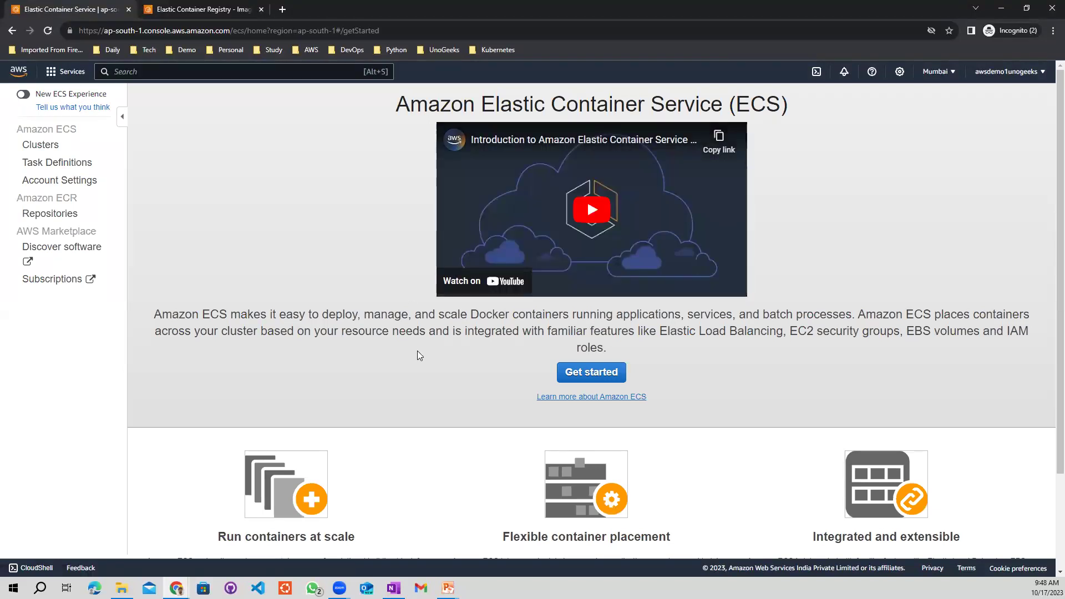
# Start the Amazon ECS getting-started wizard using Fargate and look over its Container and Task step.
pyautogui.scroll(-3, 1049, 266)
pyautogui.scroll(3, 1049, 250)
pyautogui.click(591, 373)
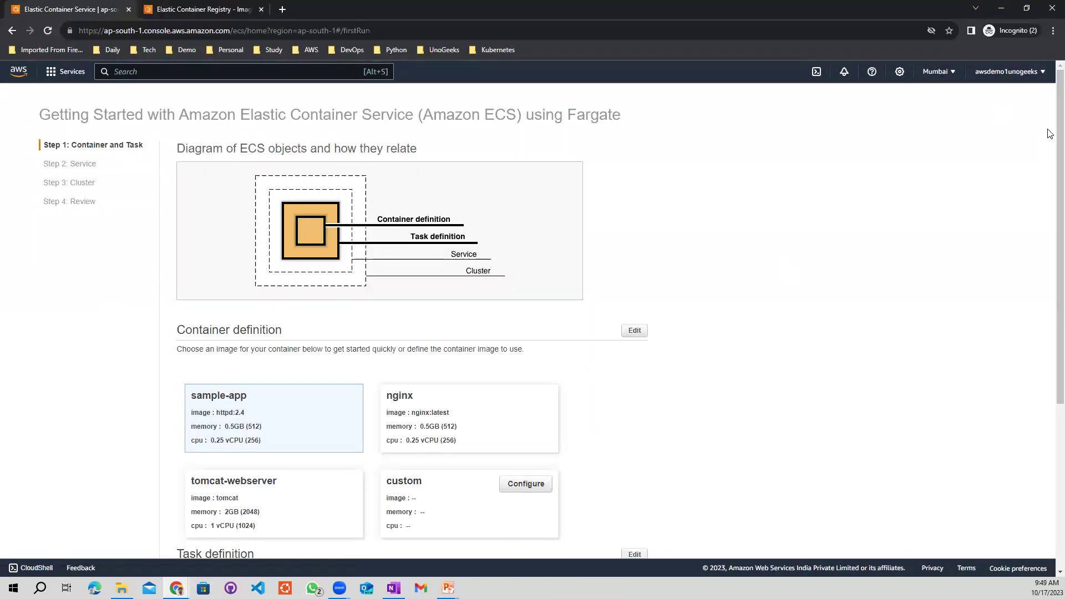
pyautogui.tripleClick(1050, 155)
pyautogui.click(984, 207)
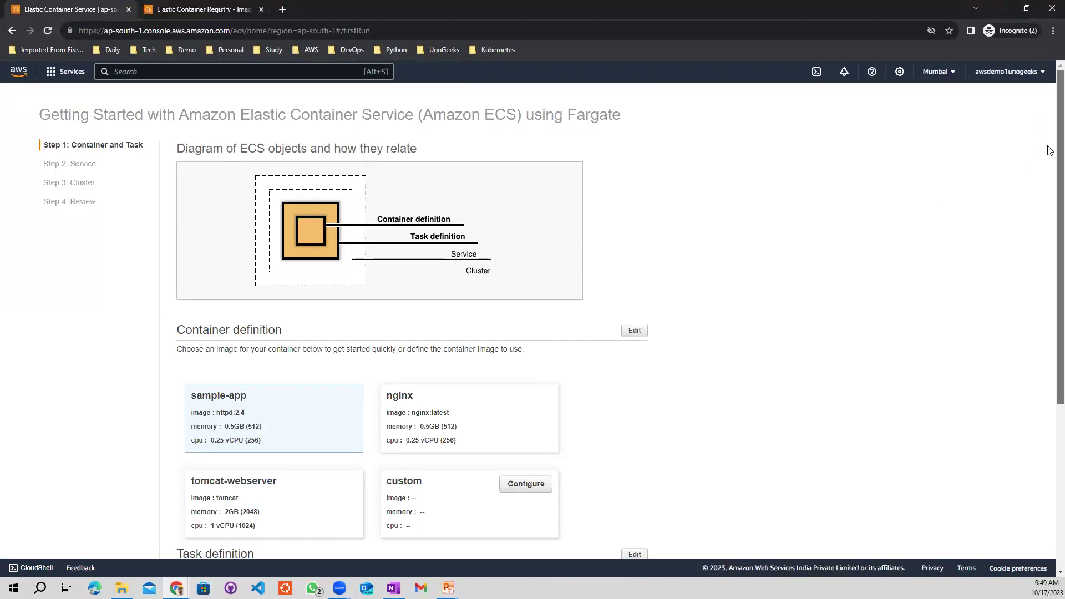
pyautogui.scroll(-3, 1051, 153)
pyautogui.scroll(3, 1051, 158)
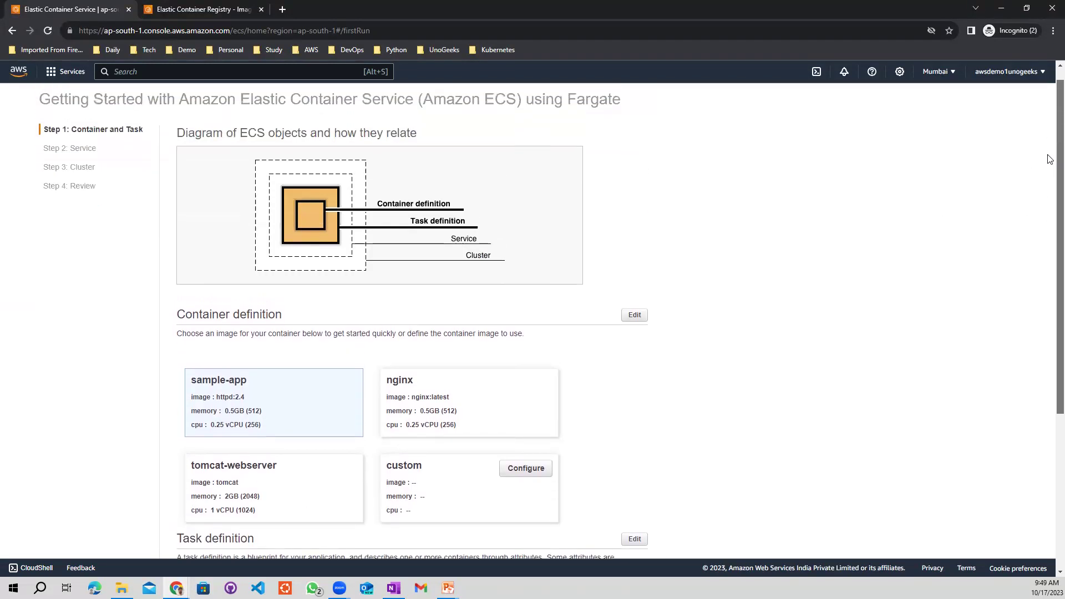
pyautogui.scroll(1, 1051, 150)
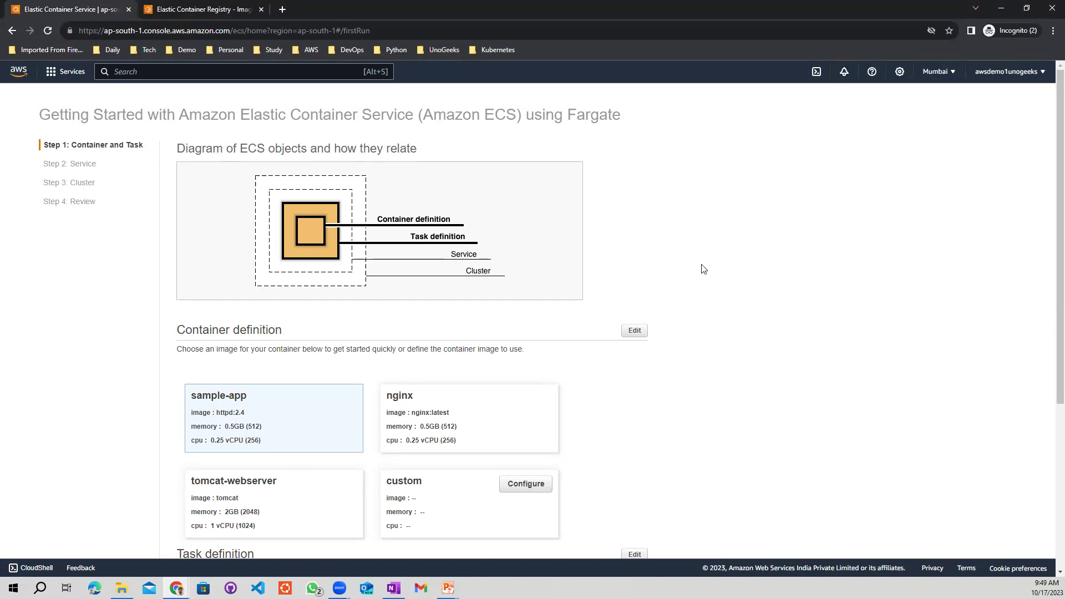
# Edit the task definition, keeping the sample-app container, and name it first-run-task-definition-unogeeks-demo.
pyautogui.scroll(-3, 1046, 189)
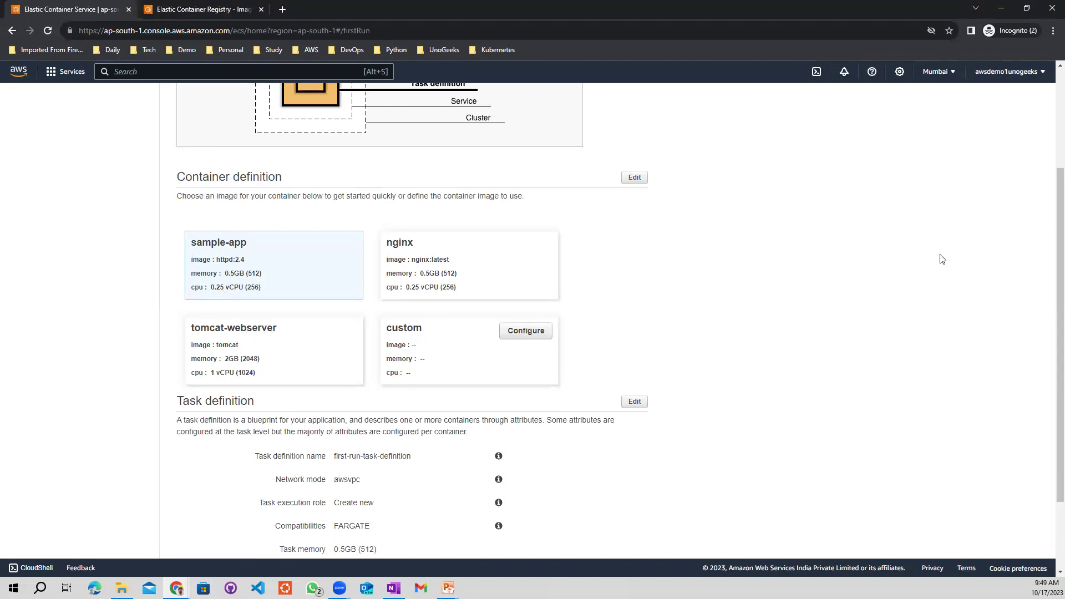
pyautogui.scroll(-2, 1048, 225)
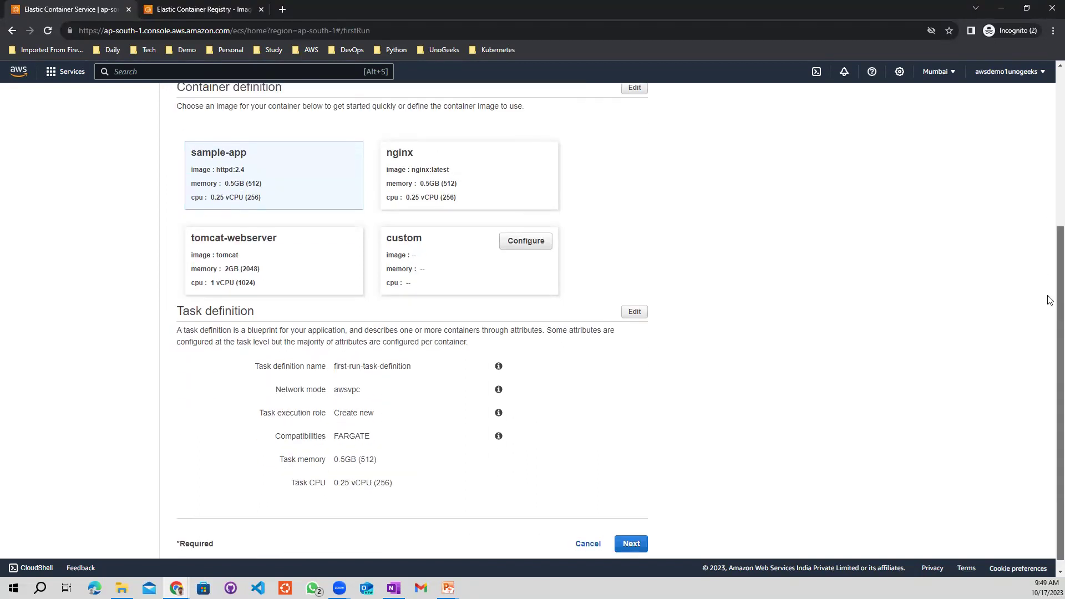
pyautogui.click(634, 302)
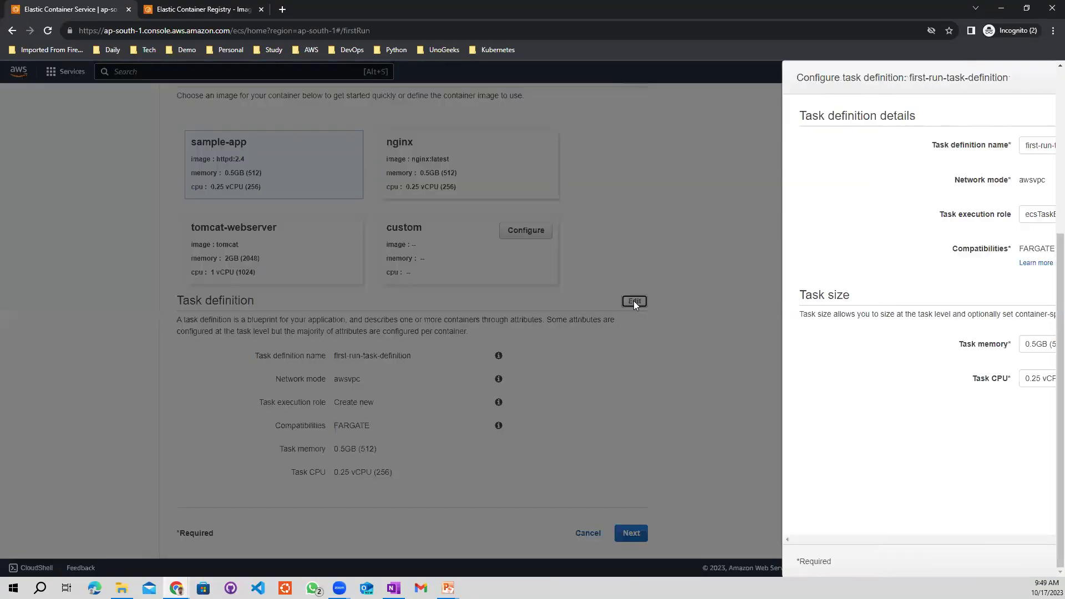
pyautogui.click(680, 150)
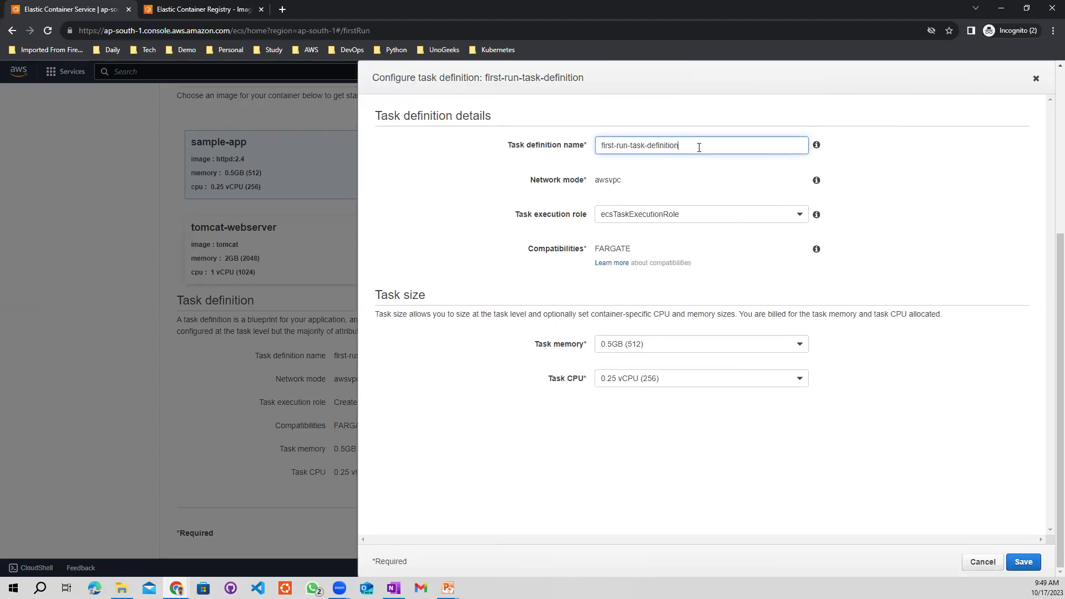
pyautogui.write('-unogeeks-demo')
# Try Create new role as the task execution role and read the explanation of what that role authorizes.
pyautogui.click(776, 219)
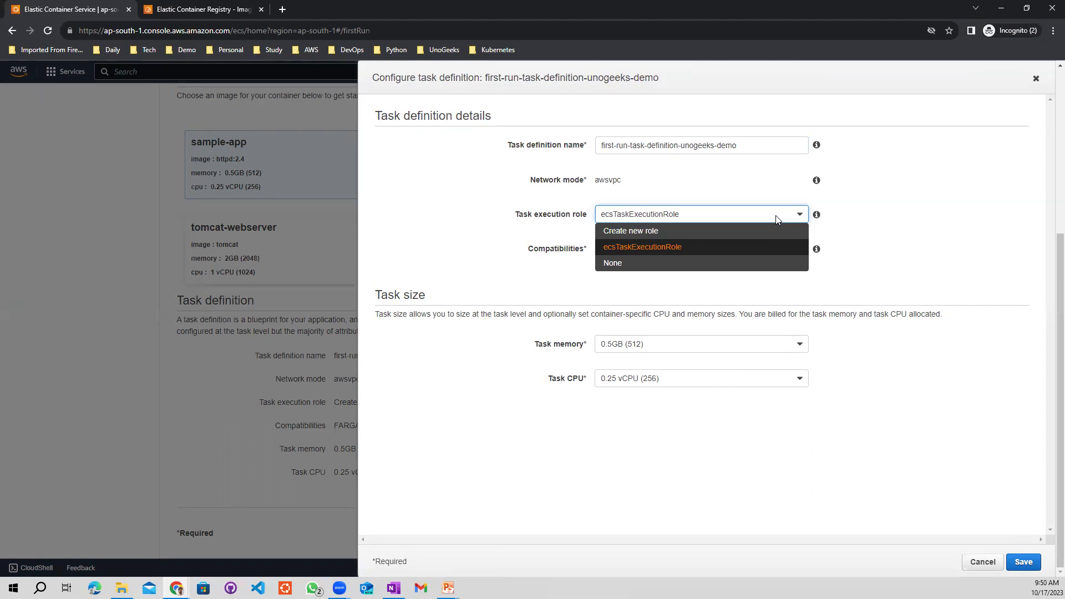
pyautogui.click(667, 230)
pyautogui.click(687, 215)
pyautogui.click(665, 231)
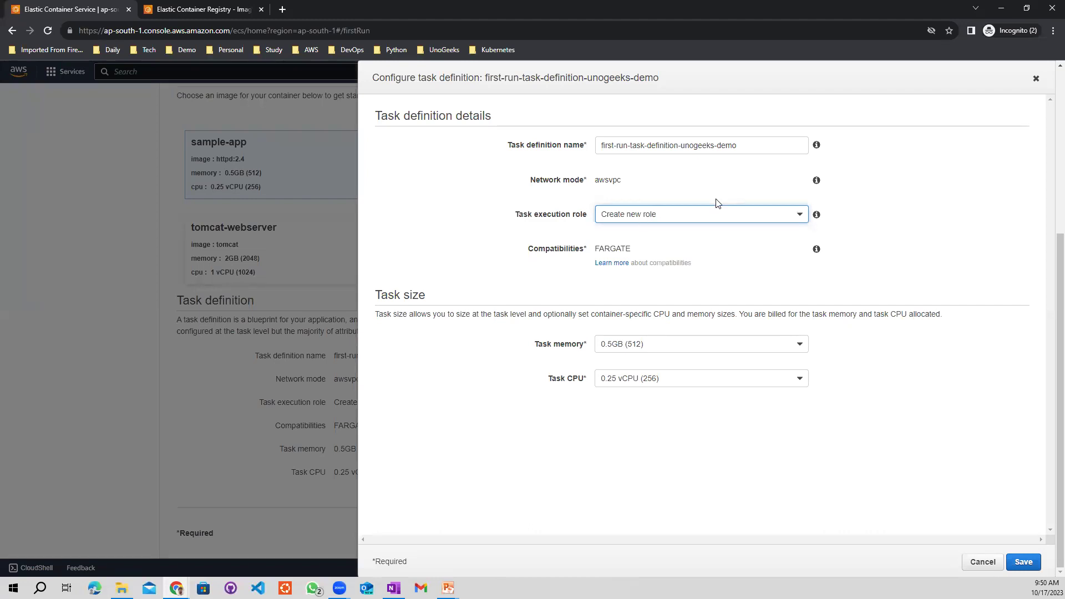
pyautogui.click(759, 221)
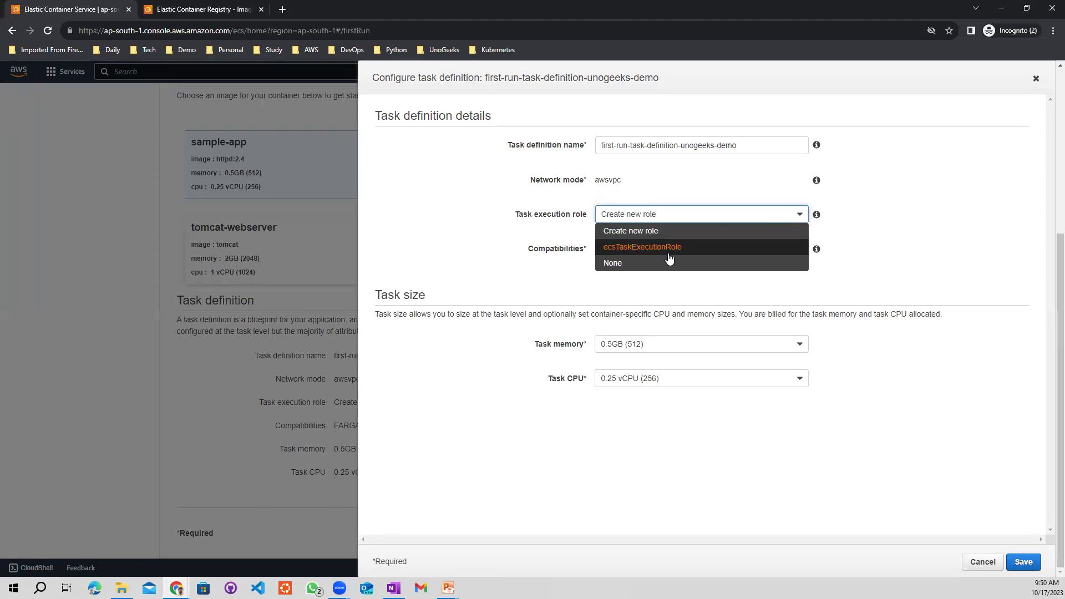
pyautogui.click(792, 231)
pyautogui.moveTo(821, 222)
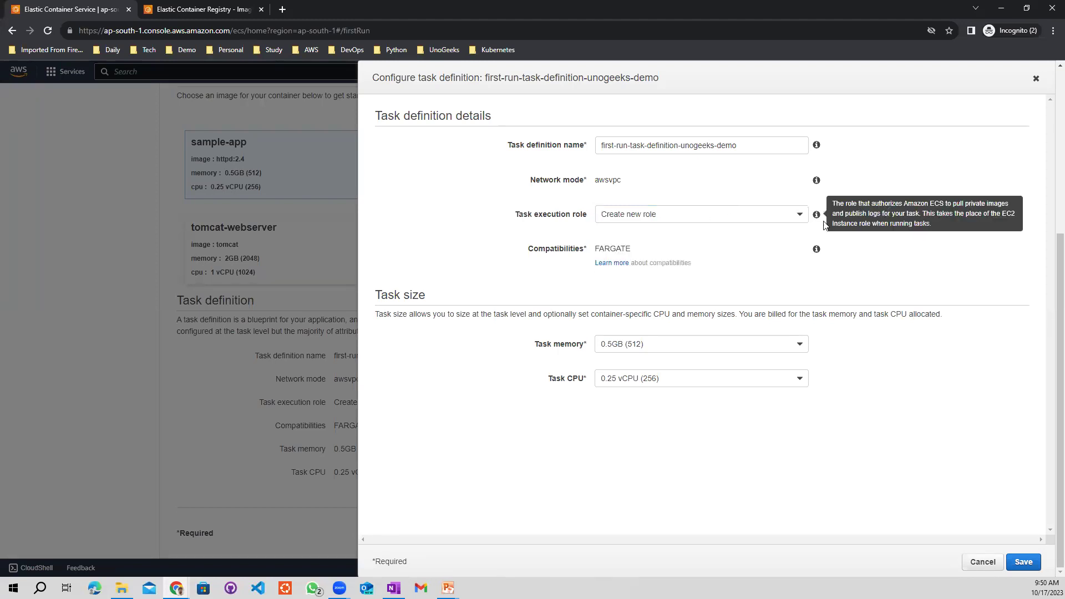
pyautogui.click(772, 218)
pyautogui.click(884, 231)
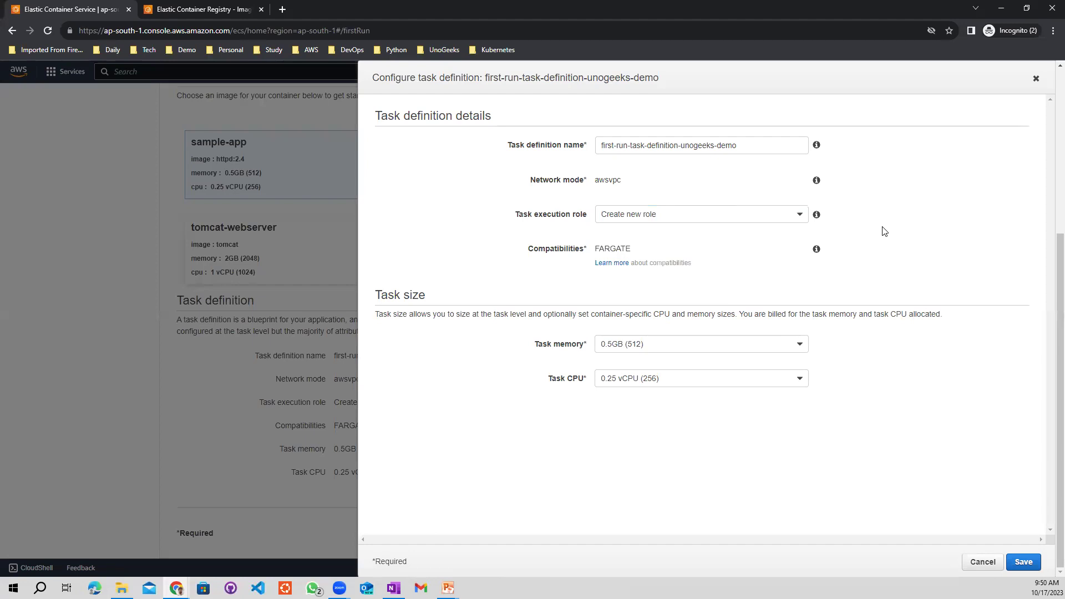
# Set the task execution role to ecsTaskExecutionRole.
pyautogui.click(772, 219)
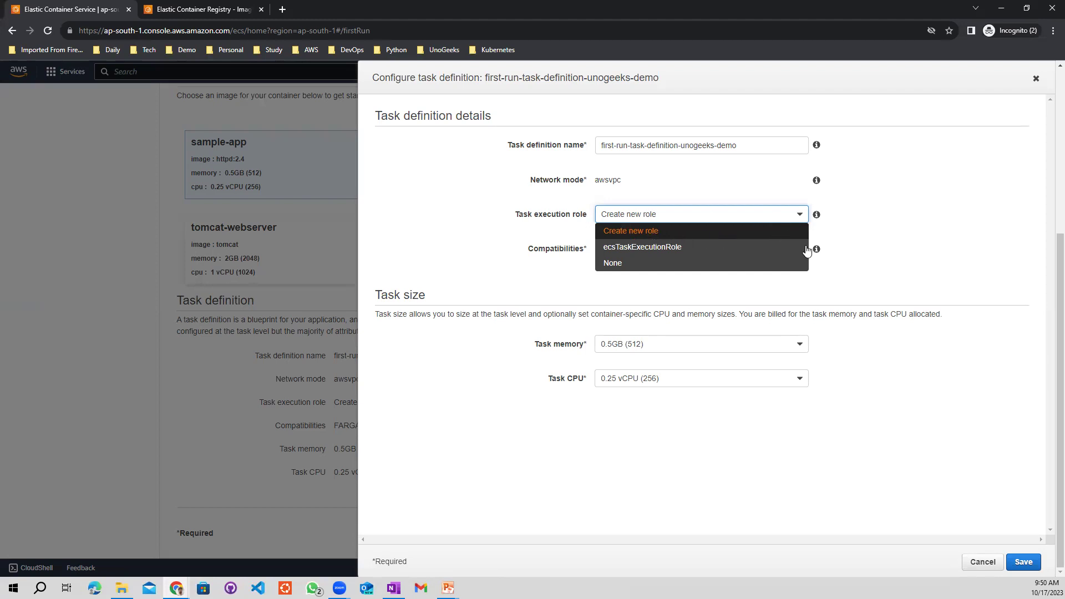
pyautogui.press('Down')
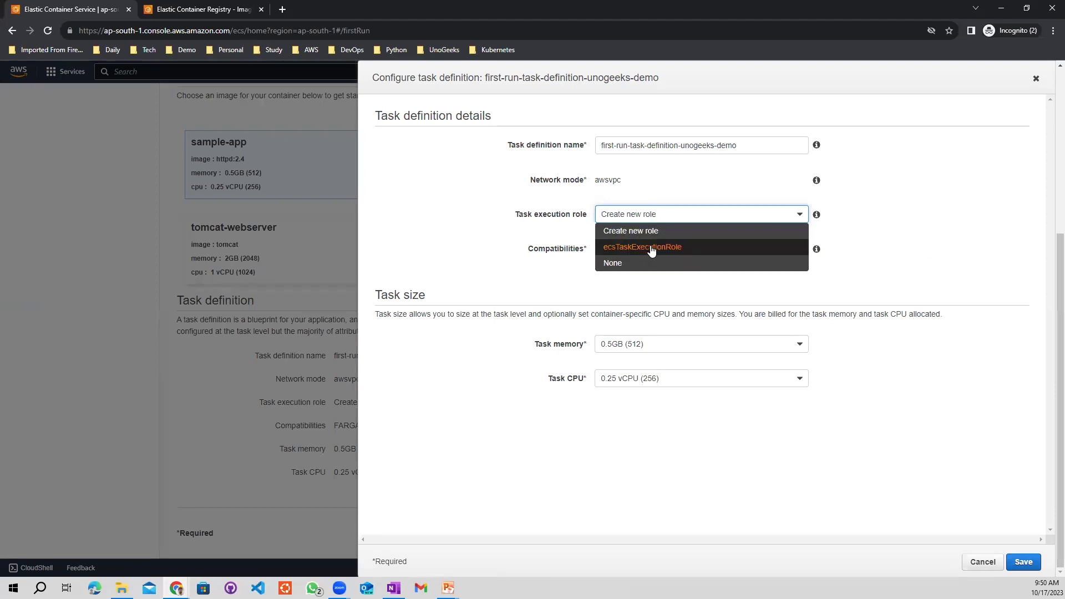
pyautogui.click(654, 248)
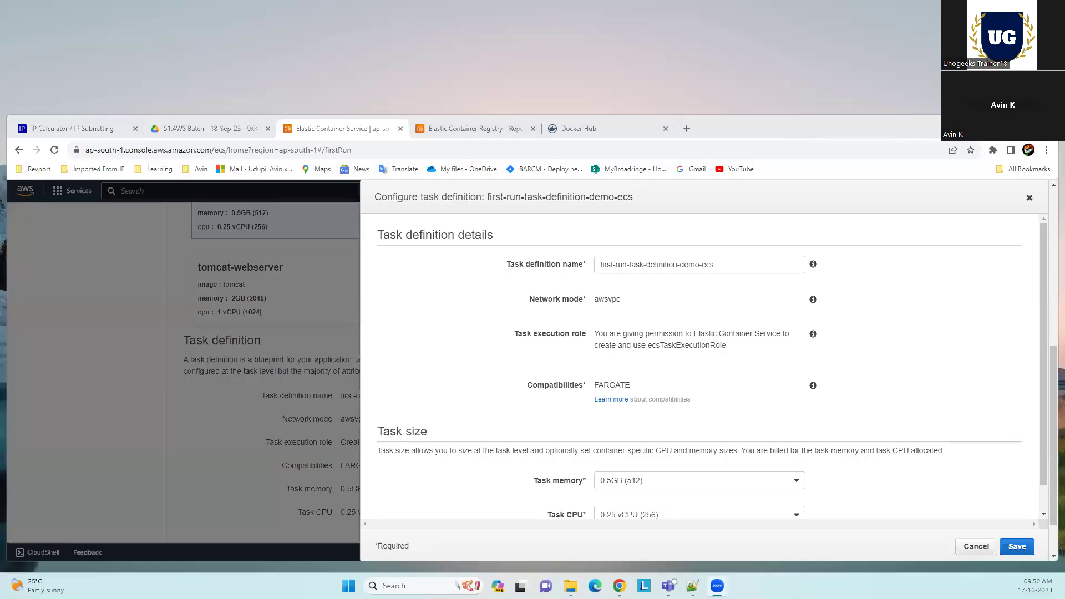
# Examine the execution role, compatibilities and task size settings of the task definition first-run-task-definition-demo-ecs.
pyautogui.moveTo(648, 345); pyautogui.dragTo(750, 354)
pyautogui.click(730, 260)
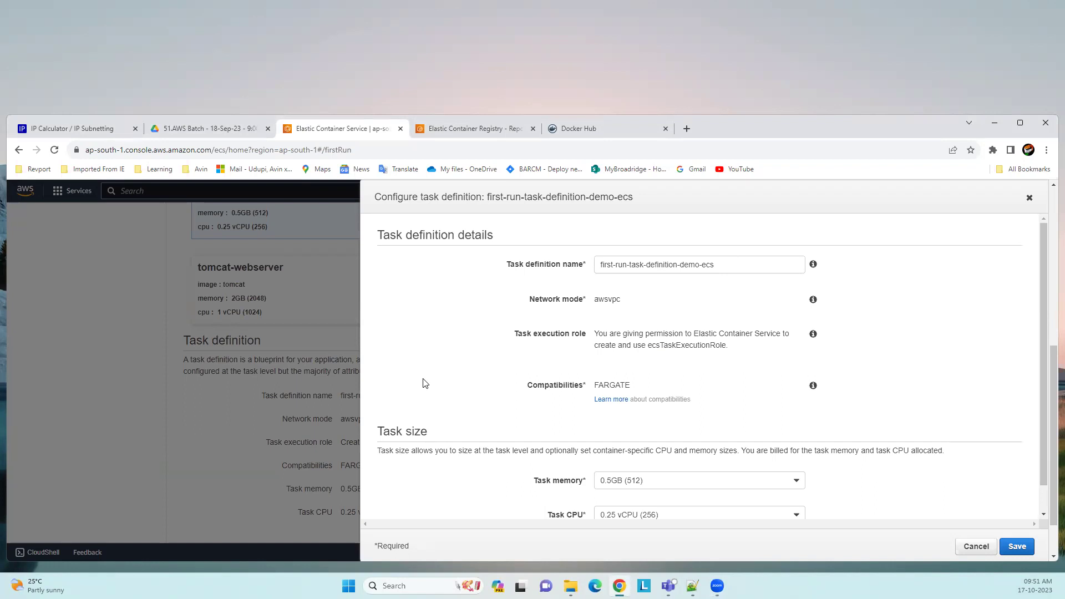
pyautogui.scroll(-1, 424, 385)
pyautogui.scroll(5, 412, 446)
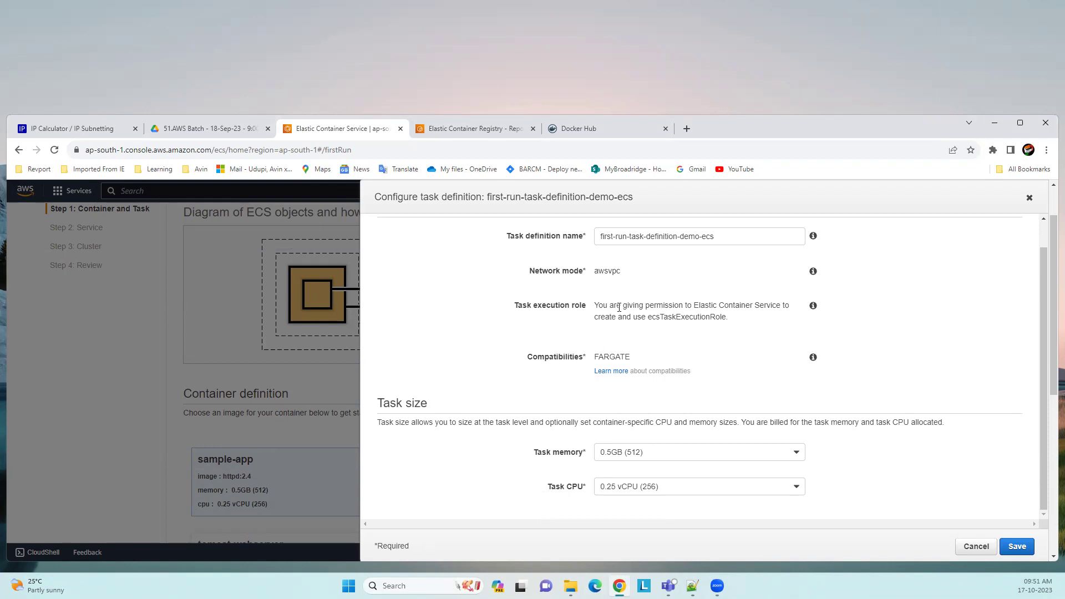
pyautogui.moveTo(773, 118); pyautogui.dragTo(783, 78)
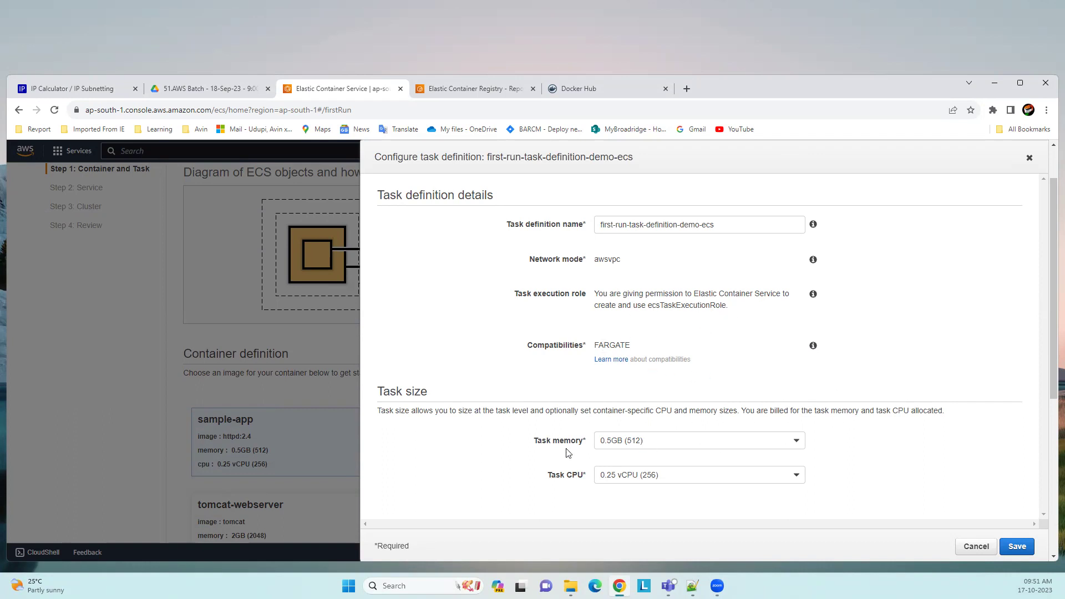
pyautogui.moveTo(526, 345); pyautogui.dragTo(626, 345)
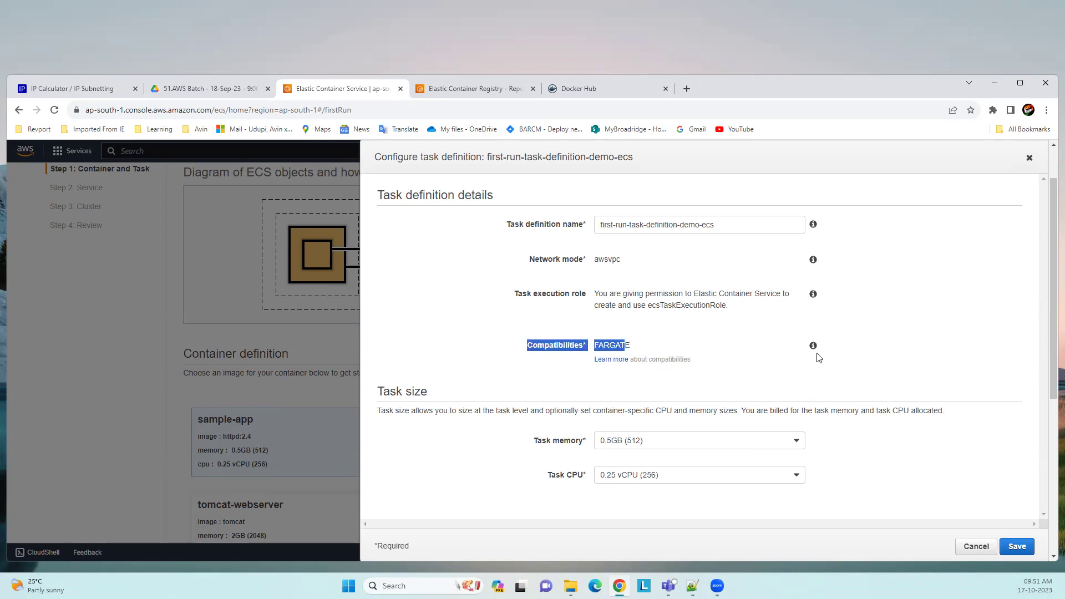
pyautogui.click(750, 367)
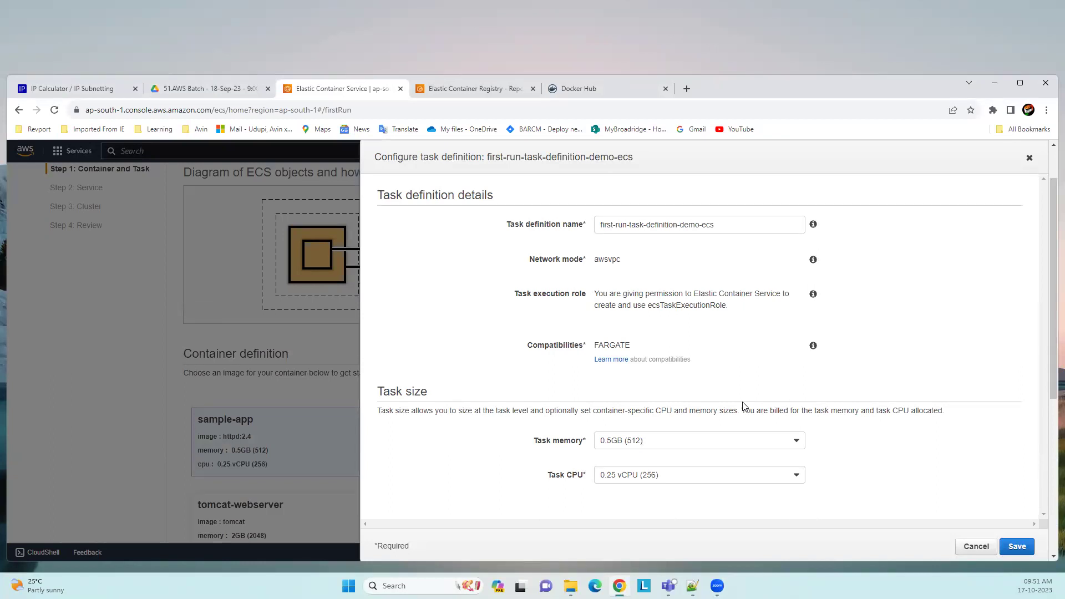
pyautogui.scroll(-1, 745, 406)
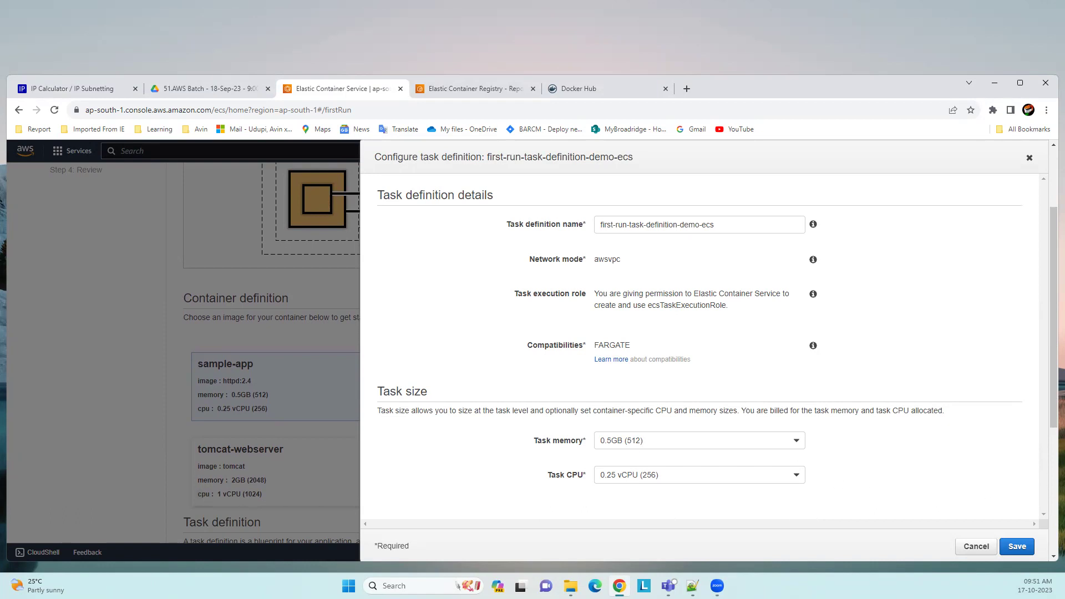
# Save the task definition, check its summary and continue to the Service step of the wizard.
pyautogui.click(1020, 548)
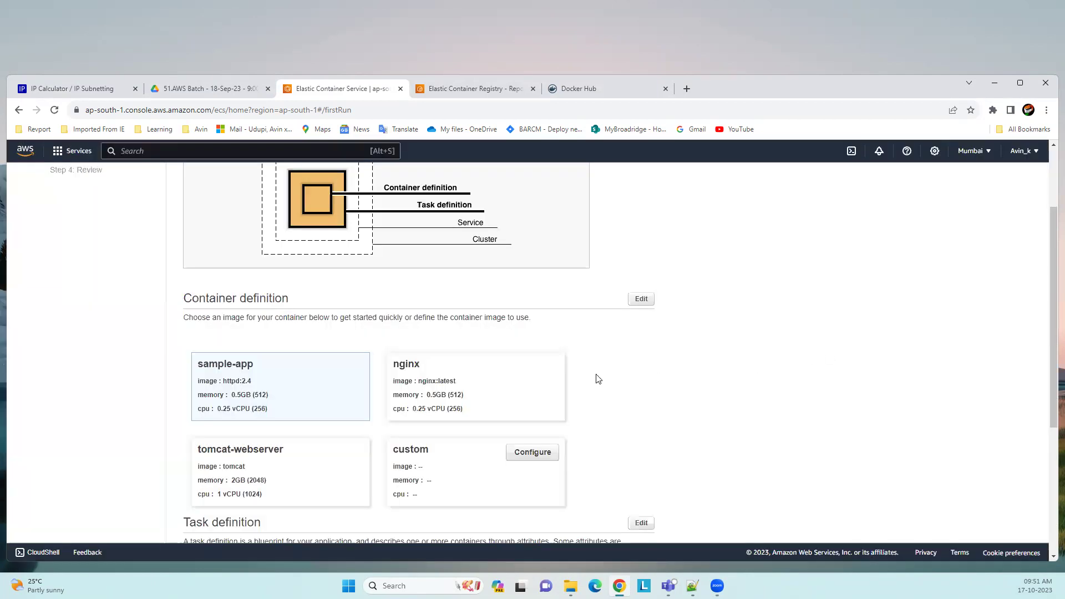
pyautogui.scroll(-2, 601, 370)
pyautogui.scroll(-3, 601, 370)
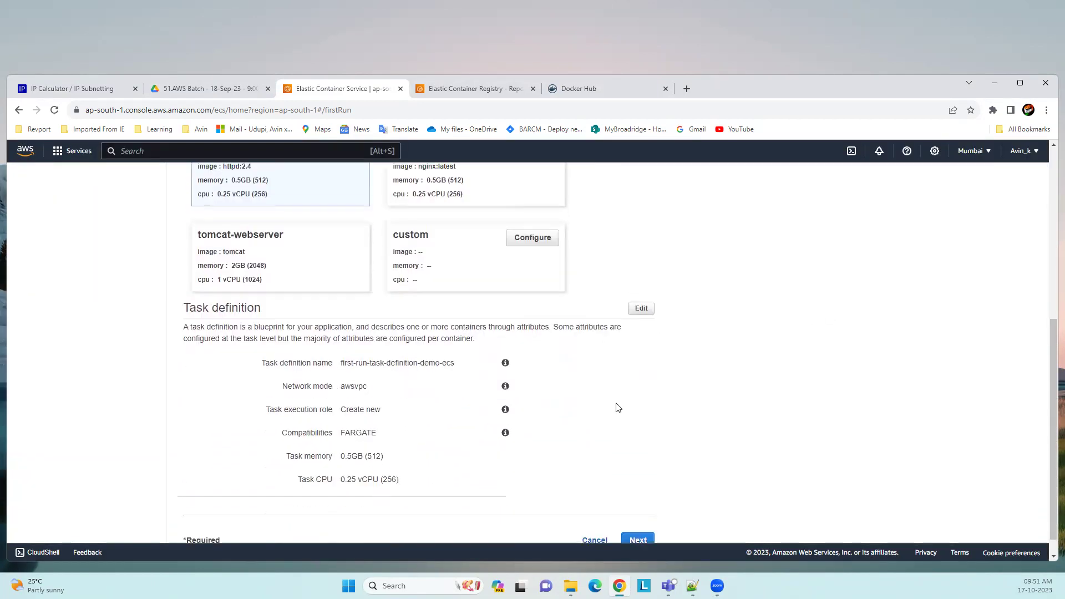
pyautogui.scroll(-1, 486, 414)
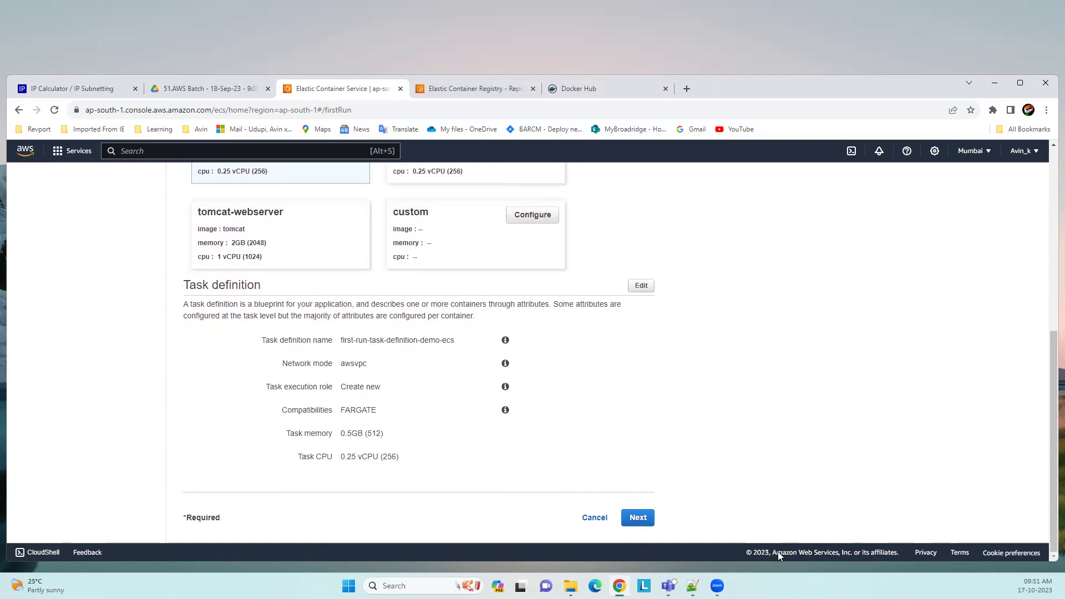
pyautogui.click(632, 519)
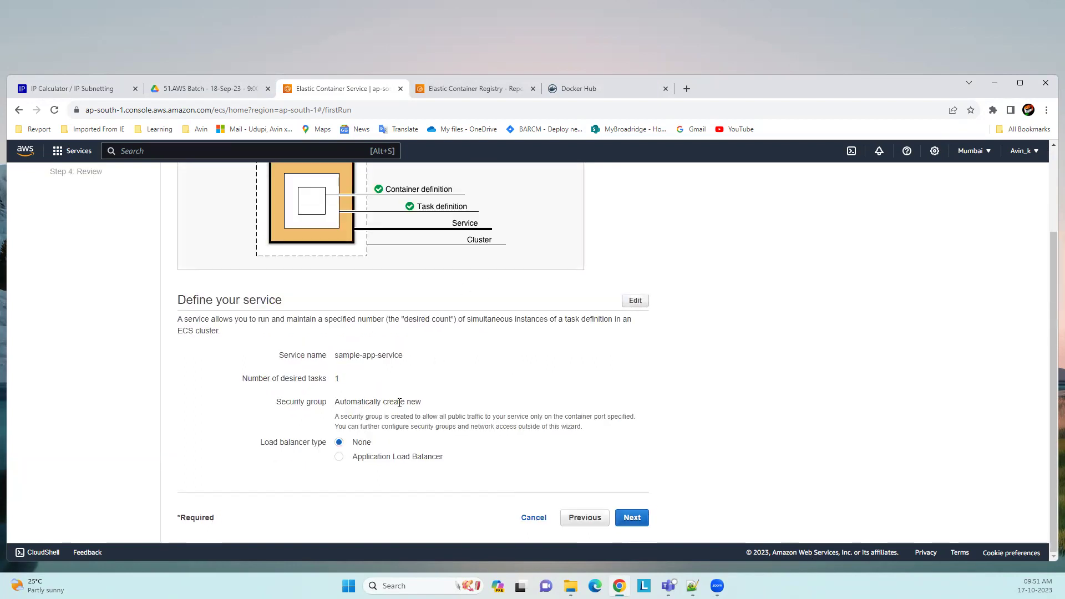
# Set the load balancer type of sample-app-service to Application Load Balancer and continue to the Cluster step.
pyautogui.scroll(2, 399, 402)
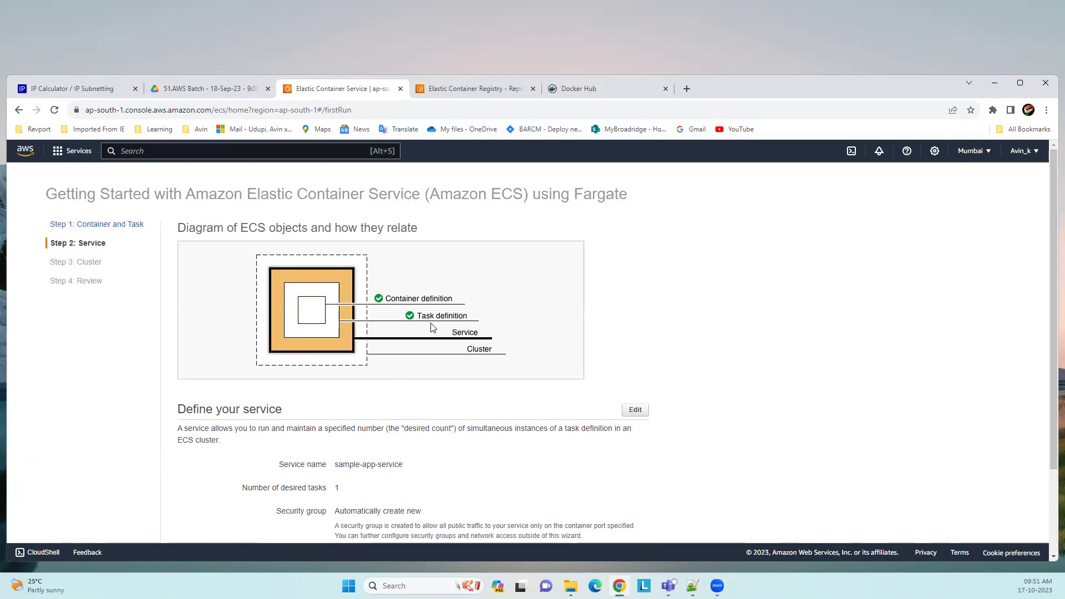
pyautogui.scroll(-2, 489, 379)
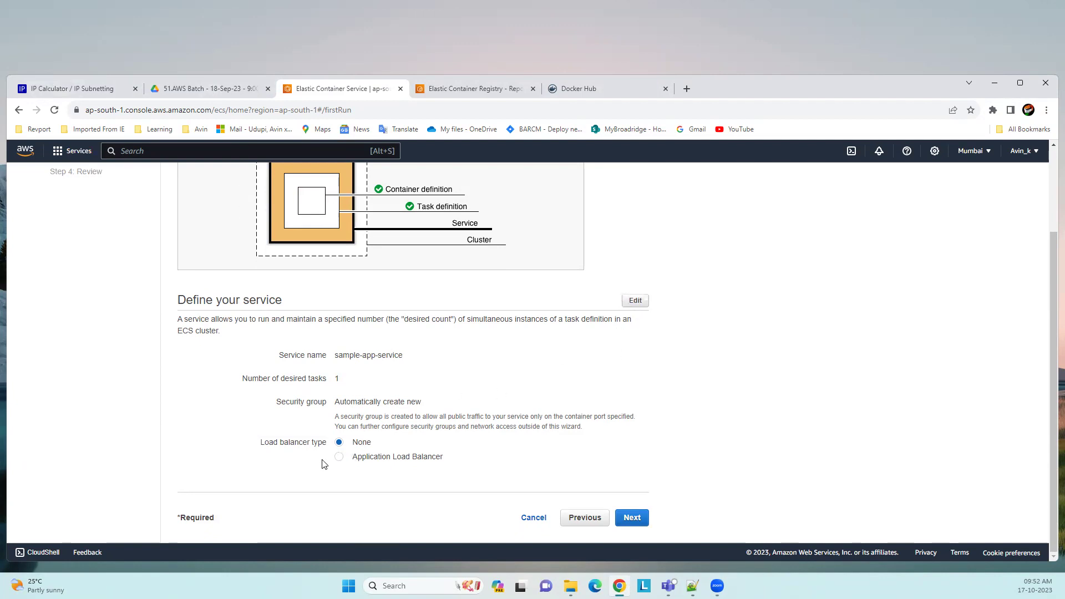
pyautogui.click(343, 458)
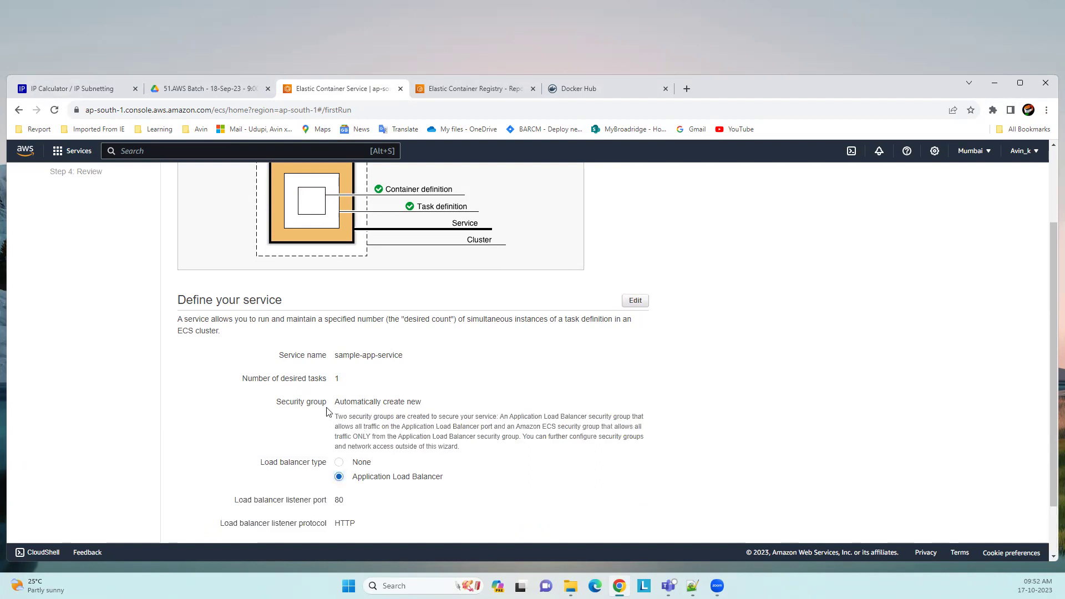
pyautogui.doubleClick(342, 360)
pyautogui.click(394, 363)
pyautogui.scroll(-1, 361, 433)
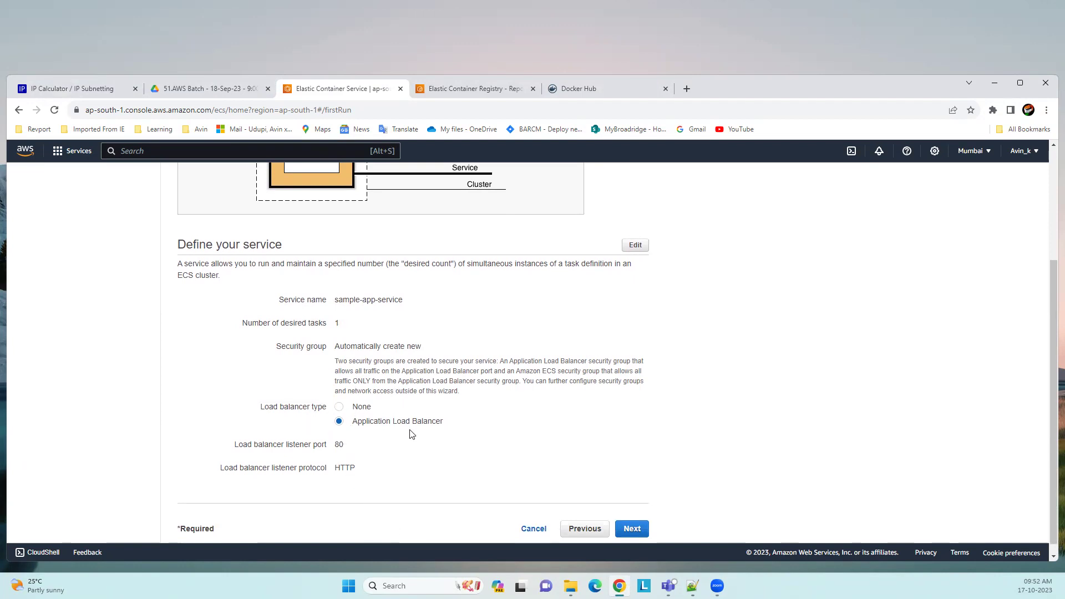
pyautogui.scroll(-1, 411, 433)
pyautogui.click(632, 519)
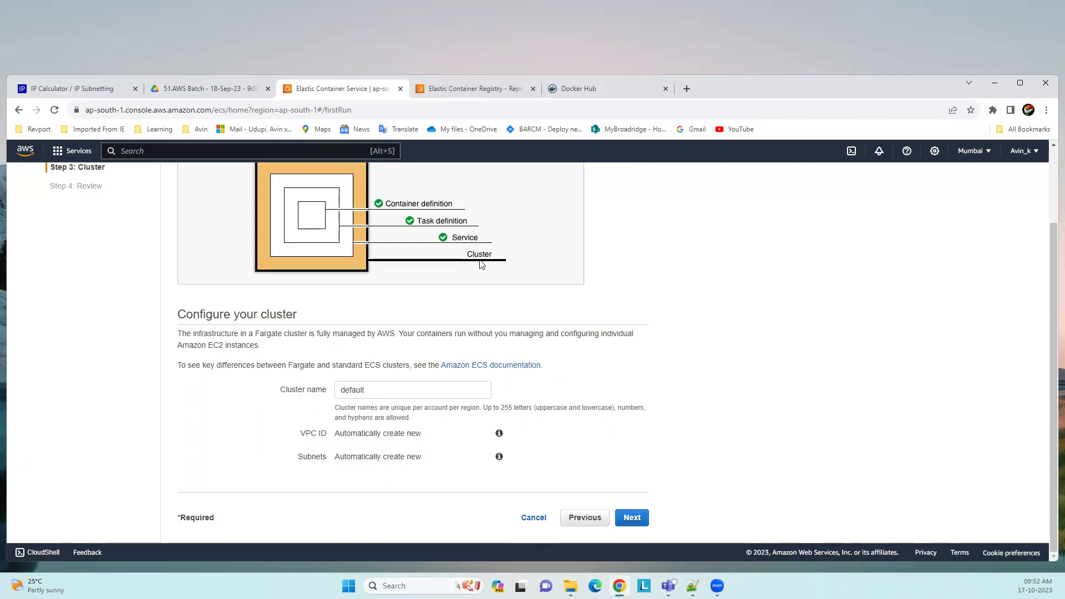
# Name the cluster demo-cluster and continue to the Review step.
pyautogui.click(387, 391)
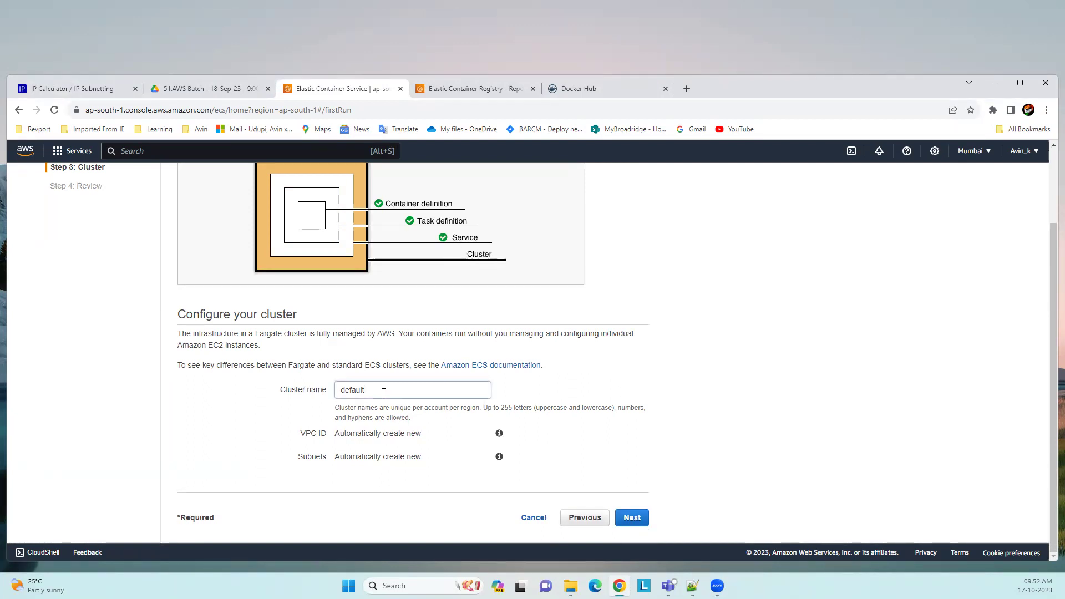
pyautogui.press('BackSpace')
pyautogui.press('BackSpace')
pyautogui.press('BackSpace')
pyautogui.press('BackSpace')
pyautogui.press('BackSpace')
pyautogui.press('BackSpace')
pyautogui.press('BackSpace')
pyautogui.write('demo-c')
pyautogui.write('lust')
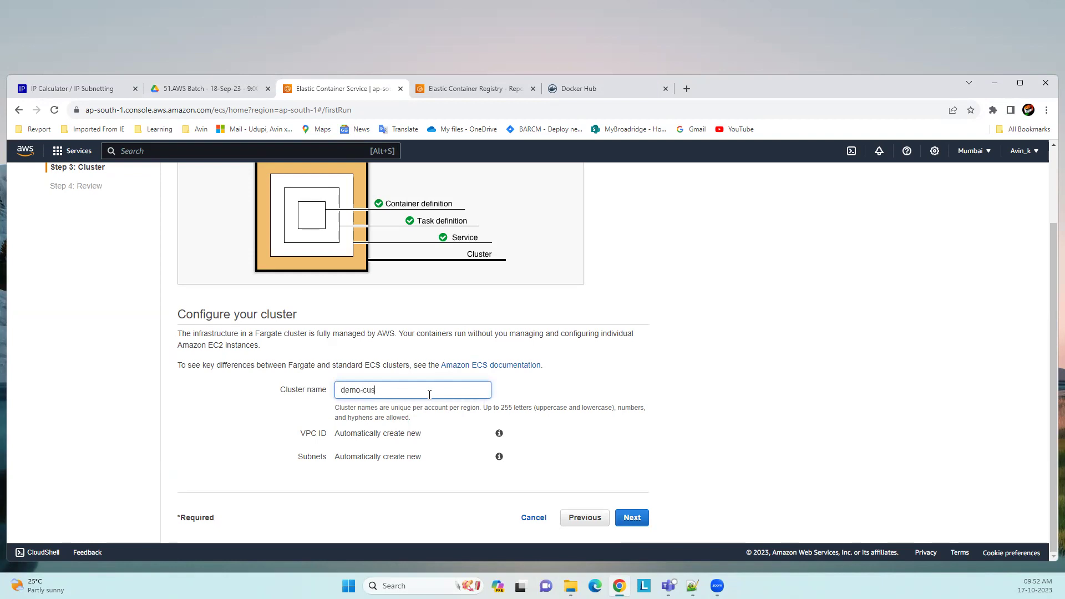
pyautogui.write('er')
pyautogui.click(635, 522)
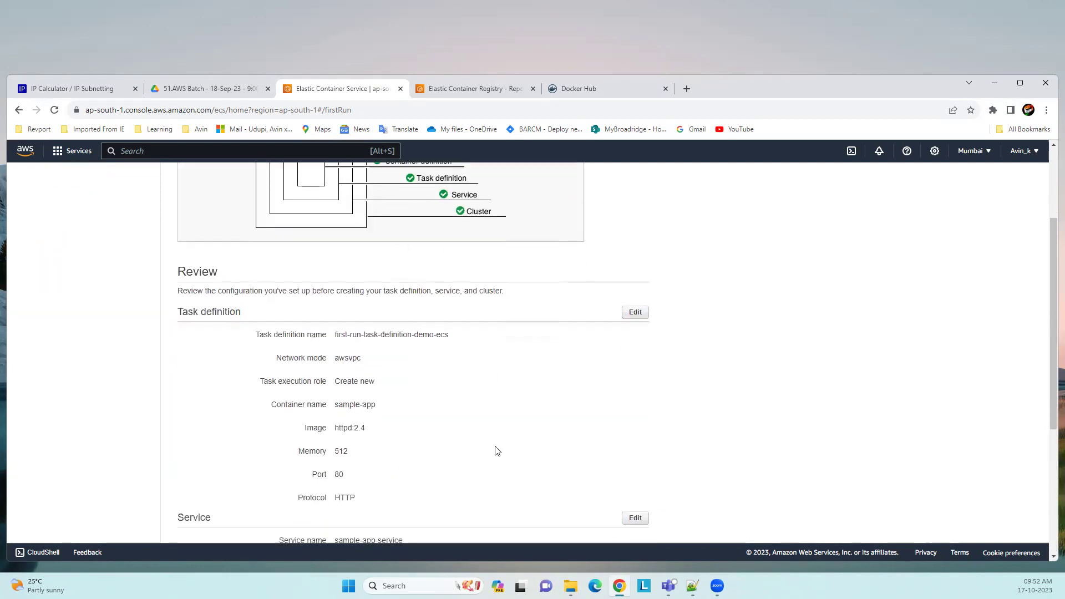
# Review the configuration and create the ECS service and cluster, then read the expected duration in the launch status.
pyautogui.scroll(2, 469, 366)
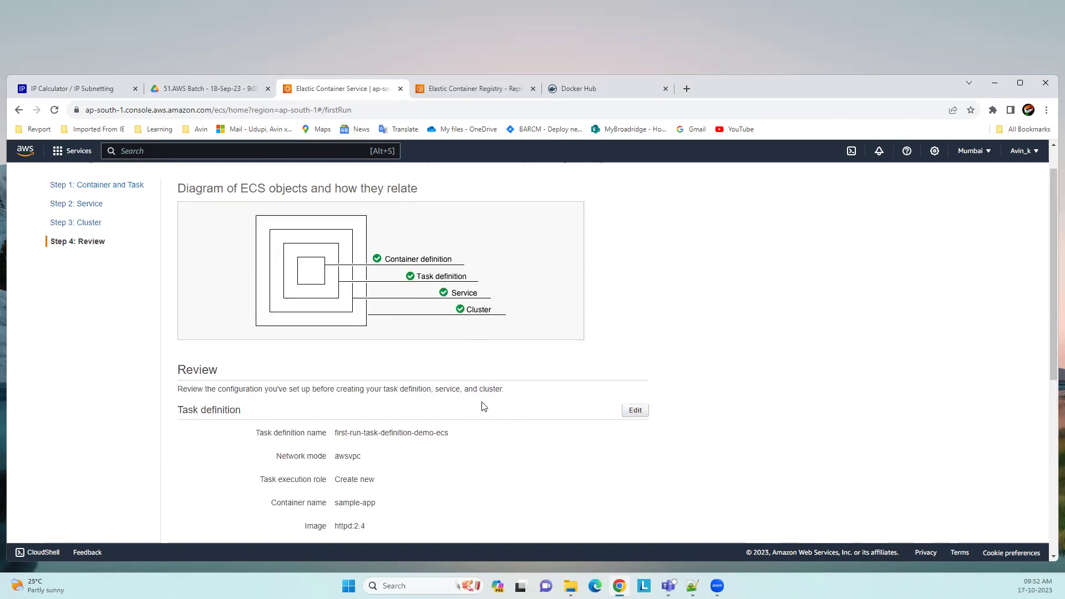
pyautogui.scroll(-6, 355, 377)
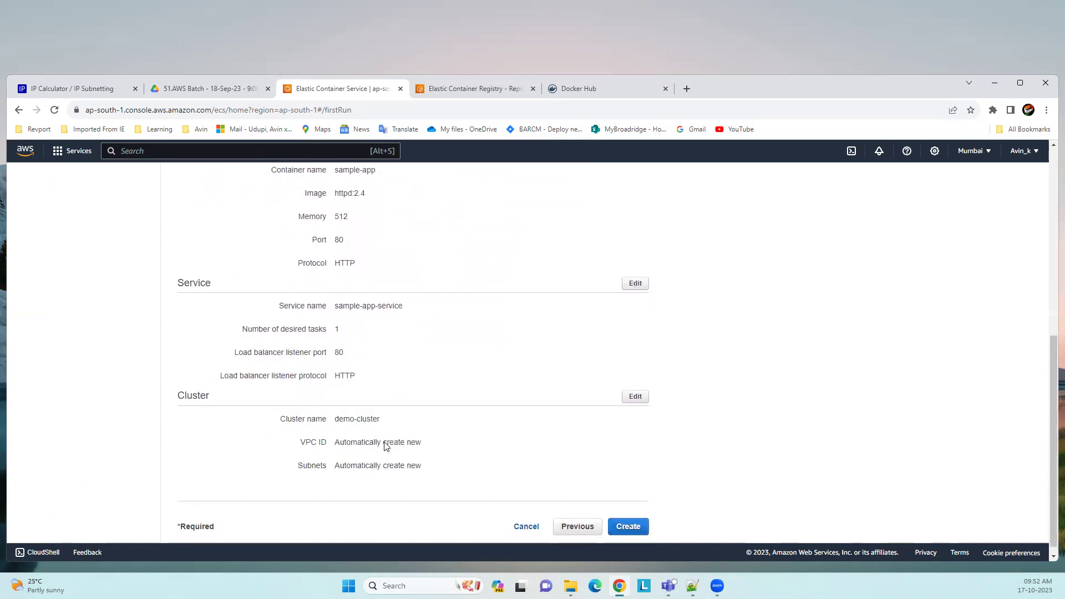
pyautogui.scroll(-1, 387, 446)
pyautogui.click(635, 517)
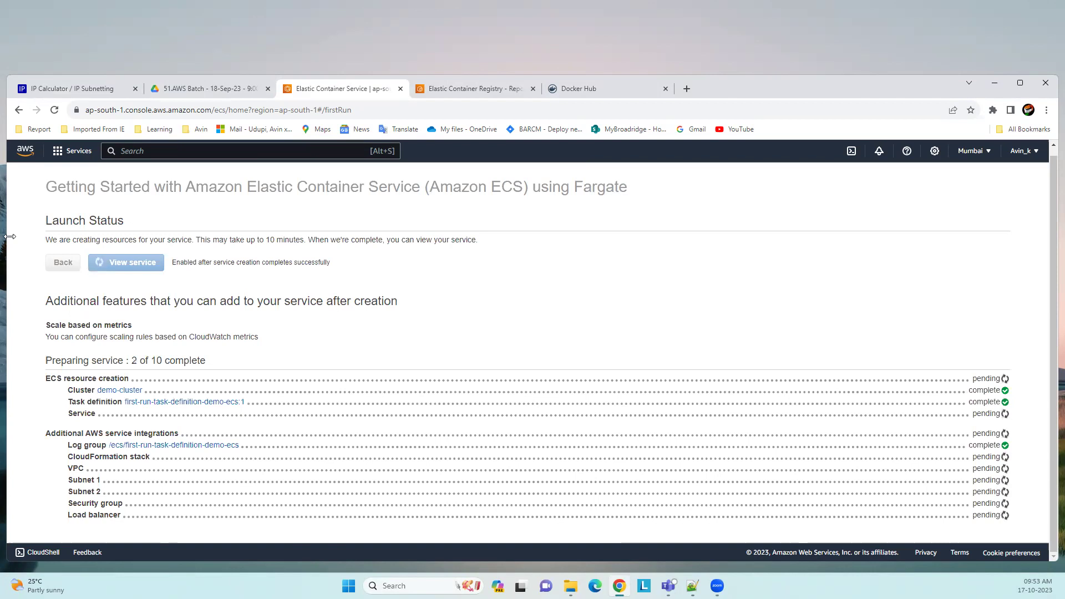
pyautogui.moveTo(228, 240); pyautogui.dragTo(304, 240)
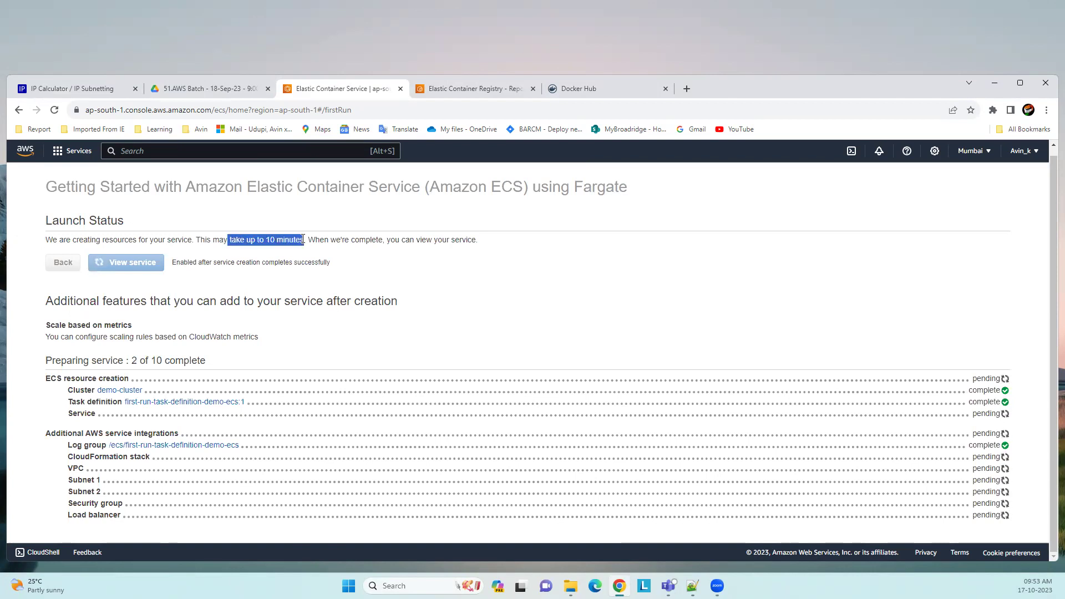
pyautogui.click(336, 241)
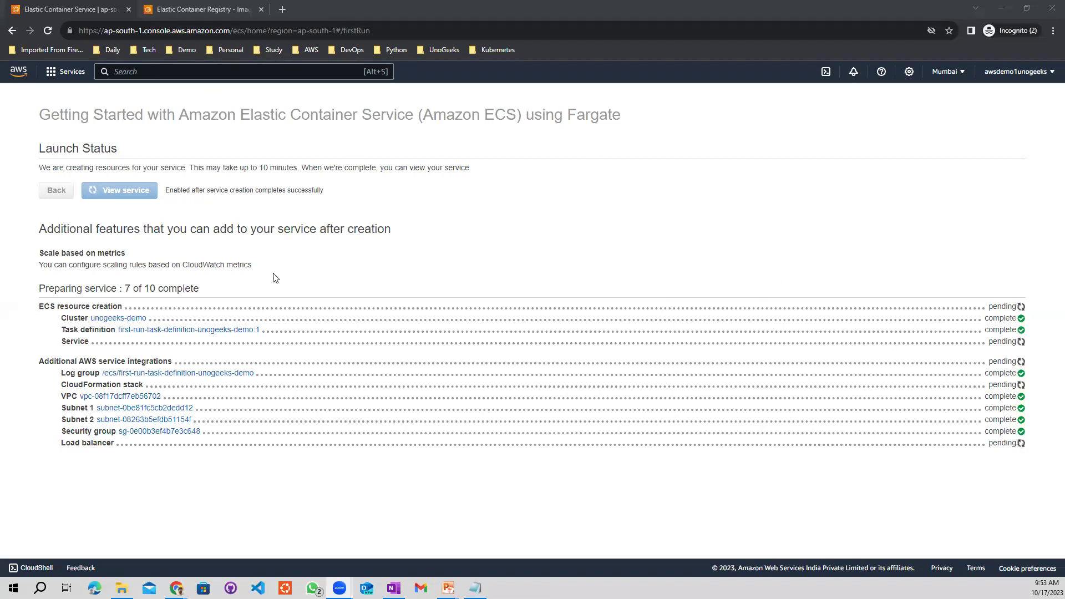
# Switch to the PowerPoint slide show to view the AWS Hand-On steps, then return to the ECS page in Chrome and reload it.
pyautogui.moveTo(448, 588)
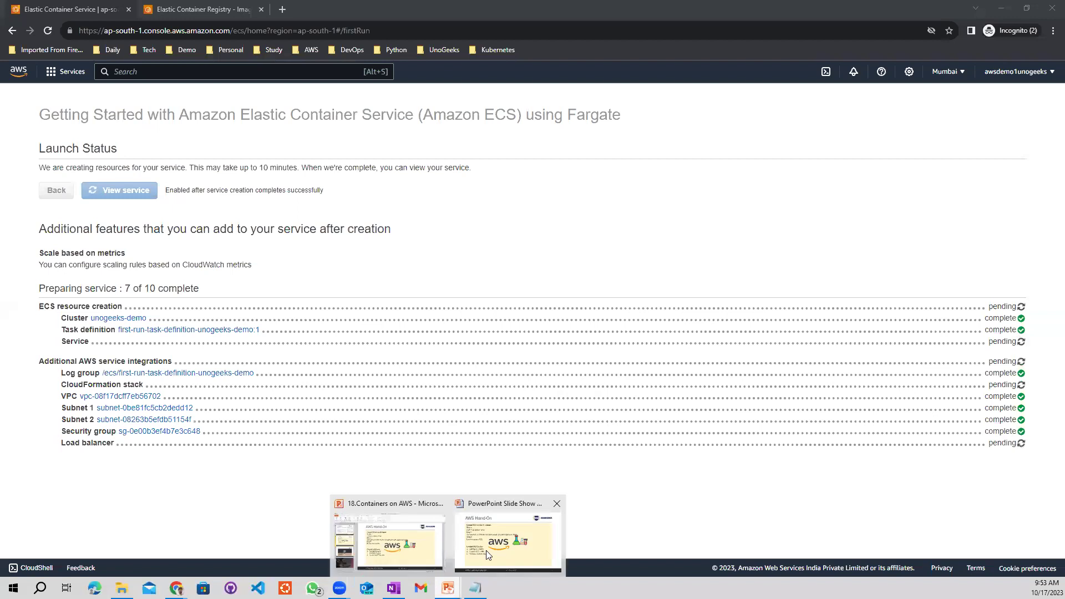
pyautogui.click(501, 545)
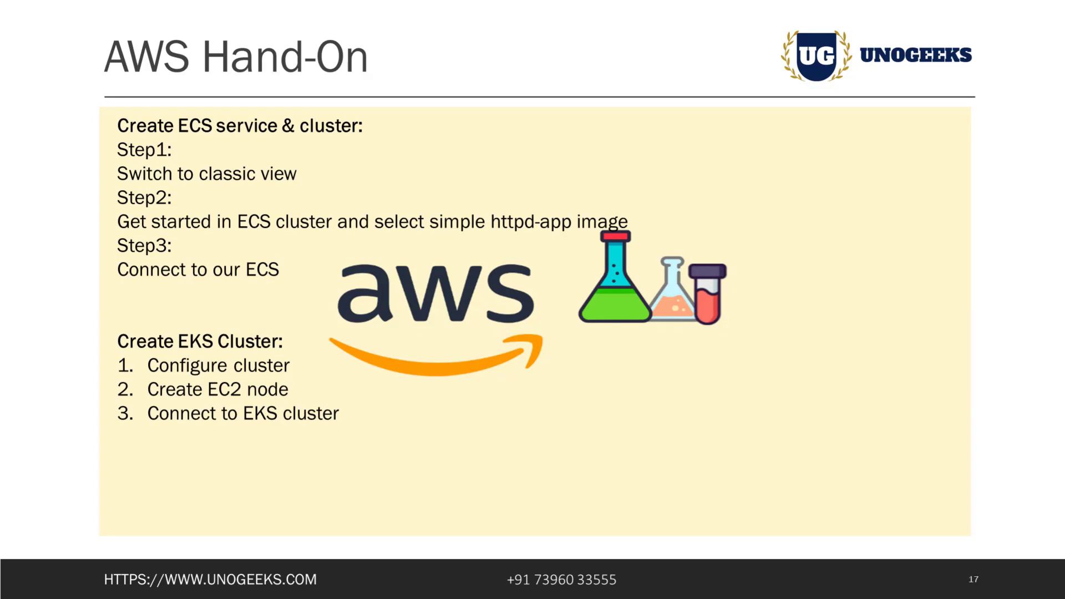
pyautogui.hotkey('alt', 'Tab')
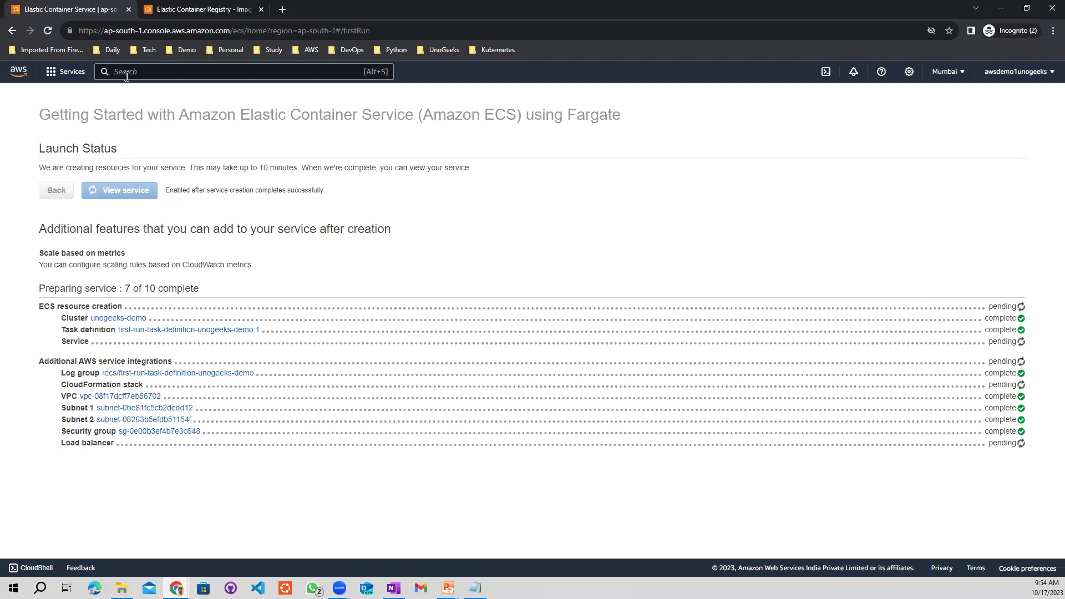
pyautogui.click(48, 31)
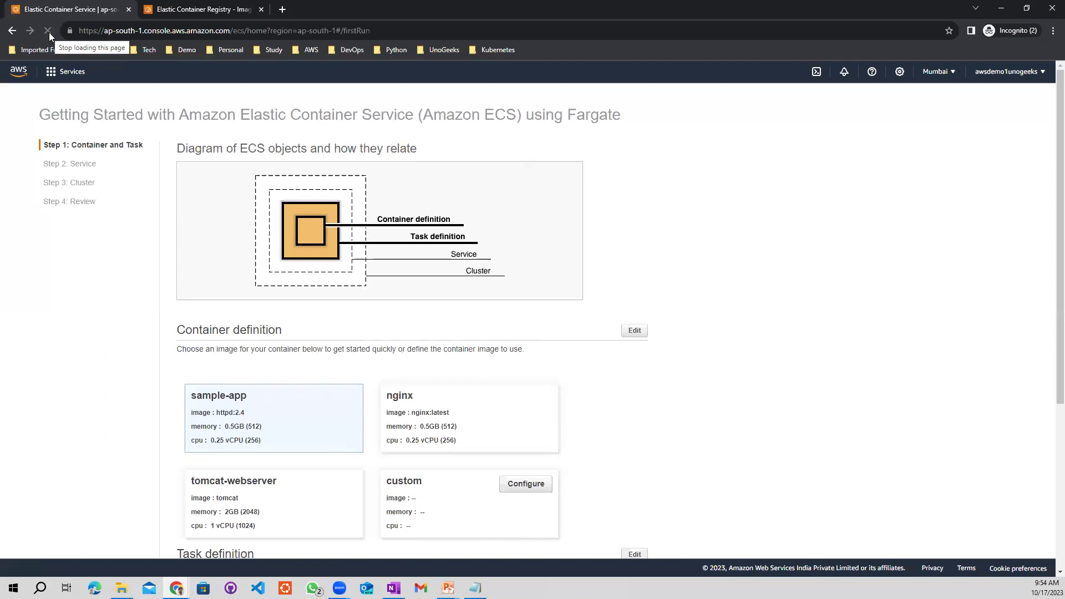
# Leave the Fargate getting-started wizard and open the list of ECS clusters.
pyautogui.click(65, 78)
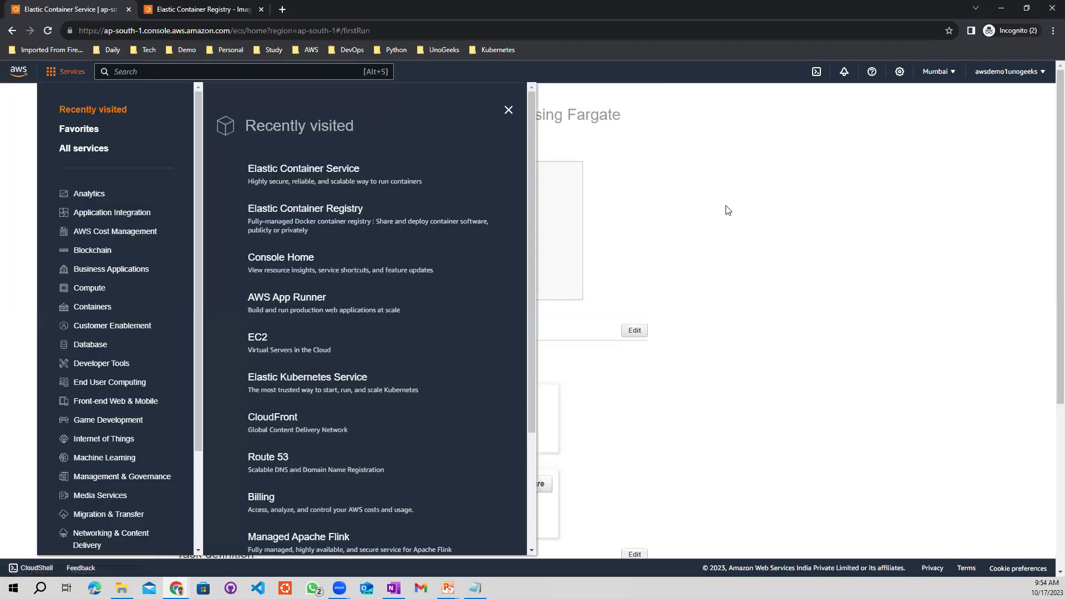
pyautogui.click(728, 210)
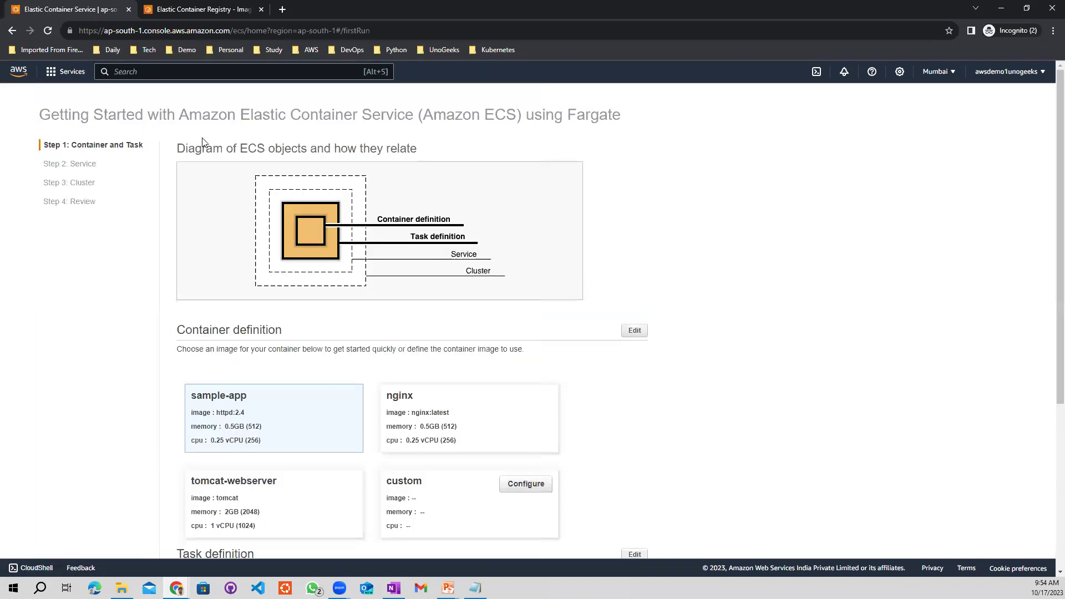
pyautogui.click(10, 30)
pyautogui.click(35, 146)
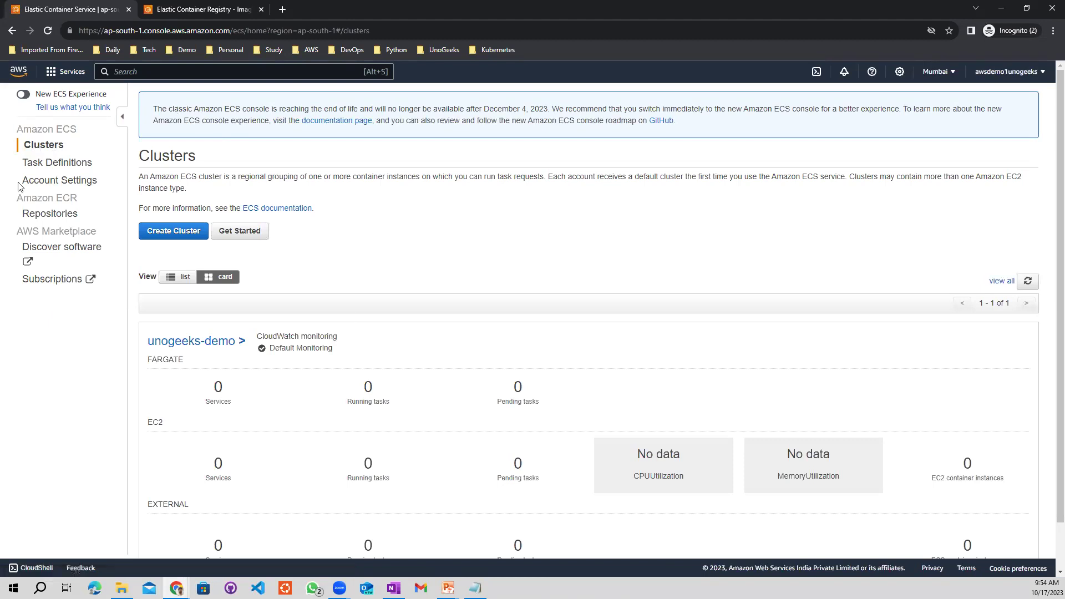
# Open revision 1 of first-run-task-definition-unogeeks-demo and examine its task size and the expanded sample-app container definition.
pyautogui.click(45, 163)
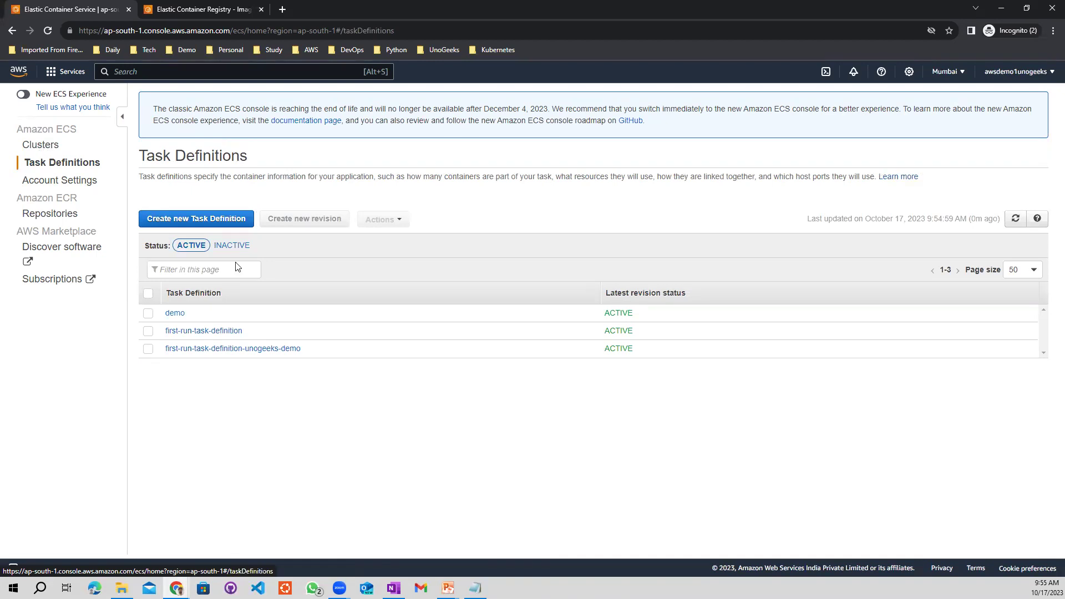
pyautogui.click(223, 350)
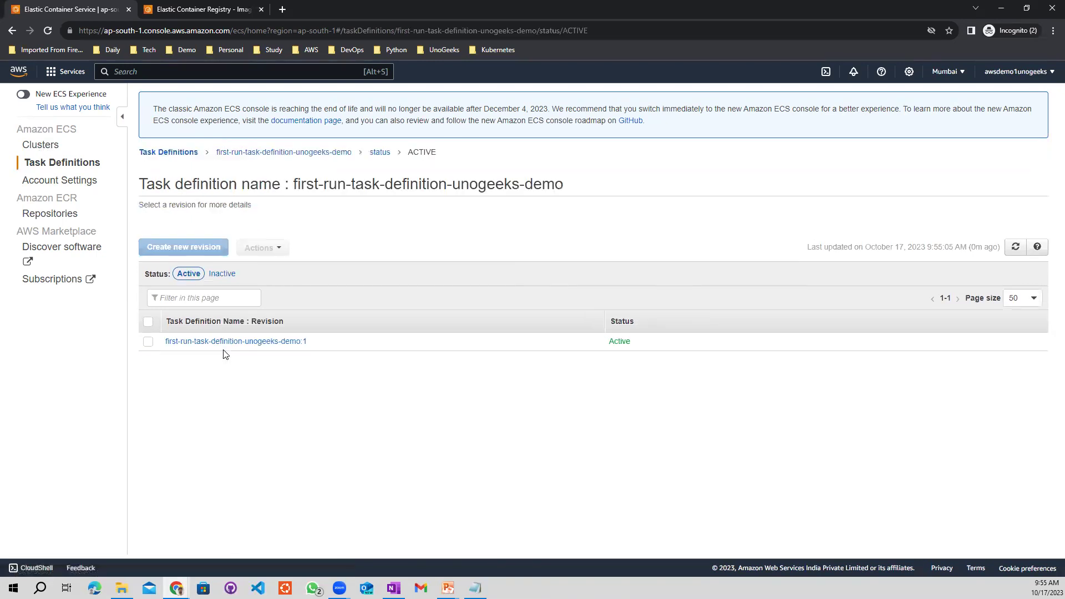
pyautogui.click(208, 342)
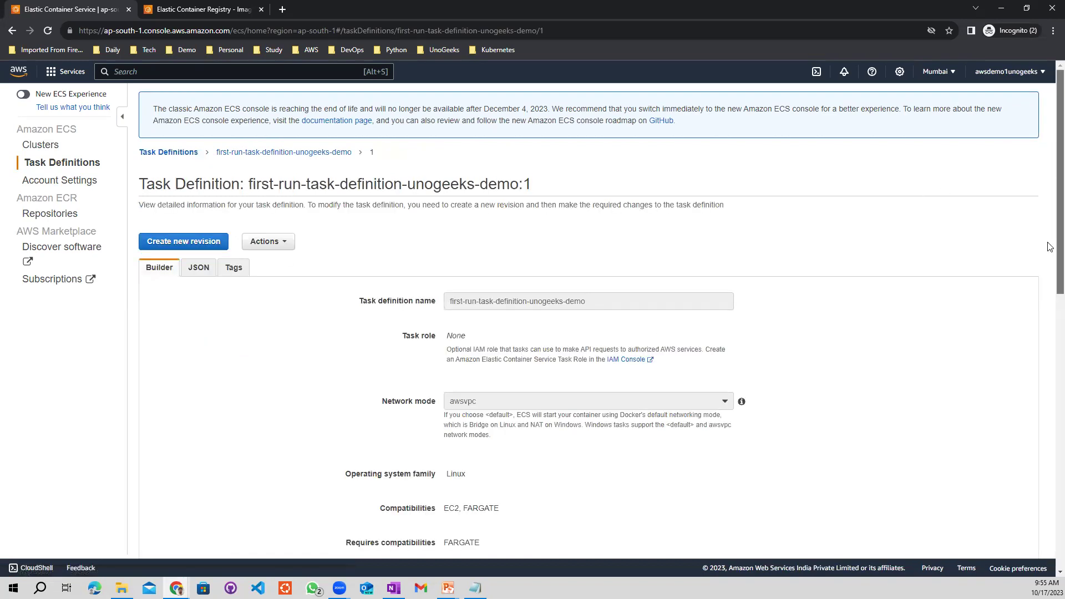
pyautogui.moveTo(1051, 169); pyautogui.dragTo(1051, 303)
pyautogui.moveTo(1050, 365); pyautogui.dragTo(1051, 406)
pyautogui.scroll(-2, 1051, 455)
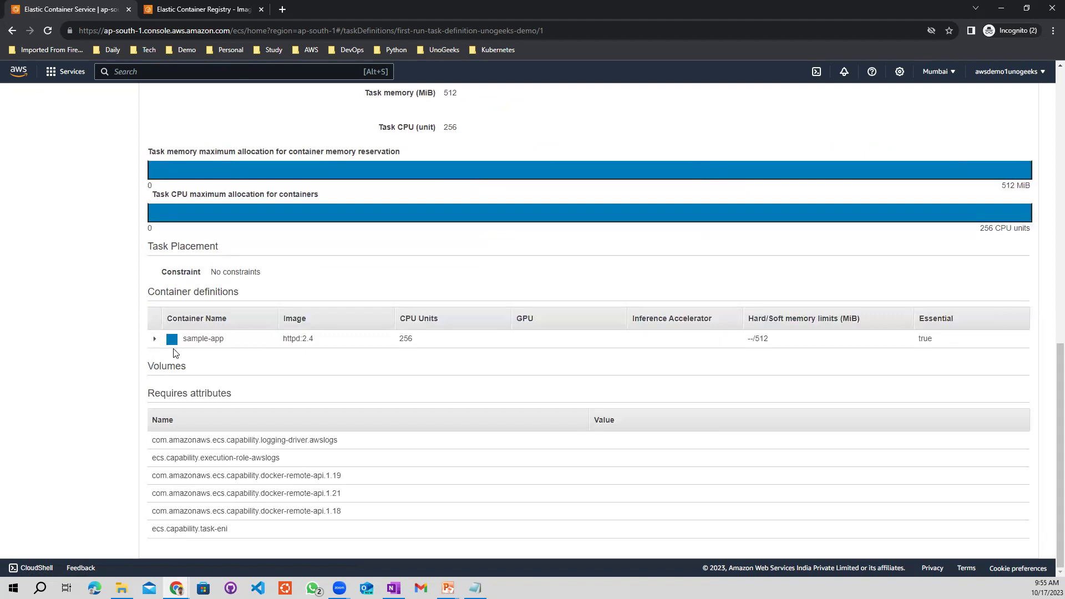
pyautogui.click(155, 339)
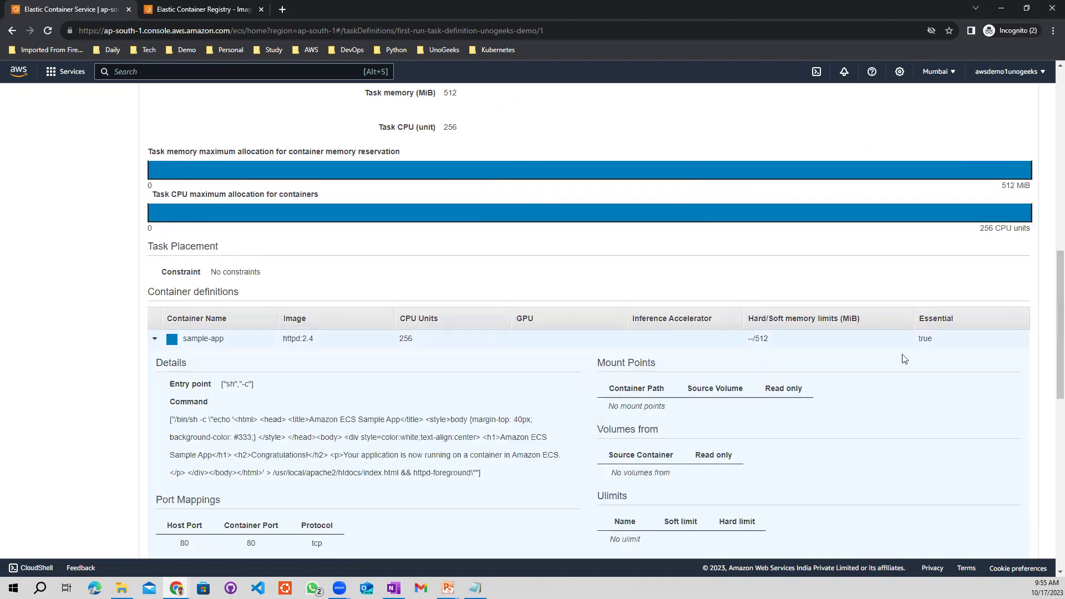
pyautogui.moveTo(1059, 359); pyautogui.dragTo(1018, 157)
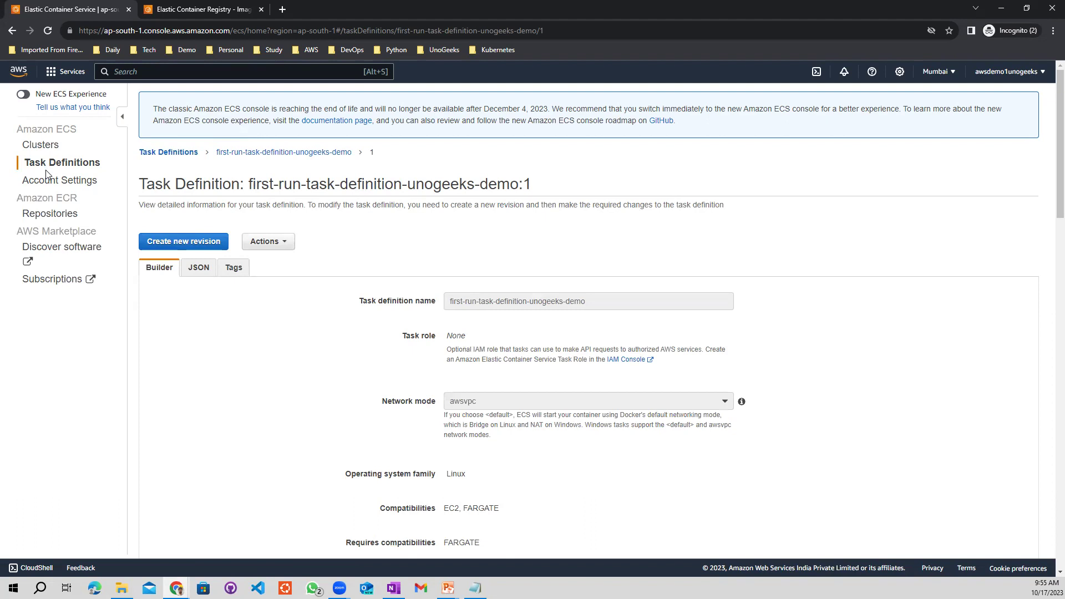
# Look over the unogeeks-demo card in the cluster list, then open the revision list of first-run-task-definition-unogeeks-demo.
pyautogui.click(40, 146)
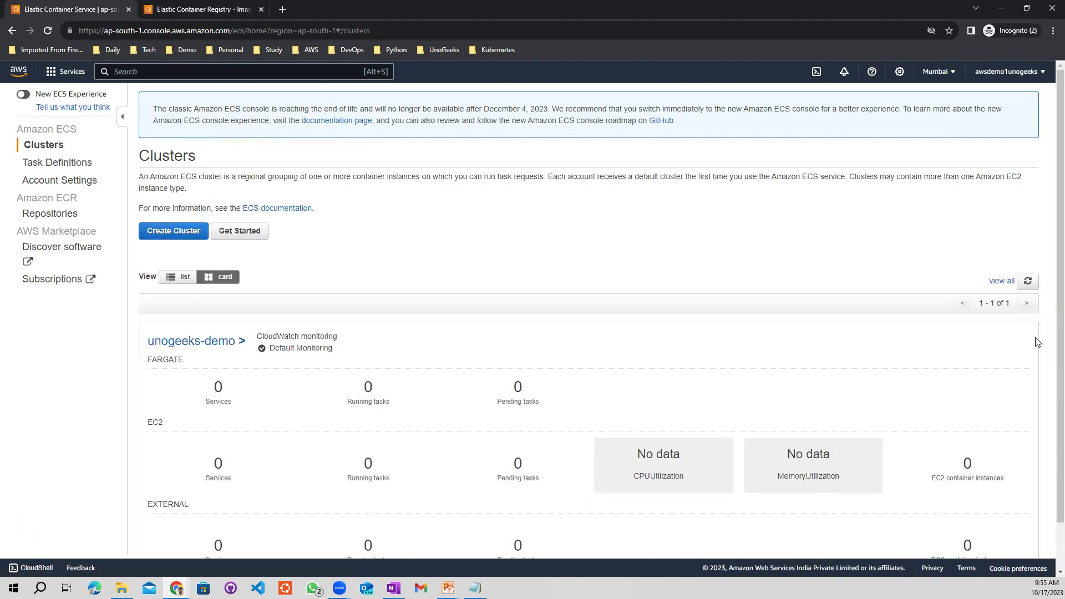
pyautogui.scroll(-2, 1050, 403)
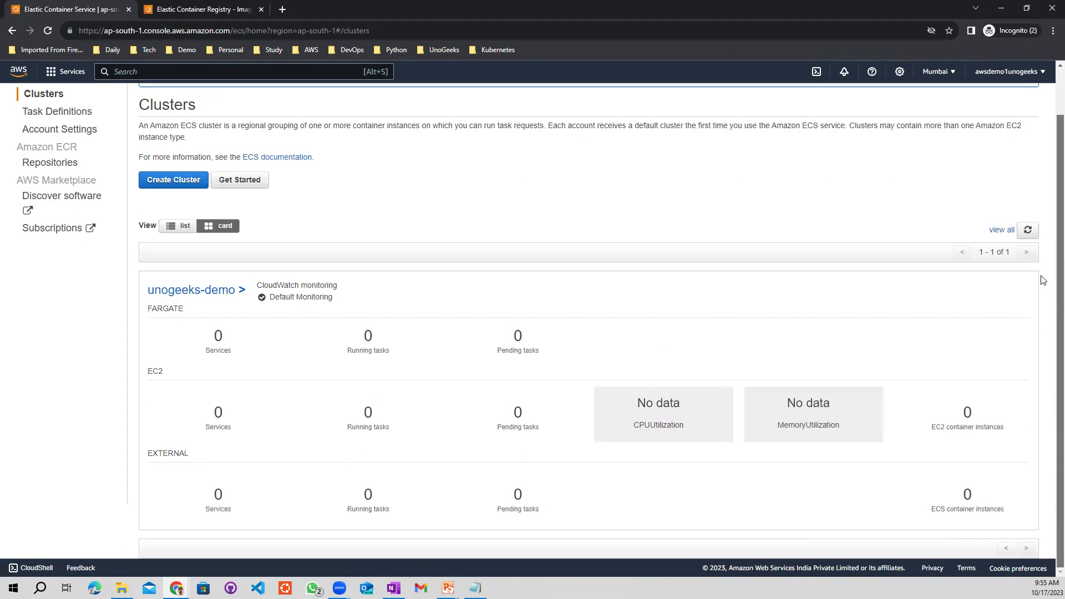
pyautogui.scroll(2, 1043, 281)
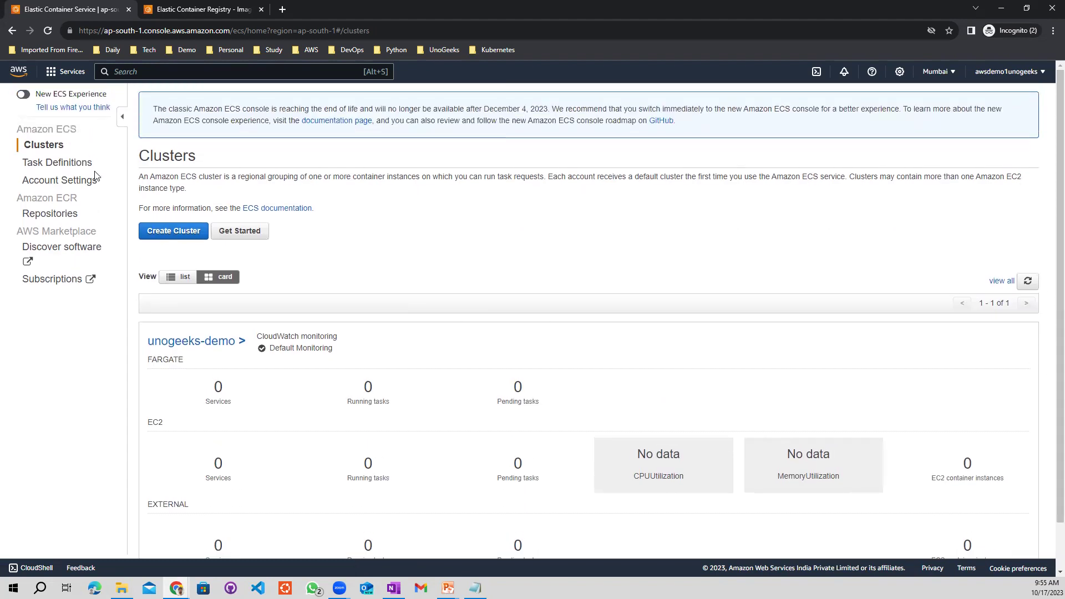
pyautogui.click(44, 163)
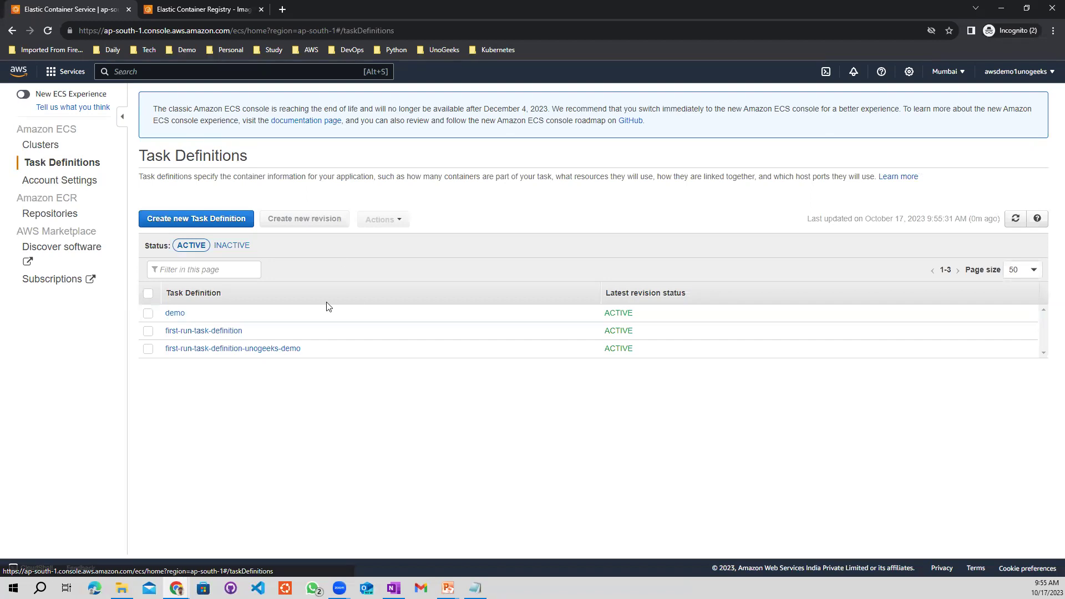
pyautogui.click(247, 349)
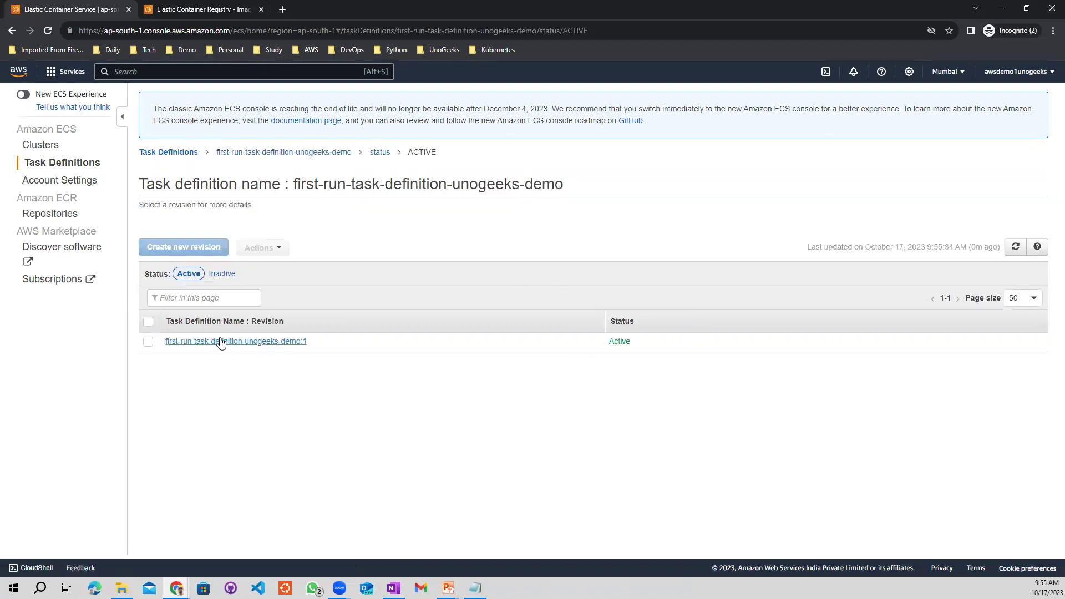
# Open the unogeeks-demo cluster and examine its services, tasks and ECS instances, ending on the services.
pyautogui.click(47, 149)
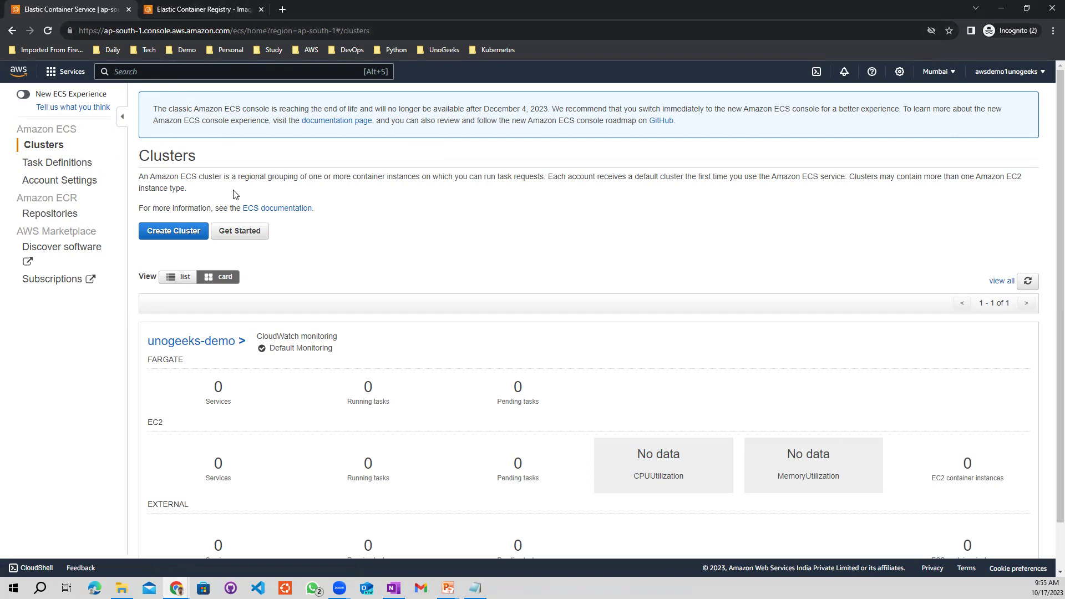
pyautogui.click(188, 340)
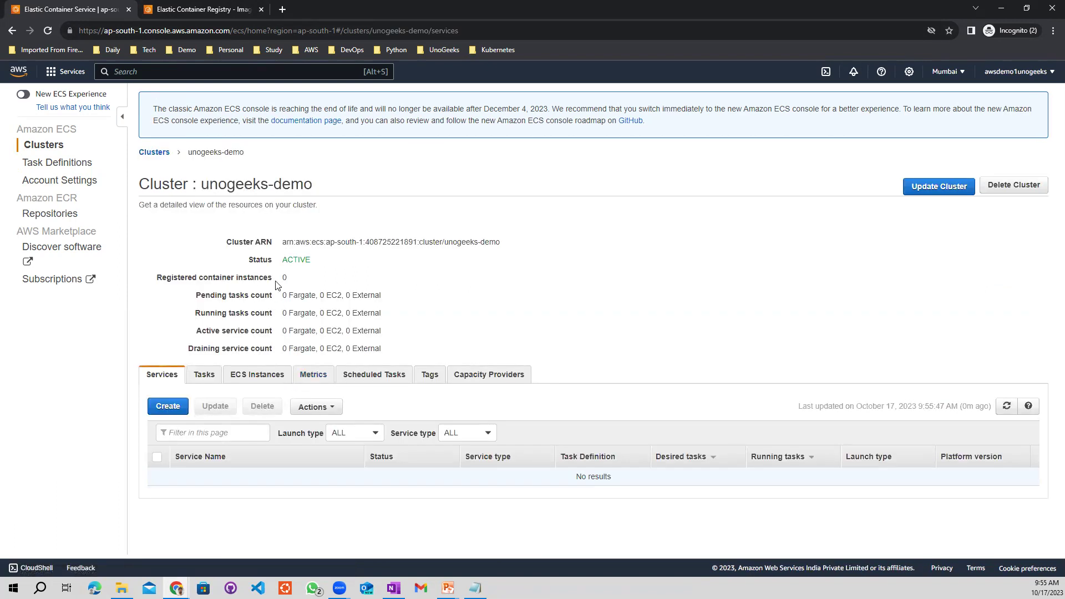
pyautogui.click(207, 376)
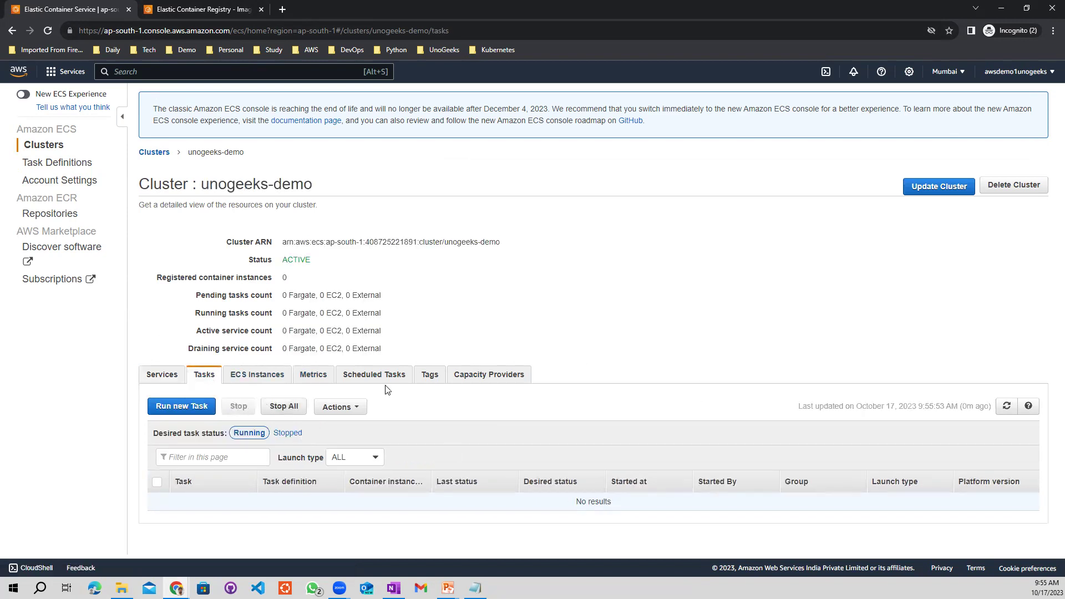
pyautogui.click(259, 381)
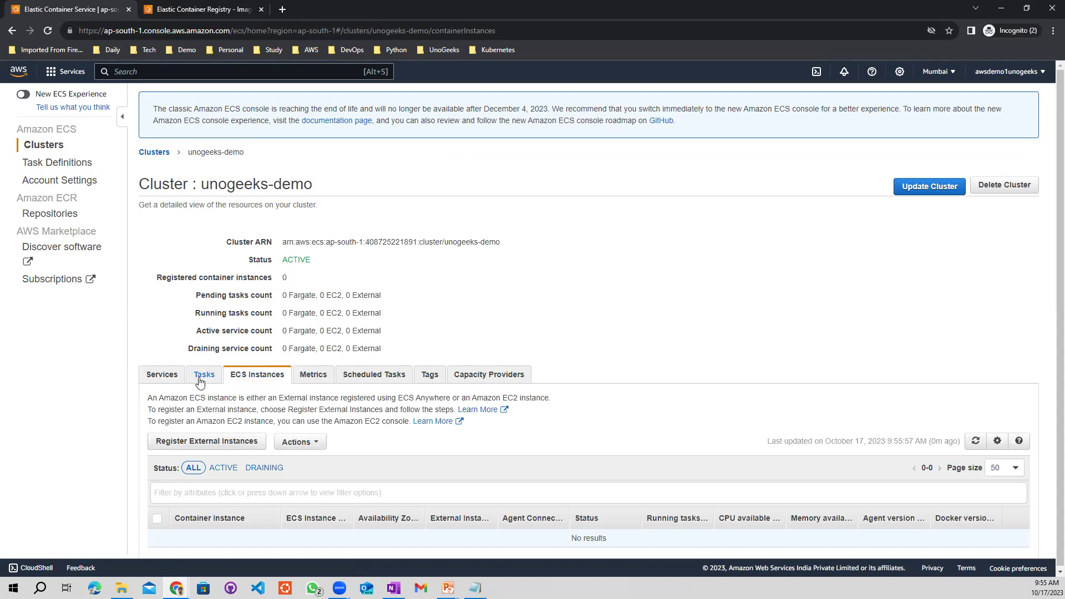
pyautogui.click(203, 376)
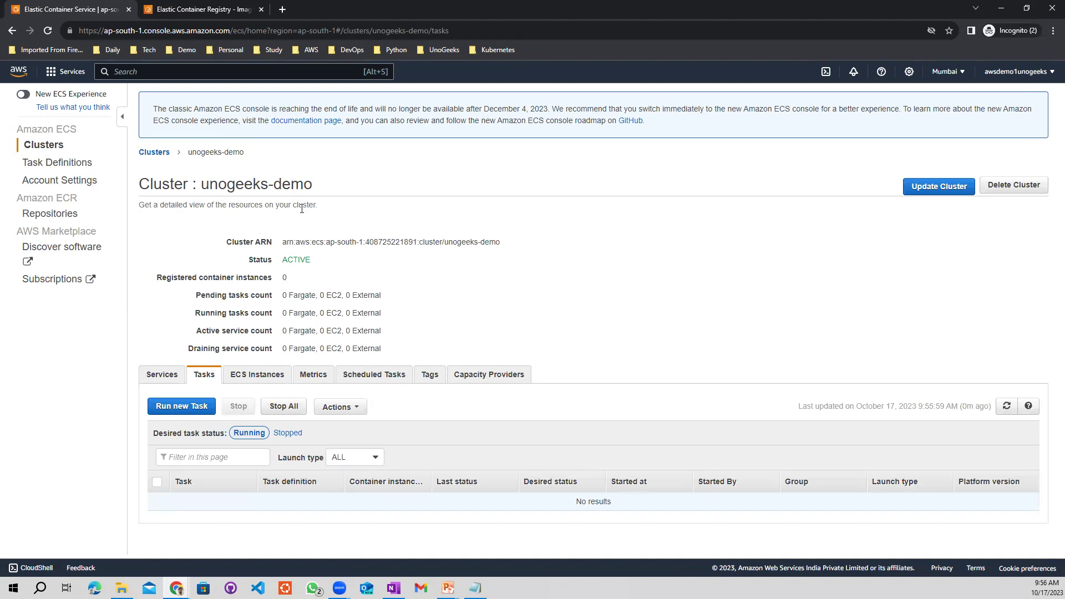
pyautogui.click(158, 378)
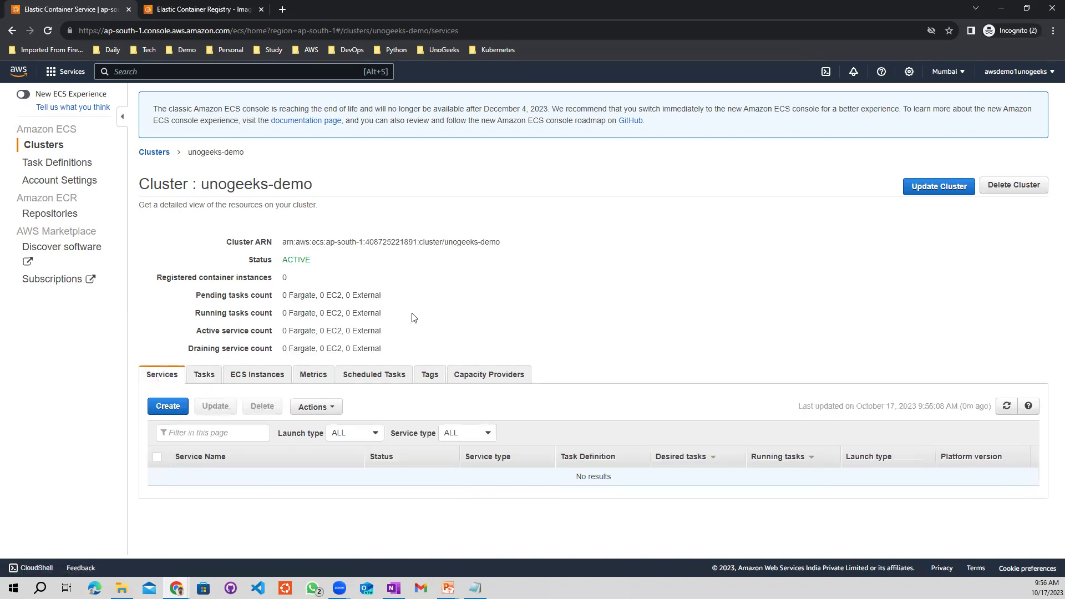
# Refresh the unogeeks-demo service list, recheck the cluster's tasks and ECS instances, and return to the cluster list.
pyautogui.click(1008, 407)
pyautogui.click(201, 376)
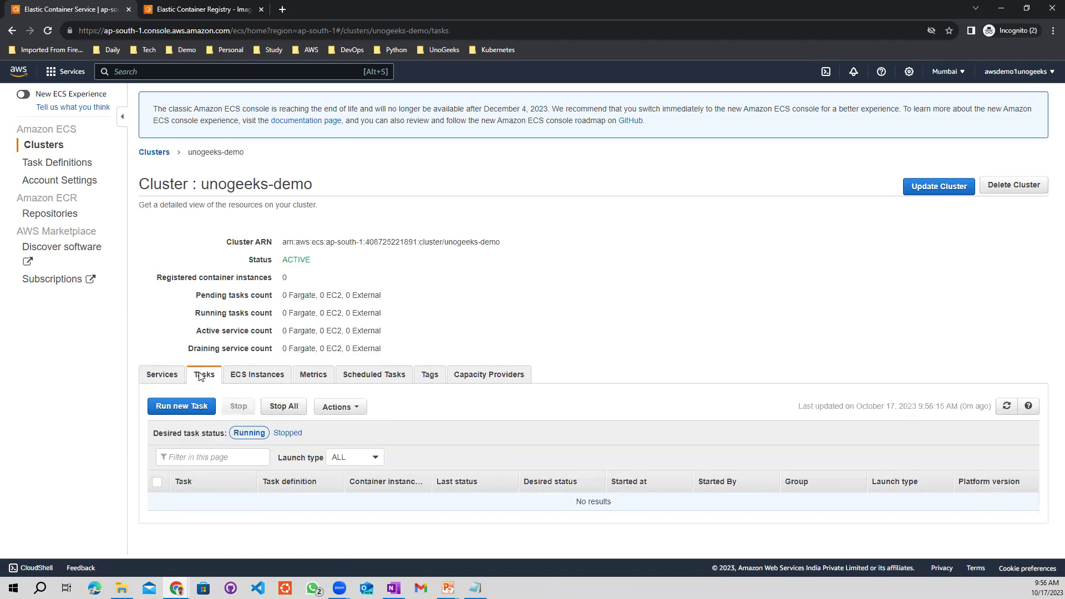
pyautogui.click(257, 376)
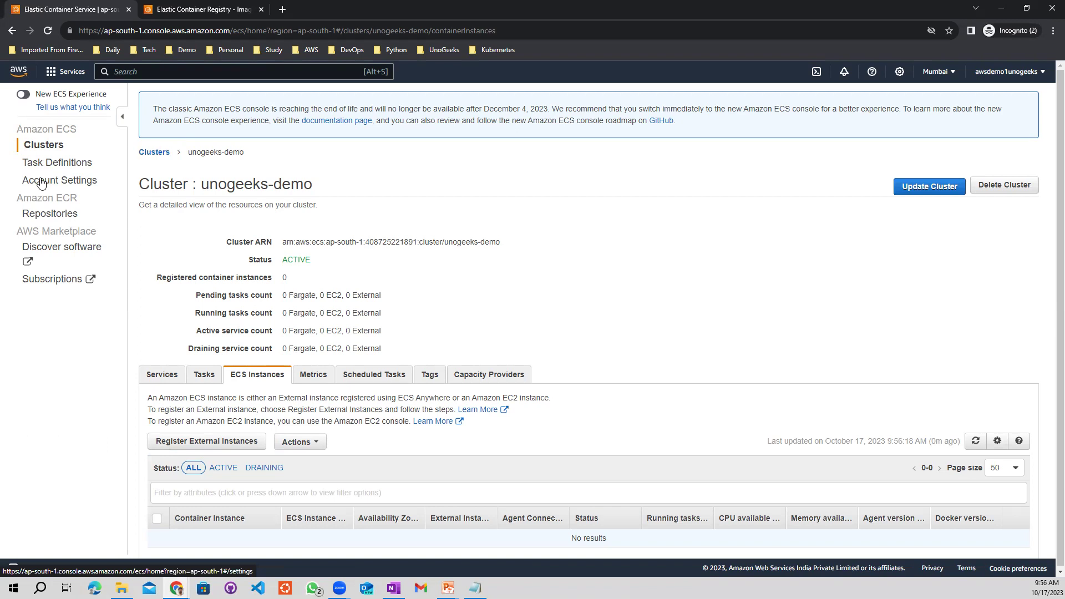
pyautogui.click(155, 154)
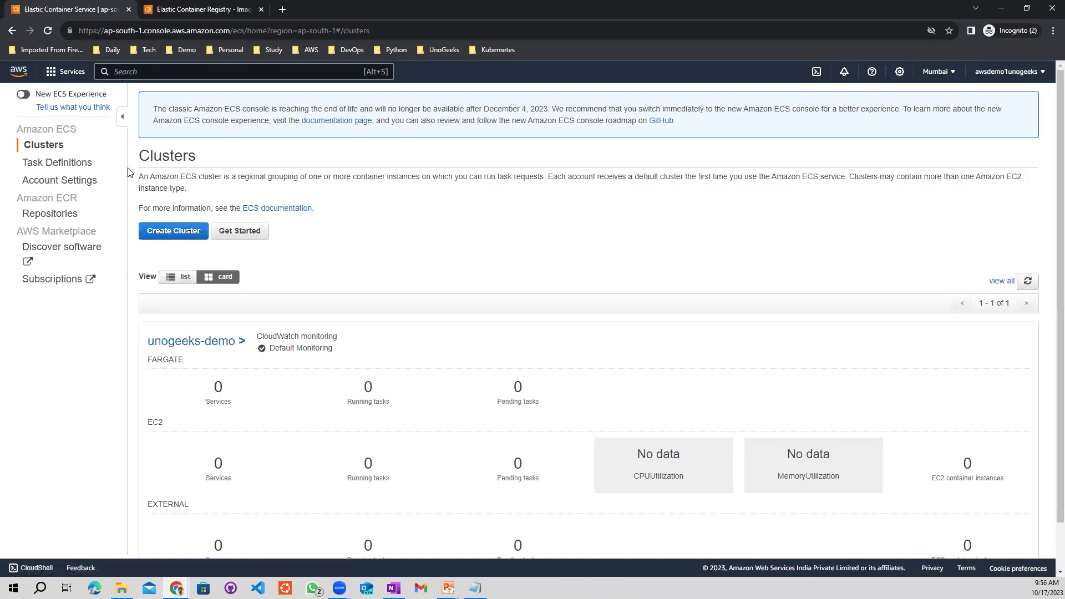
# Reopen revision 1 of first-run-task-definition-unogeeks-demo and read through the full sample-app container details down to the required attributes.
pyautogui.click(44, 165)
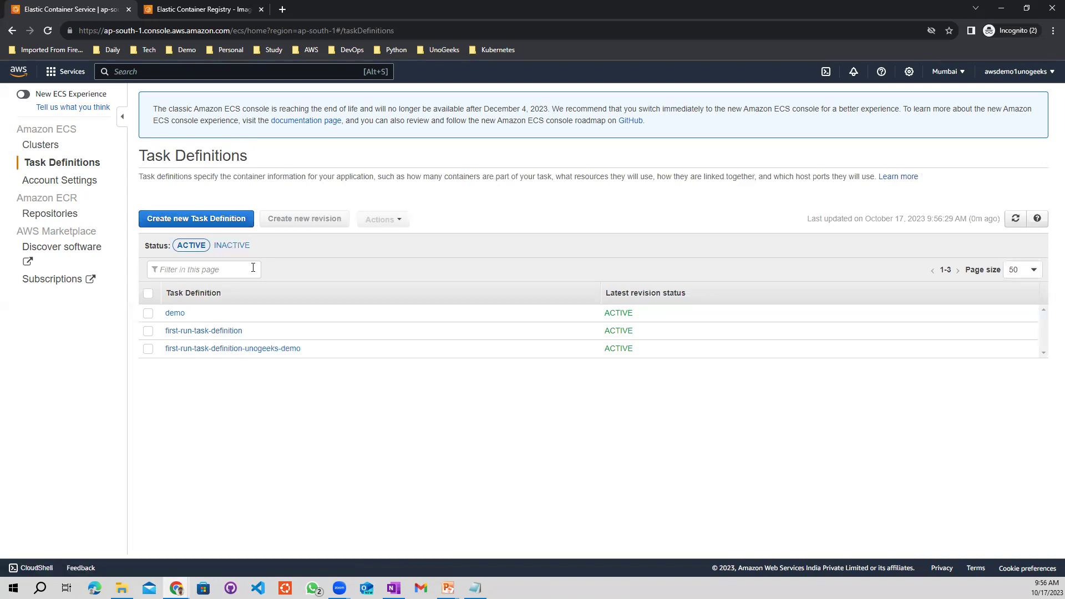
pyautogui.click(208, 349)
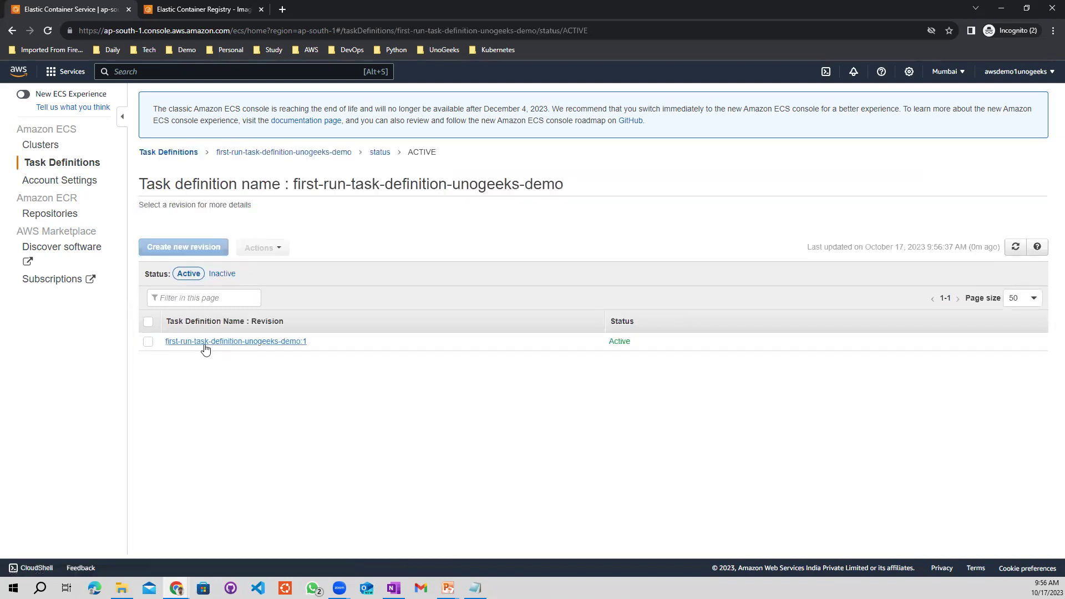
pyautogui.click(205, 342)
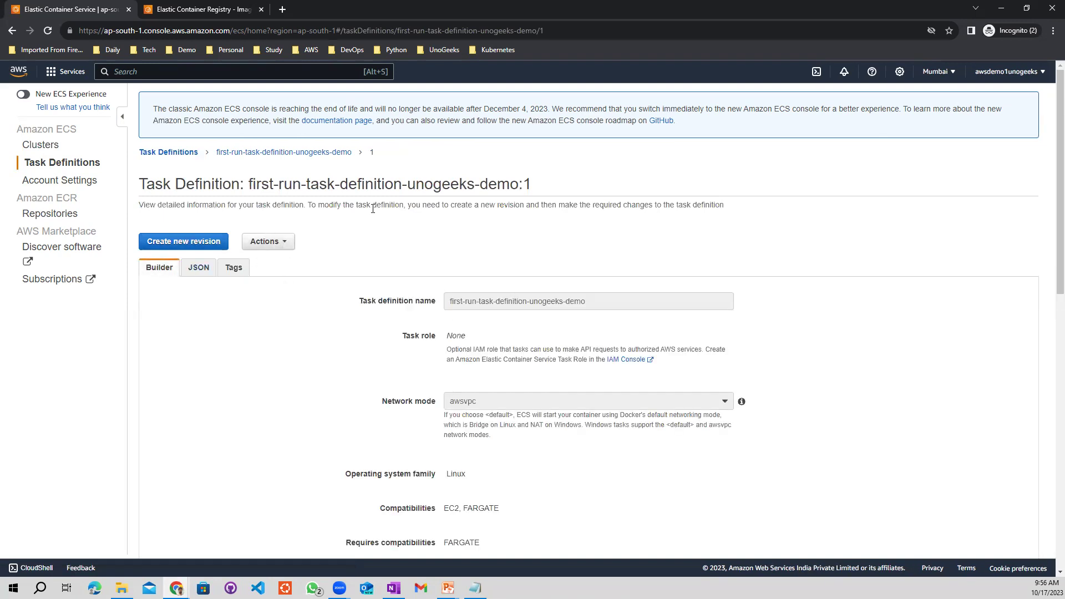
pyautogui.scroll(-8, 1050, 212)
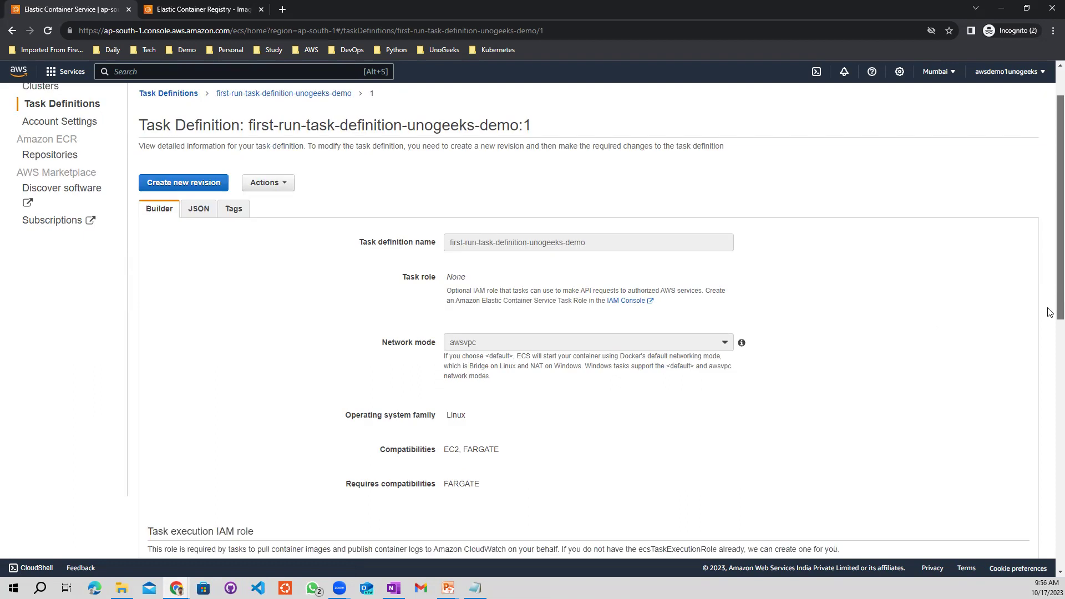
pyautogui.scroll(-3, 1050, 469)
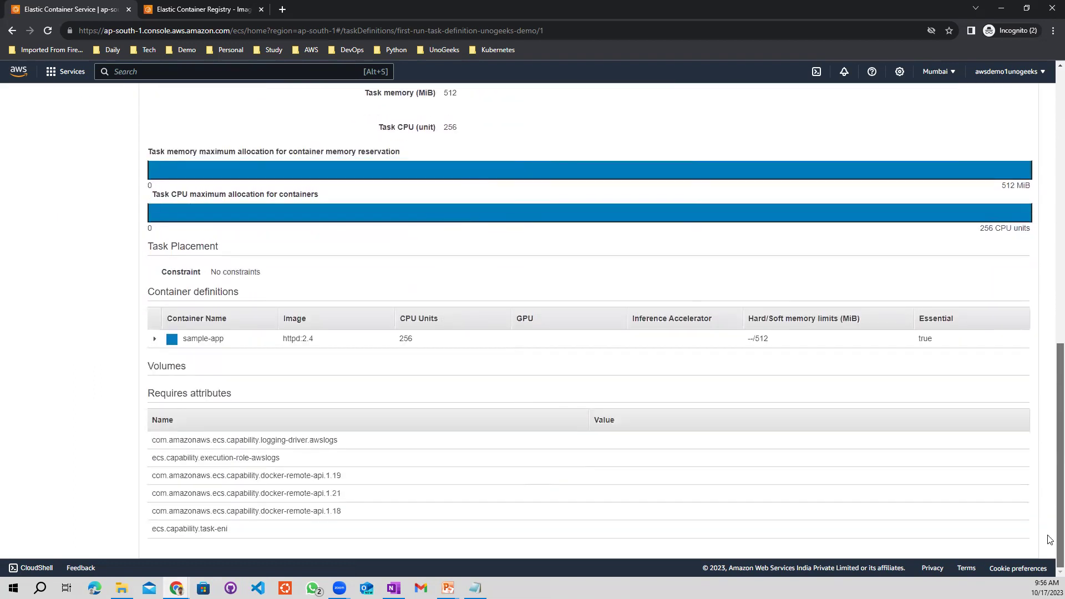
pyautogui.click(155, 339)
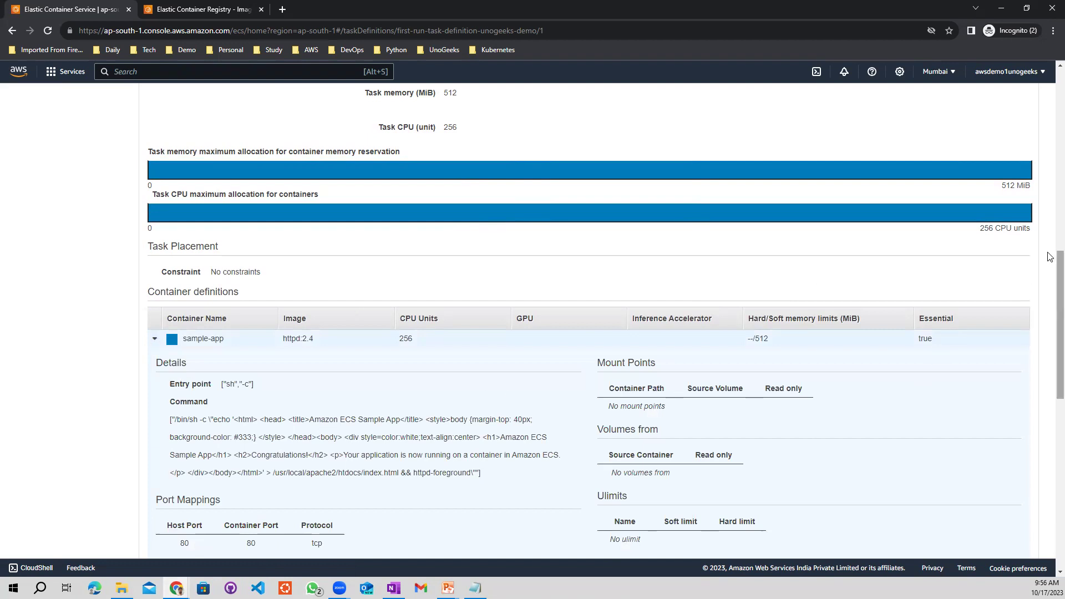
pyautogui.scroll(-7, 1051, 332)
pyautogui.scroll(-3, 1051, 391)
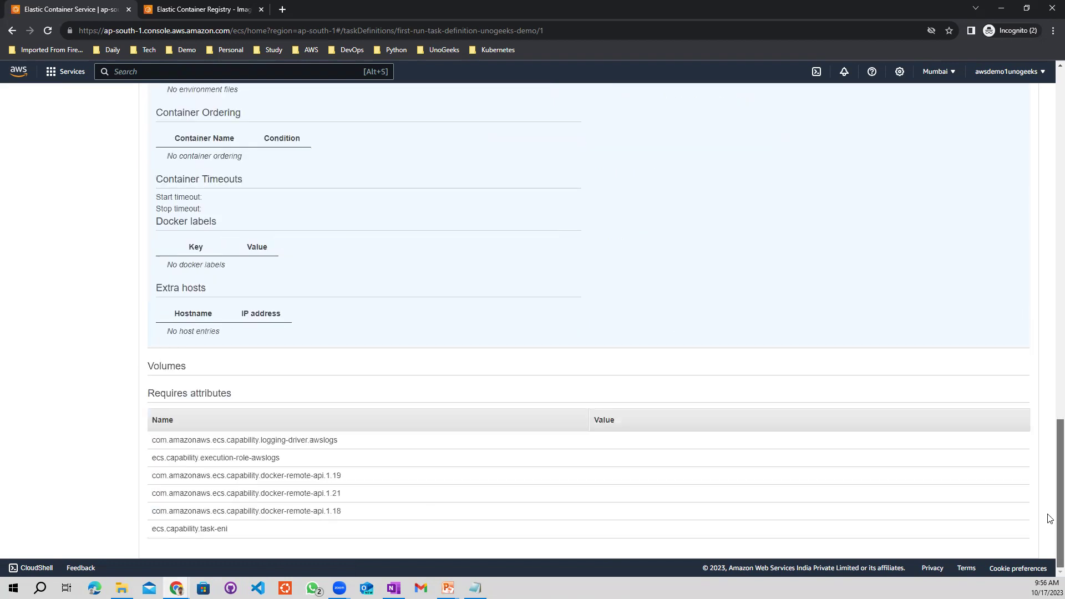
pyautogui.scroll(20, 1050, 519)
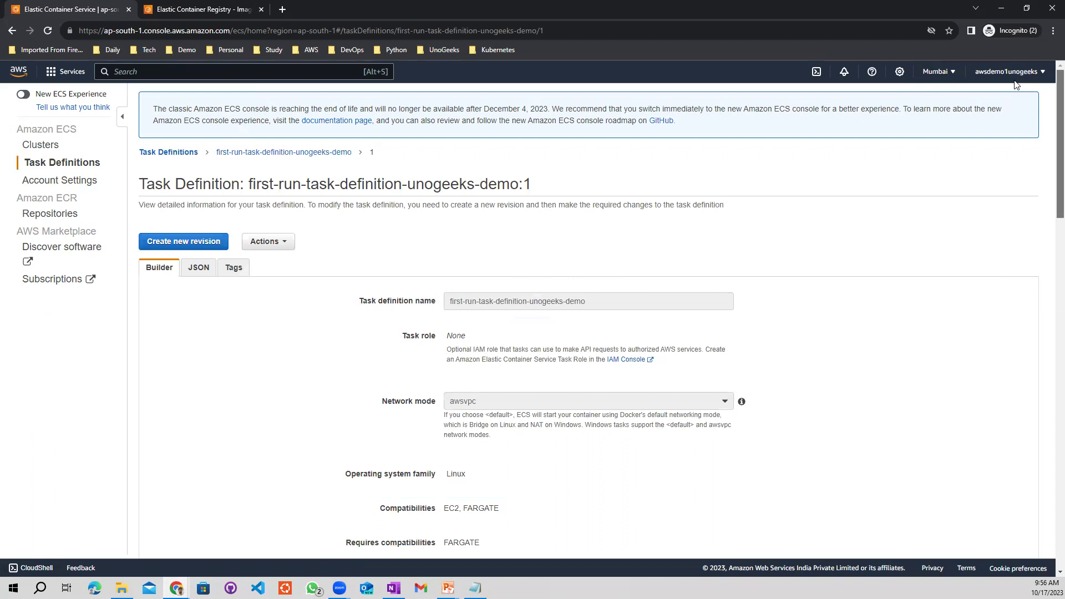
# Go back through the task definitions list to the detail page of first-run-task-definition-unogeeks-demo revision 1.
pyautogui.click(40, 181)
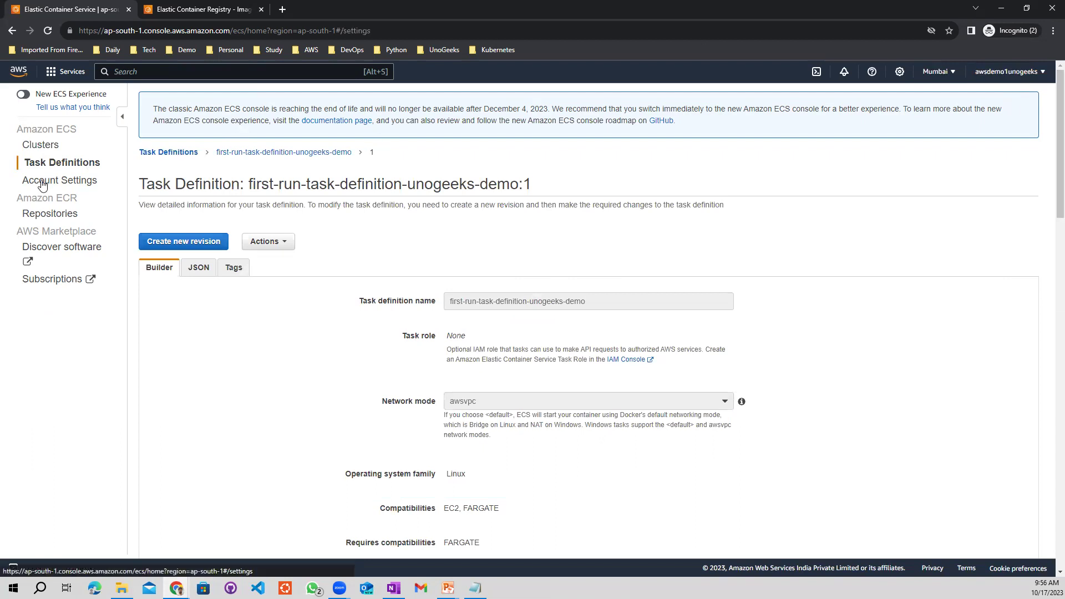
pyautogui.click(56, 165)
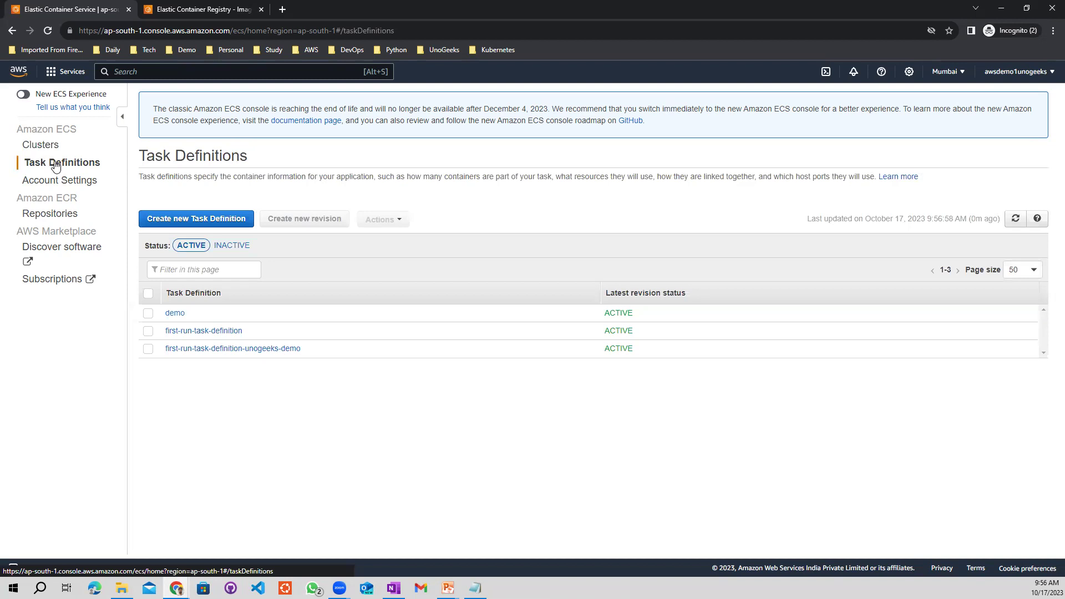
pyautogui.click(202, 350)
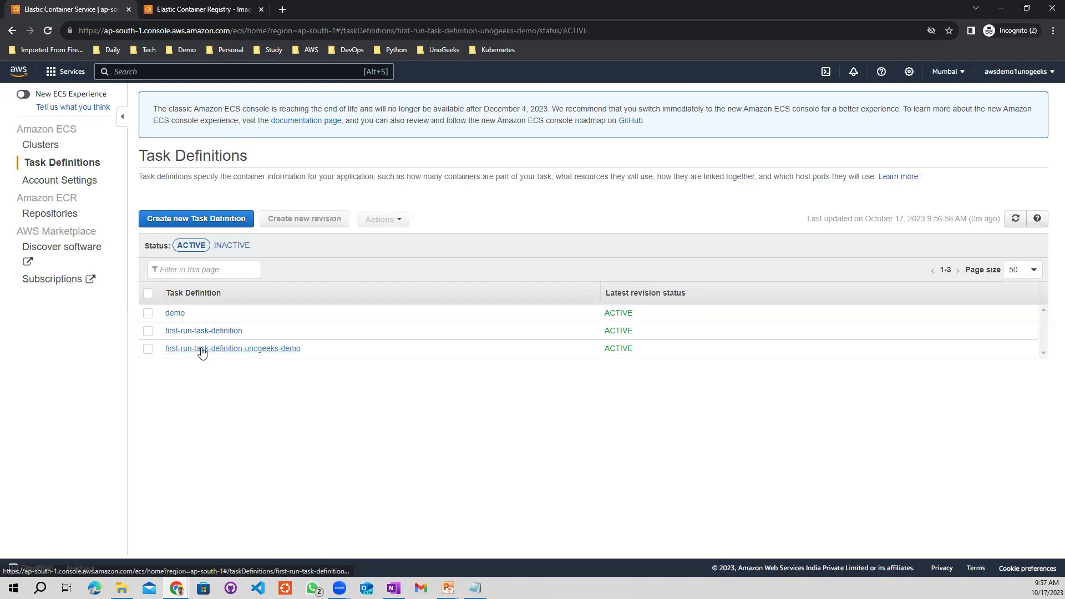
pyautogui.click(202, 349)
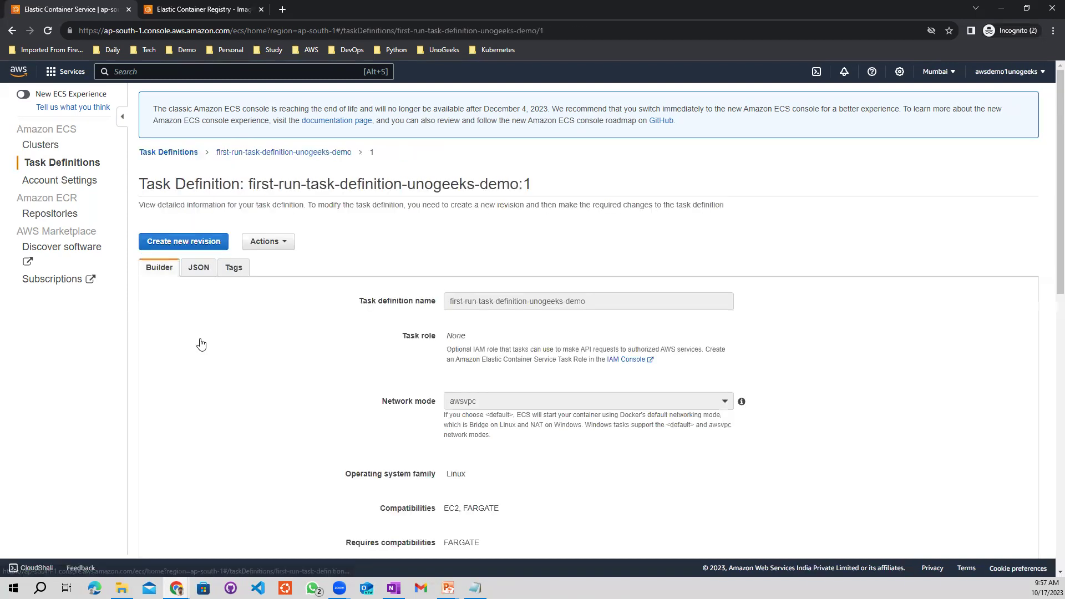
# Recheck the unogeeks-demo cluster overview in the cluster list, and return to the task definitions.
pyautogui.moveTo(1051, 216); pyautogui.dragTo(1027, 227)
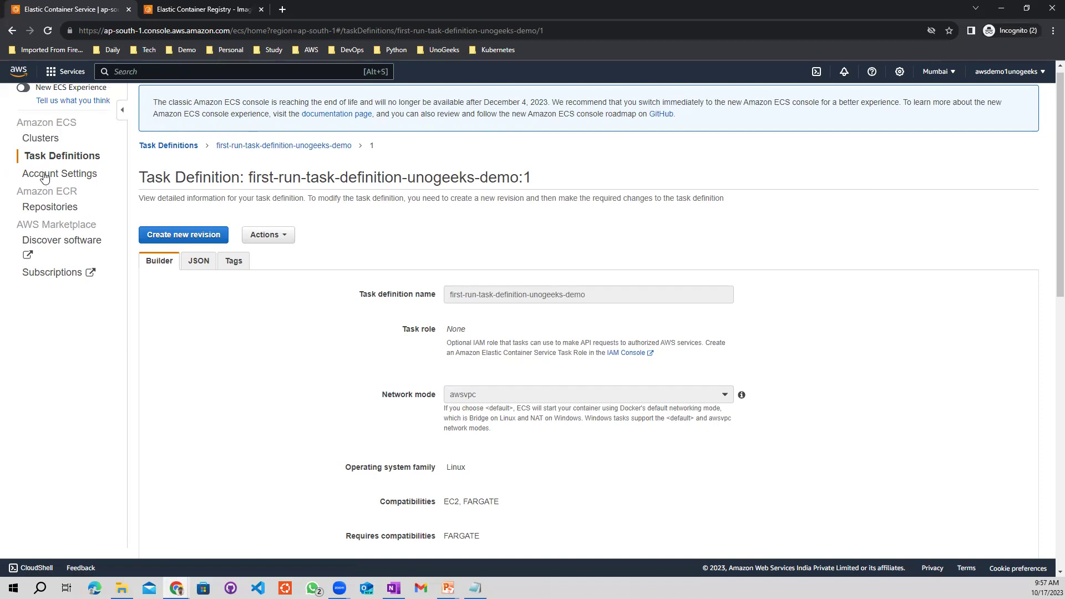
pyautogui.click(39, 138)
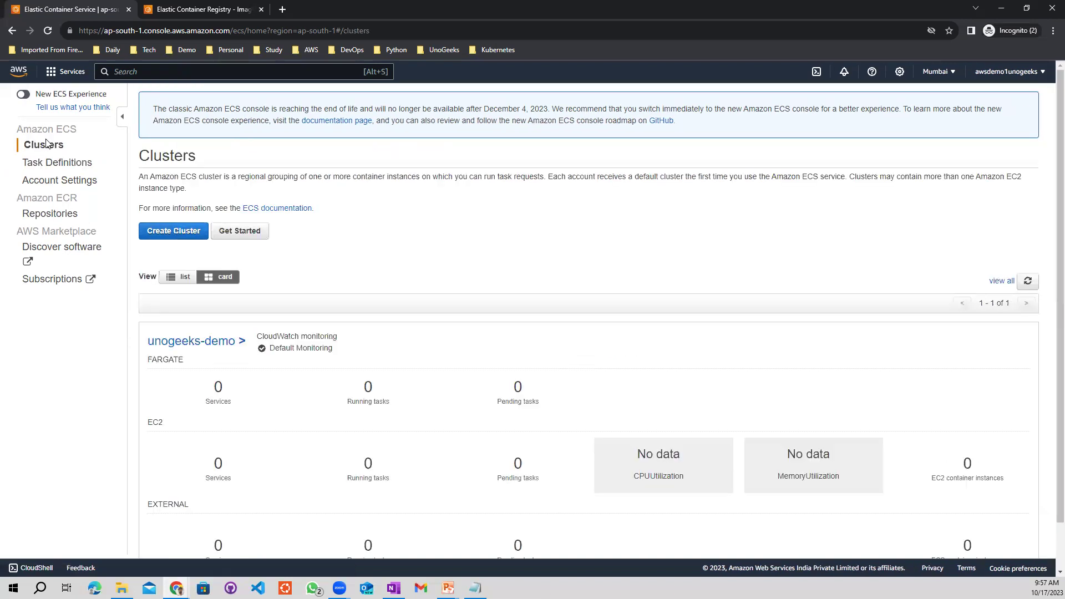
pyautogui.click(38, 167)
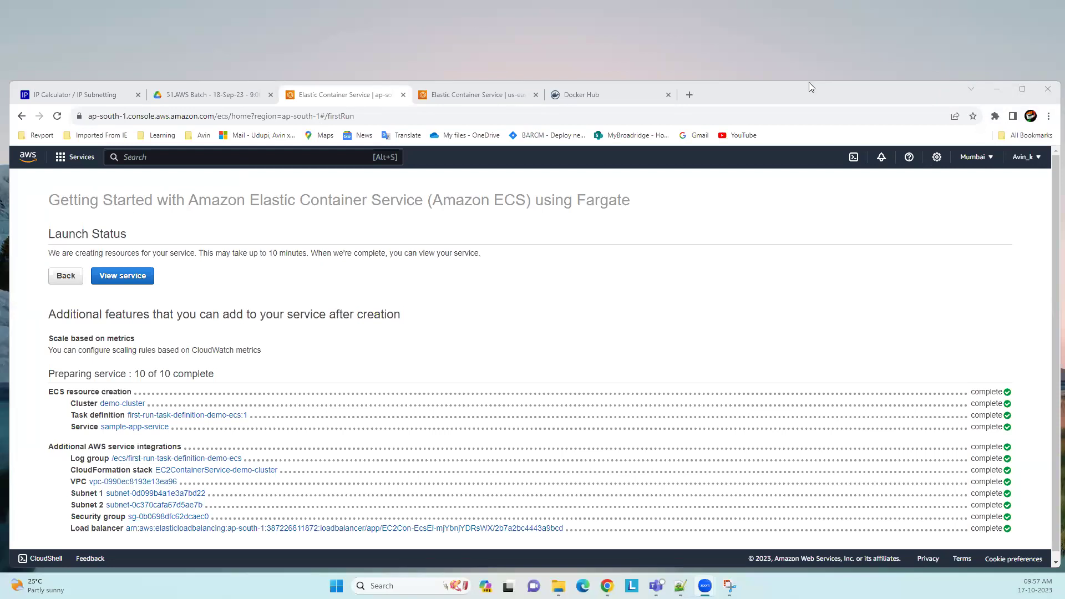
# Open the load balancer listed in the demo-cluster launch status in its own browser tab and check its state.
pyautogui.moveTo(808, 82); pyautogui.dragTo(809, 42)
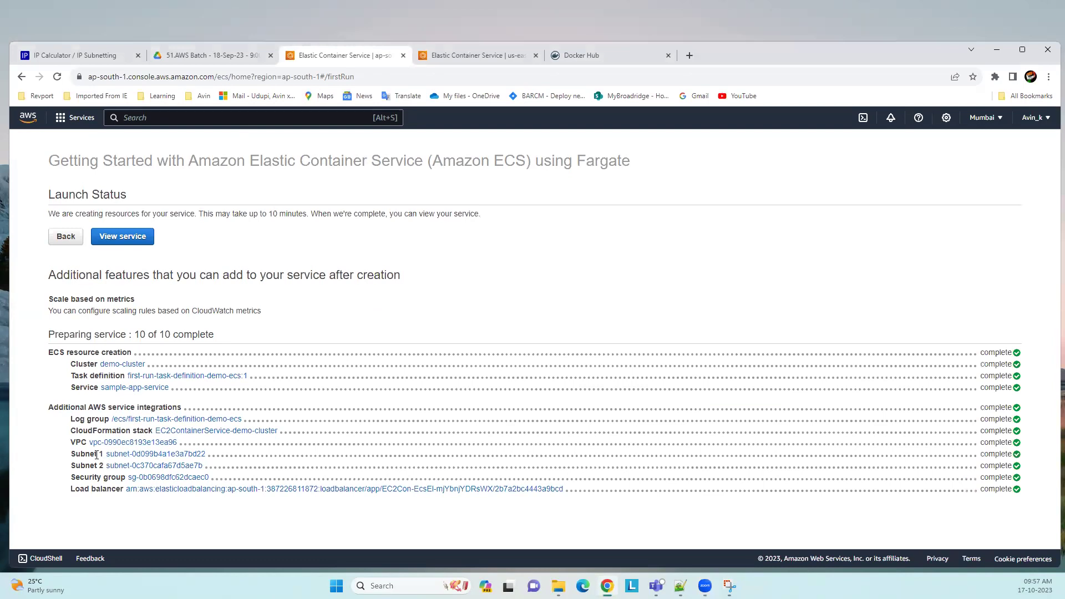
pyautogui.click(200, 490)
pyautogui.moveTo(566, 490); pyautogui.dragTo(125, 490)
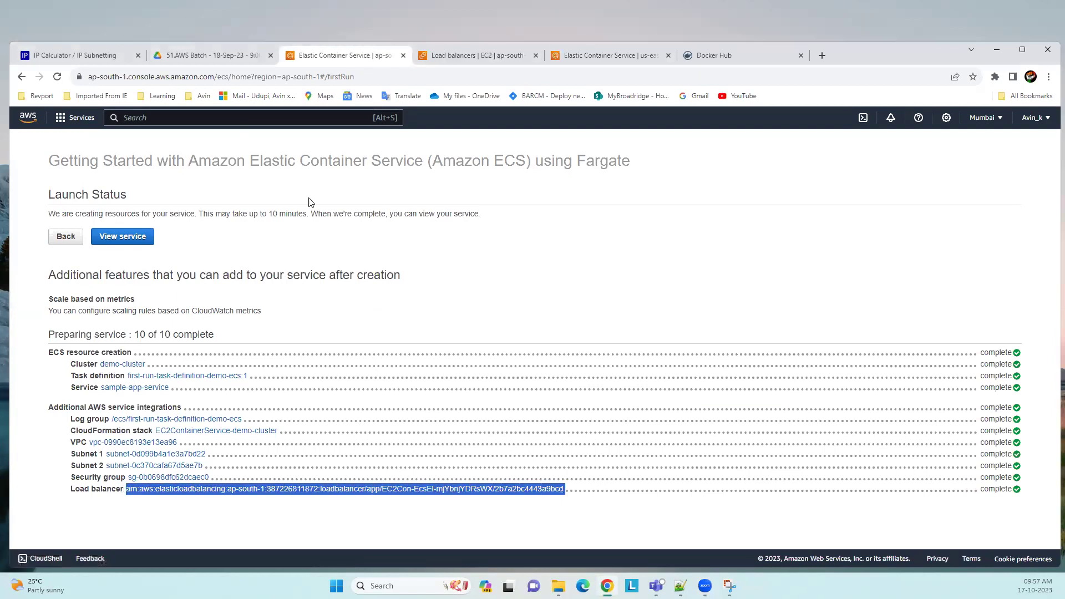
pyautogui.click(640, 54)
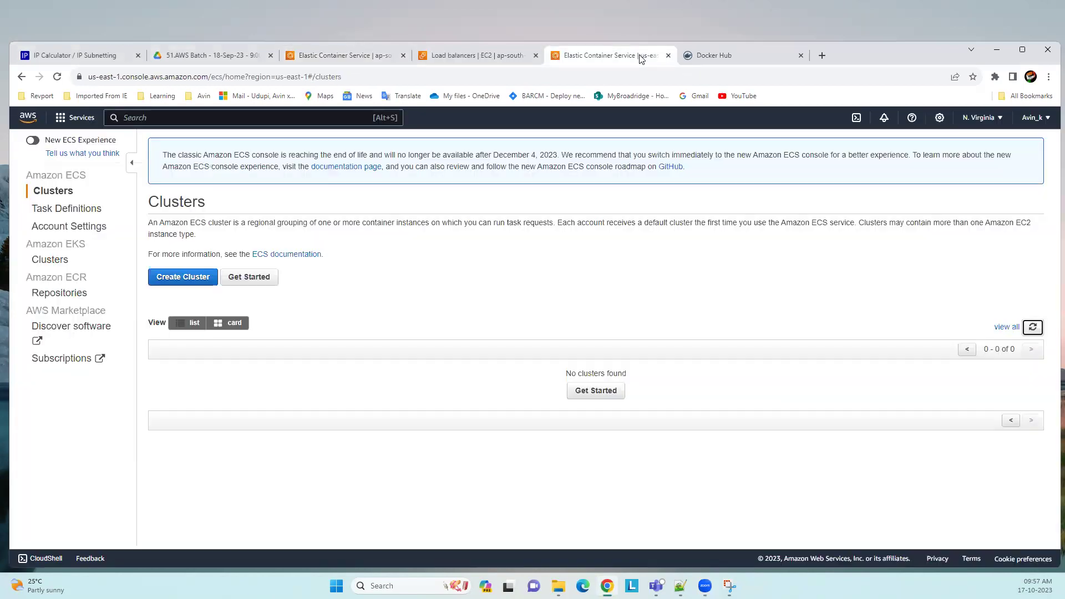
pyautogui.click(438, 56)
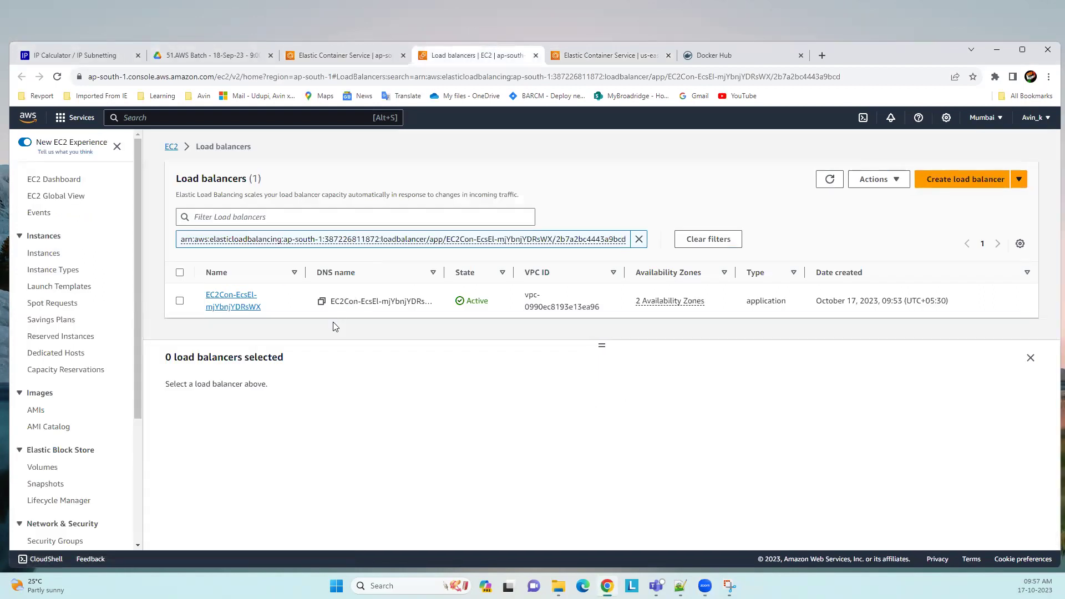
pyautogui.moveTo(475, 303); pyautogui.dragTo(506, 305)
# Go back to the launch status, view sample-app-service, and examine its details and tasks.
pyautogui.click(355, 55)
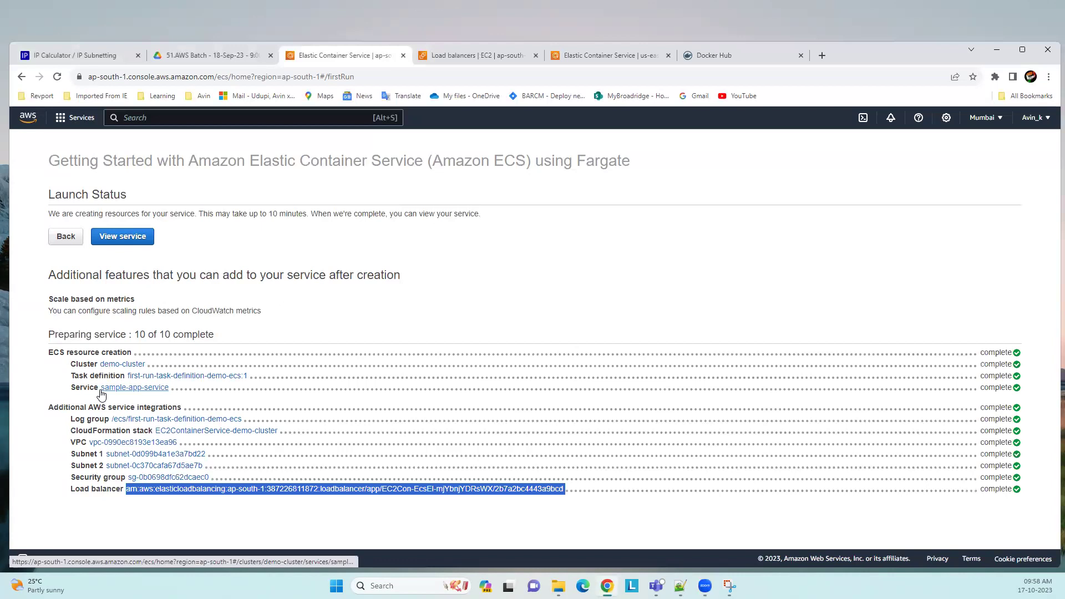
pyautogui.click(126, 235)
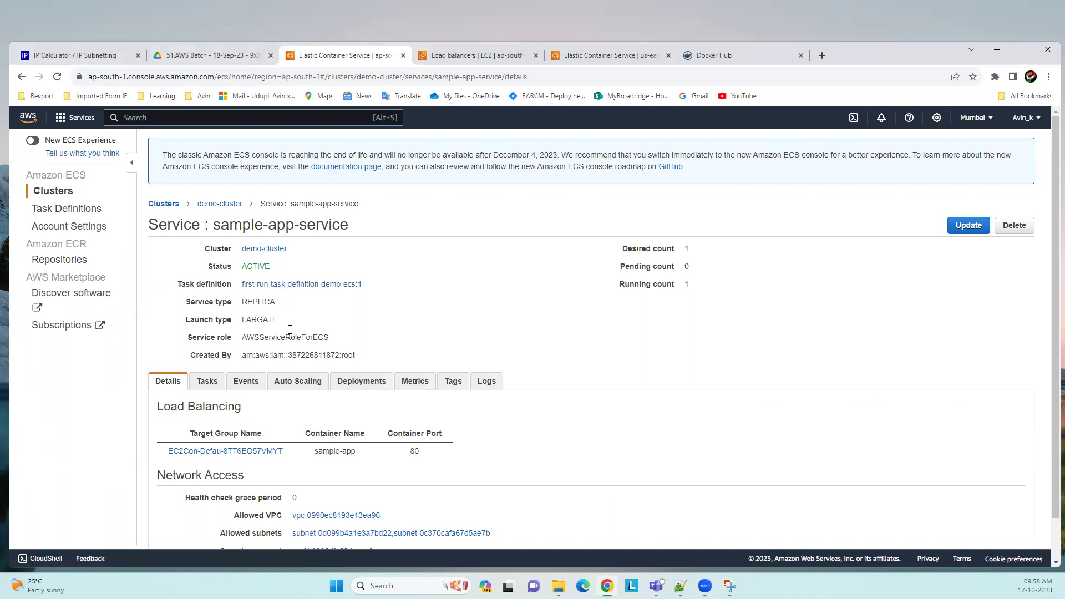
pyautogui.scroll(-1, 284, 353)
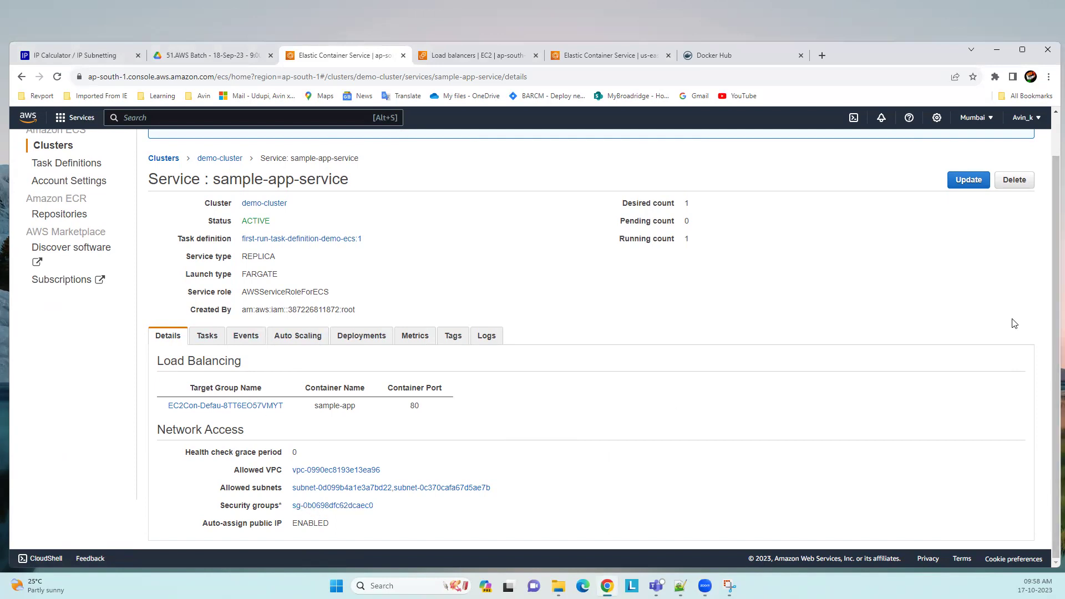
pyautogui.click(210, 346)
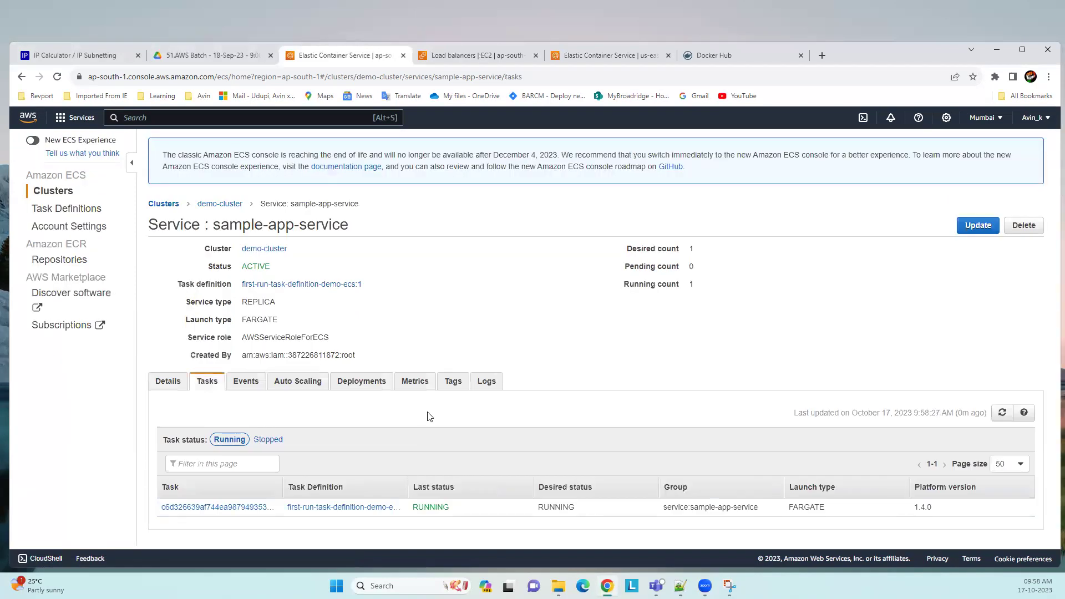
# Open the running task of sample-app-service in a new browser tab and copy its public IP.
pyautogui.middleClick(239, 507)
pyautogui.hotkey('ctrl', 'Tab')
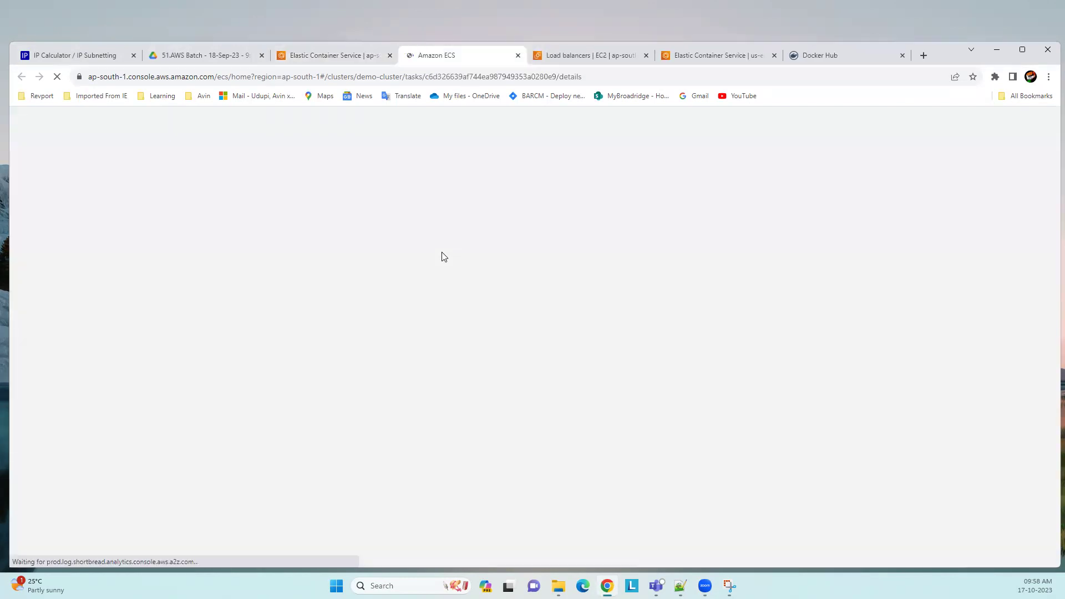
pyautogui.scroll(-2, 435, 316)
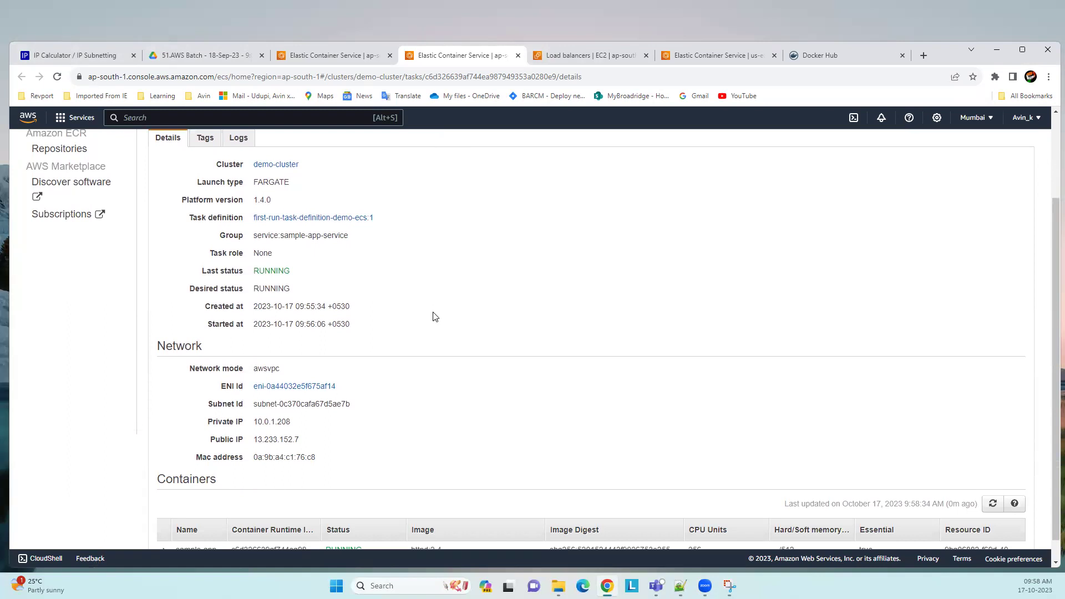
pyautogui.doubleClick(271, 439)
pyautogui.hotkey('ctrl', 'c')
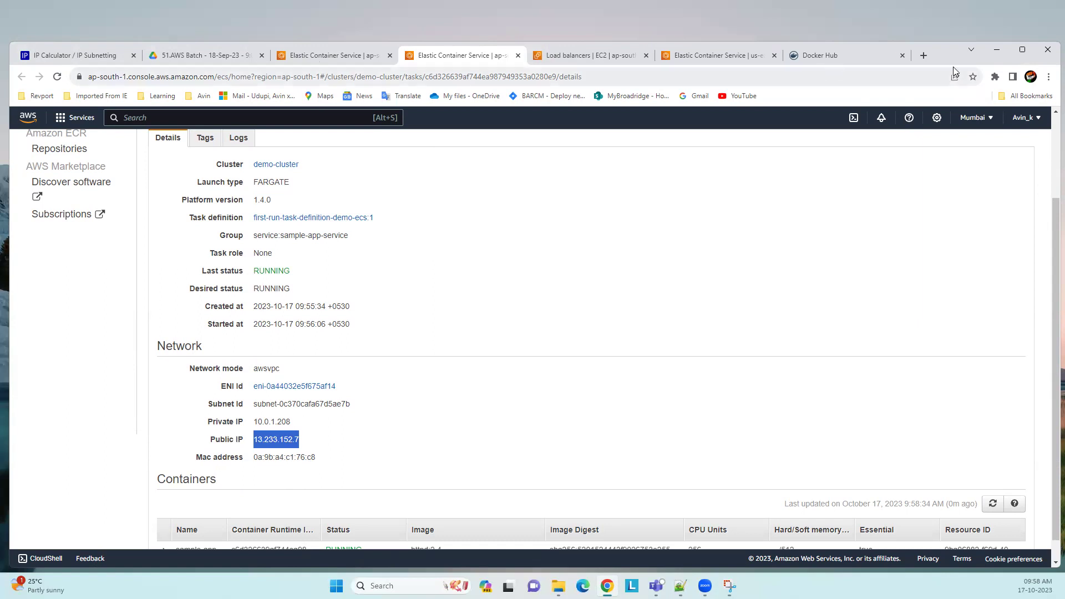
# Browse to the task's public IP, 13.233.152.7, in a new browser tab and visit the site despite the McAfee WebAdvisor block.
pyautogui.hotkey('ctrl', 't')
pyautogui.click(751, 79)
pyautogui.hotkey('ctrl', 'v')
pyautogui.press('Return')
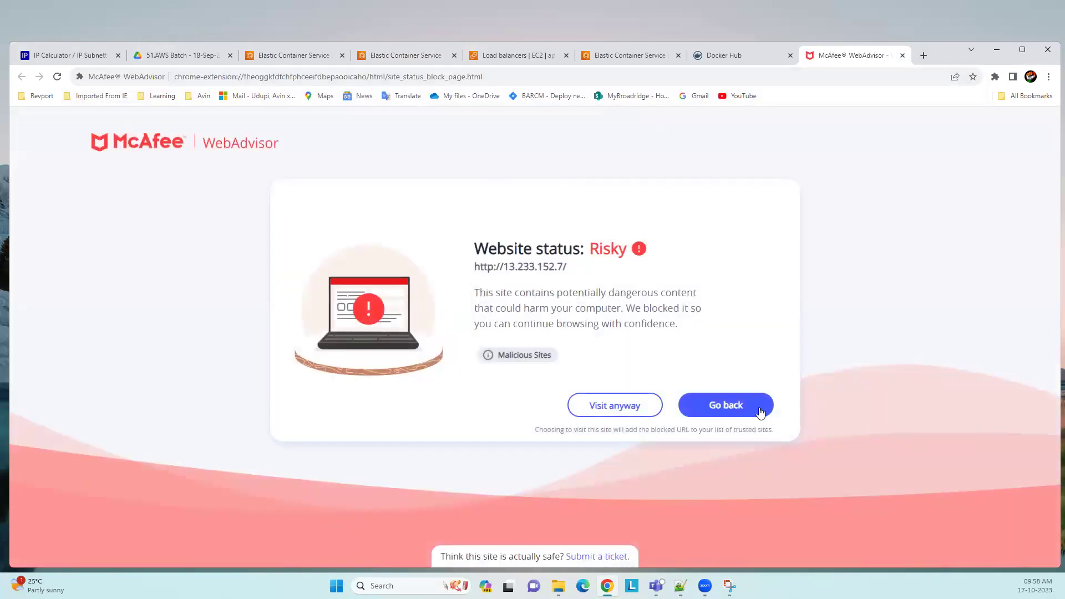
pyautogui.click(617, 405)
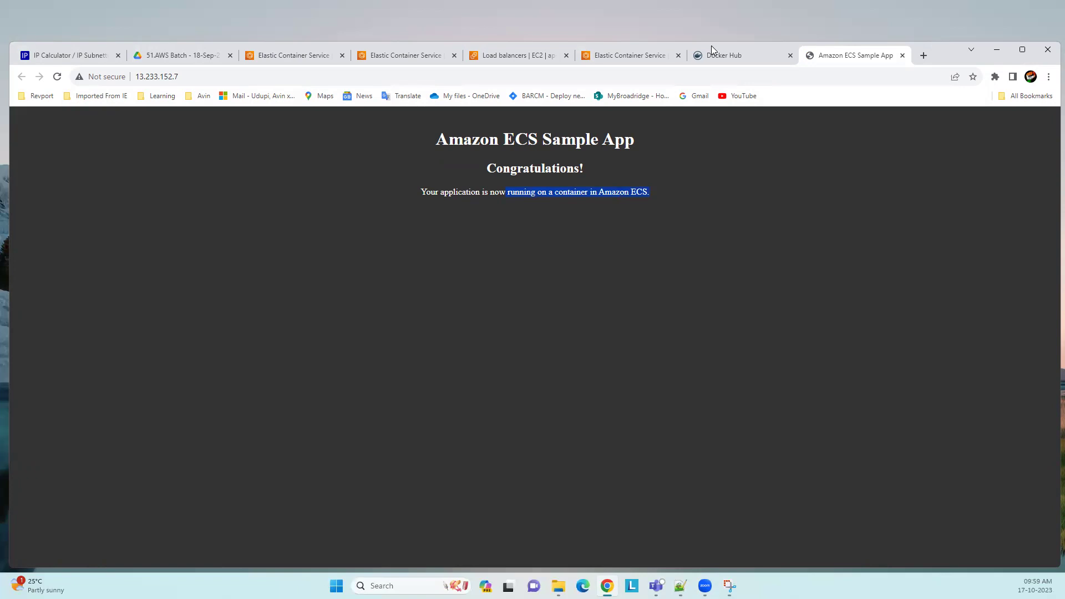
# Return to sample-app-service and go up through demo-cluster to the cluster list, examining the Fargate, EC2 and external overview.
pyautogui.click(363, 61)
pyautogui.click(294, 55)
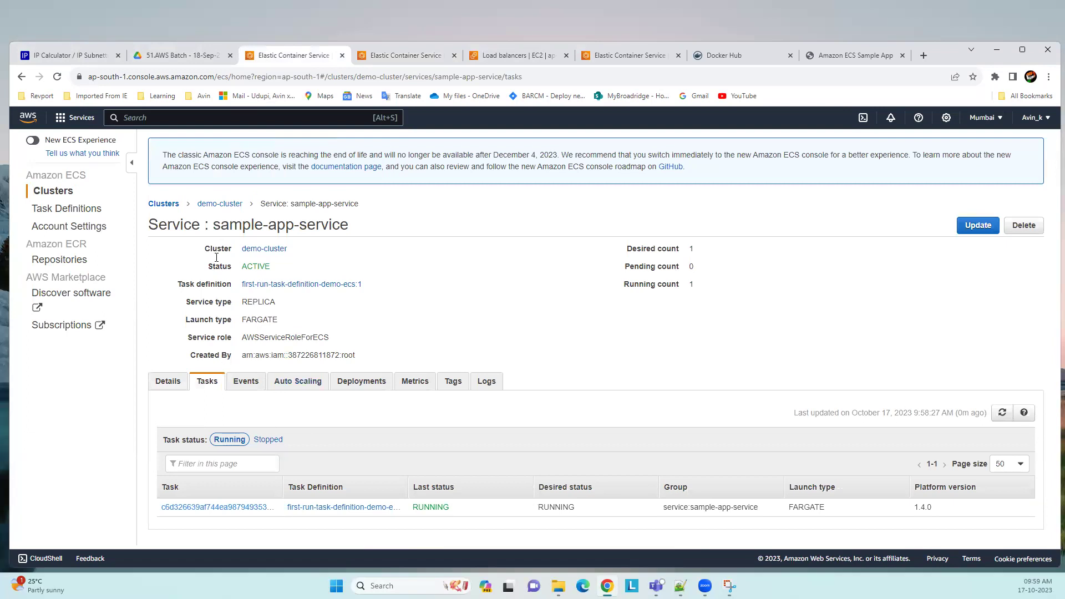
pyautogui.click(224, 209)
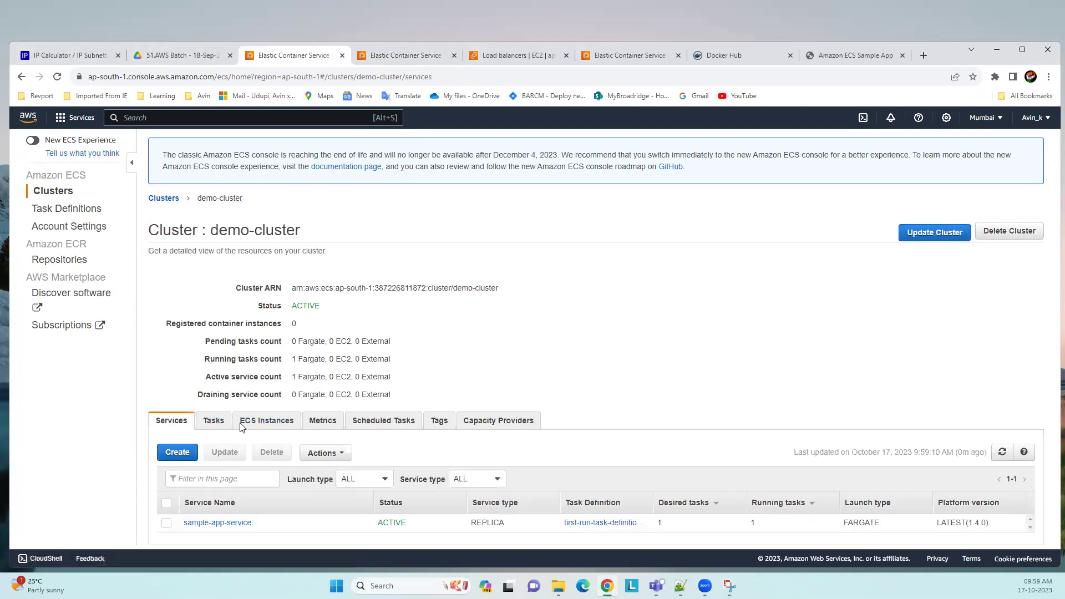
pyautogui.click(164, 199)
pyautogui.scroll(-2, 231, 411)
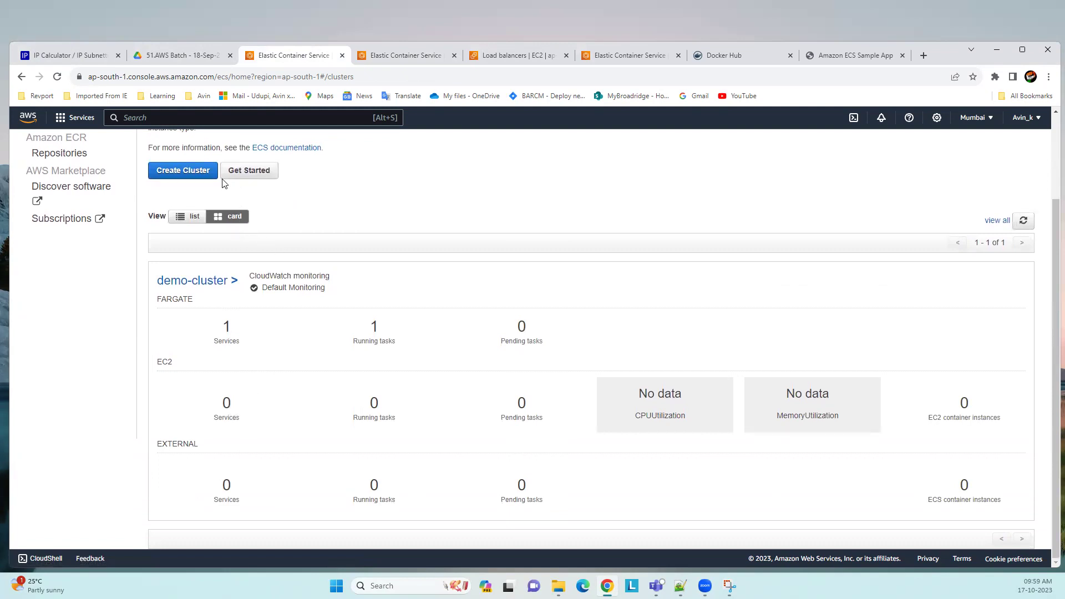
# Reopen demo-cluster, open its running task in a new browser tab, and read through the task's network and container details.
pyautogui.click(208, 286)
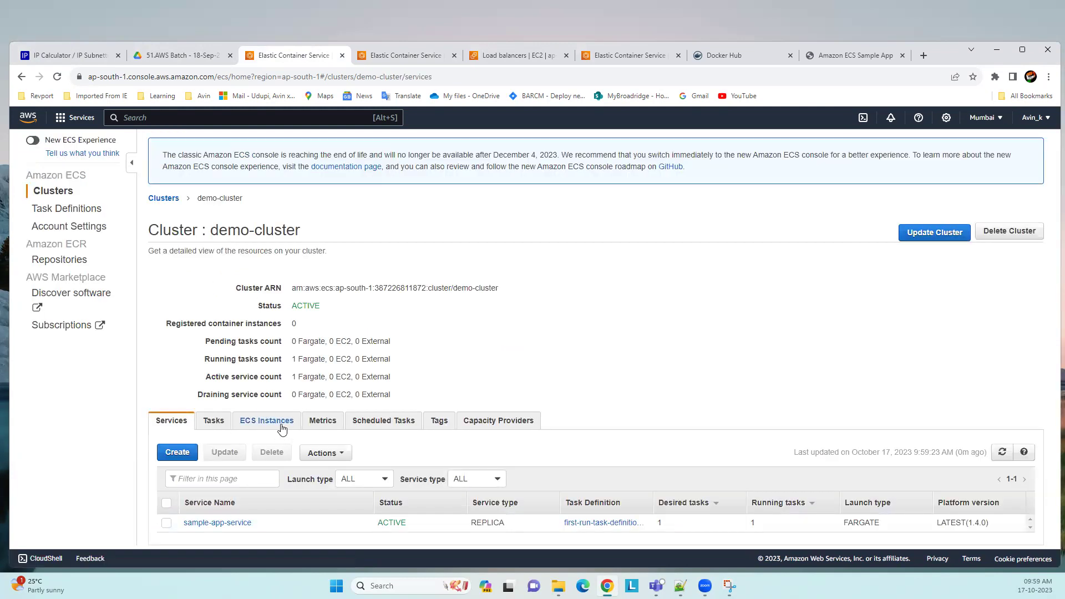
pyautogui.click(214, 420)
pyautogui.scroll(-1, 410, 356)
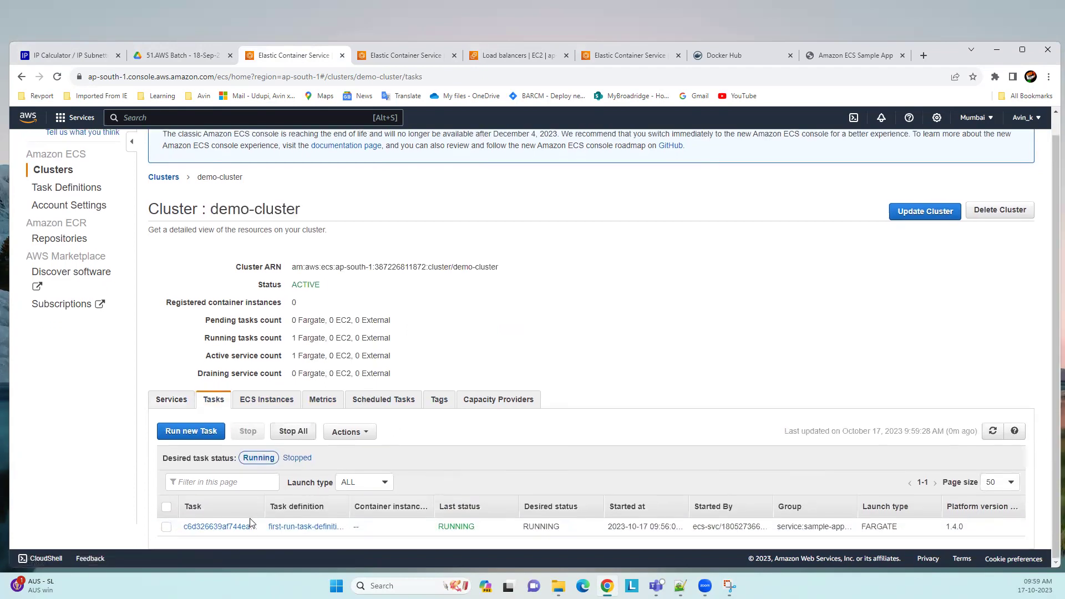
pyautogui.middleClick(224, 530)
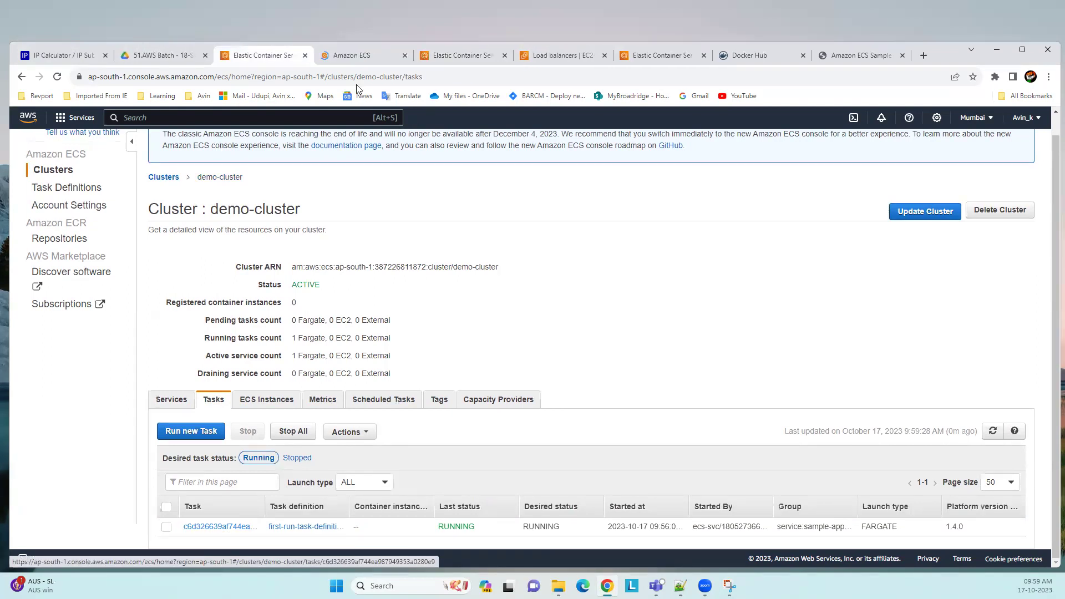
pyautogui.click(355, 55)
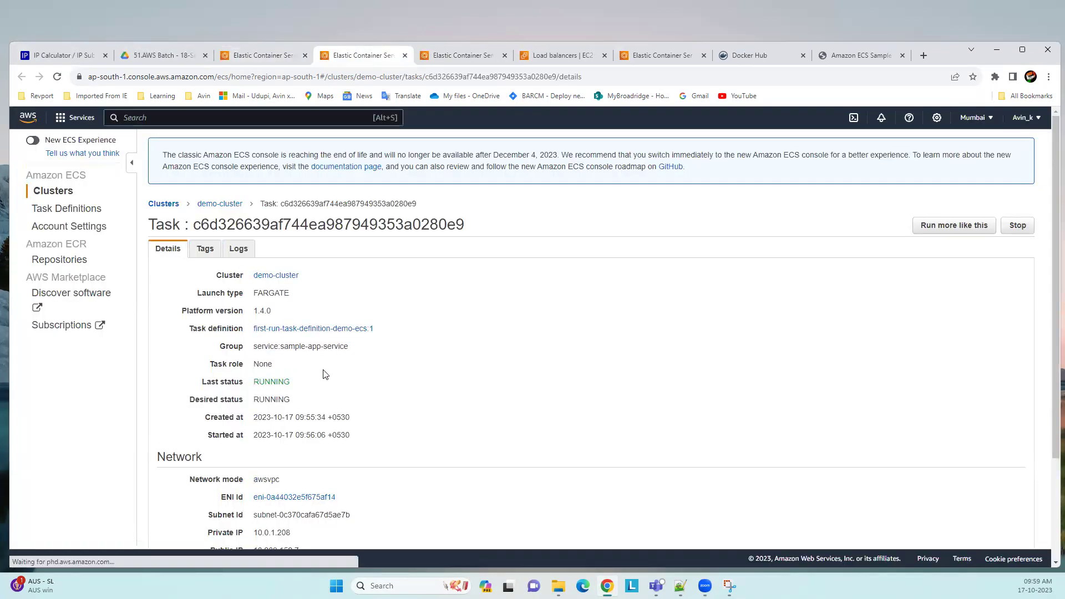
pyautogui.scroll(-3, 322, 373)
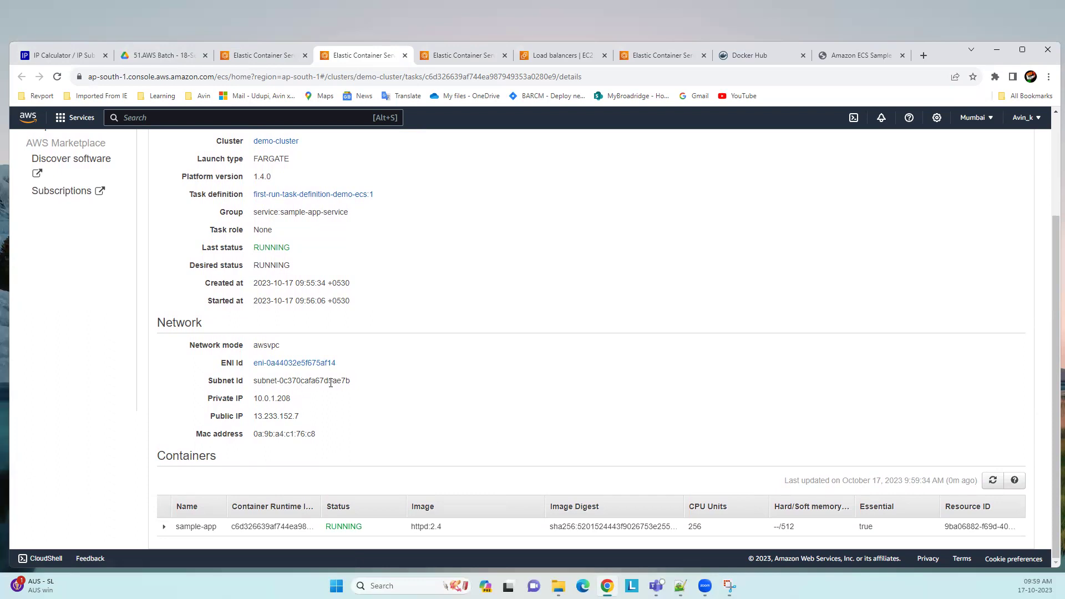
pyautogui.scroll(3, 331, 382)
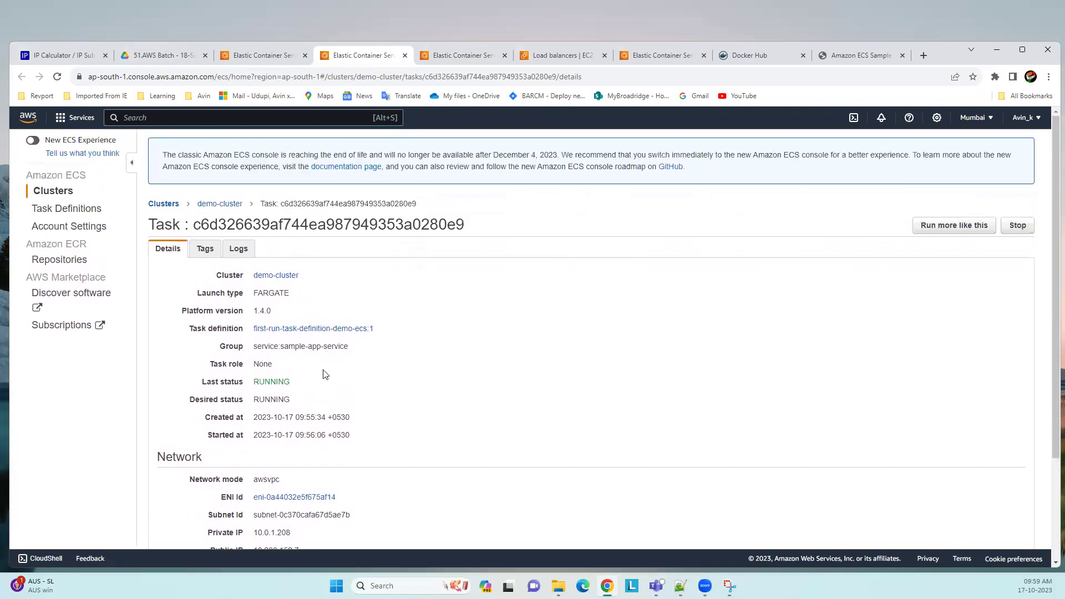
# Check the running task's tags and logs, and return to its details.
pyautogui.click(204, 249)
pyautogui.click(235, 249)
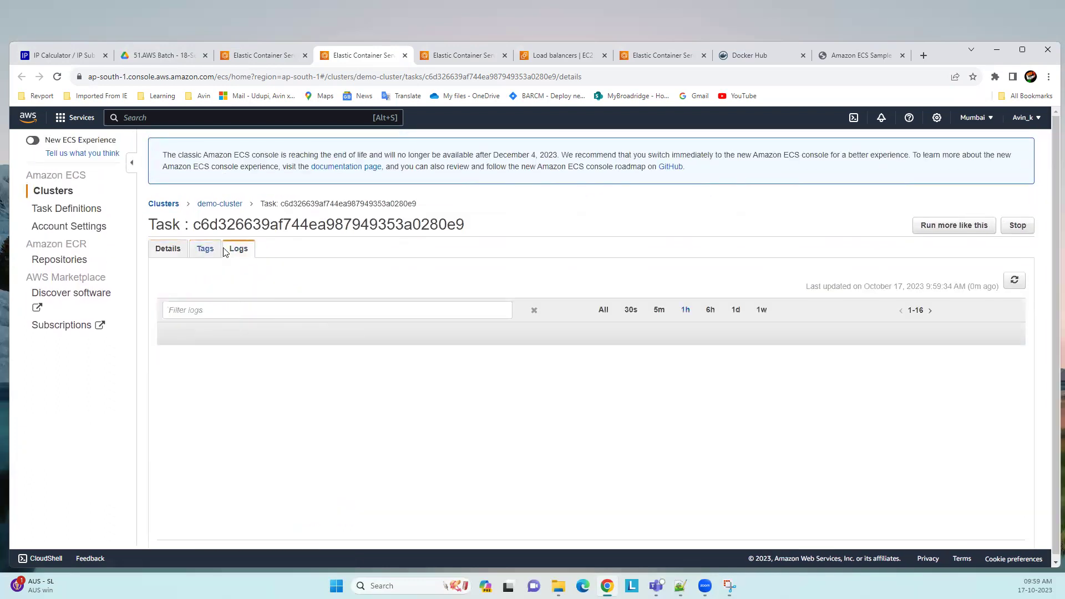
pyautogui.click(172, 250)
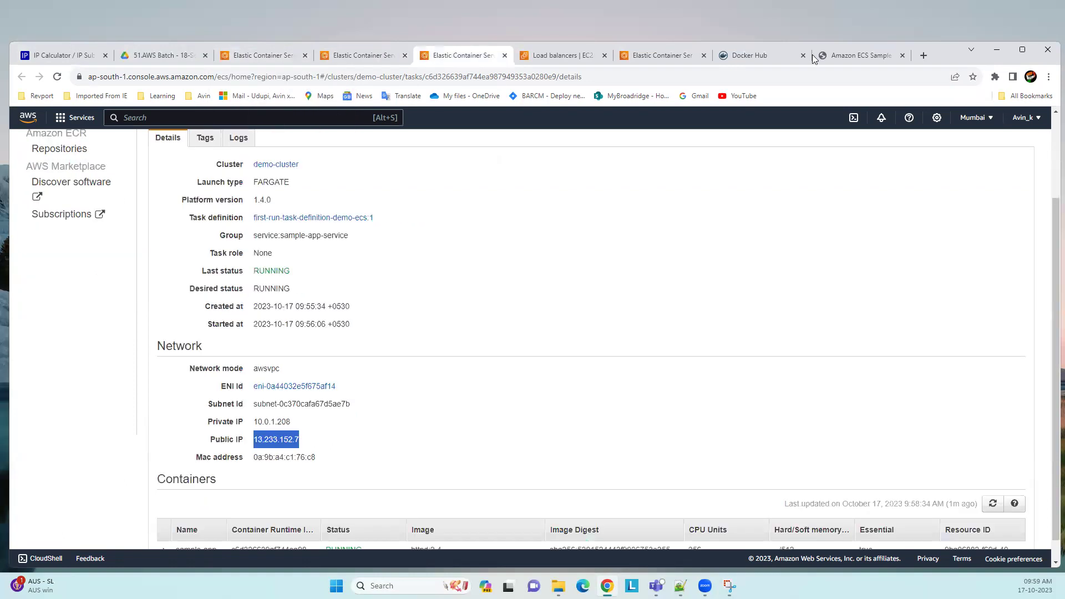
# Return to the Amazon ECS Sample App page in the browser.
pyautogui.click(857, 56)
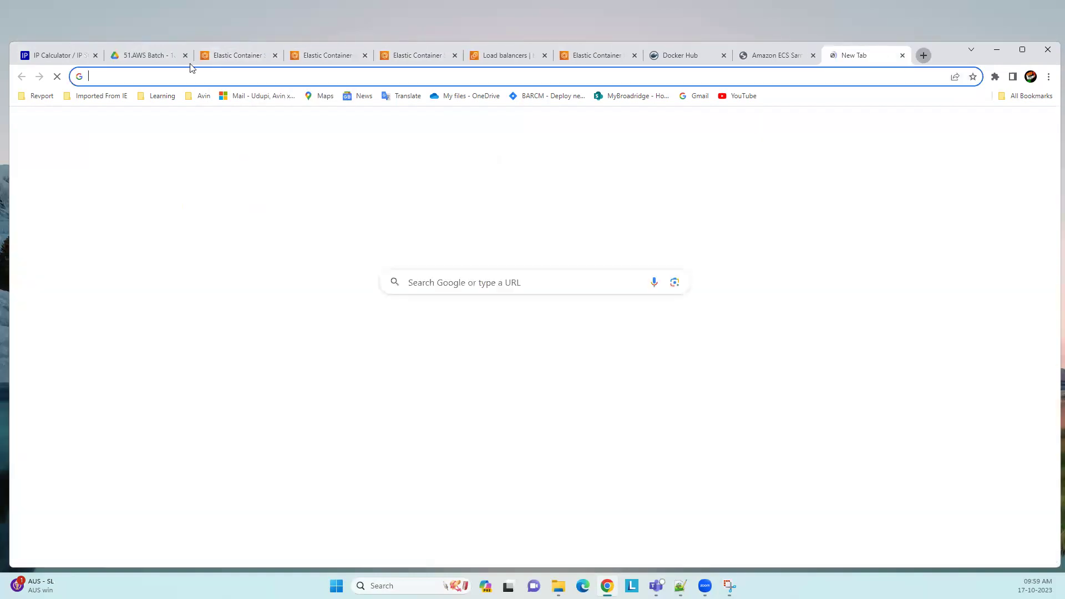
pyautogui.click(924, 56)
pyautogui.click(902, 55)
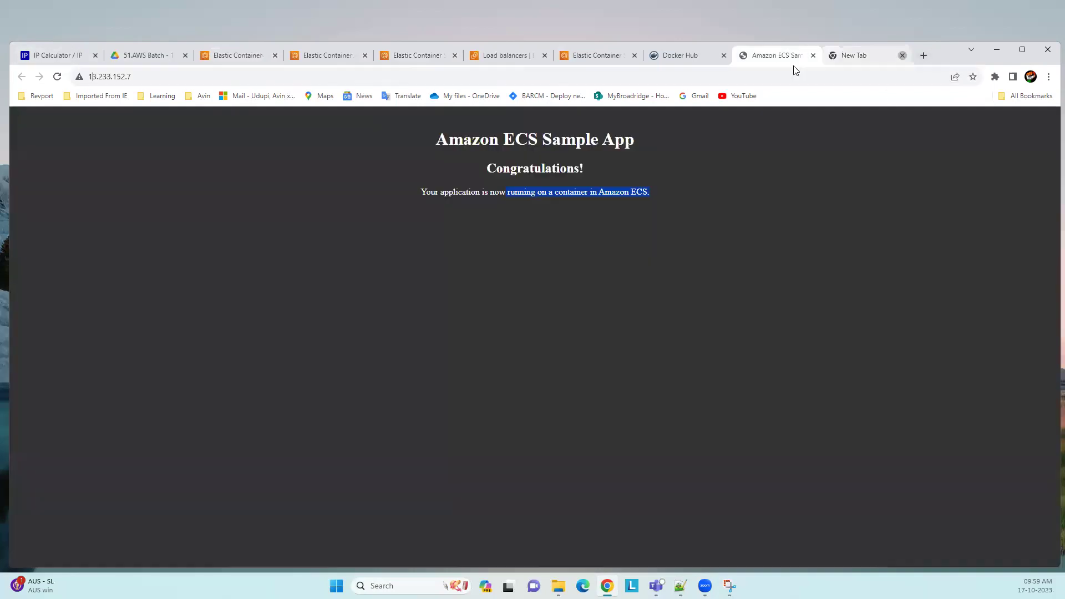
# From the us-east-1 ECS page, open the AWS Console Home in a new browser tab and start a service search.
pyautogui.click(646, 60)
pyautogui.middleClick(29, 119)
pyautogui.click(682, 55)
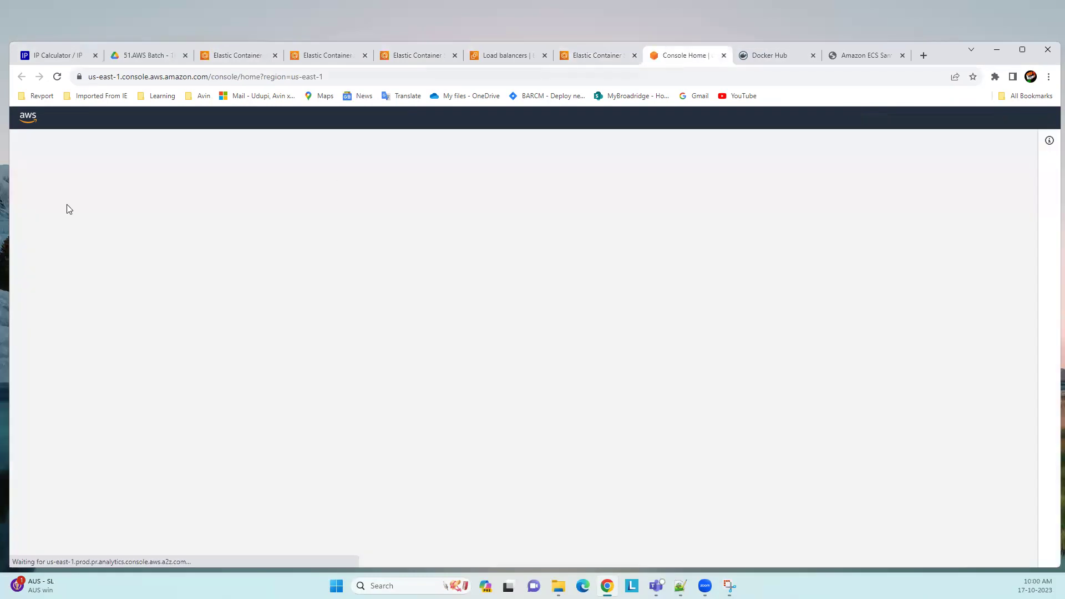
pyautogui.click(191, 119)
pyautogui.write('ALB')
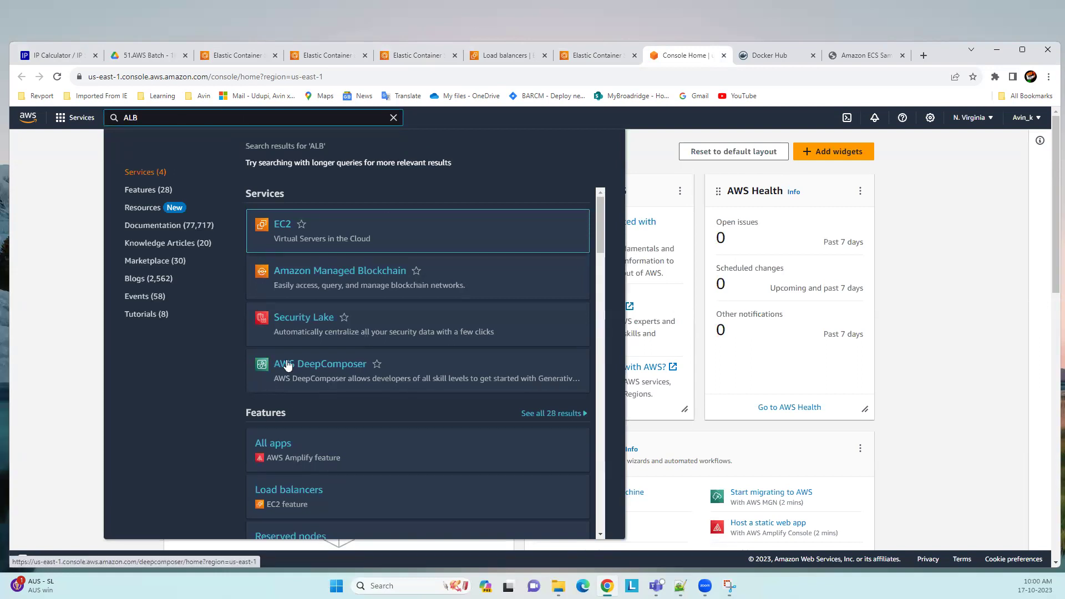
pyautogui.press('BackSpace')
pyautogui.press('BackSpace')
pyautogui.press('BackSpace')
# Find the EC2 service, open its load balancers list, and switch the region to Mumbai.
pyautogui.write('e')
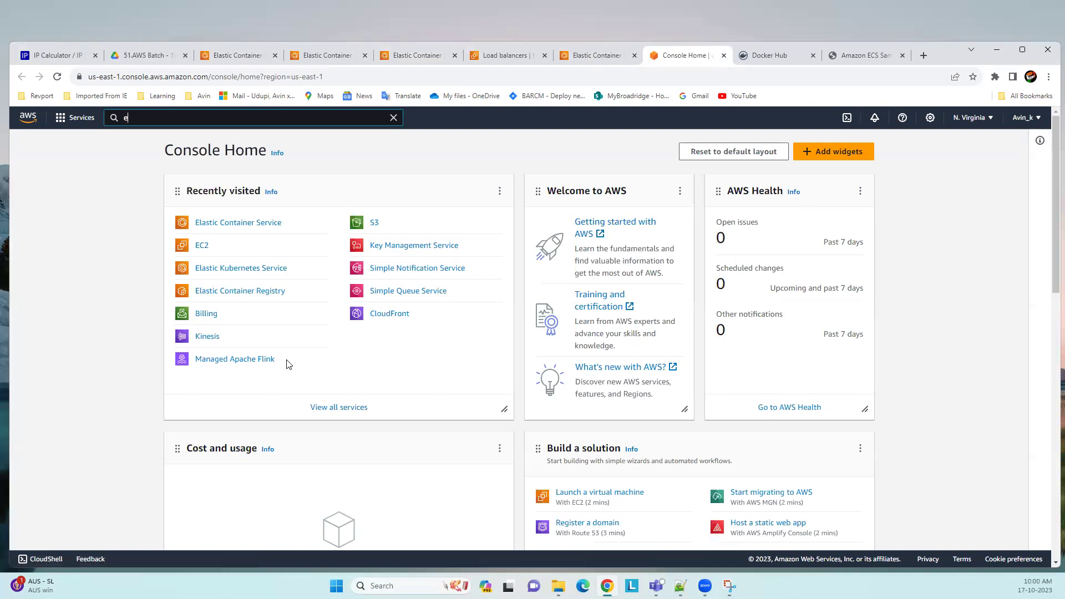
pyautogui.write('c2')
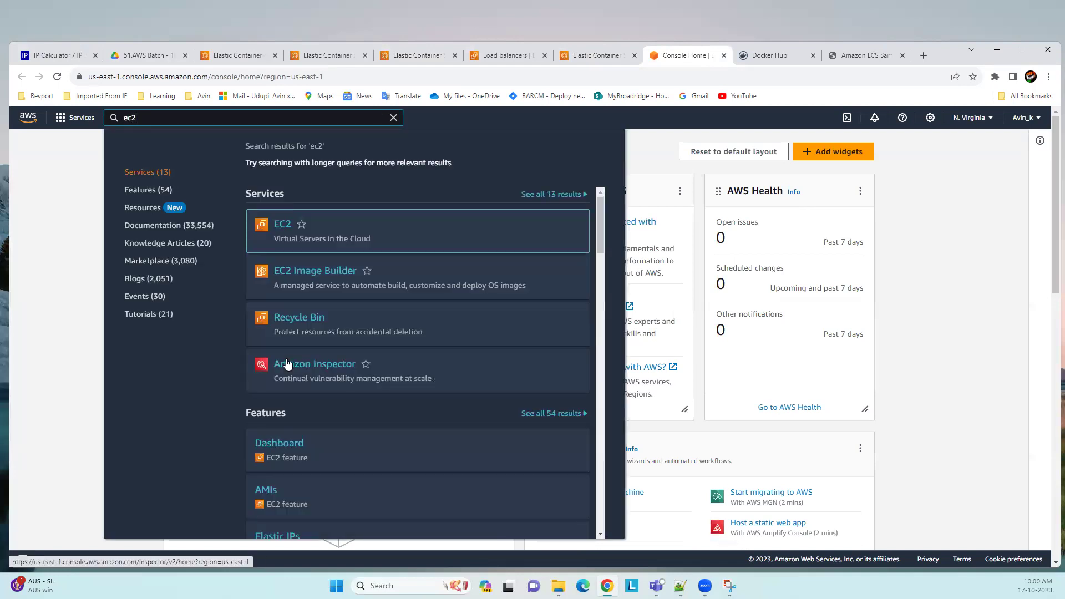
pyautogui.click(279, 226)
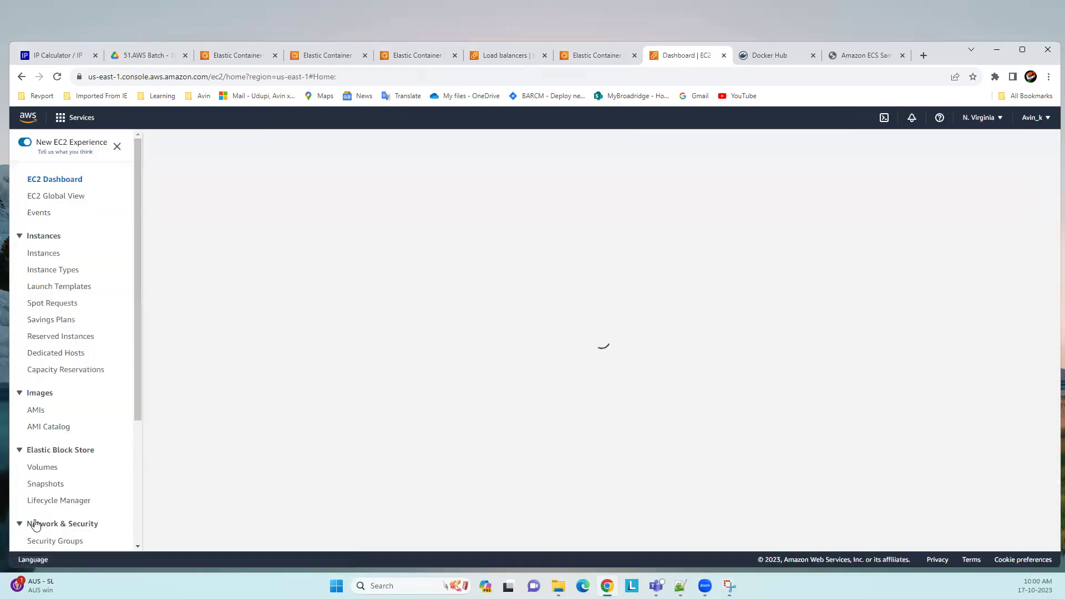
pyautogui.scroll(-2, 44, 277)
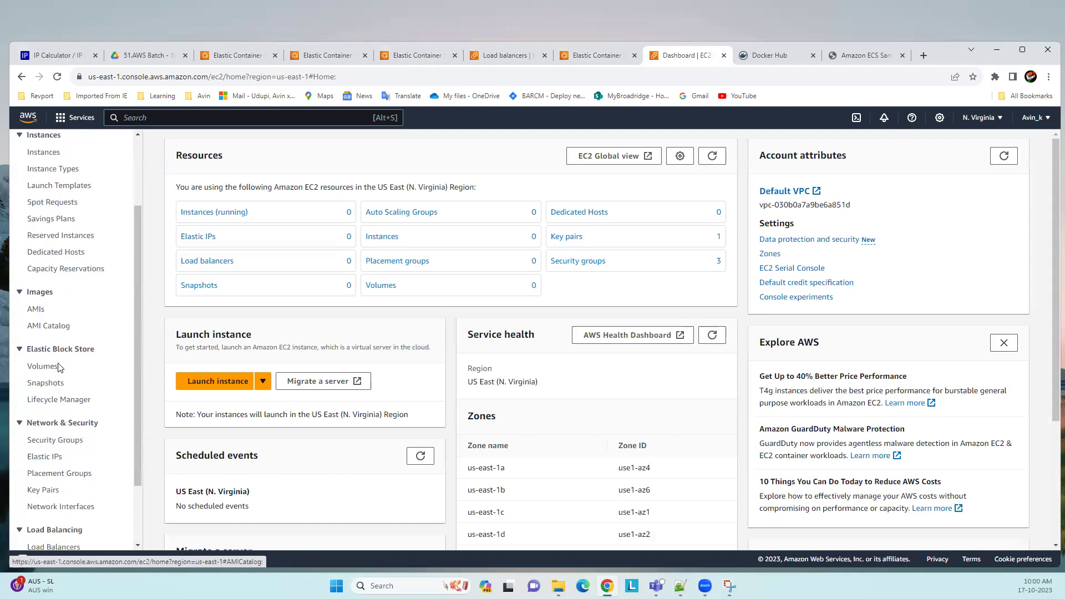
pyautogui.scroll(-2, 59, 368)
pyautogui.click(49, 466)
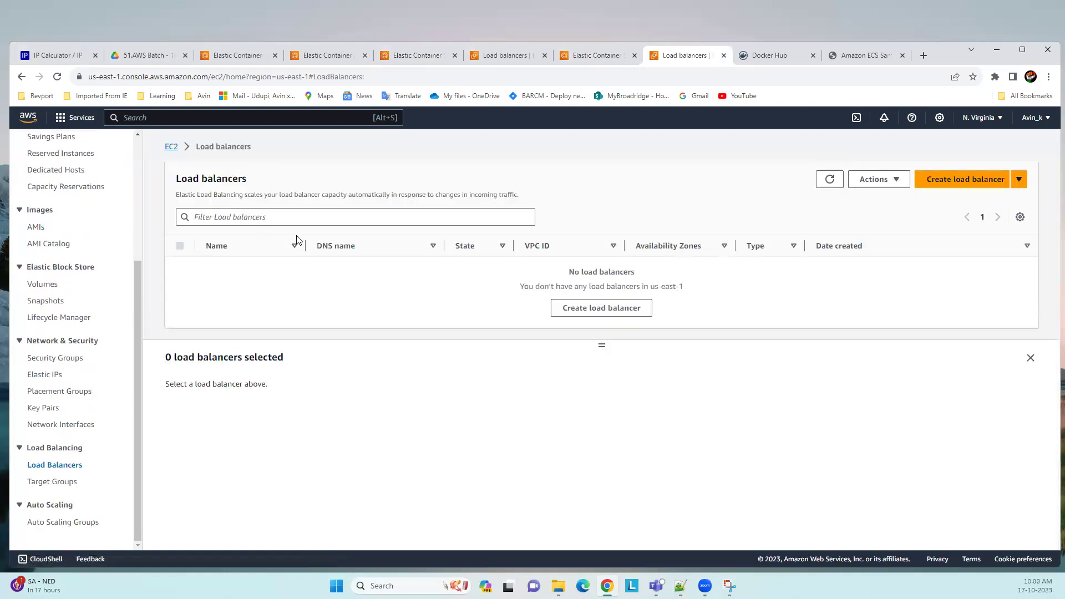
pyautogui.click(831, 178)
pyautogui.click(982, 118)
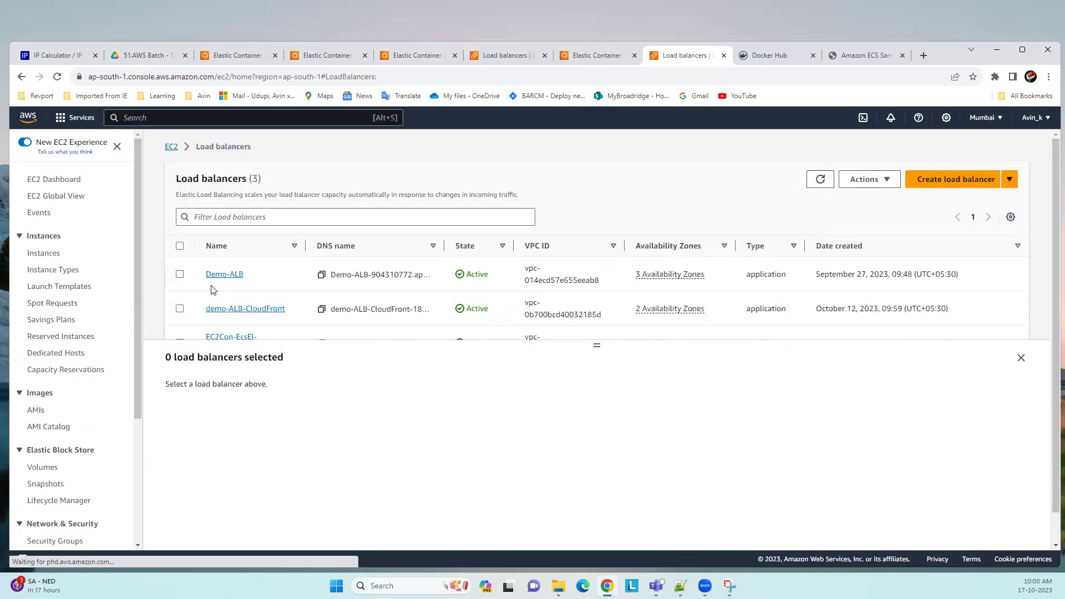
# Copy the DNS name of the EC2Con-EcsEl load balancer and open that address in a new browser tab.
pyautogui.scroll(-1, 243, 333)
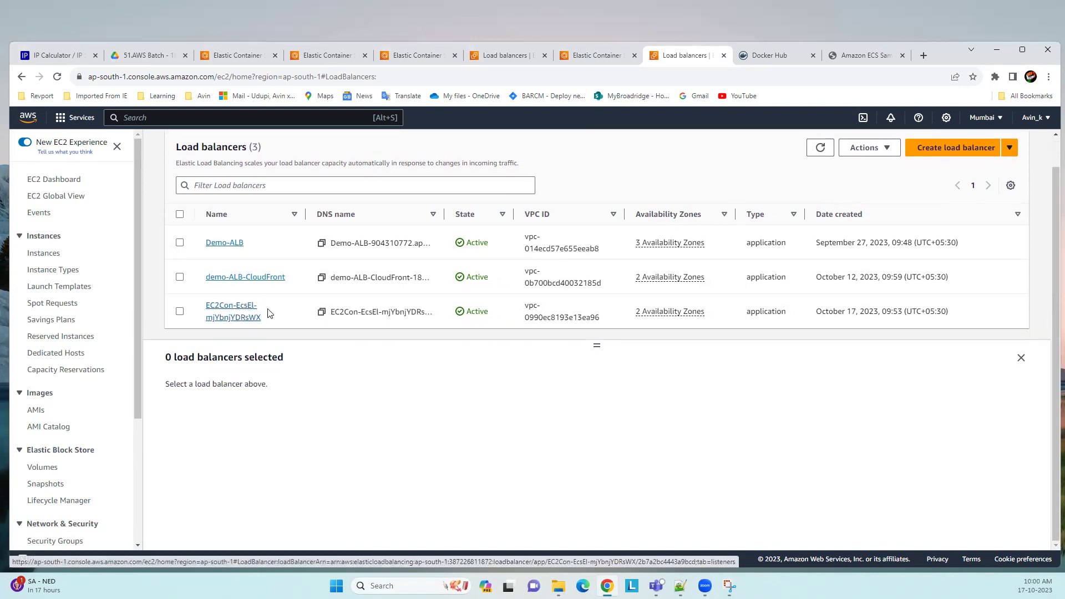
pyautogui.click(321, 312)
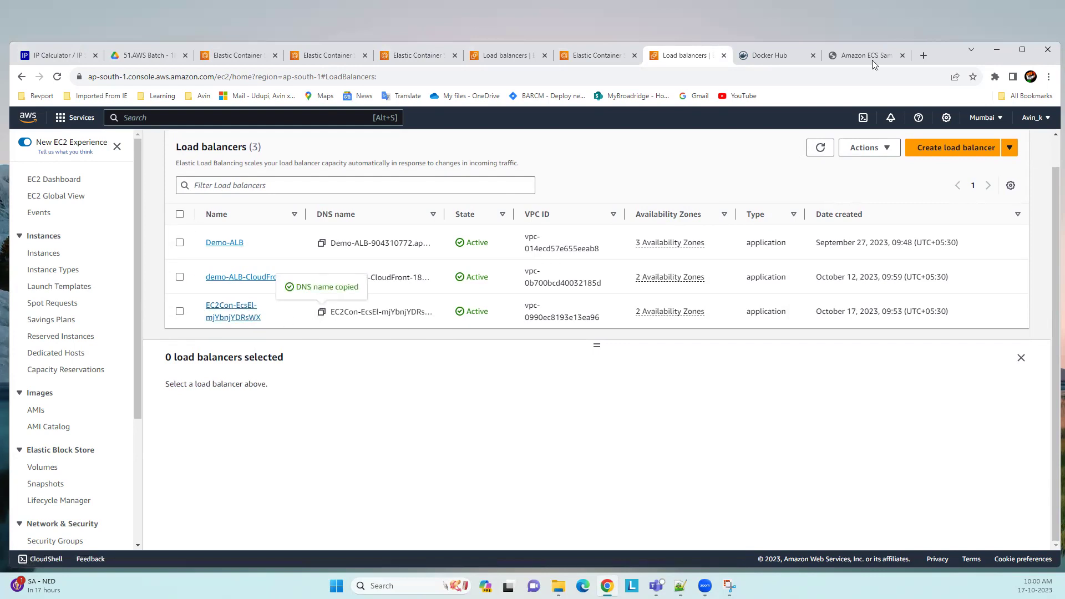
pyautogui.click(924, 55)
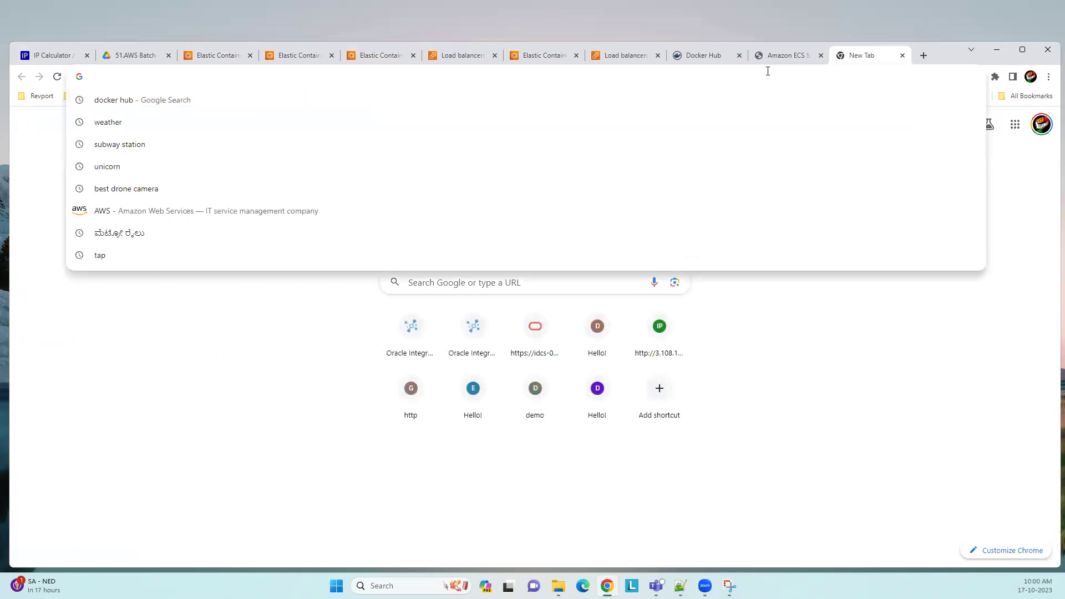
pyautogui.hotkey('ctrl', 'v')
pyautogui.press('Return')
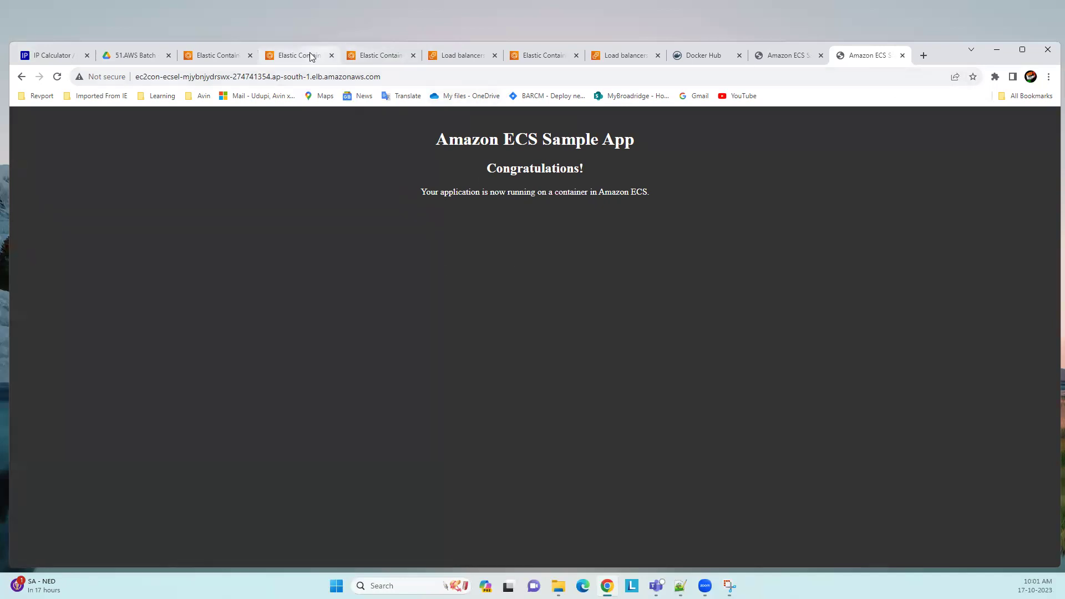
# Look over the running Fargate task's details in the two open demo-cluster task pages.
pyautogui.click(280, 60)
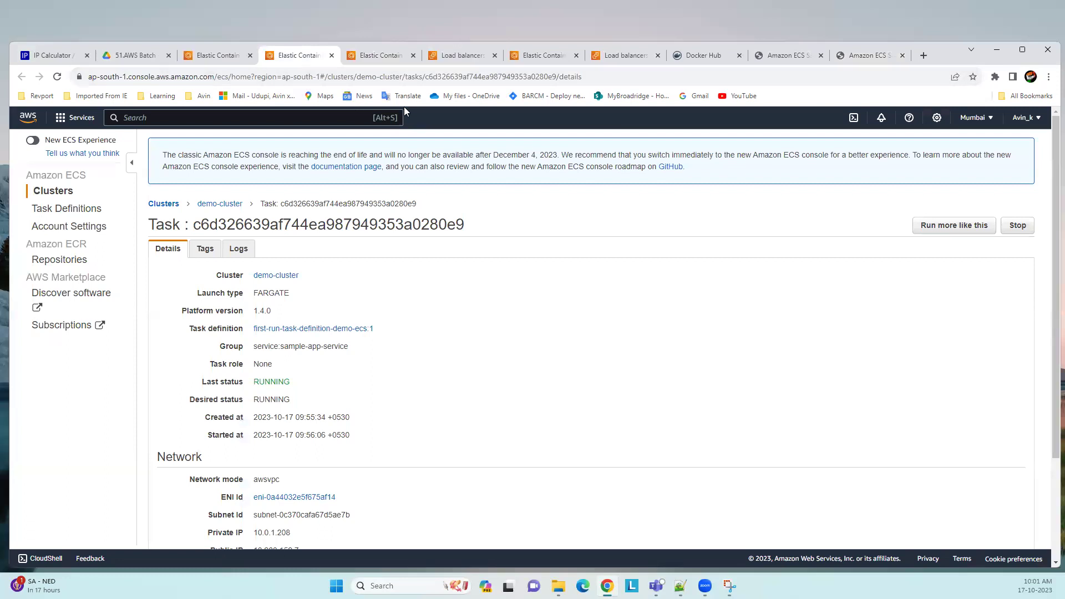
pyautogui.click(395, 60)
pyautogui.scroll(3, 435, 358)
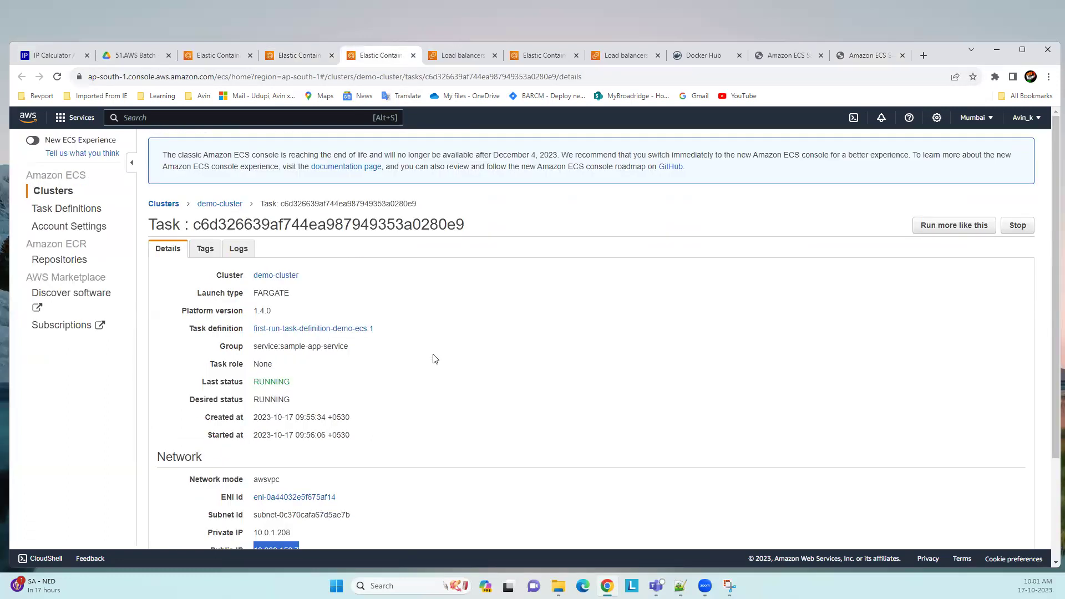
# Review the EC2Con-EcsEl load balancer's details and its listeners and rules.
pyautogui.click(442, 57)
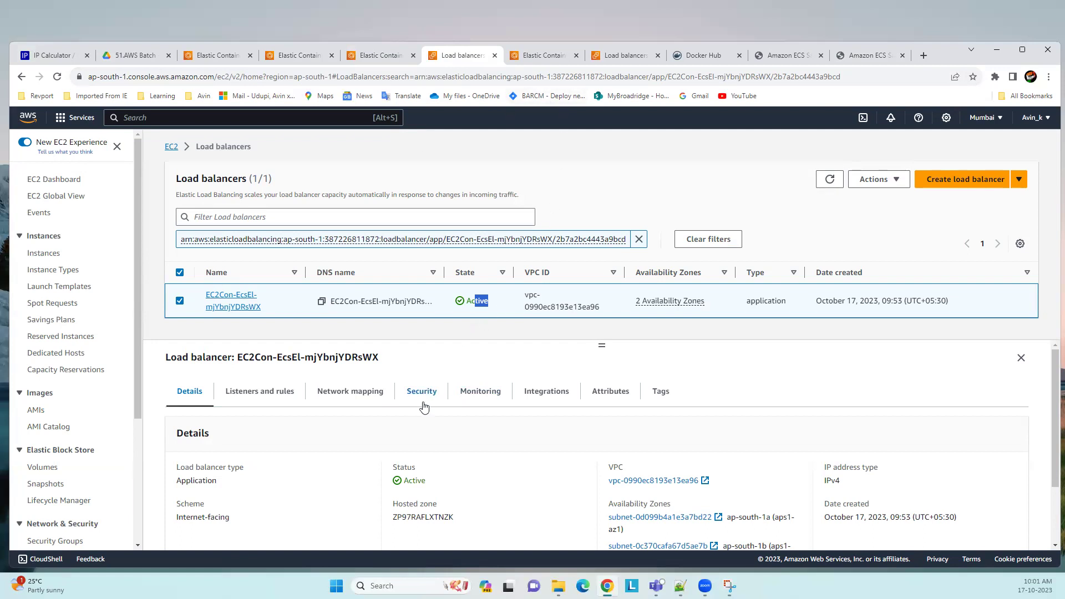
pyautogui.scroll(-2, 424, 406)
pyautogui.scroll(2, 425, 406)
pyautogui.click(276, 399)
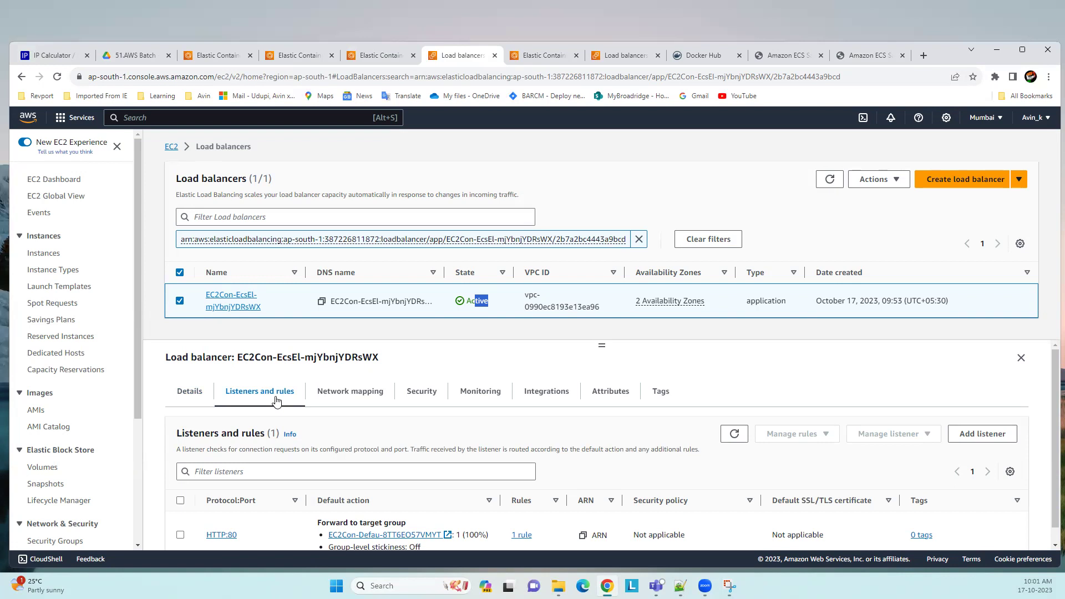
# Return to the demo-cluster page and check its ECS instances.
pyautogui.click(214, 57)
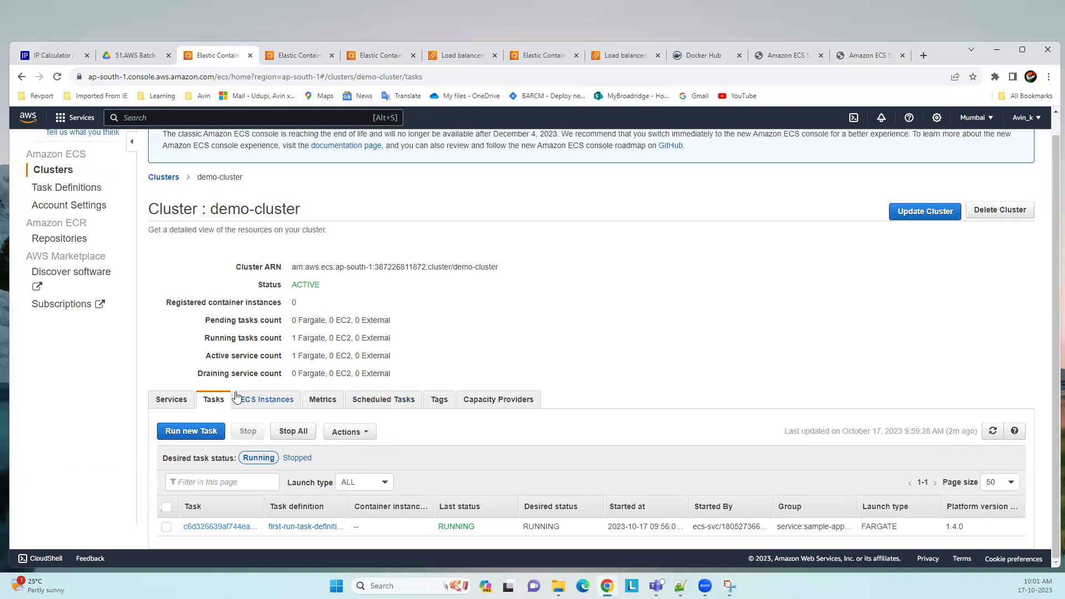
pyautogui.click(256, 400)
pyautogui.scroll(-1, 467, 424)
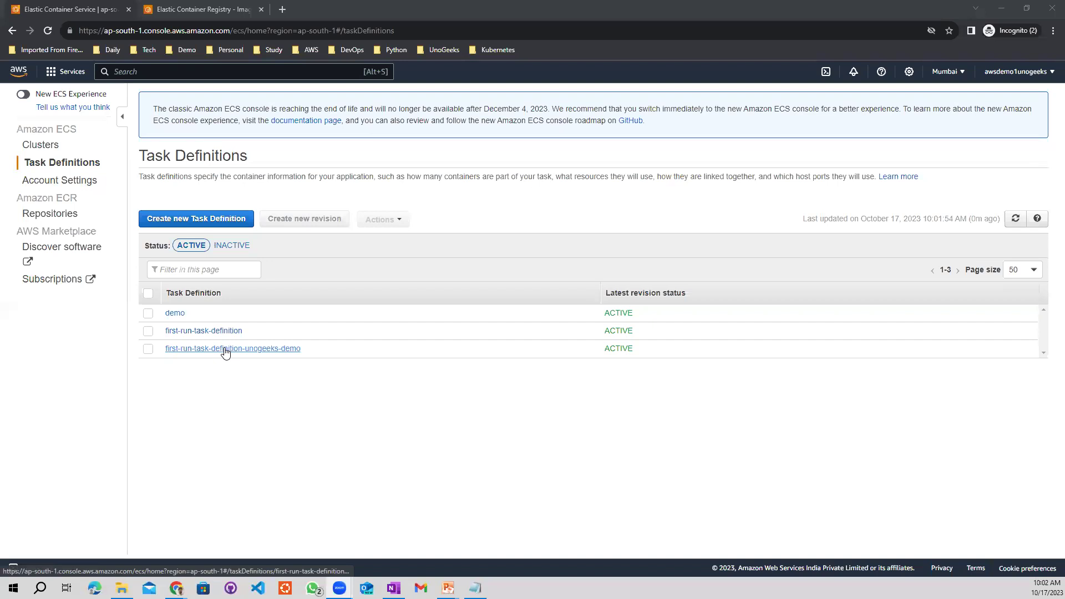
# Open revision 1 of the first-run-task-definition-unogeeks-demo task definition and read through its settings and container definitions.
pyautogui.click(224, 349)
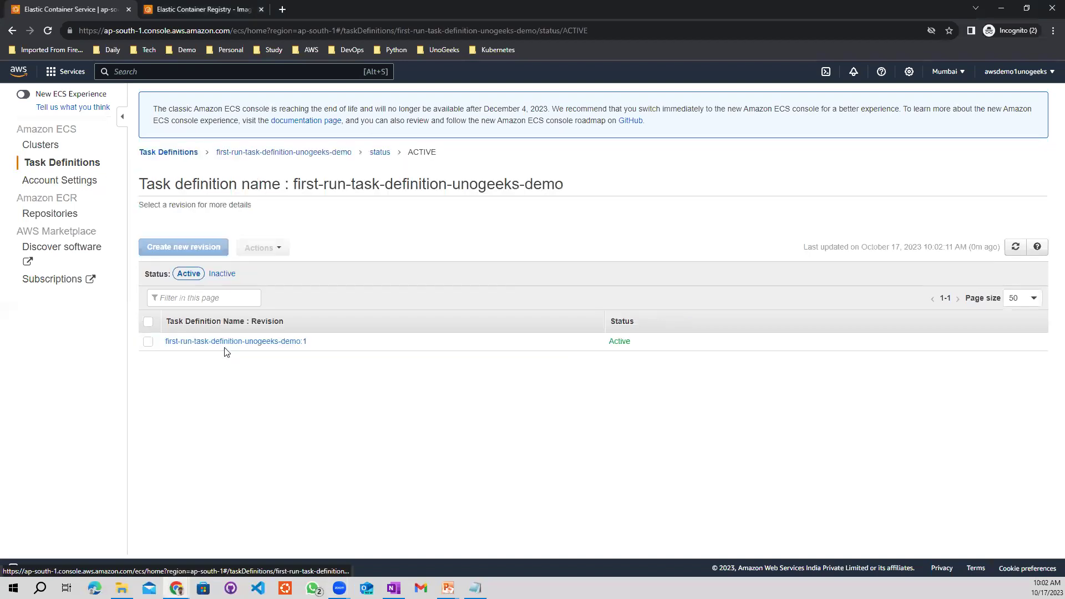
pyautogui.click(221, 343)
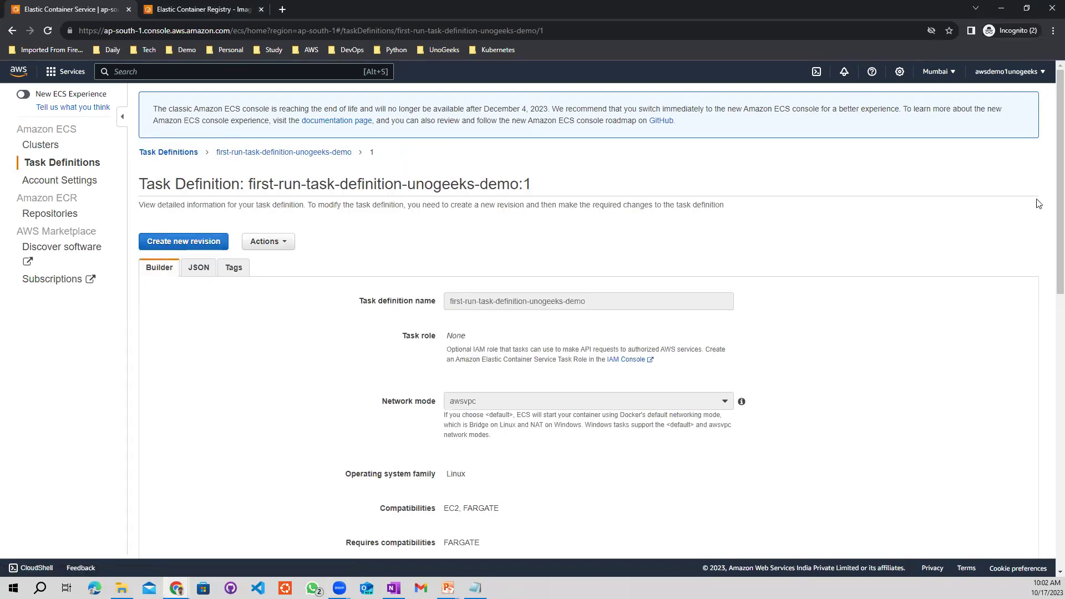
pyautogui.scroll(-15, 1049, 443)
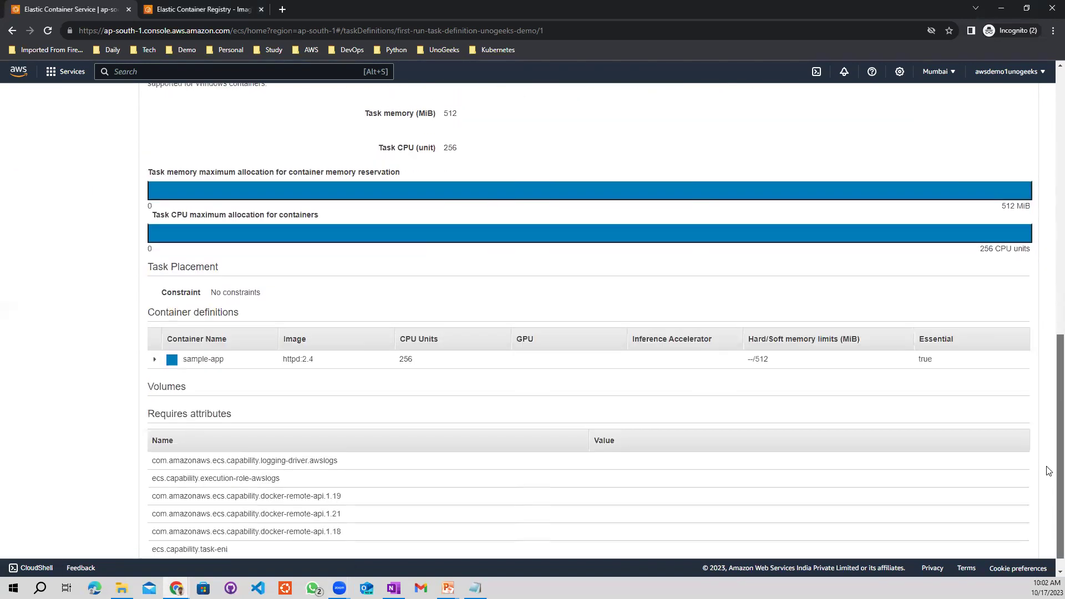
pyautogui.scroll(15, 1049, 471)
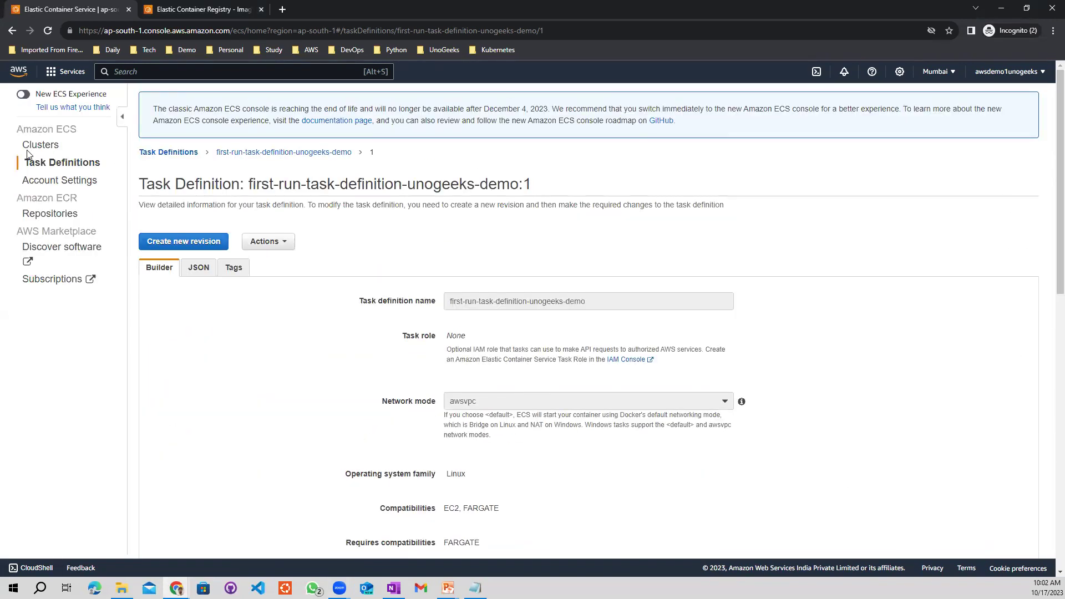
# Check the services and tasks of the unogeeks-demo cluster and return to the clusters list.
pyautogui.click(29, 146)
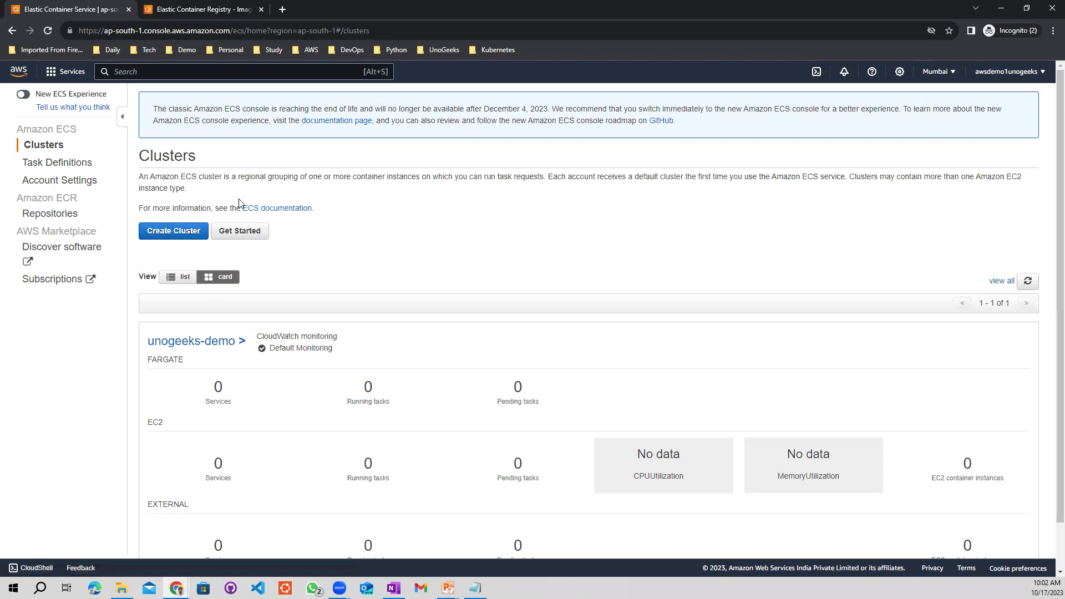
pyautogui.click(186, 343)
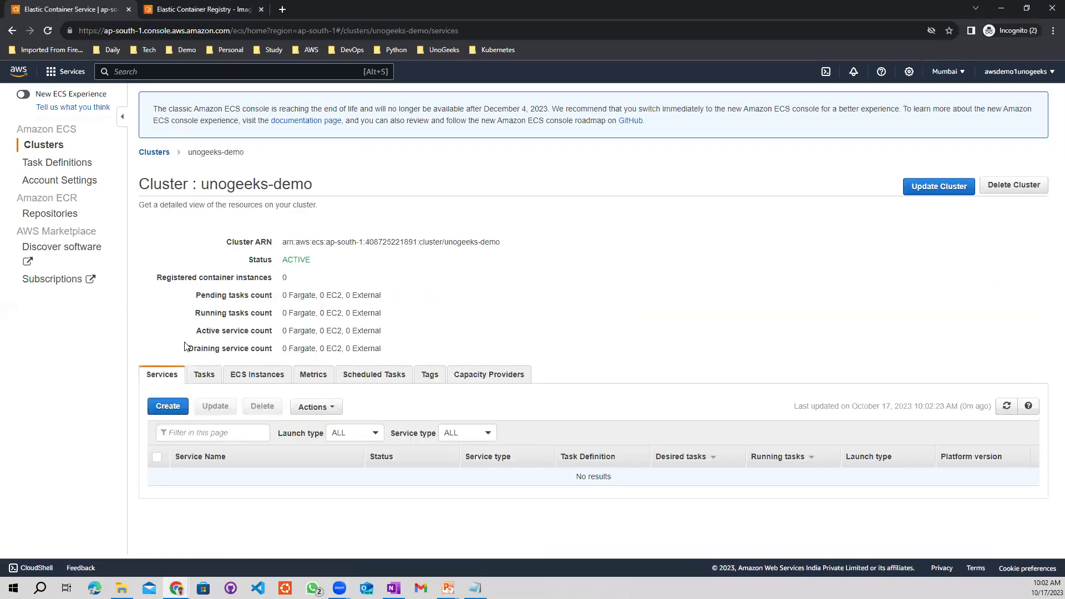
pyautogui.click(200, 377)
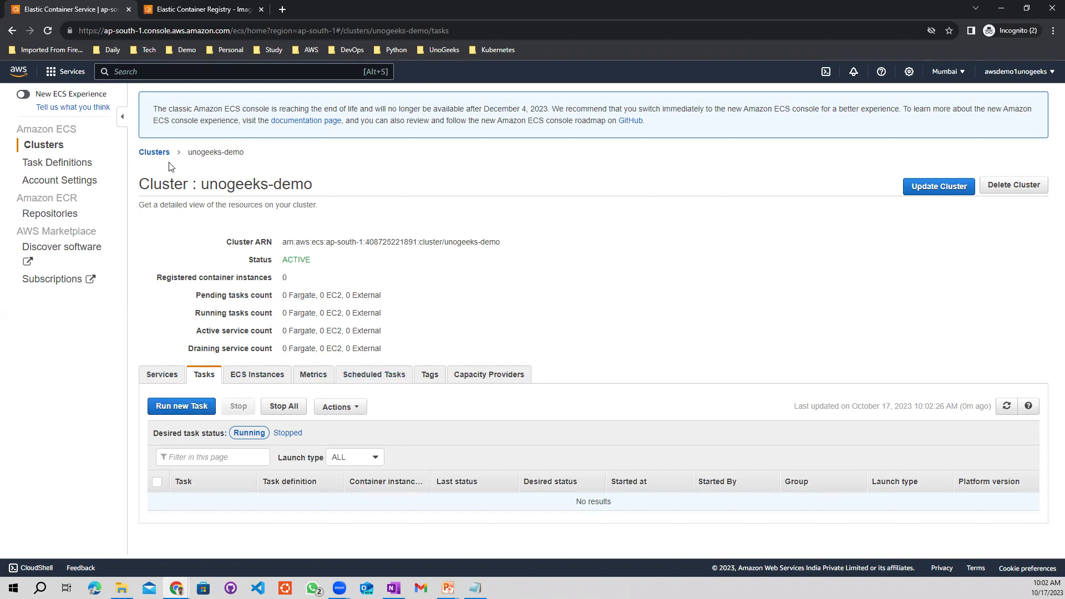
pyautogui.click(154, 152)
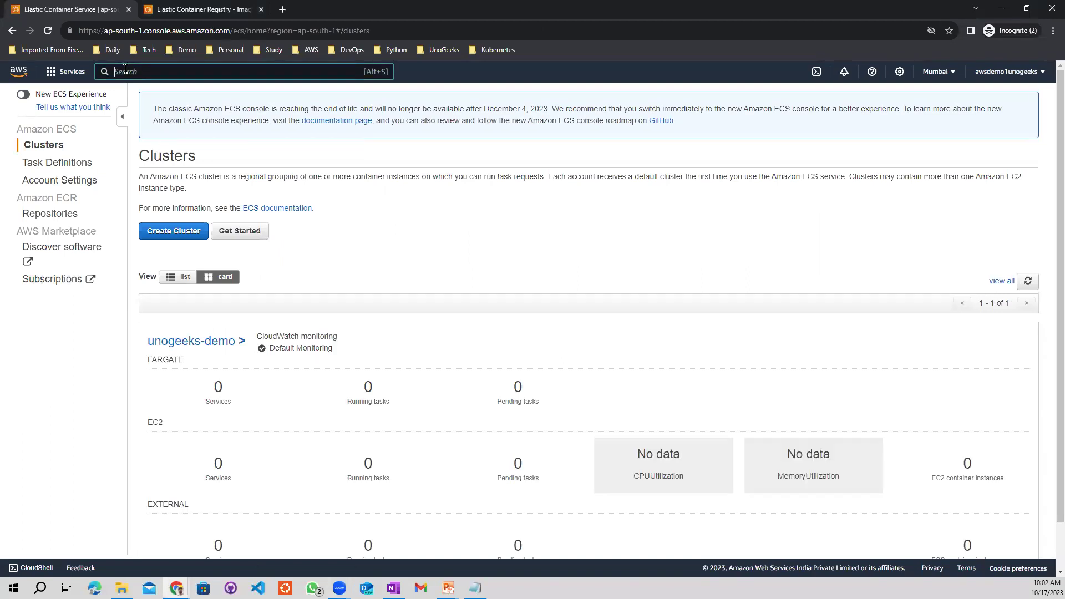
# Search for eks and open Elastic Kubernetes Service in both a new browser tab and the current one.
pyautogui.write('eks')
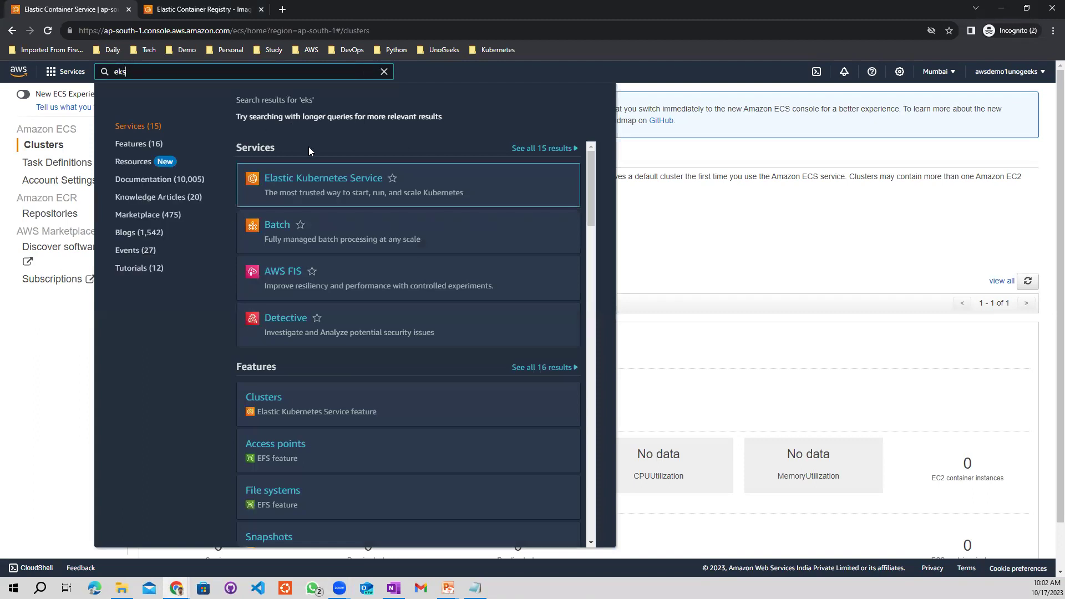
pyautogui.rightClick(289, 183)
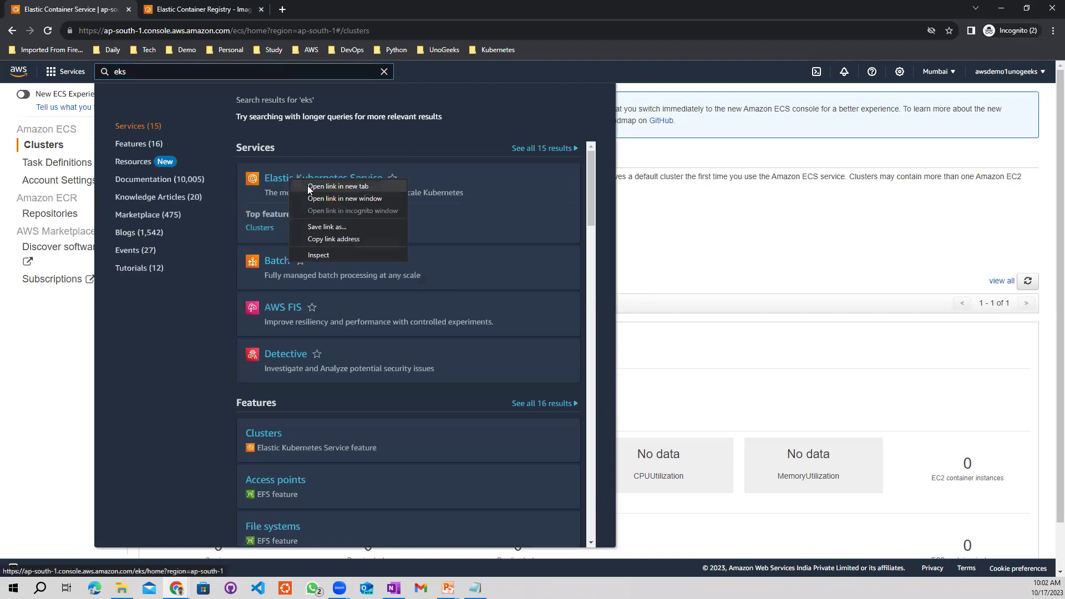
pyautogui.click(318, 191)
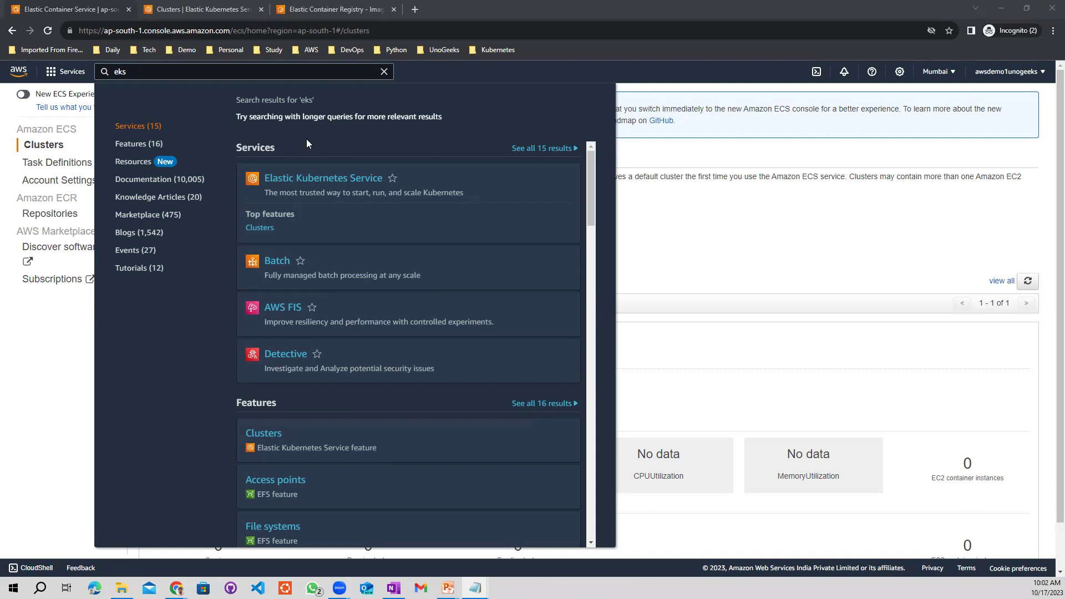
pyautogui.click(299, 182)
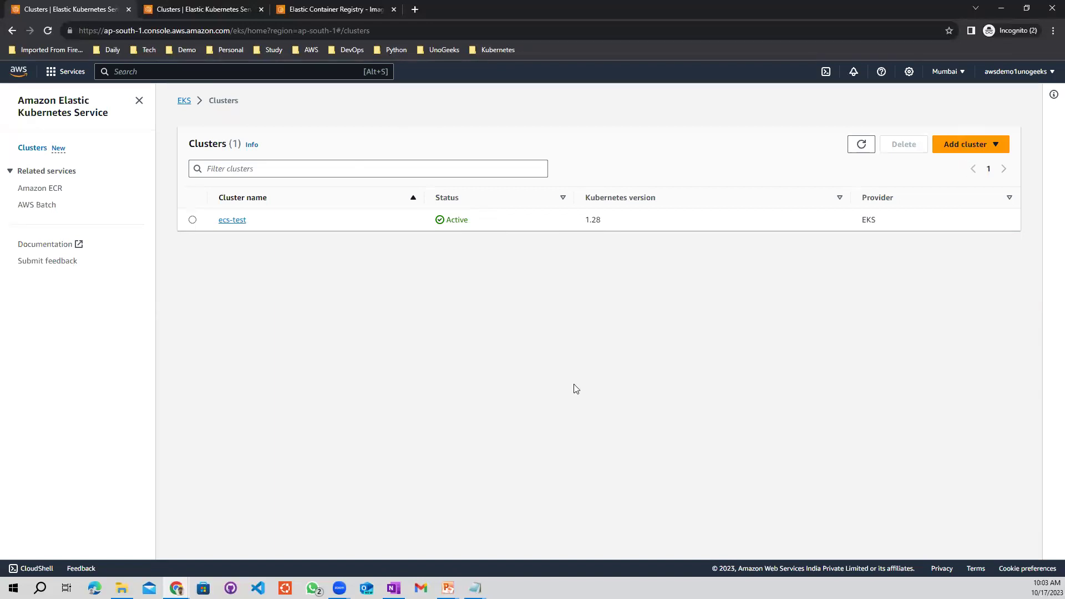
# Switch to the PowerPoint slide show to read the EKS cluster creation steps, and return to the EKS clusters page in Chrome.
pyautogui.moveTo(449, 588)
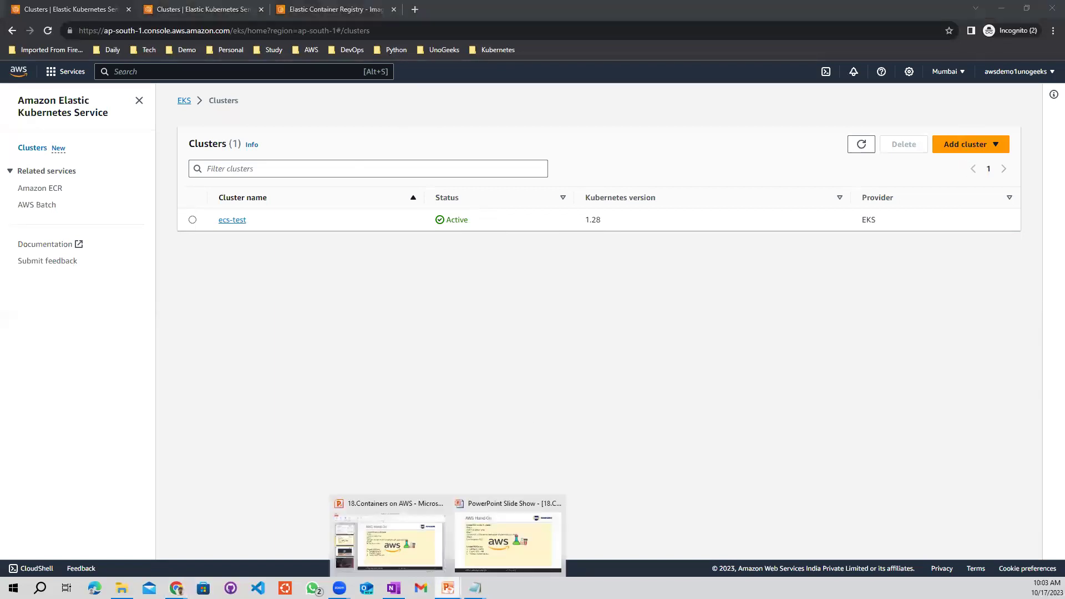
pyautogui.click(496, 544)
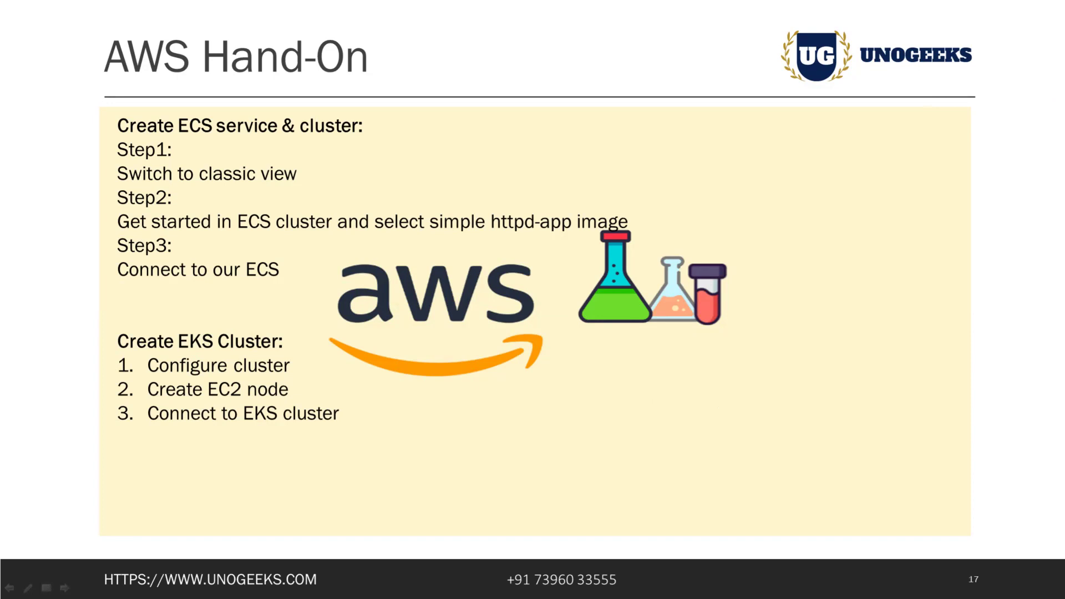
pyautogui.hotkey('alt', 'Tab')
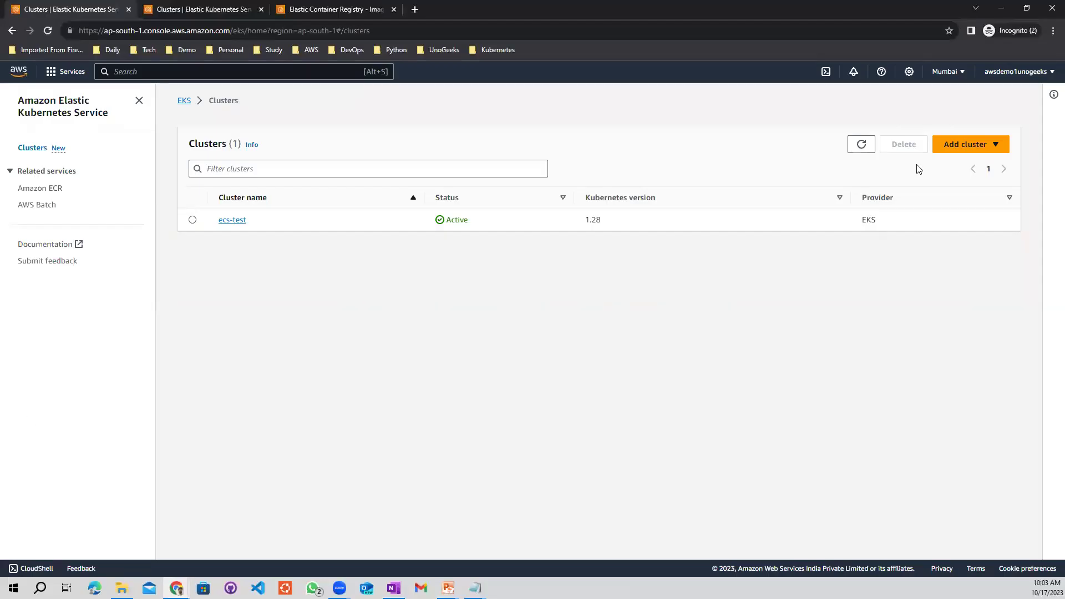
# Start creating a new EKS cluster and name it unogeeks-demo-eks.
pyautogui.click(963, 145)
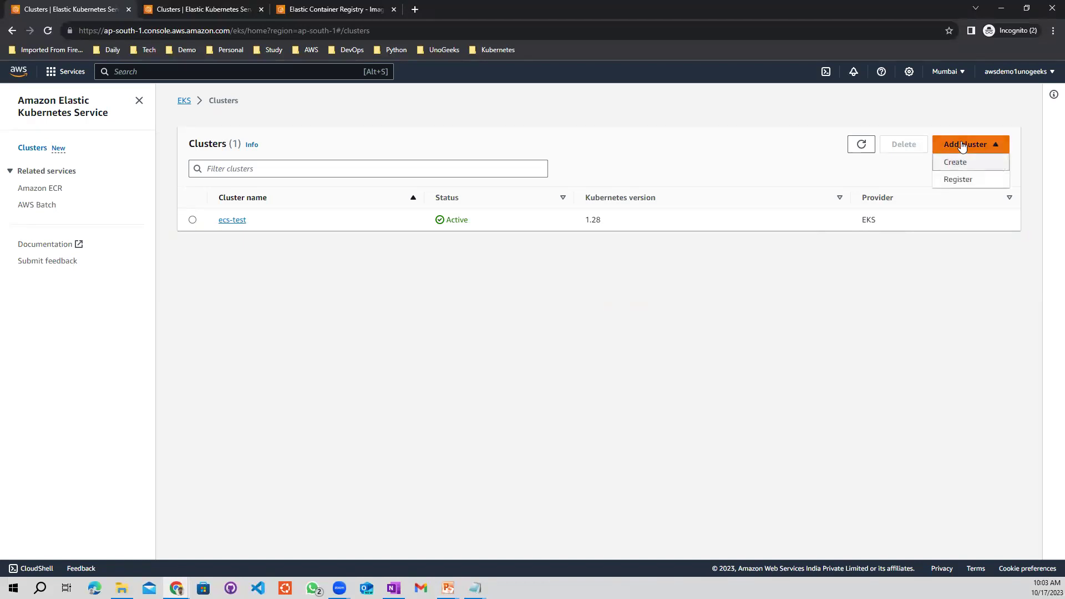
pyautogui.click(960, 163)
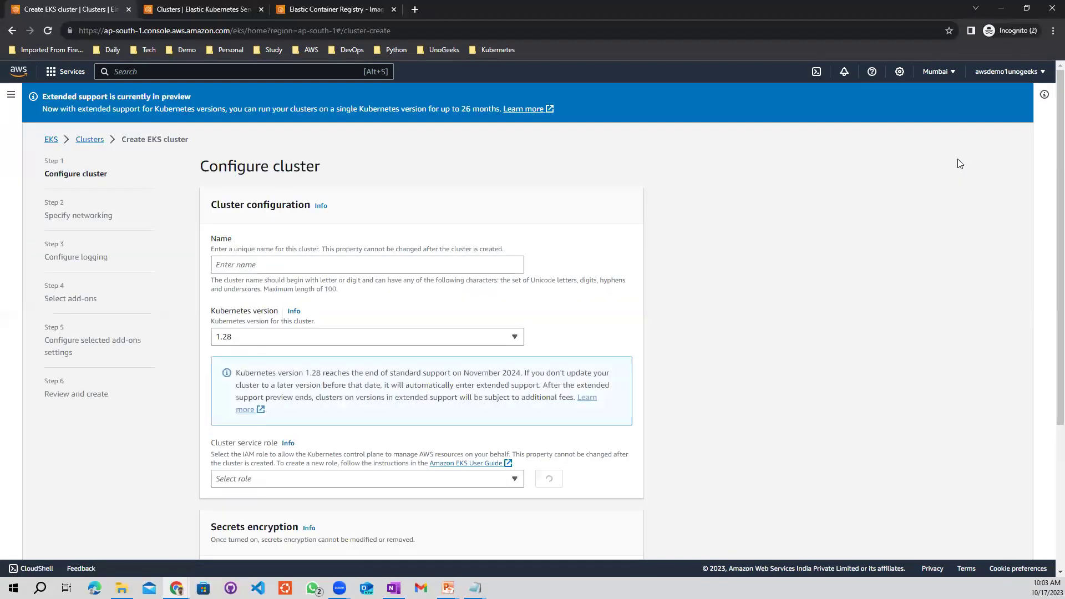
pyautogui.click(238, 265)
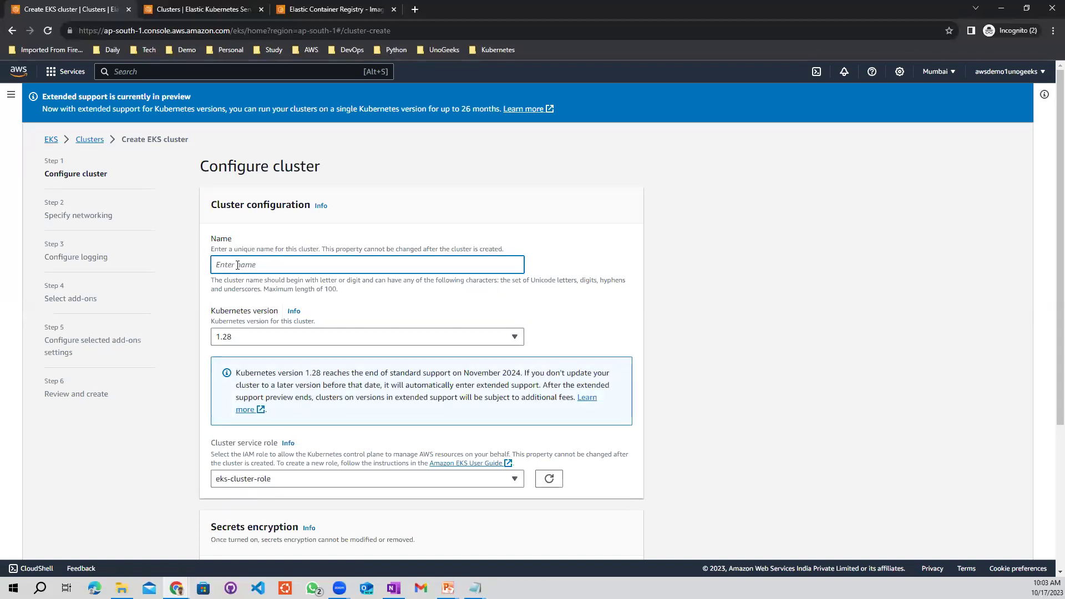
pyautogui.write('unogeeks-demo-eks')
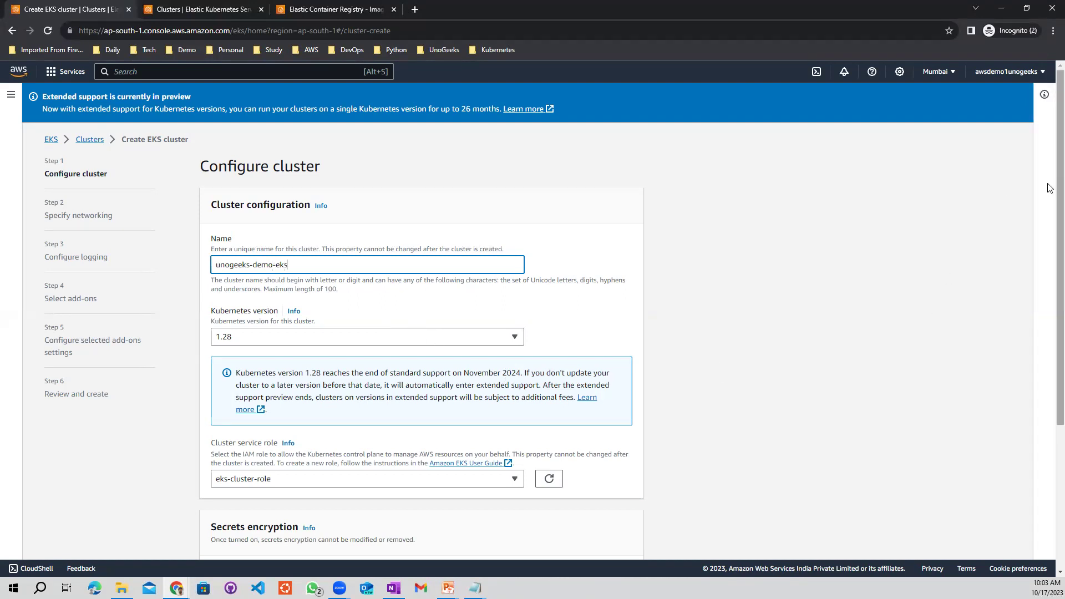
# Review the Kubernetes version, cluster service role options, secrets encryption and tags of the new EKS cluster, then leave the window.
pyautogui.scroll(-2, 1048, 185)
pyautogui.scroll(-1, 1051, 280)
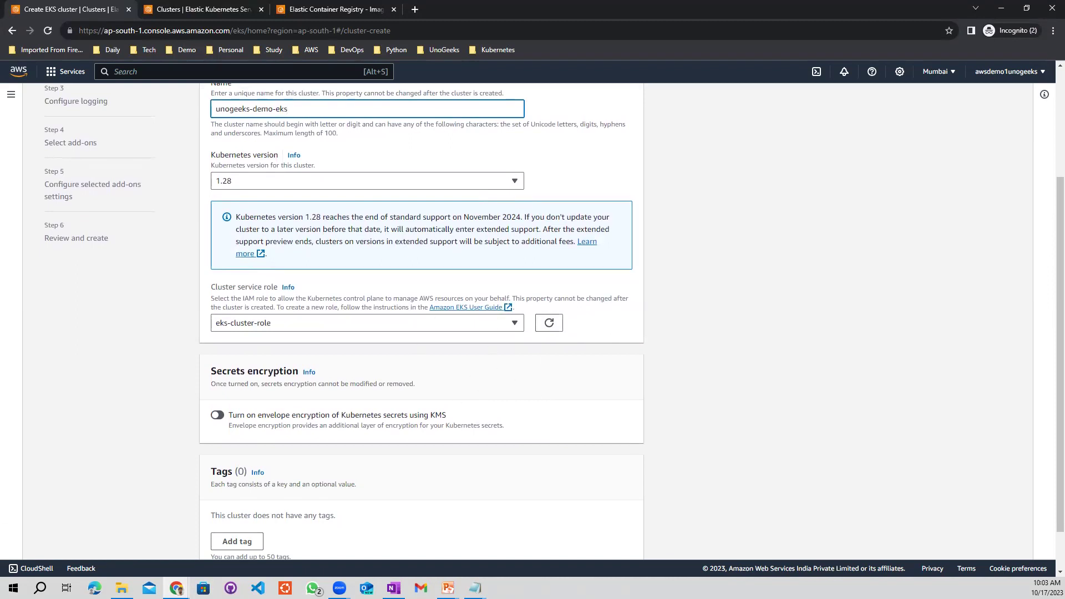
pyautogui.click(515, 323)
pyautogui.click(514, 323)
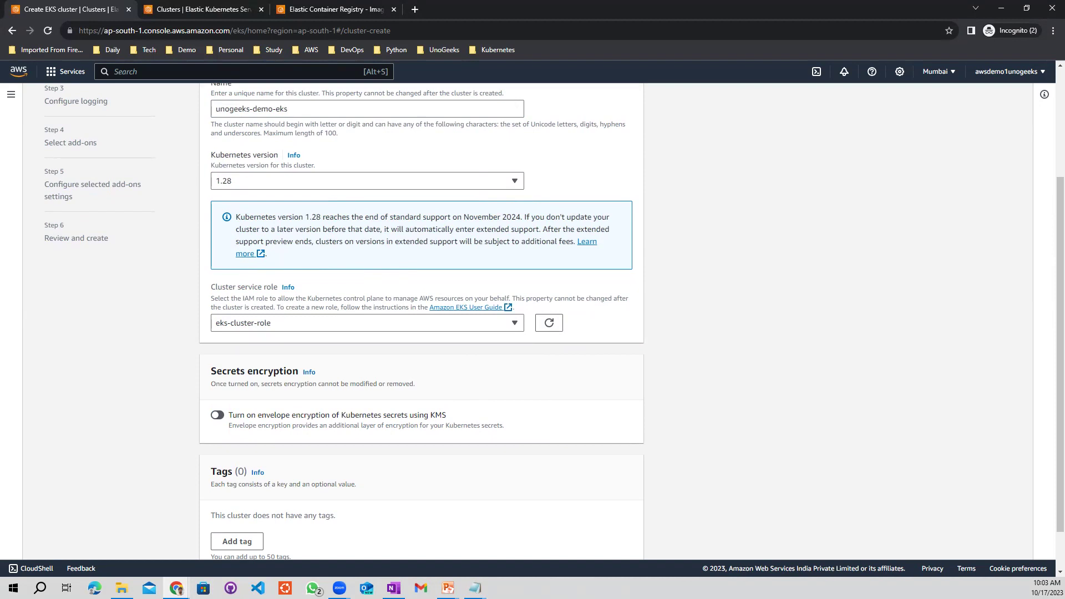
pyautogui.hotkey('alt', 'Tab')
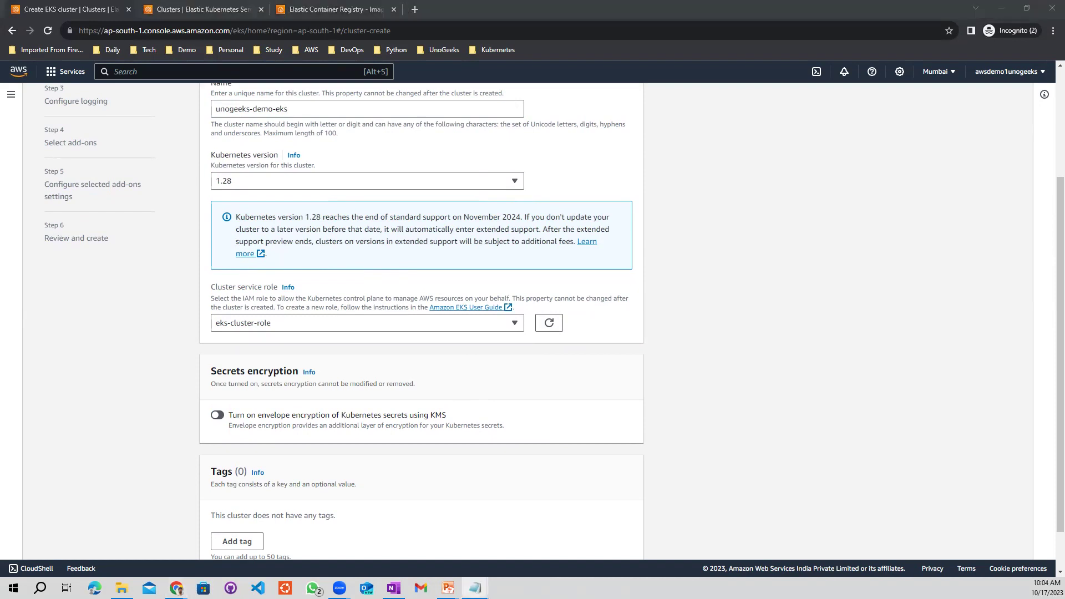
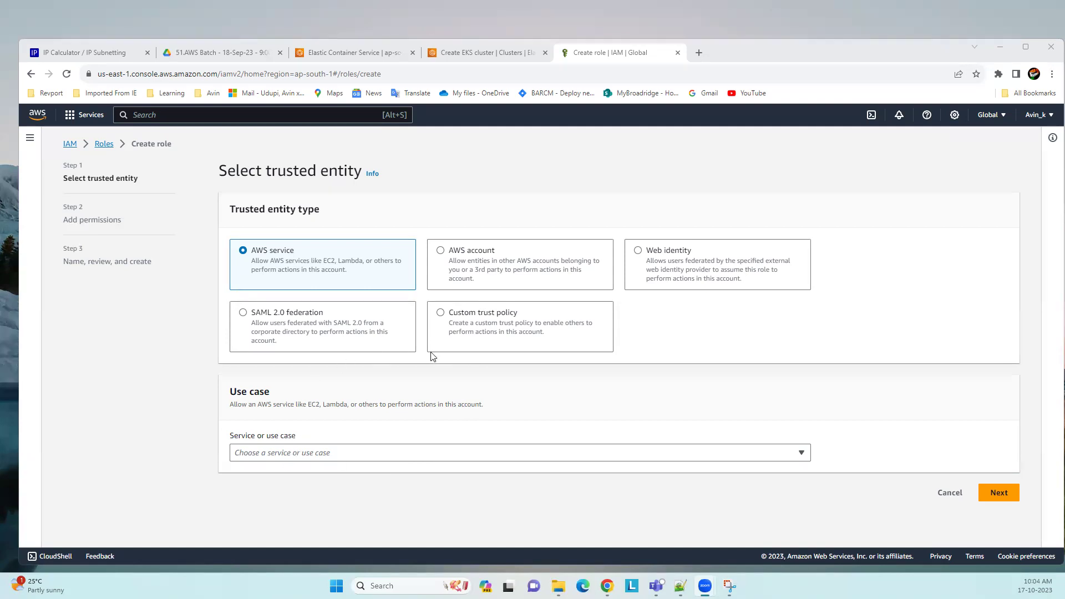
# Set the IAM role's trusted AWS service to EKS with the EKS - Cluster use case and accept the AmazonEKSClusterPolicy permissions.
pyautogui.click(309, 452)
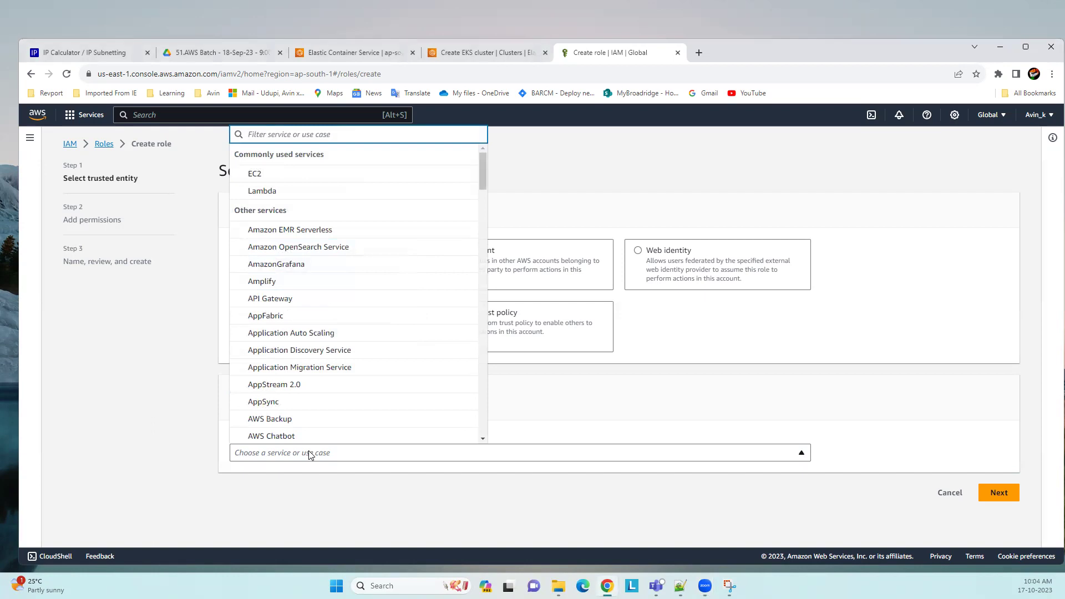
pyautogui.write('EKS')
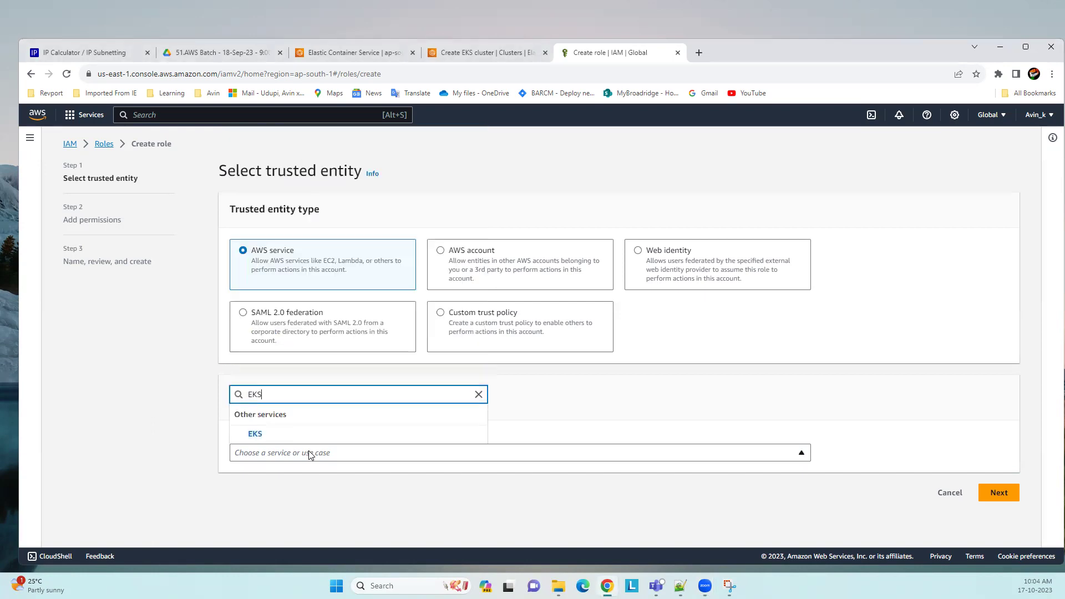
pyautogui.click(267, 439)
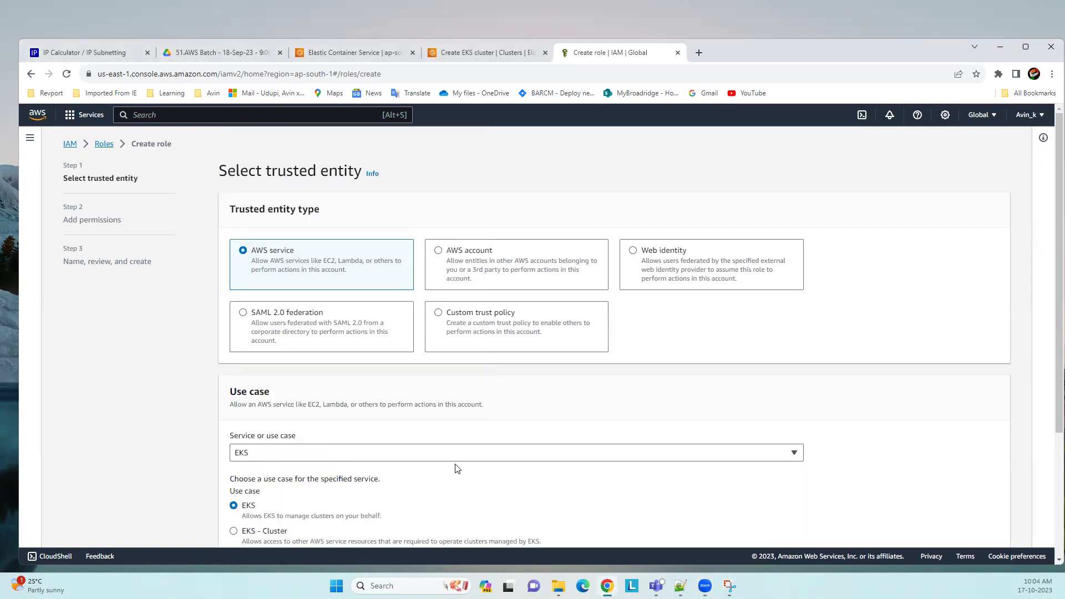
pyautogui.scroll(-3, 457, 466)
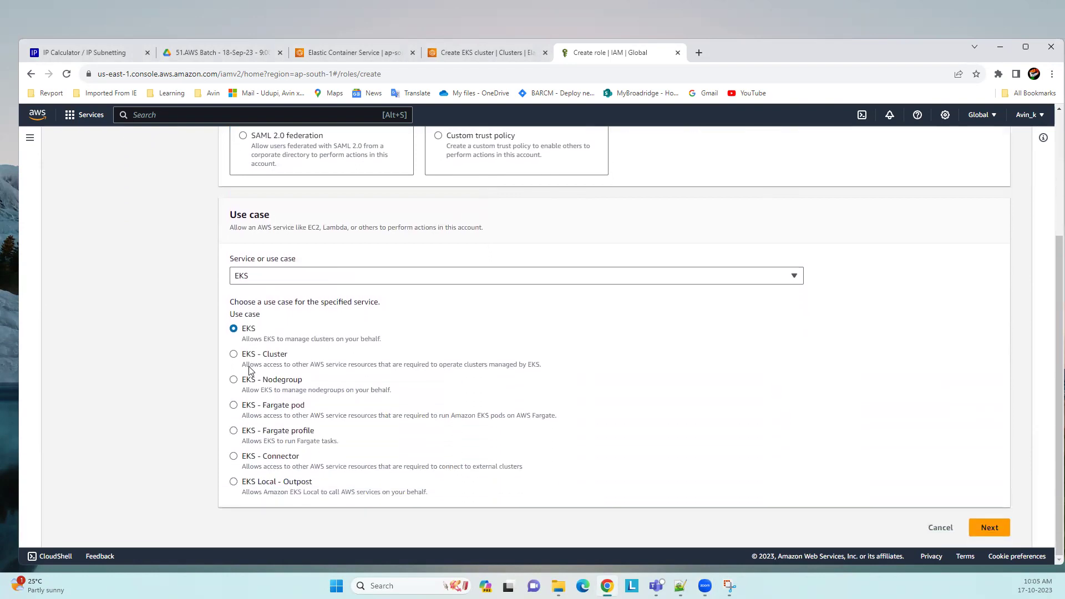
pyautogui.click(232, 358)
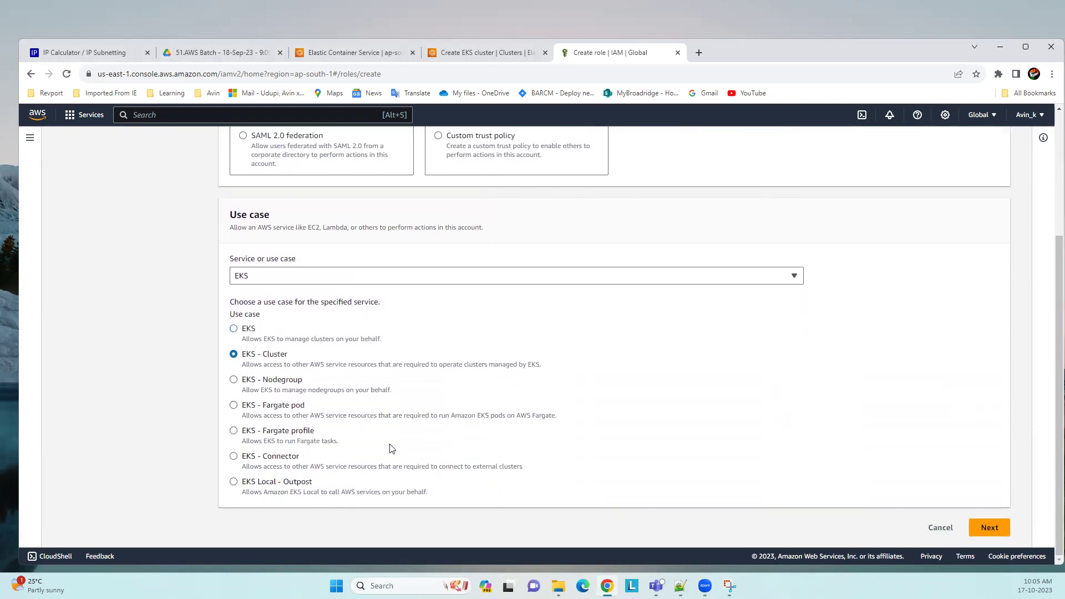
pyautogui.click(1005, 537)
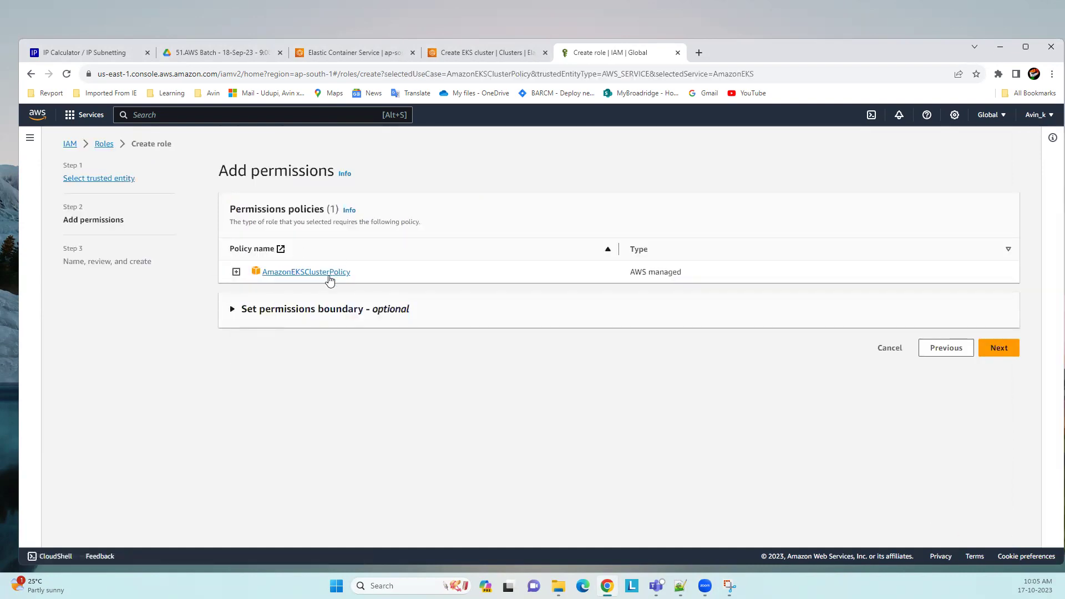
pyautogui.click(999, 348)
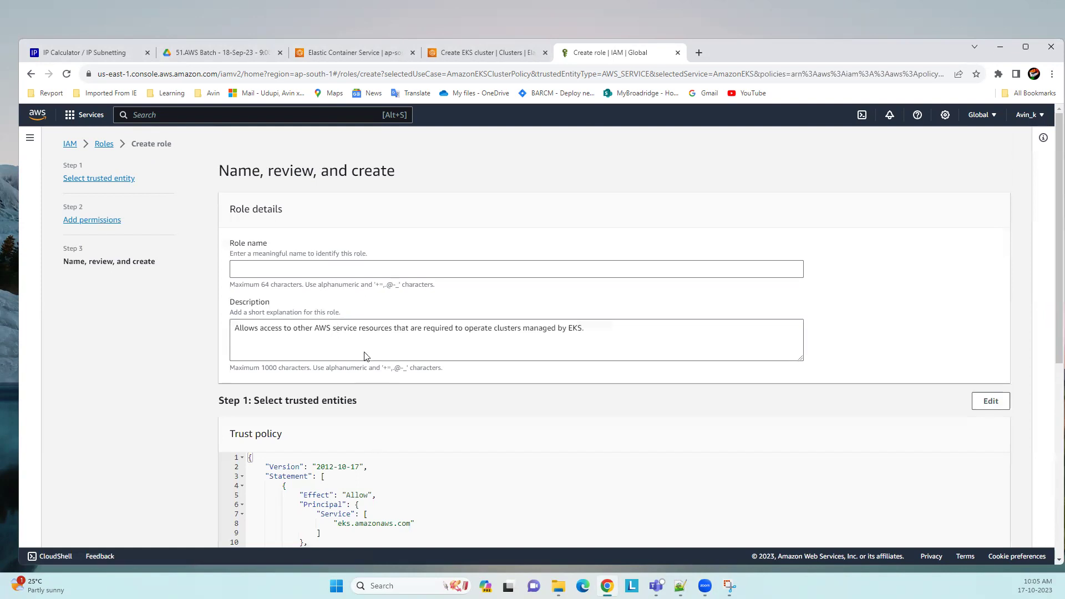
# Name the role demo-eks-role and create it.
pyautogui.click(325, 268)
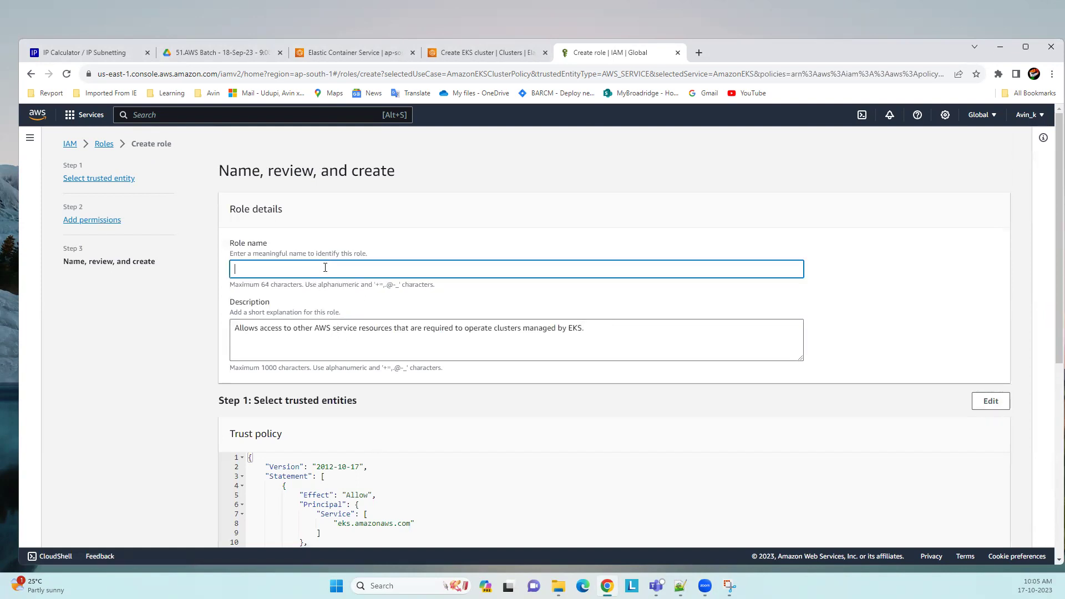
pyautogui.write('demo-eks-role')
pyautogui.scroll(-6, 400, 431)
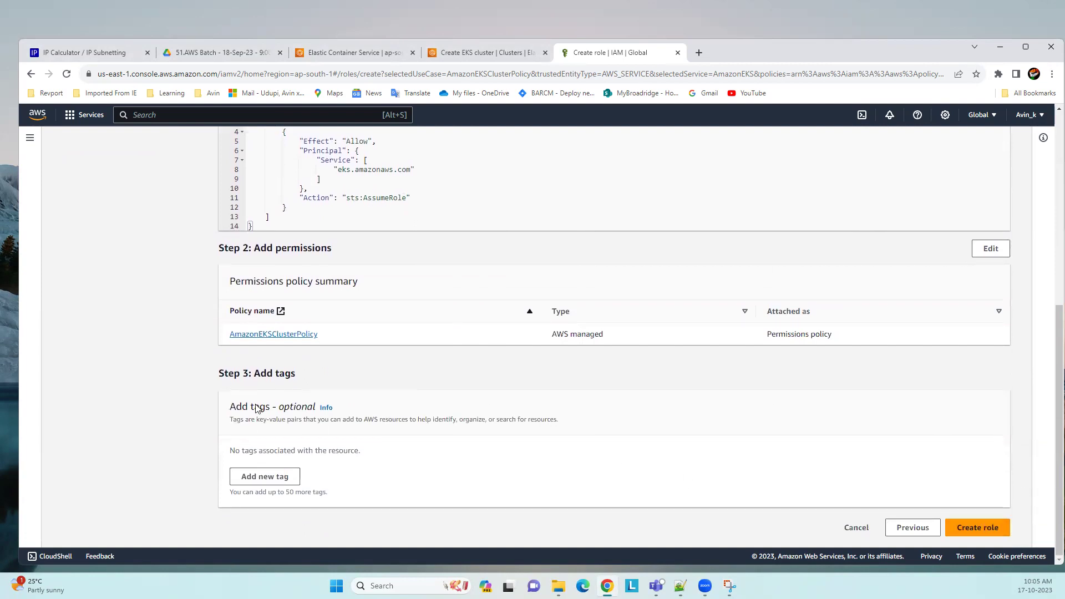
pyautogui.click(987, 535)
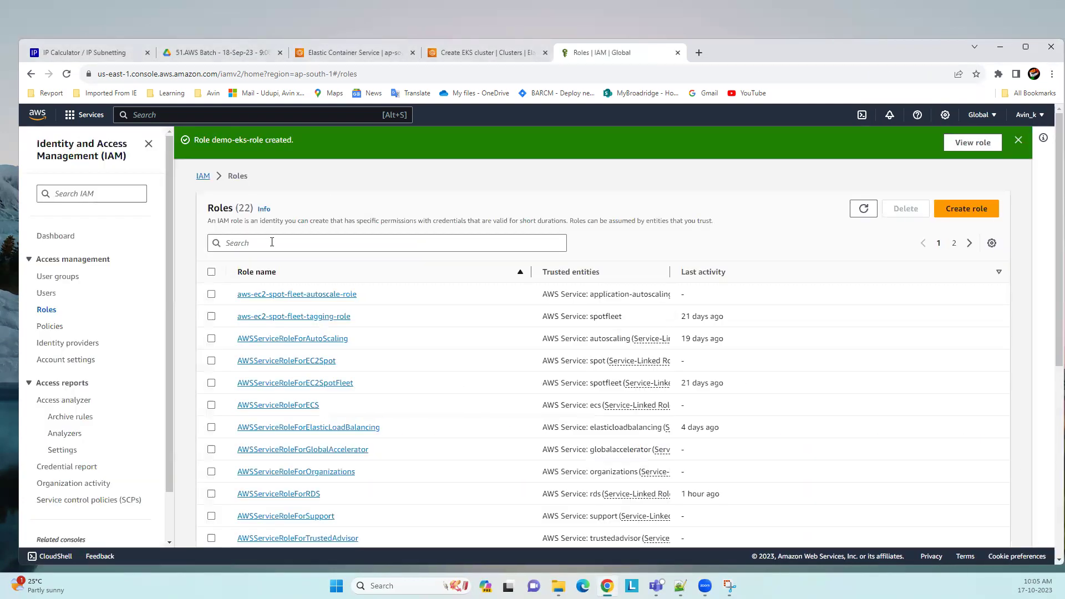
# Return to the EKS cluster form, refresh the cluster service roles, choose demo-eks-role and continue to networking.
pyautogui.click(482, 52)
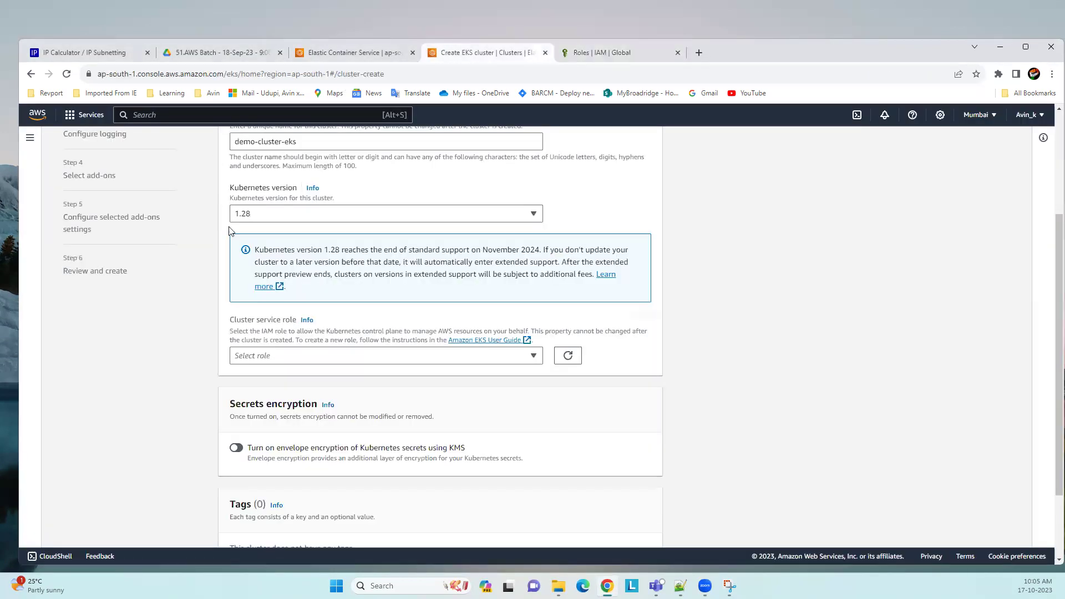
pyautogui.click(567, 356)
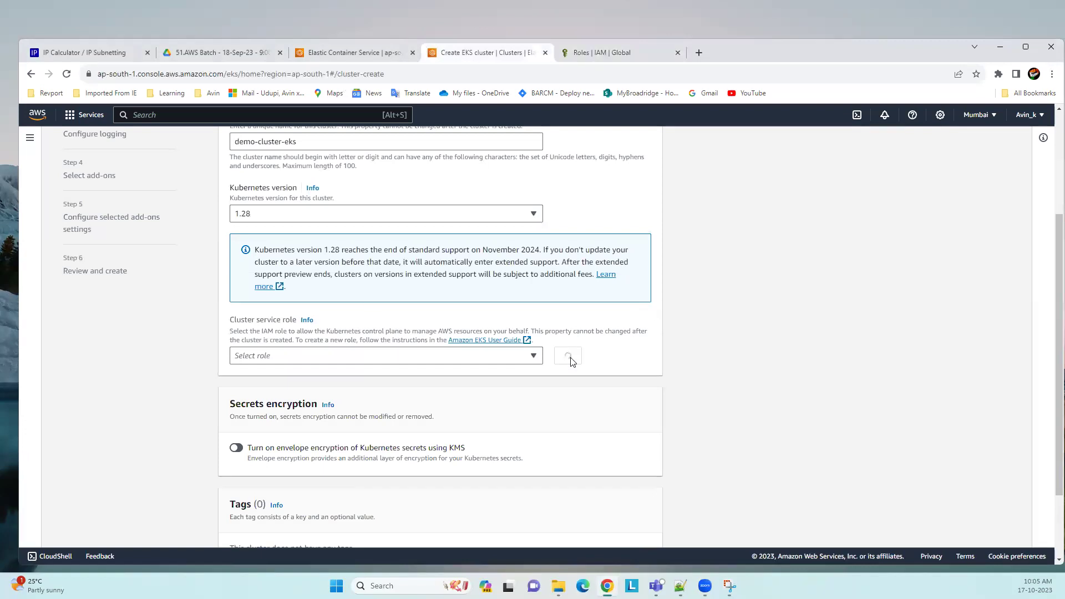
pyautogui.click(529, 358)
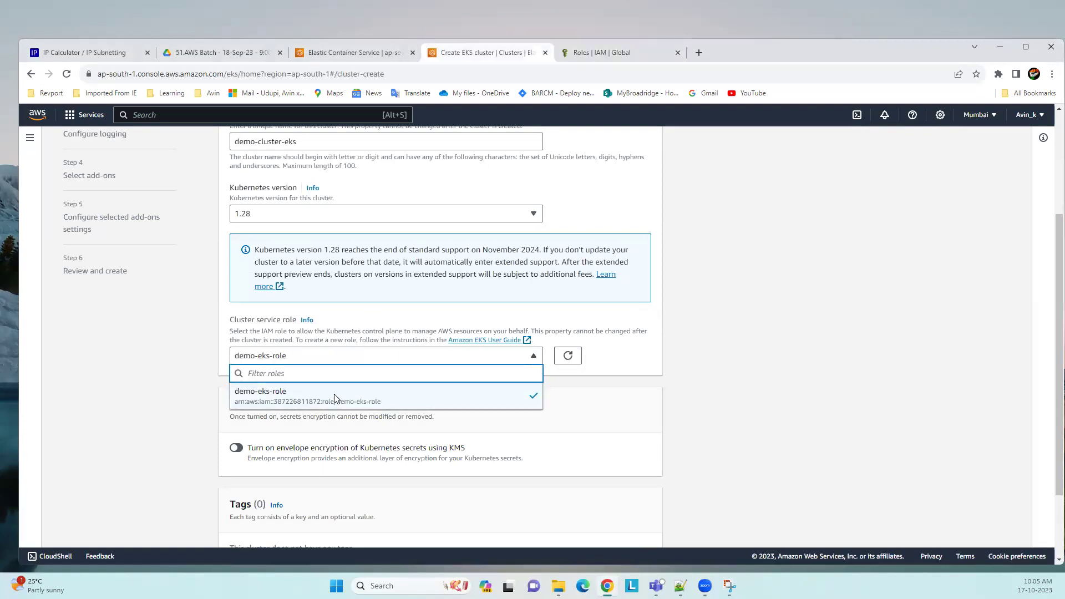
pyautogui.click(355, 394)
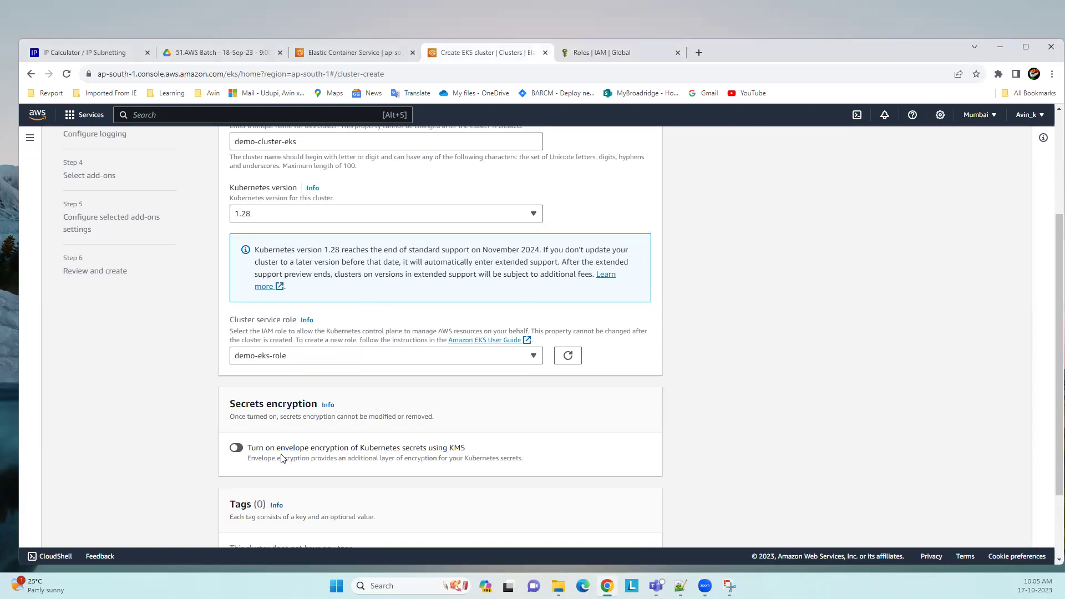
pyautogui.scroll(-2, 281, 458)
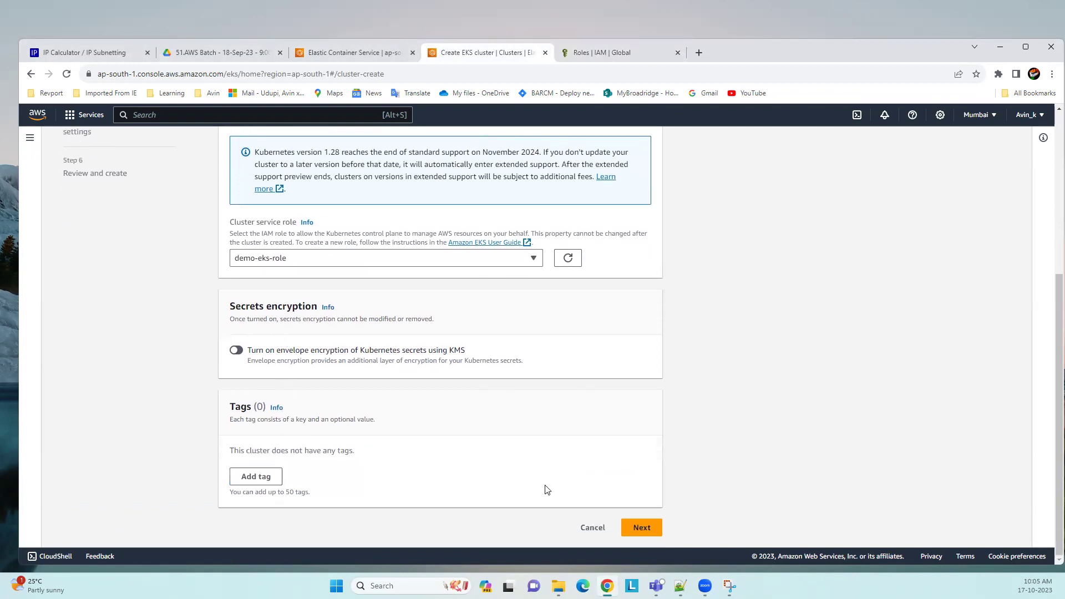
pyautogui.click(649, 530)
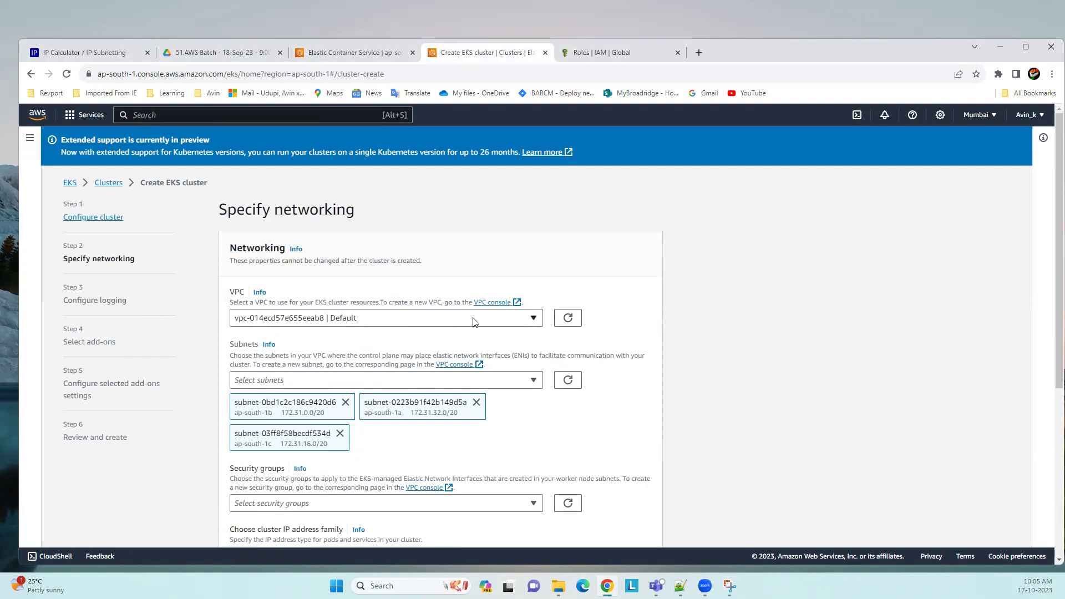
# Choose the ECS demo-cluster - VPC for the cluster and check its subnet list, keeping Public Subnet 1 and Public Subnet 2.
pyautogui.click(511, 321)
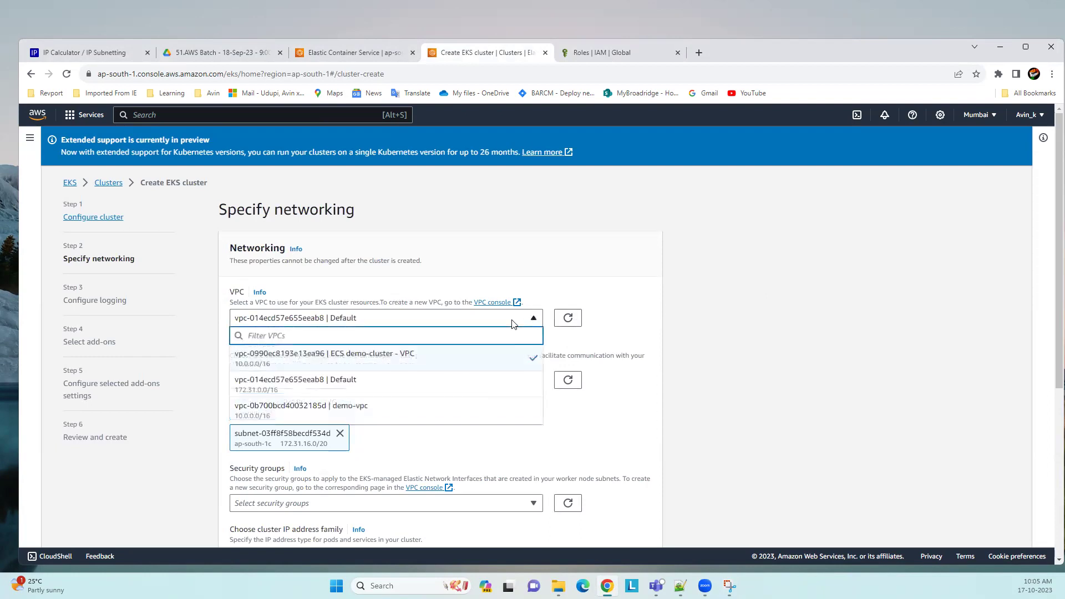
pyautogui.click(393, 369)
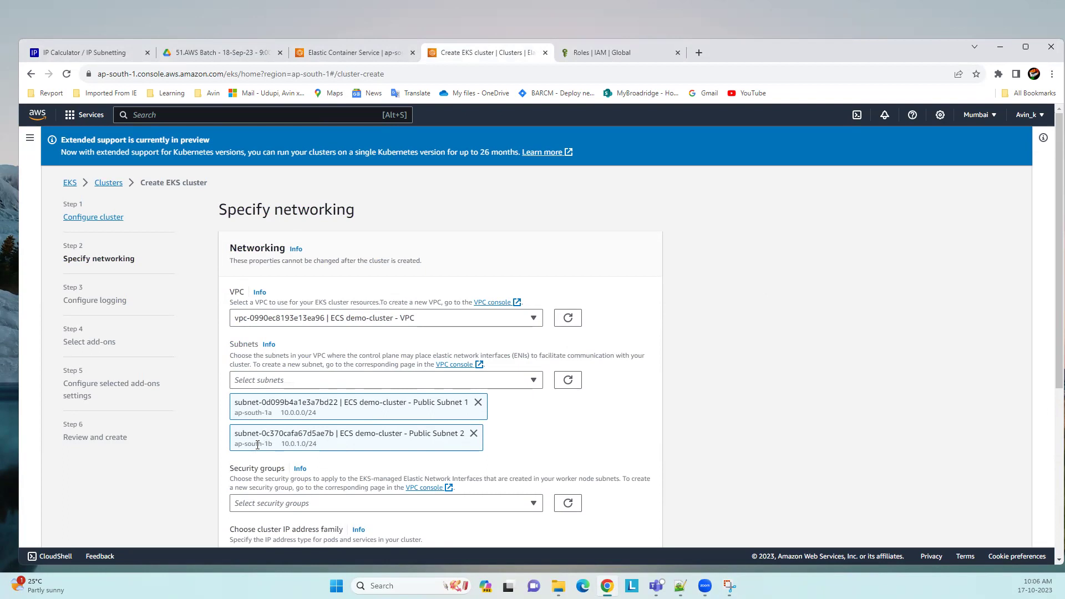
pyautogui.click(532, 380)
pyautogui.click(578, 428)
pyautogui.scroll(-2, 579, 427)
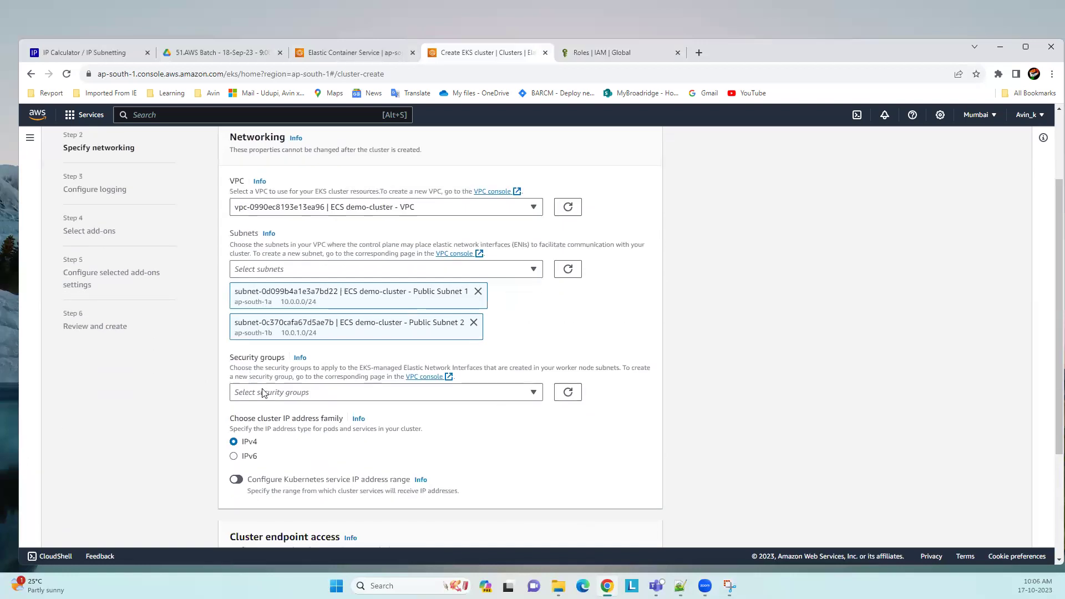
# Assign only the default VPC security group to the cluster, leaving the ALB and ECS security groups unselected.
pyautogui.click(527, 397)
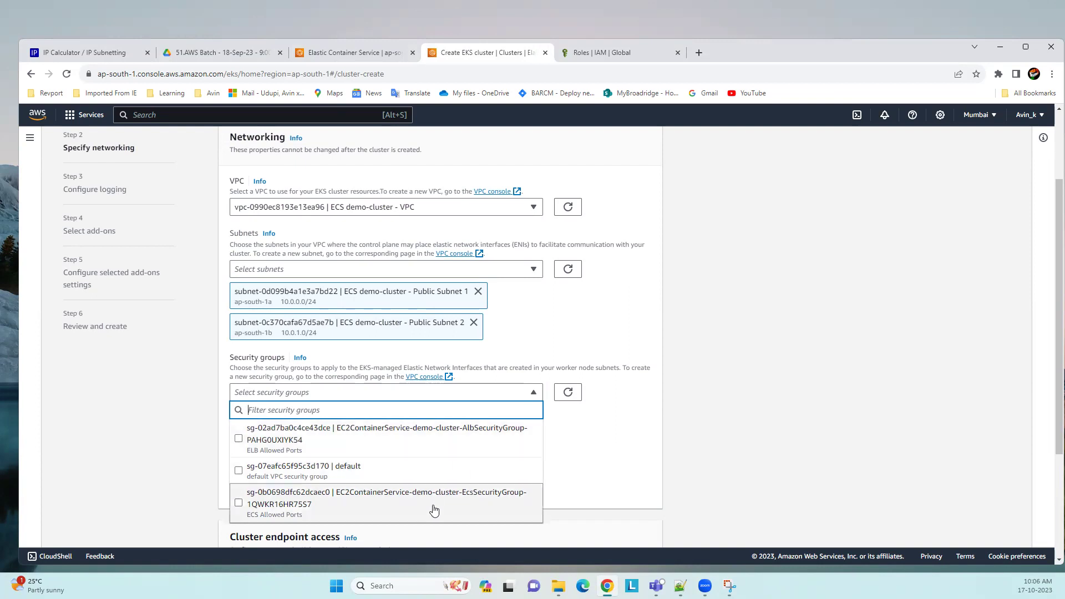
pyautogui.click(238, 440)
pyautogui.click(239, 503)
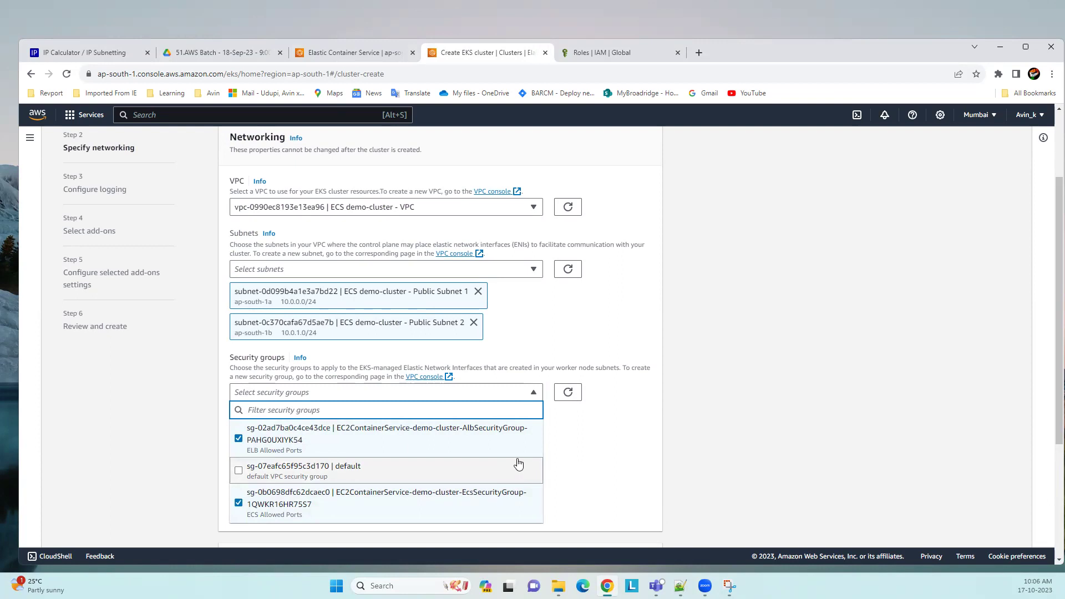
pyautogui.click(238, 439)
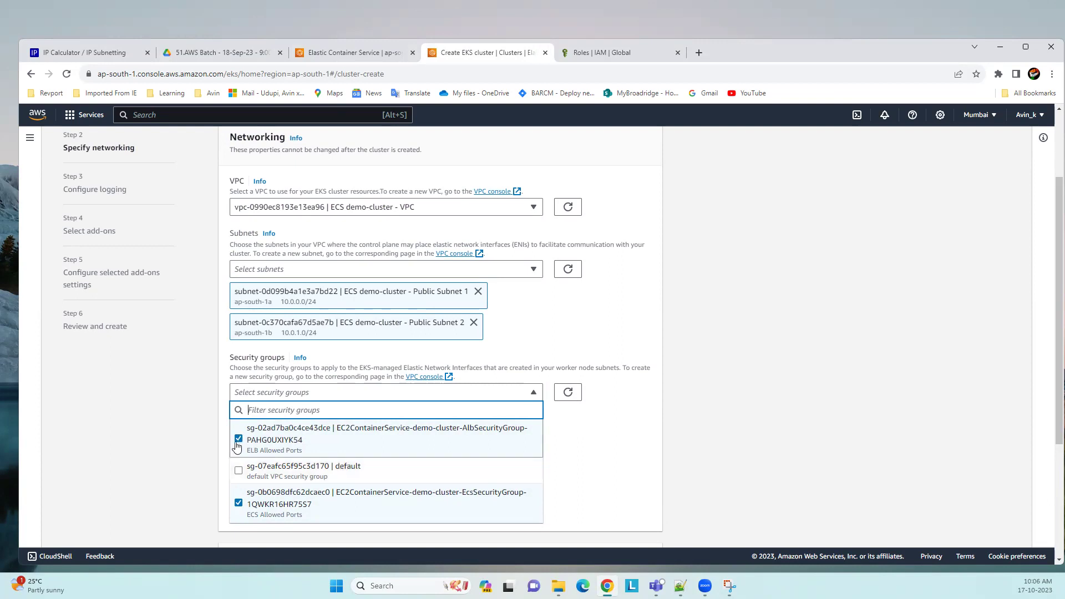
pyautogui.click(239, 471)
pyautogui.click(239, 503)
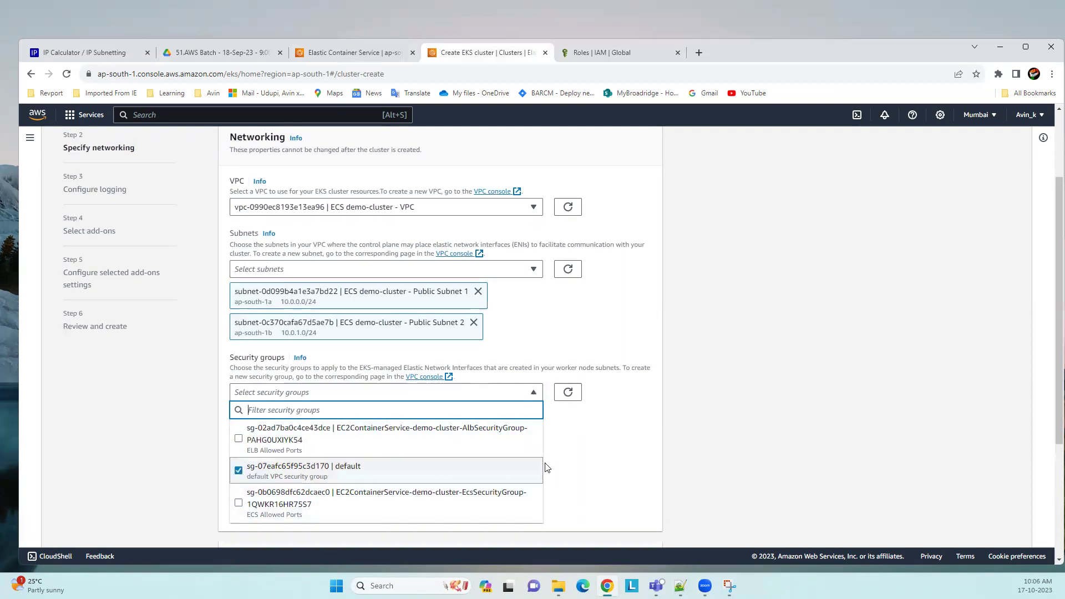
pyautogui.click(590, 454)
# Check the advanced settings of the cluster endpoint access, keep it Public and continue to logging.
pyautogui.scroll(-3, 309, 460)
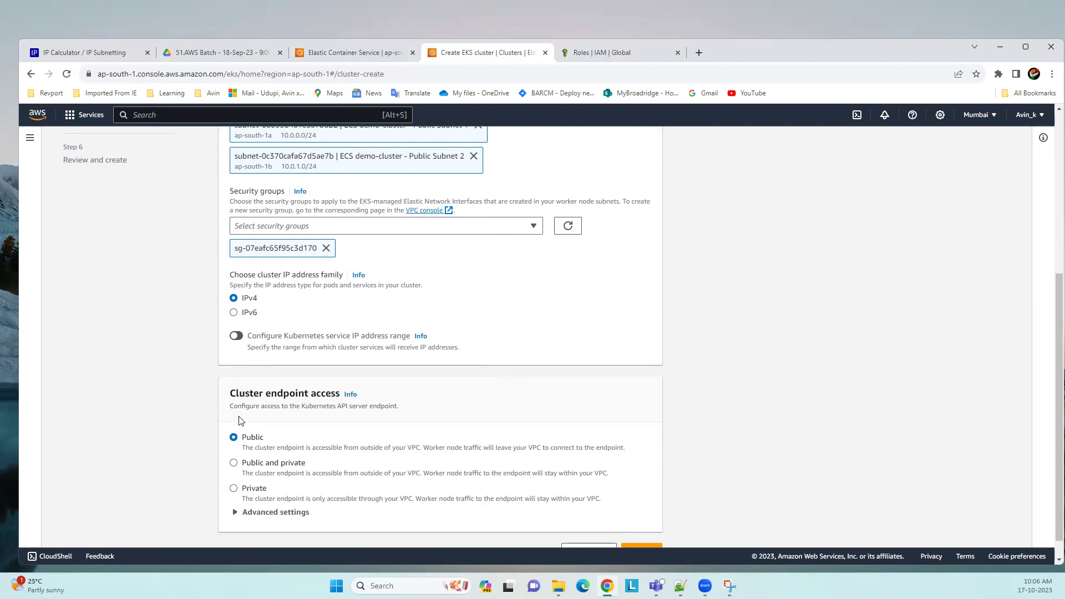
pyautogui.scroll(-1, 244, 433)
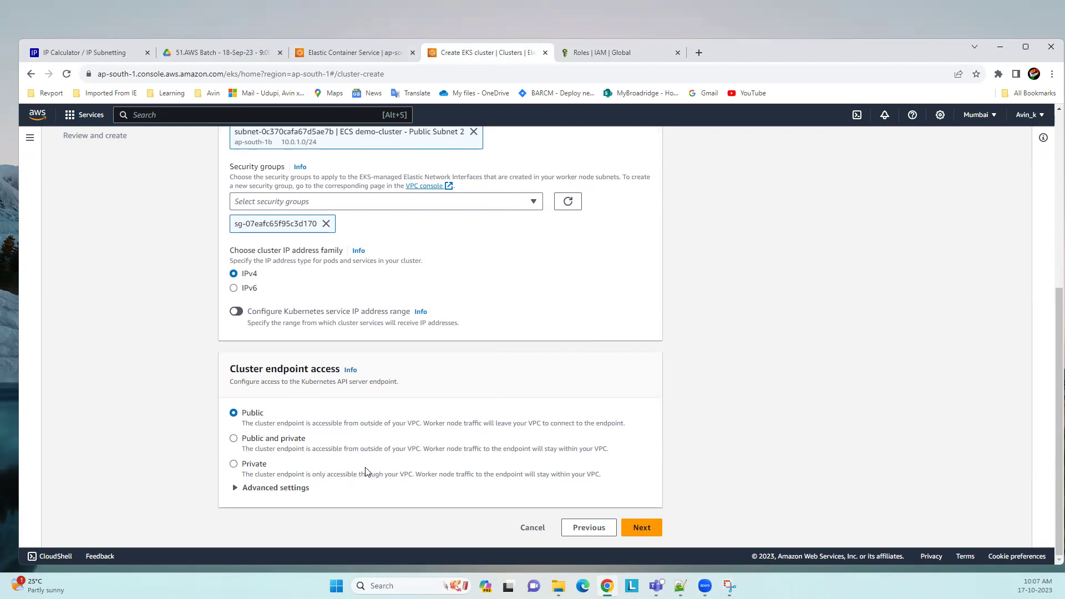
pyautogui.click(236, 490)
pyautogui.scroll(-2, 296, 428)
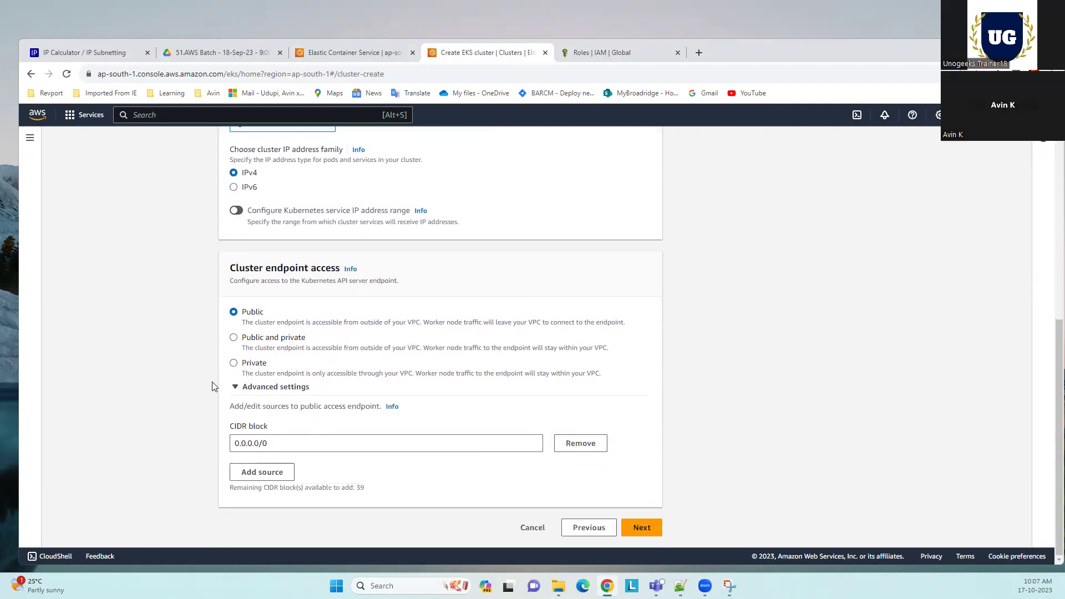
pyautogui.click(237, 387)
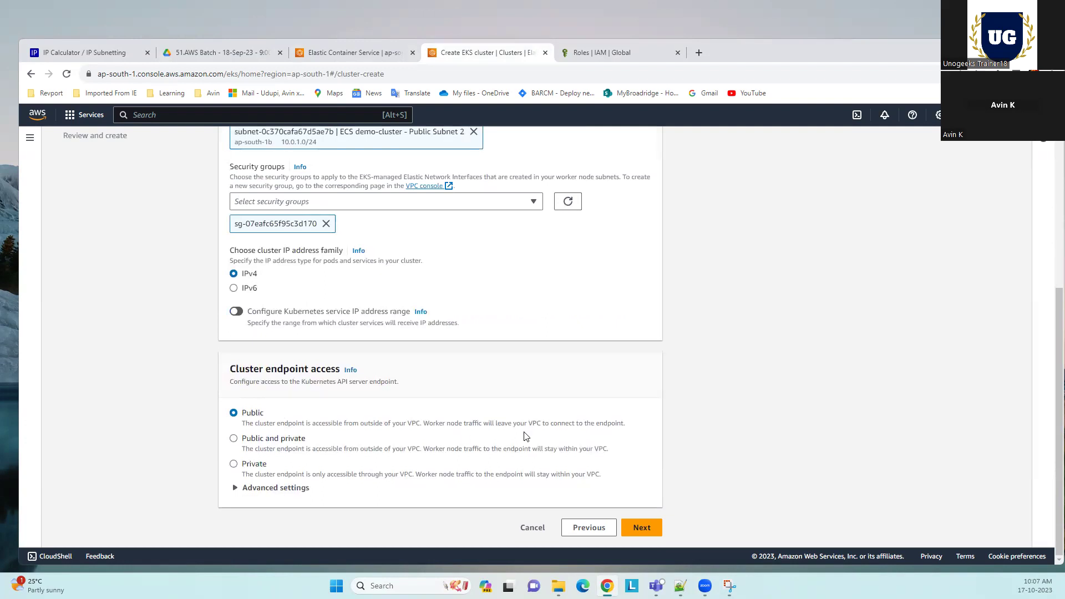
pyautogui.click(649, 529)
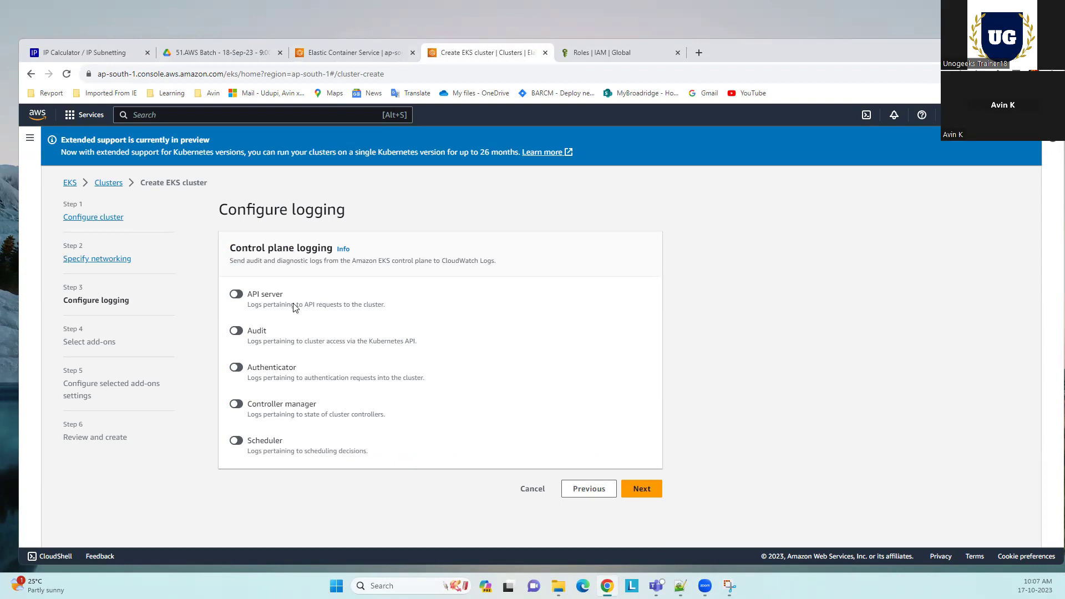
# Leave all control plane logging off, keep the default Amazon EKS add-ons and continue to the add-on settings.
pyautogui.click(650, 491)
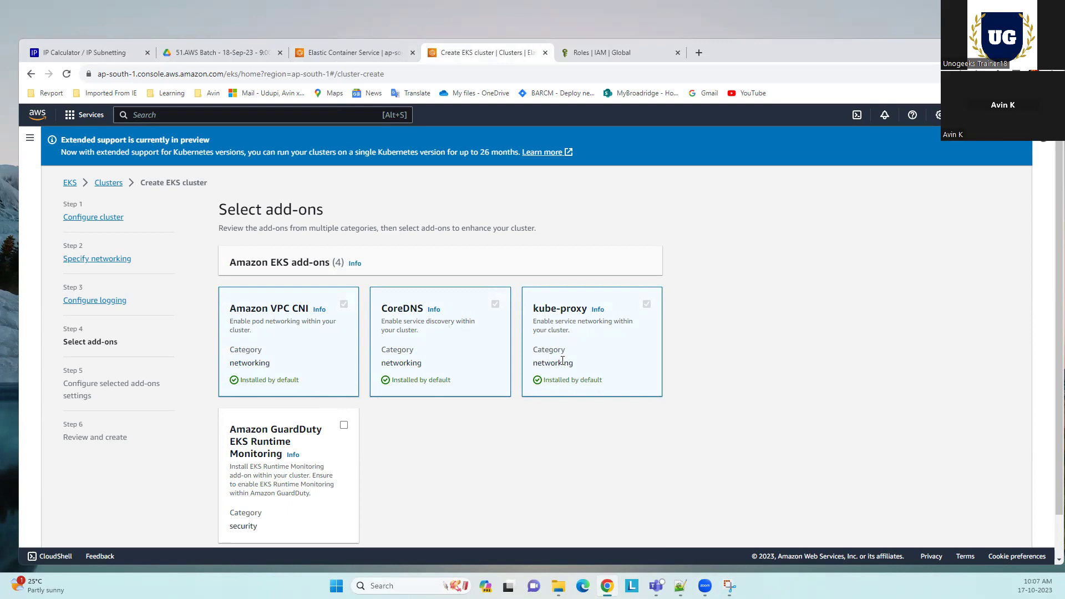
pyautogui.scroll(-2, 585, 332)
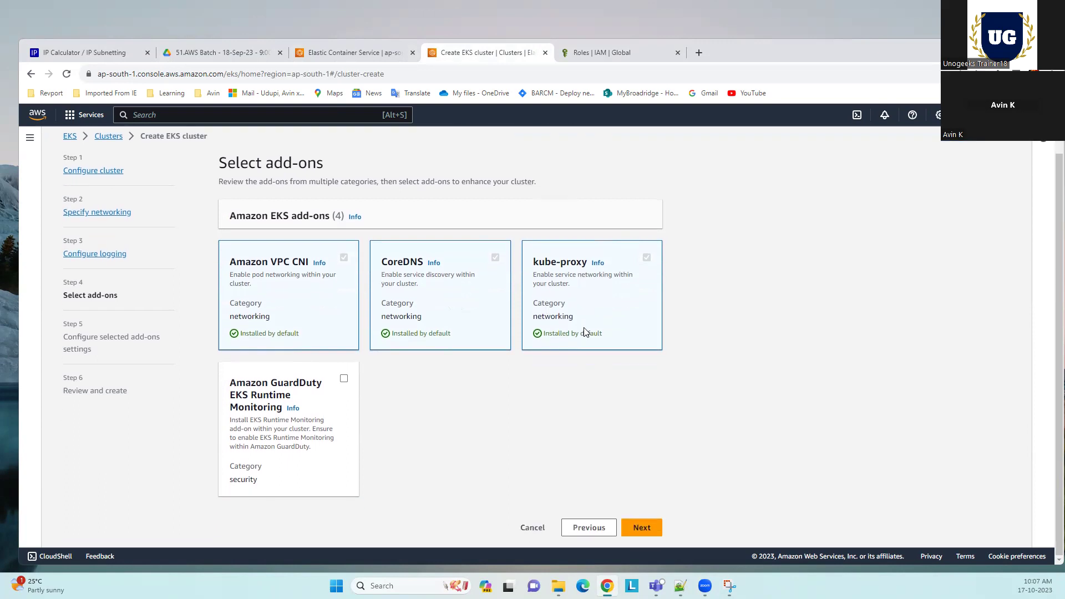
pyautogui.click(642, 527)
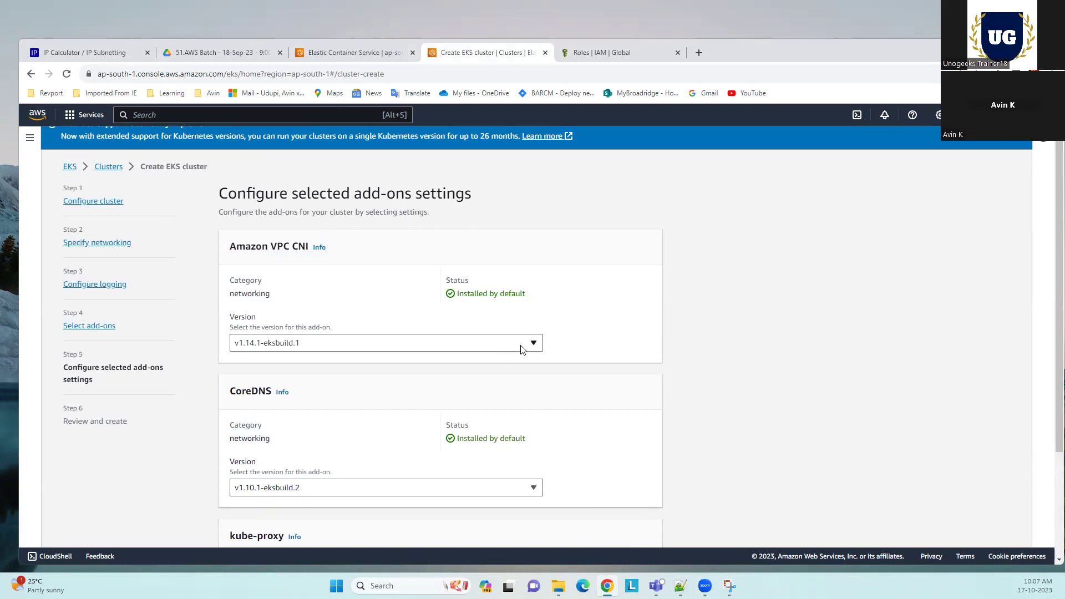
# Keep the default versions of the selected add-ons, then review the demo-cluster-eks configuration and create the cluster.
pyautogui.scroll(-3, 511, 383)
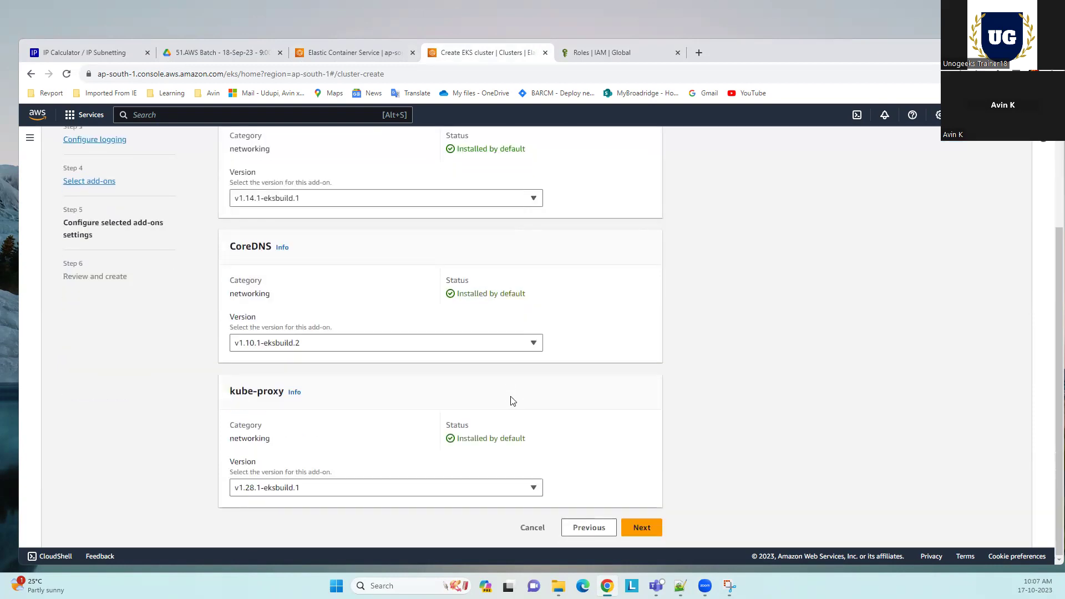
pyautogui.click(639, 528)
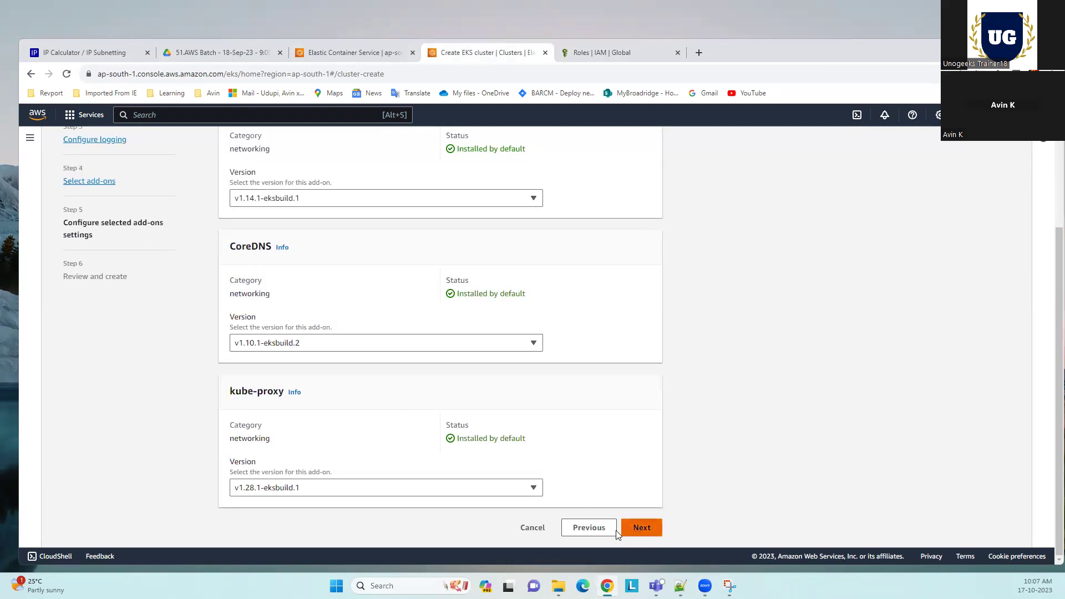
pyautogui.scroll(-2, 437, 417)
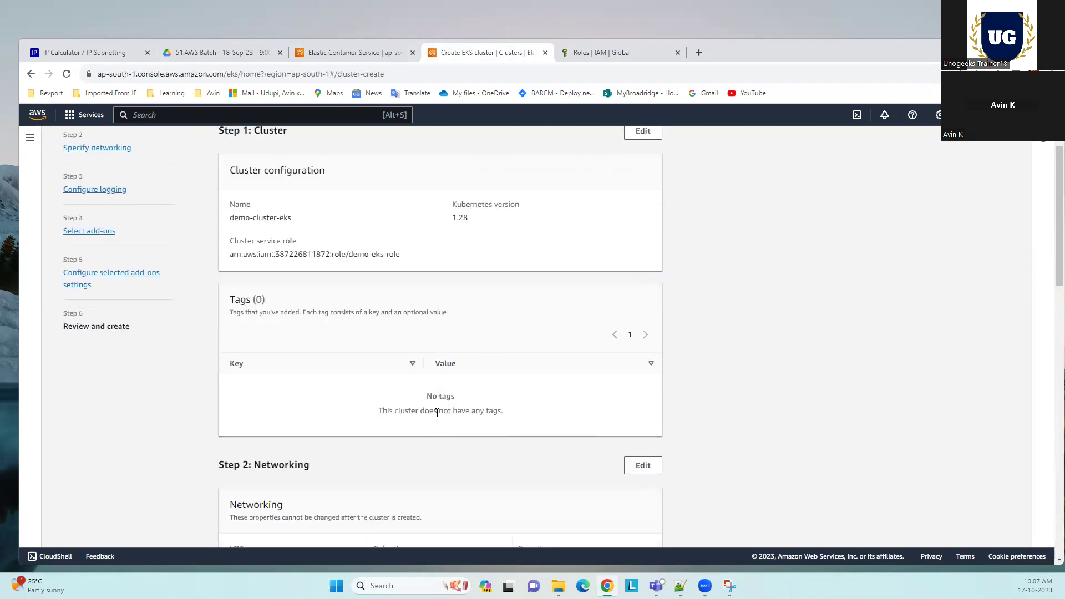
pyautogui.scroll(-4, 411, 409)
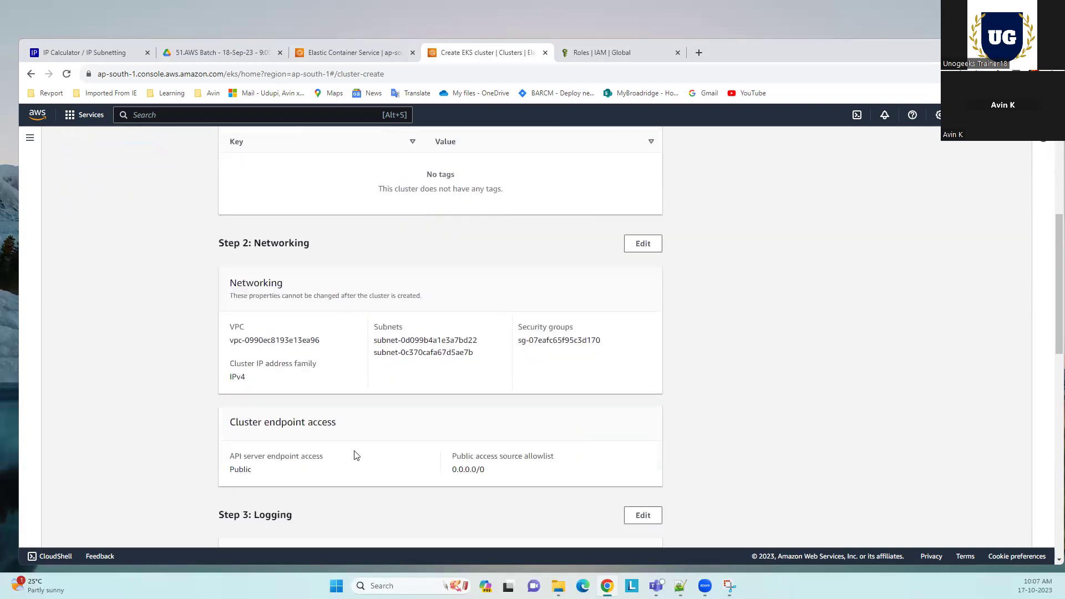
pyautogui.scroll(-5, 617, 414)
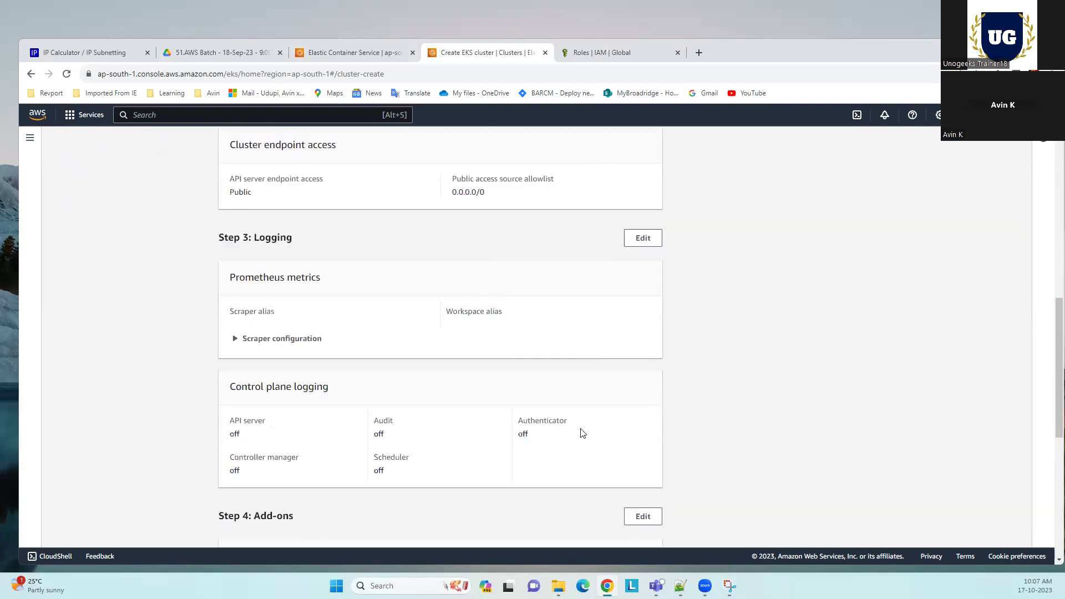
pyautogui.scroll(-3, 549, 428)
pyautogui.scroll(-3, 549, 428)
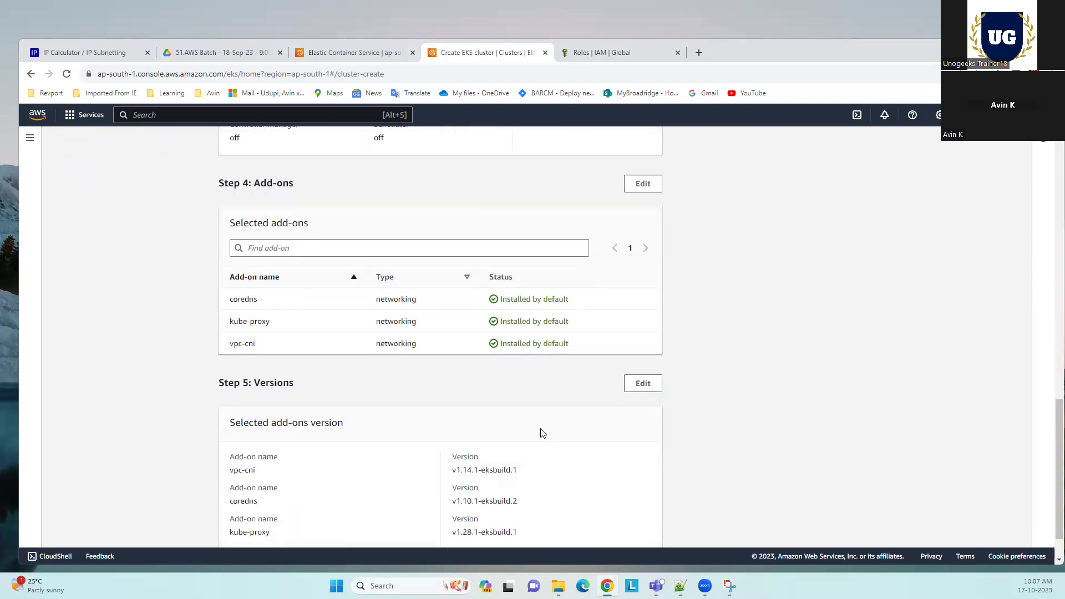
pyautogui.scroll(-1, 562, 385)
pyautogui.click(632, 528)
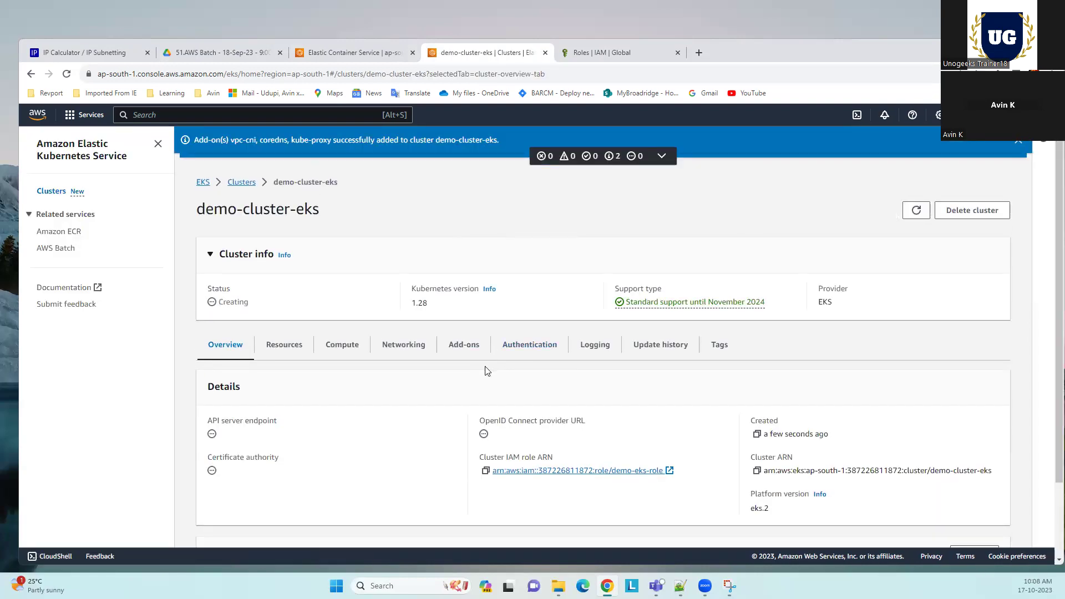
# Check the new cluster's overview, then select demo-cluster-eks in the clusters list and refresh its creation status.
pyautogui.scroll(-3, 486, 378)
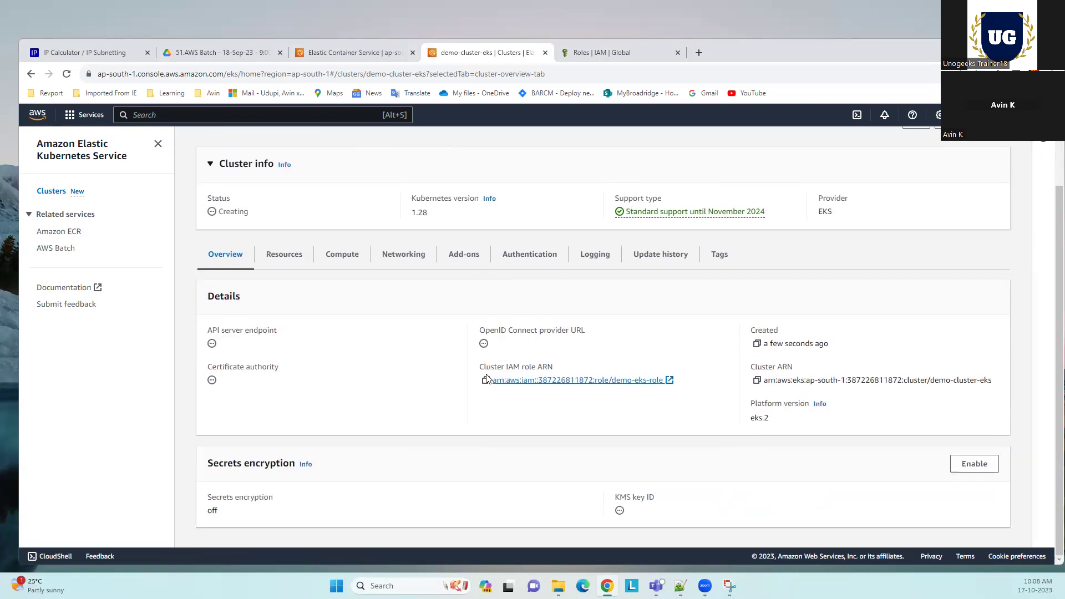
pyautogui.scroll(3, 487, 387)
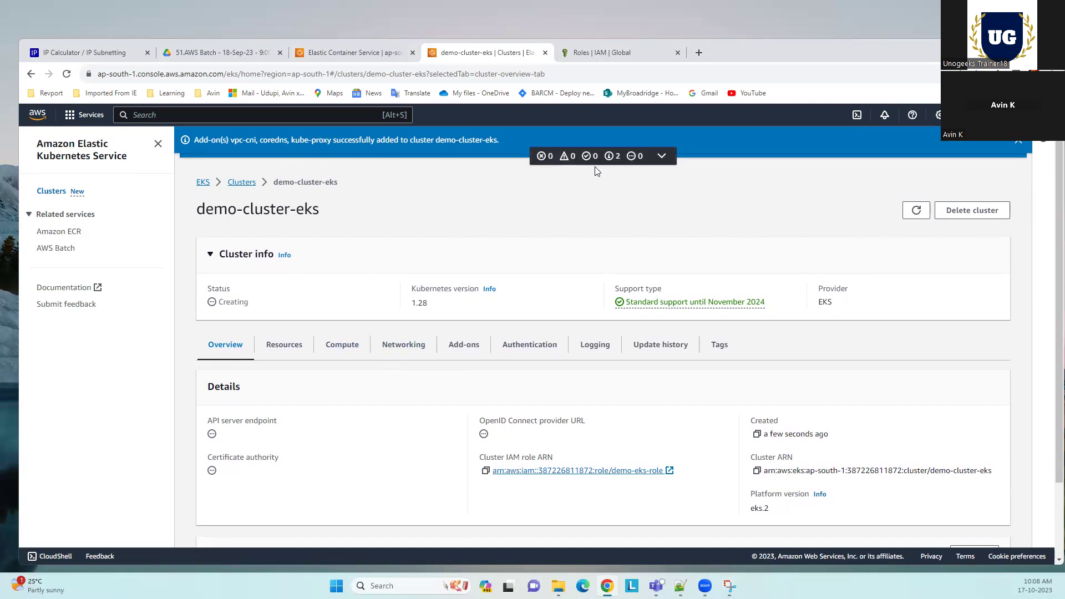
pyautogui.click(245, 184)
pyautogui.click(212, 290)
pyautogui.click(860, 214)
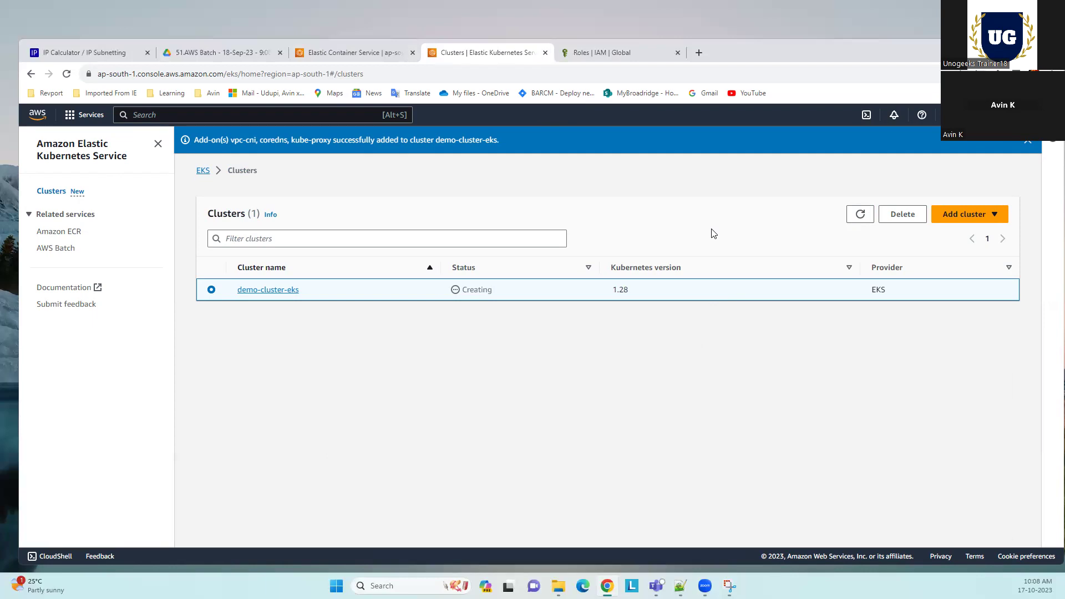
pyautogui.click(858, 213)
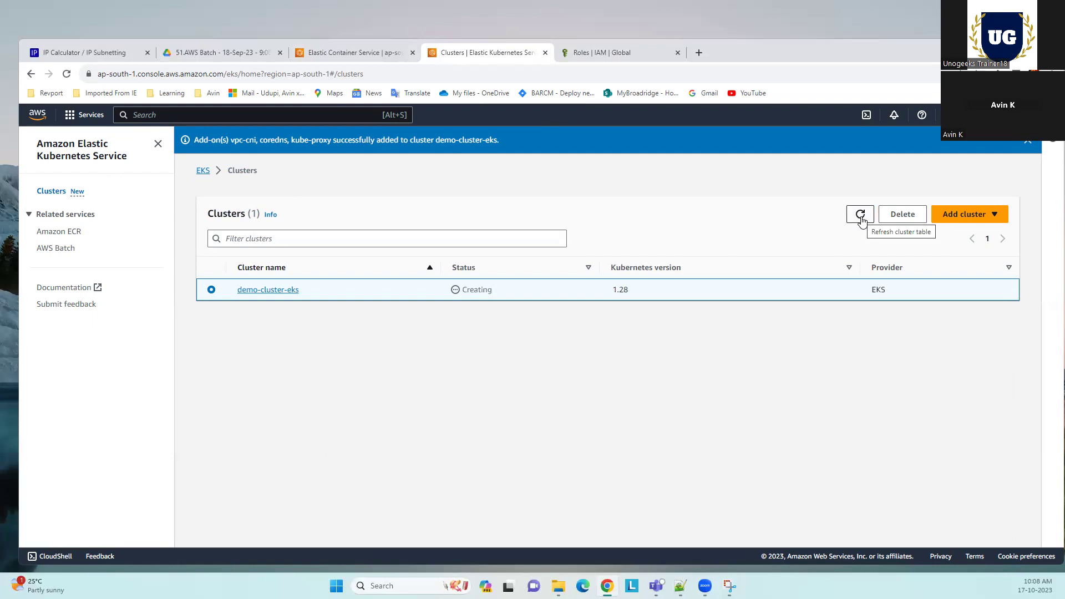
pyautogui.click(861, 220)
pyautogui.click(860, 219)
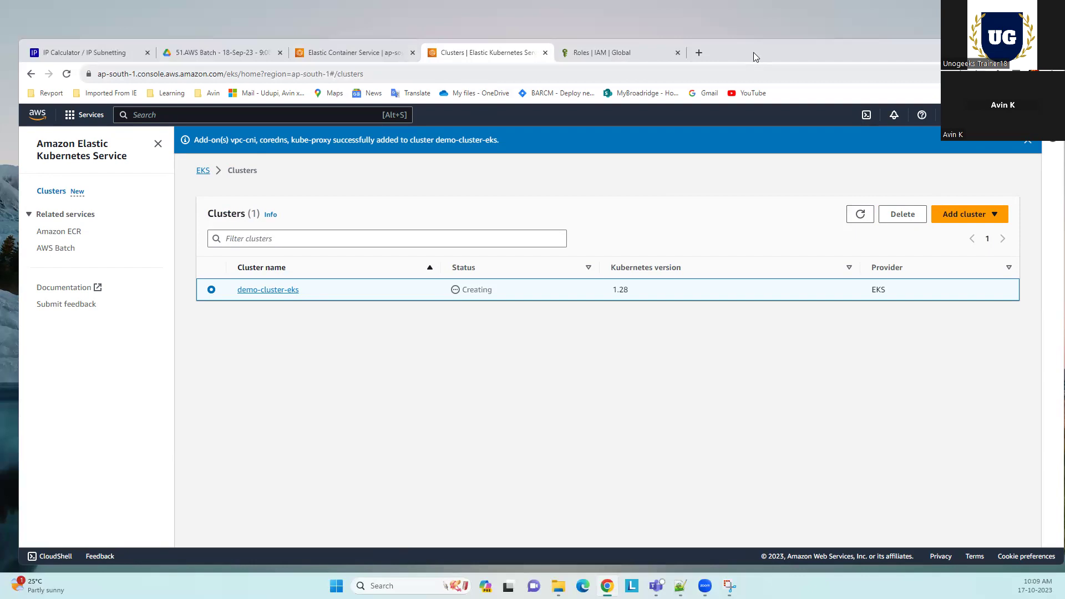
# Open a new browser tab ready for a Google search.
pyautogui.click(699, 52)
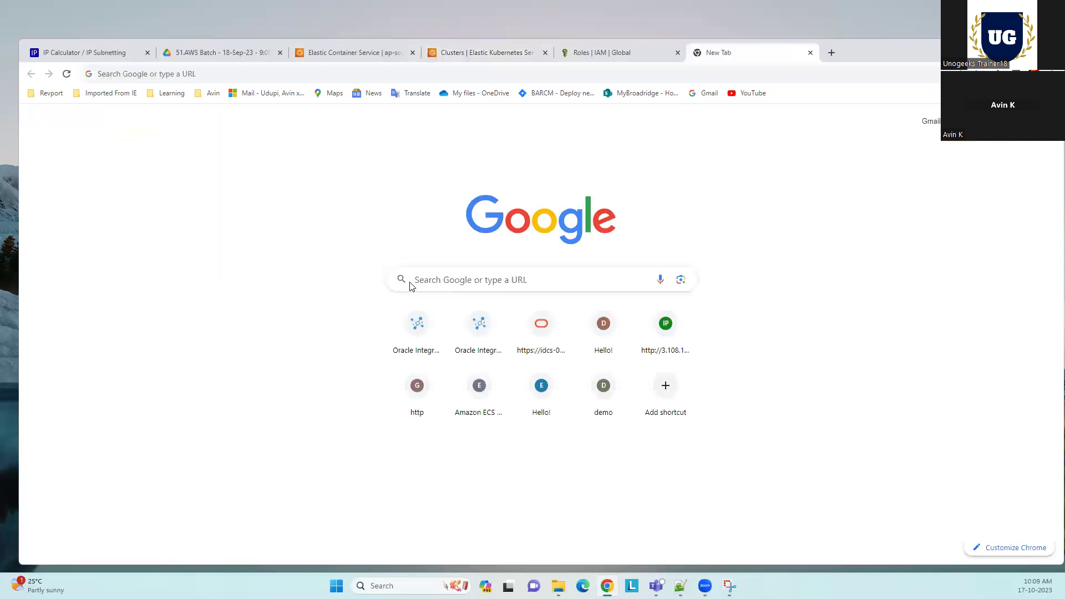
pyautogui.click(412, 284)
pyautogui.write('cube')
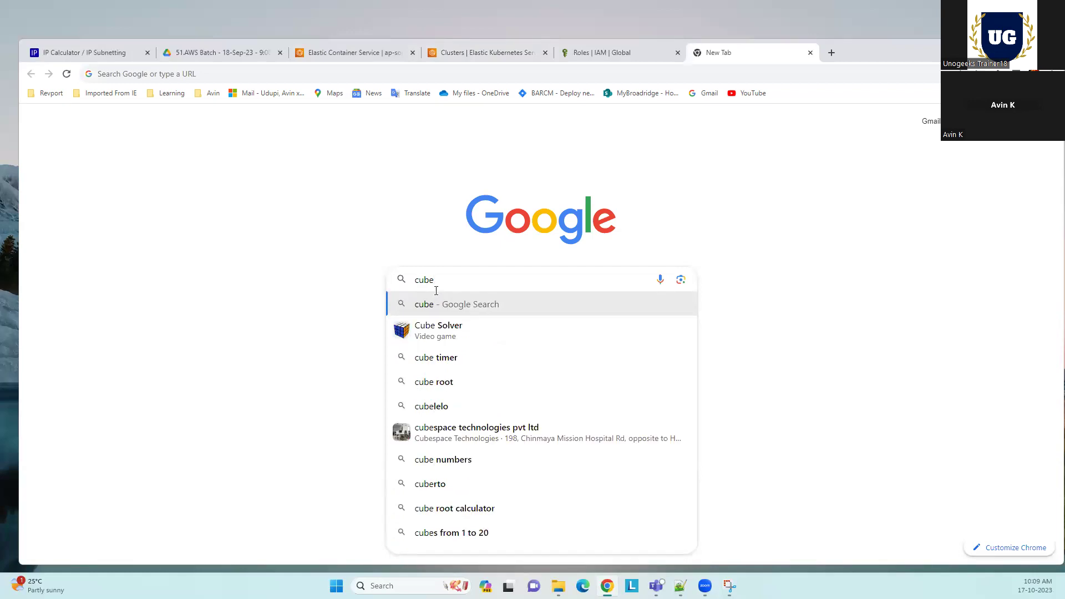
pyautogui.press('BackSpace')
pyautogui.press('BackSpace')
pyautogui.press('BackSpace')
pyautogui.press('BackSpace')
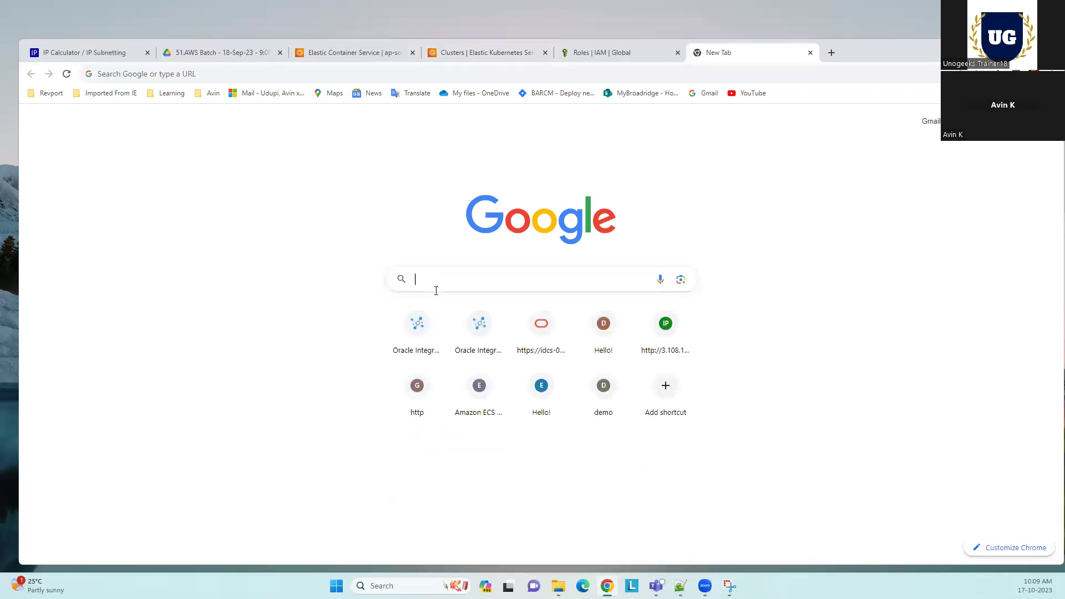
# Search Google for kubectl using the suggested query.
pyautogui.write('kube')
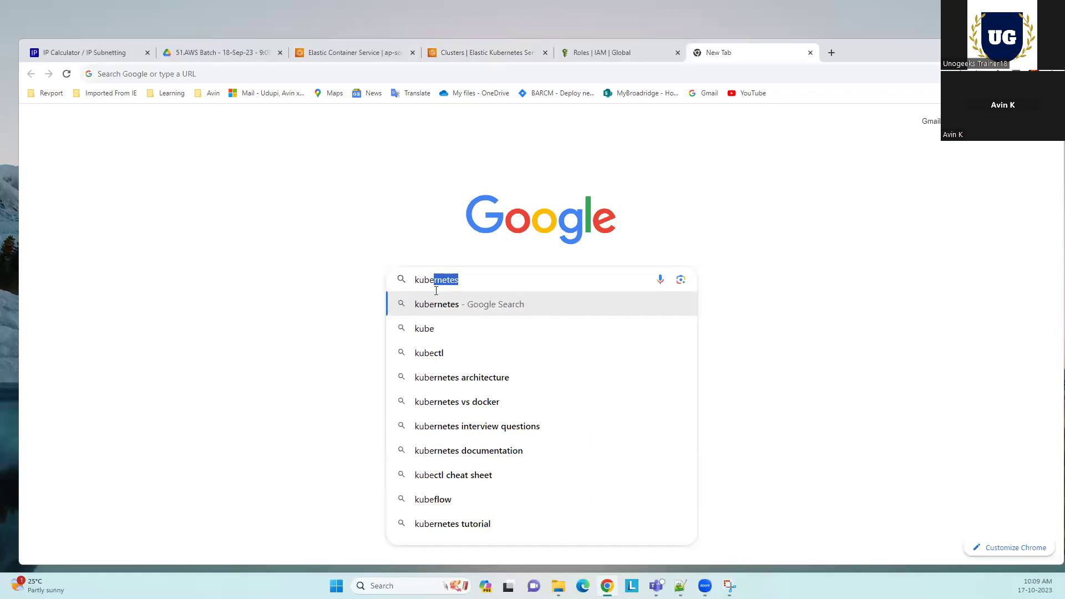
pyautogui.press('Down')
pyautogui.press('Down')
pyautogui.press('Return')
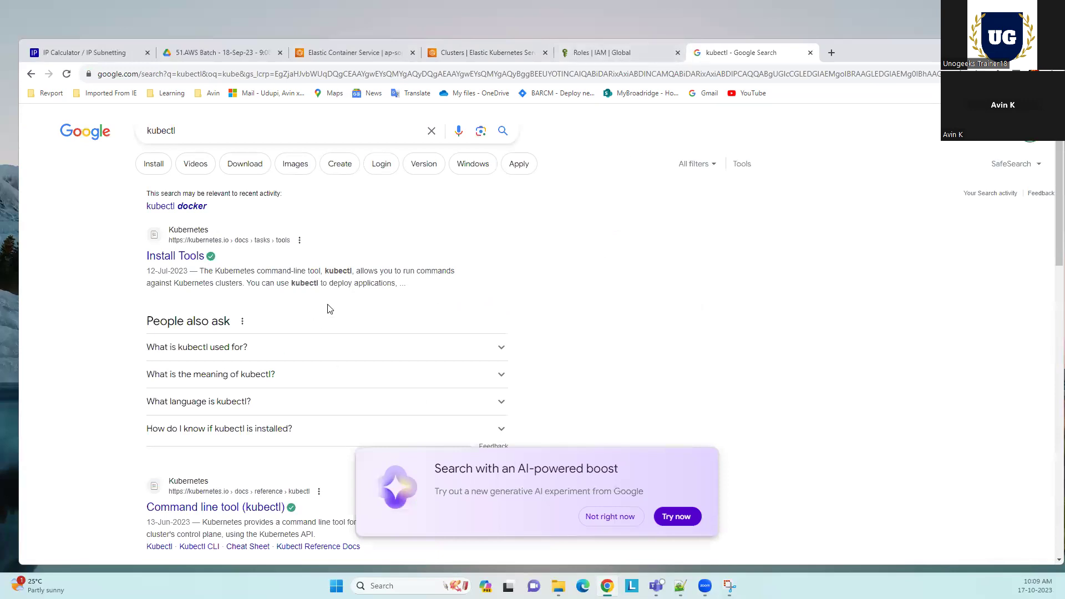
# Open the Kubernetes Install Tools page and read the kubectl installation methods in its Windows guide.
pyautogui.click(165, 257)
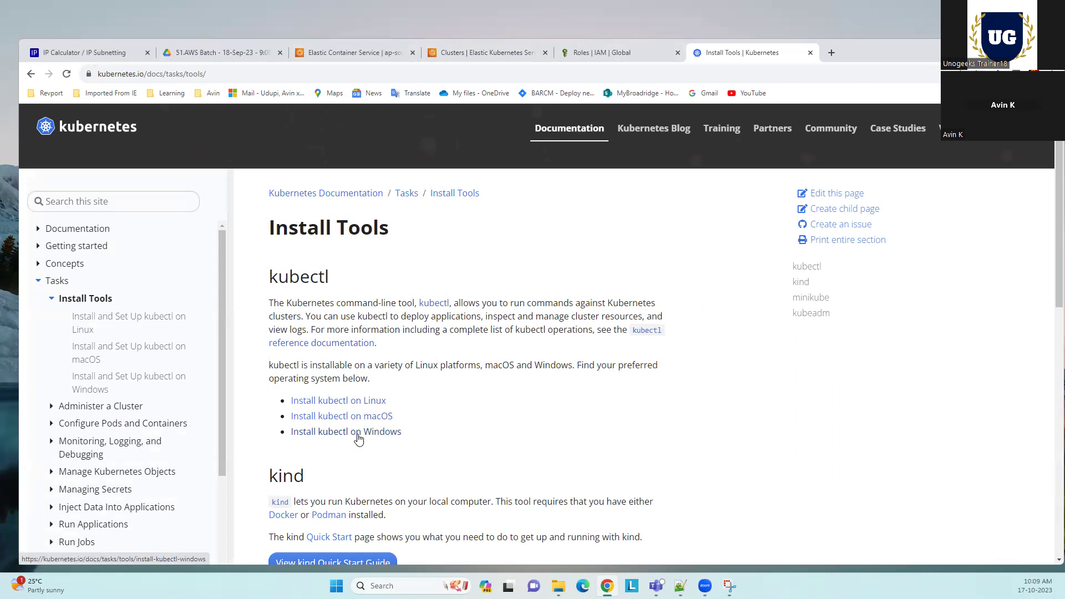
pyautogui.click(394, 434)
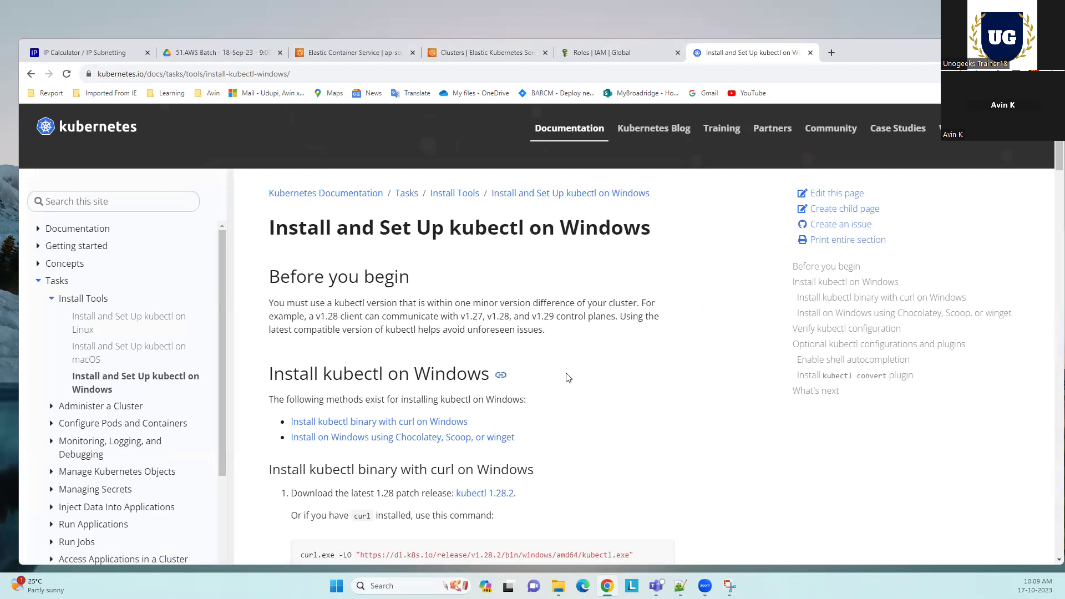
pyautogui.scroll(-1, 552, 382)
pyautogui.scroll(-1, 552, 382)
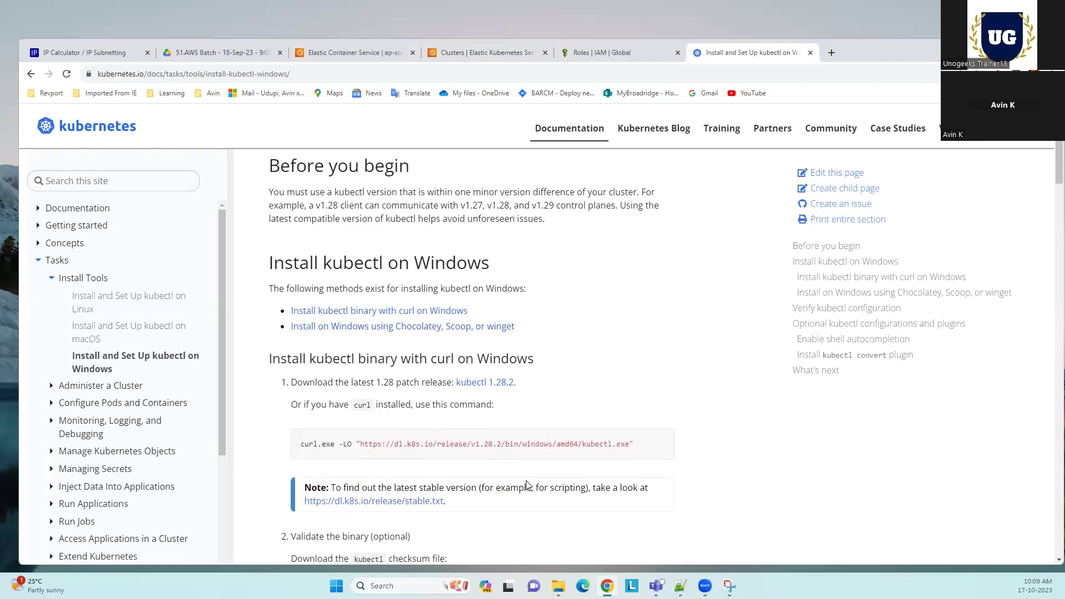
pyautogui.scroll(-1, 527, 486)
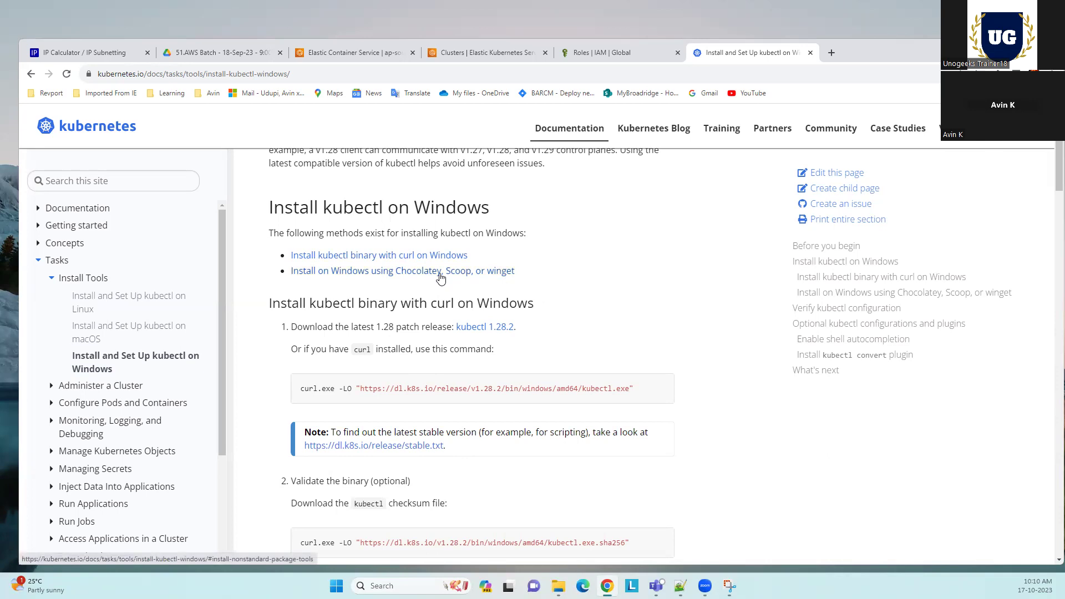
# Open the section on installing kubectl with Chocolatey, Scoop or winget and read through its installation and verification instructions.
pyautogui.scroll(-1, 501, 441)
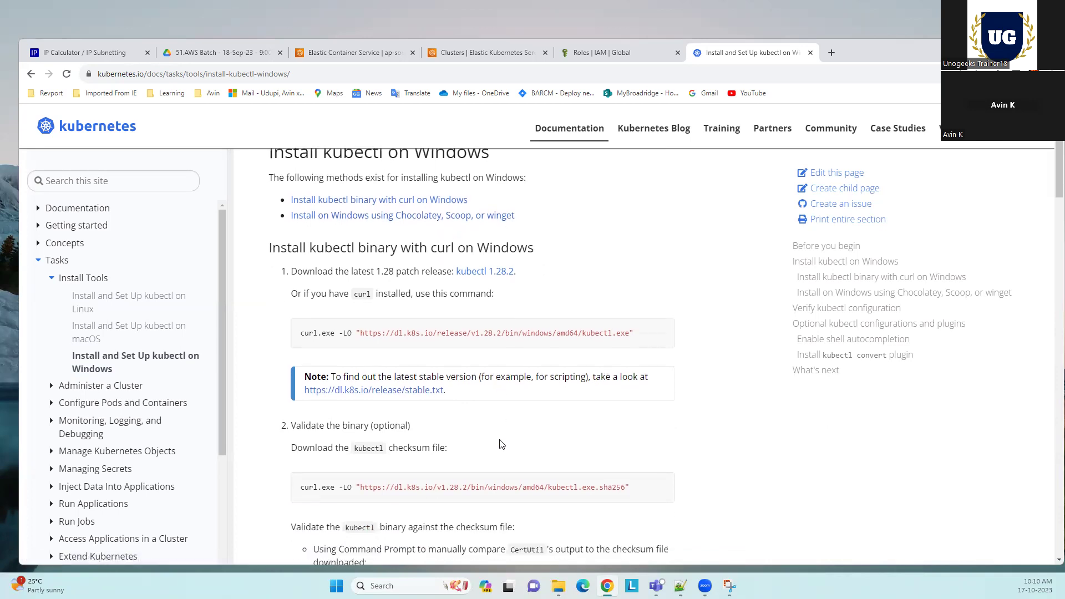
pyautogui.scroll(2, 483, 410)
pyautogui.click(471, 273)
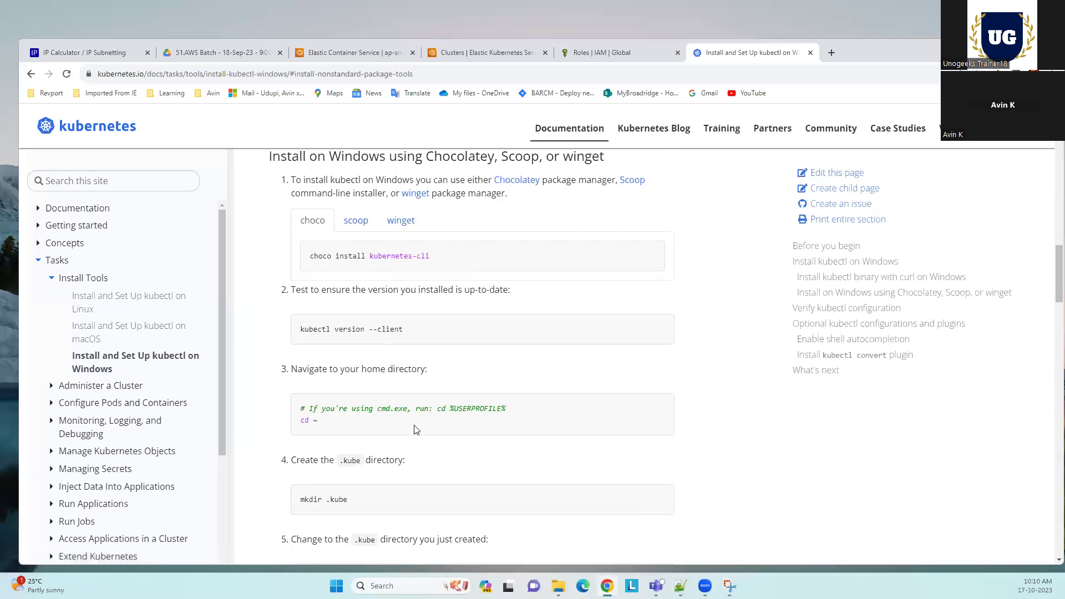
pyautogui.scroll(-7, 416, 430)
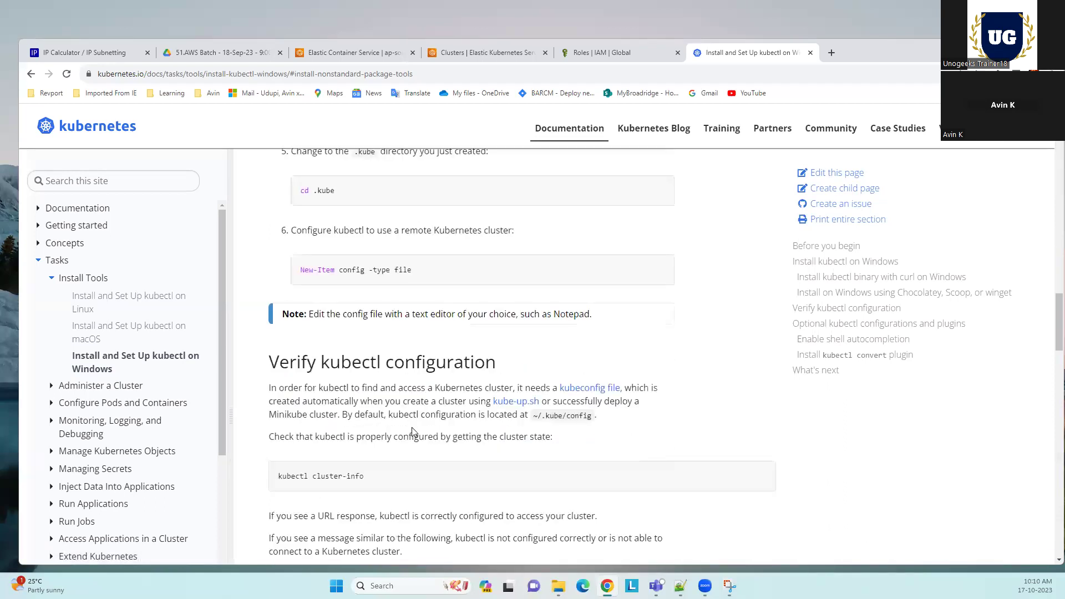
pyautogui.scroll(-7, 412, 428)
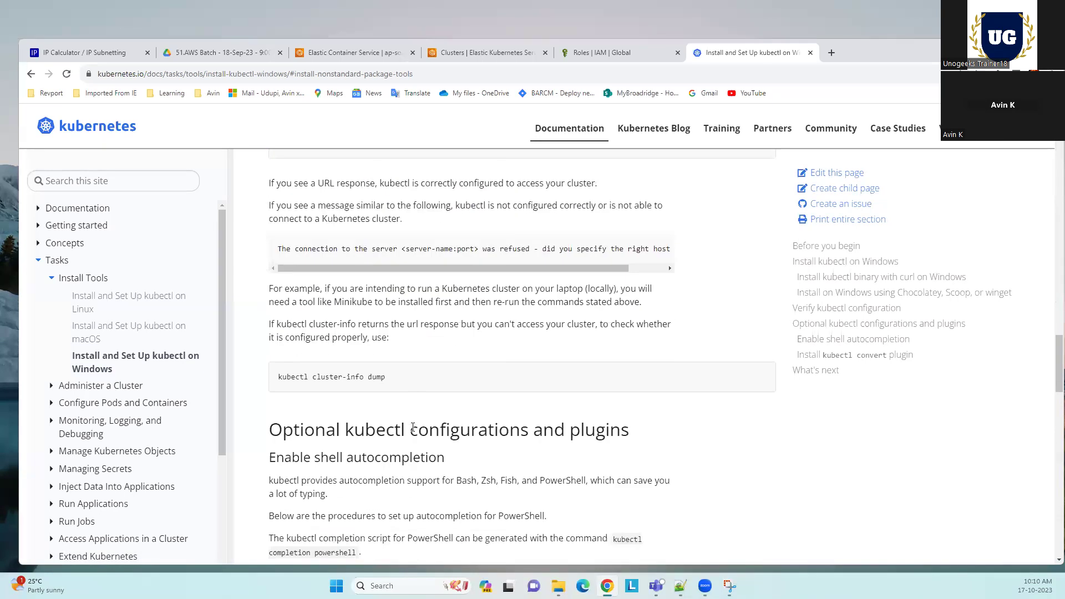
pyautogui.scroll(8, 412, 427)
pyautogui.scroll(8, 413, 427)
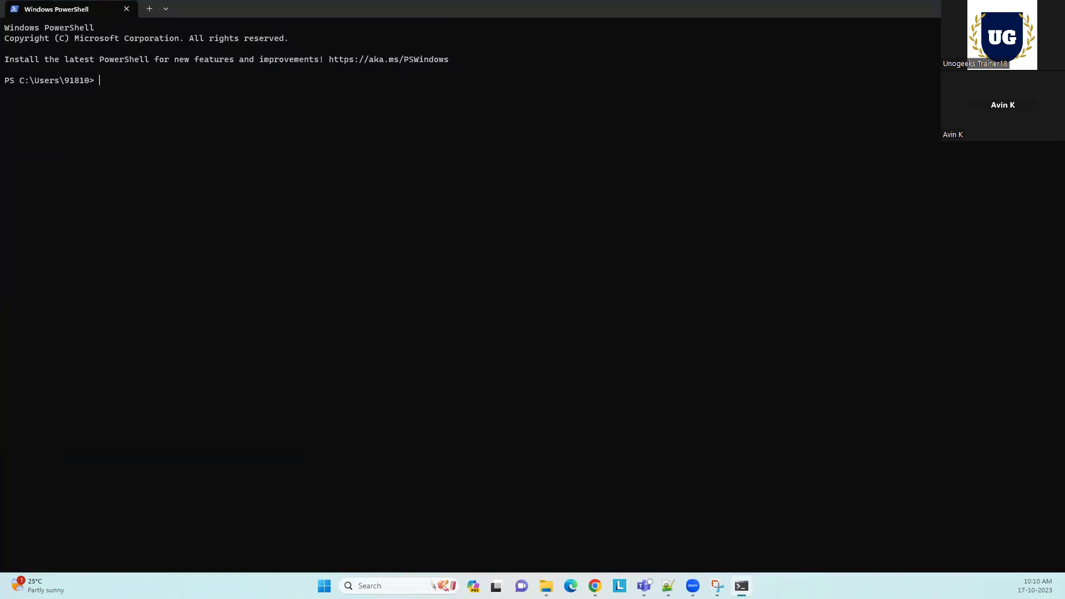
# Copy the Chocolatey install command from the page and try running "choco install kubernetes-cli" in PowerShell.
pyautogui.press('super+Down')
pyautogui.hotkey('alt', 'Tab')
pyautogui.moveTo(430, 367); pyautogui.dragTo(305, 373)
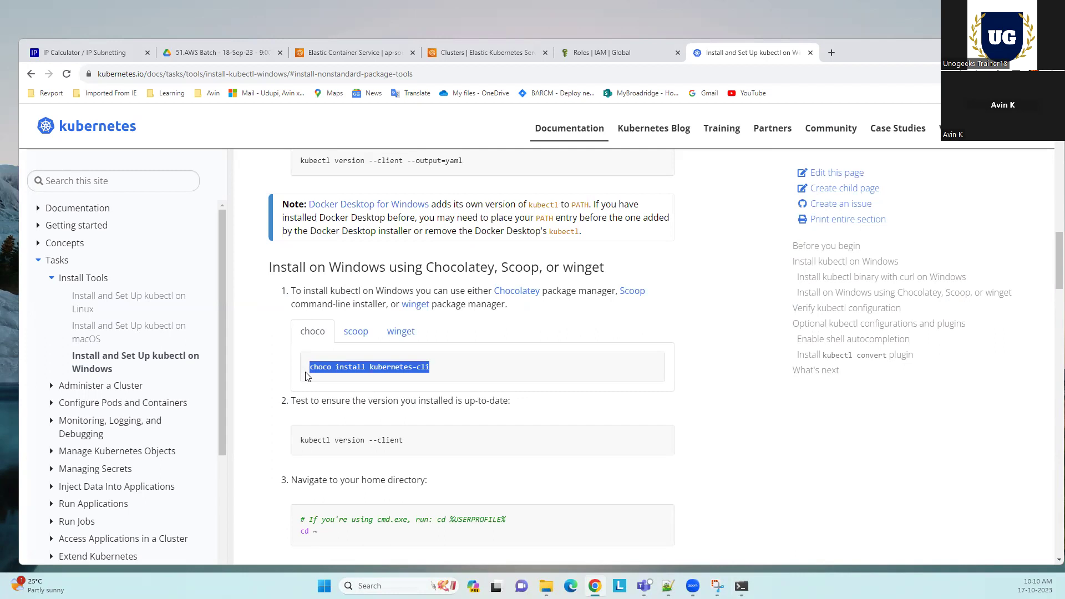
pyautogui.press('super+shift+s')
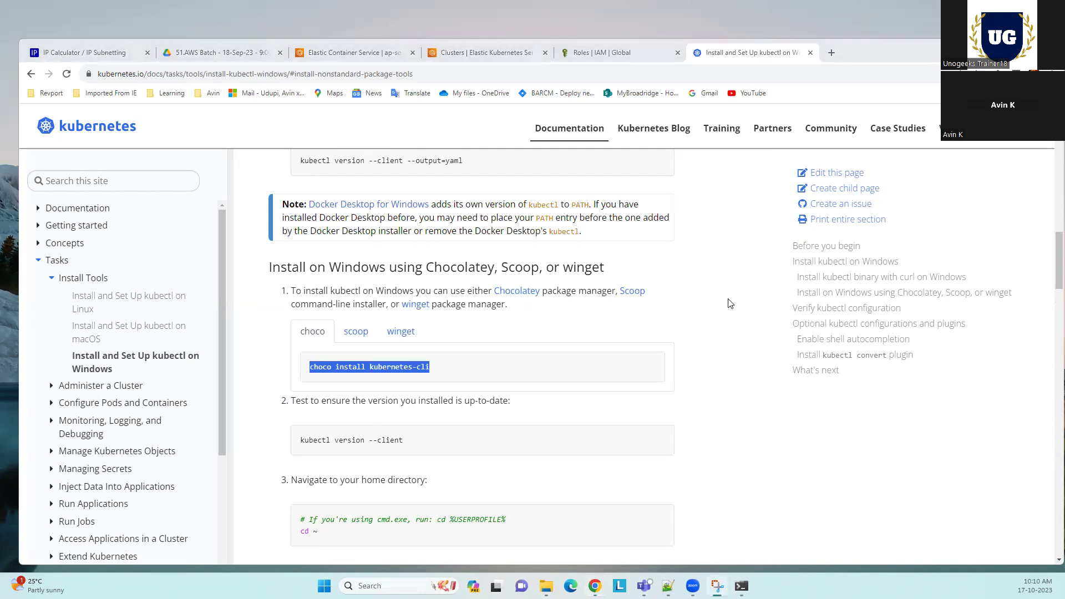
pyautogui.write('choco install kubernetes-cli')
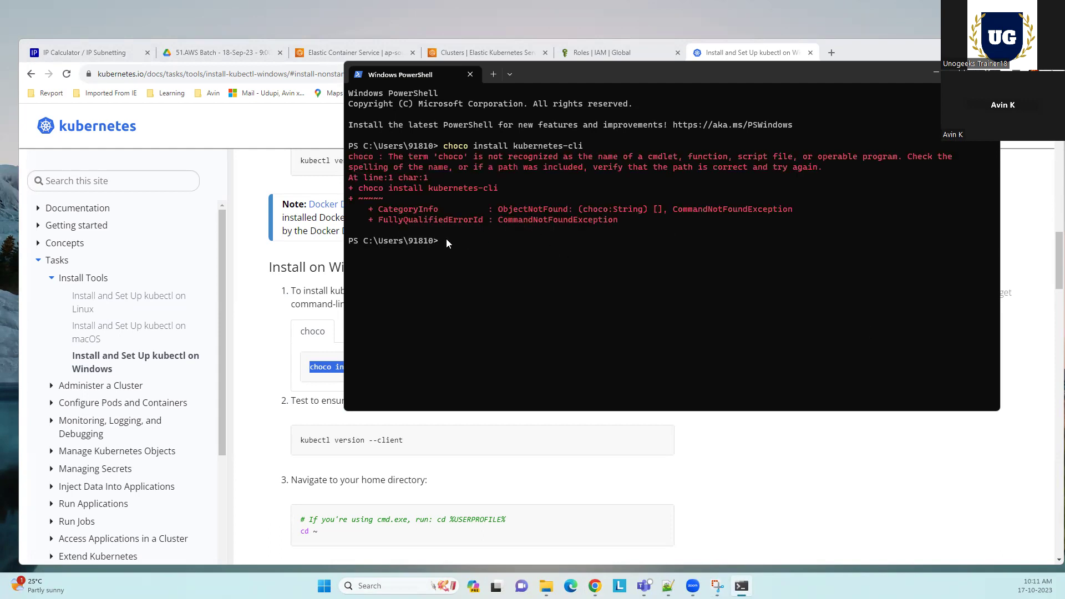
# Return to the kubectl page and review the curl-based instructions for downloading and validating the binary on Windows.
pyautogui.click(846, 463)
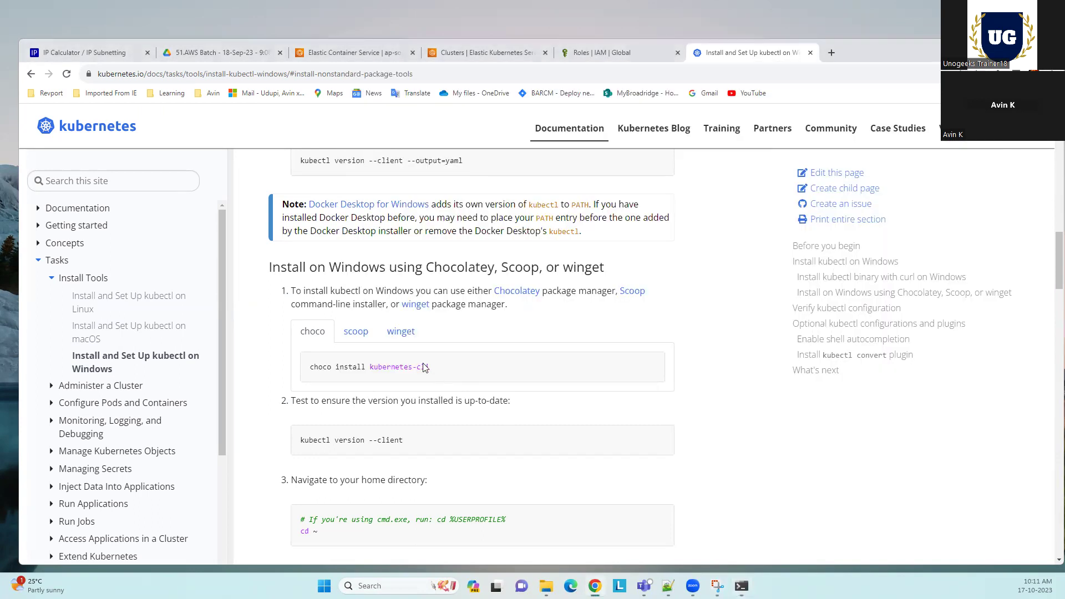
pyautogui.scroll(12, 351, 332)
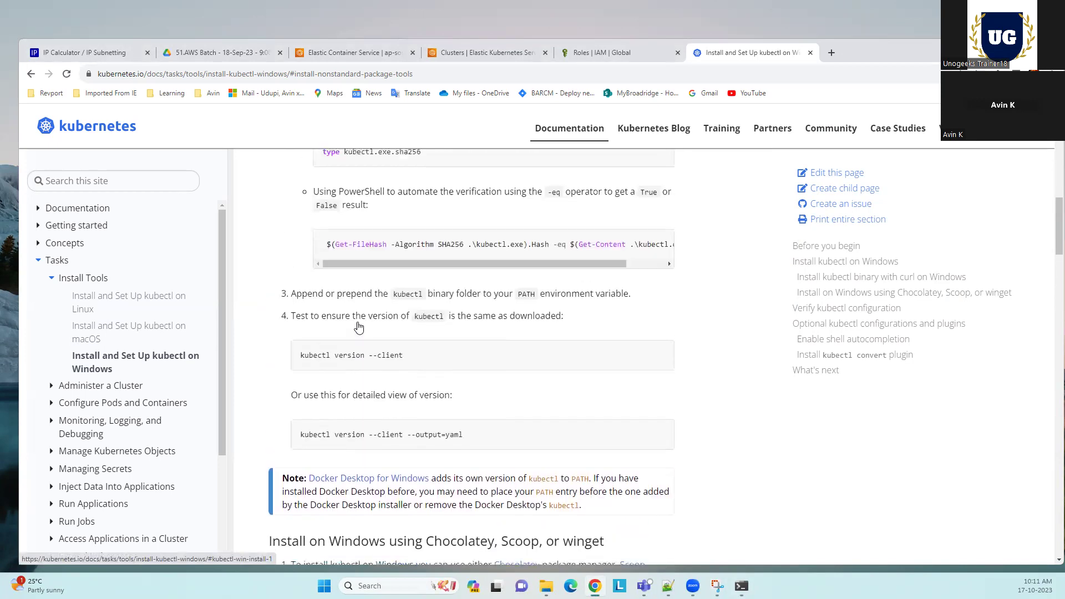
pyautogui.scroll(4, 360, 310)
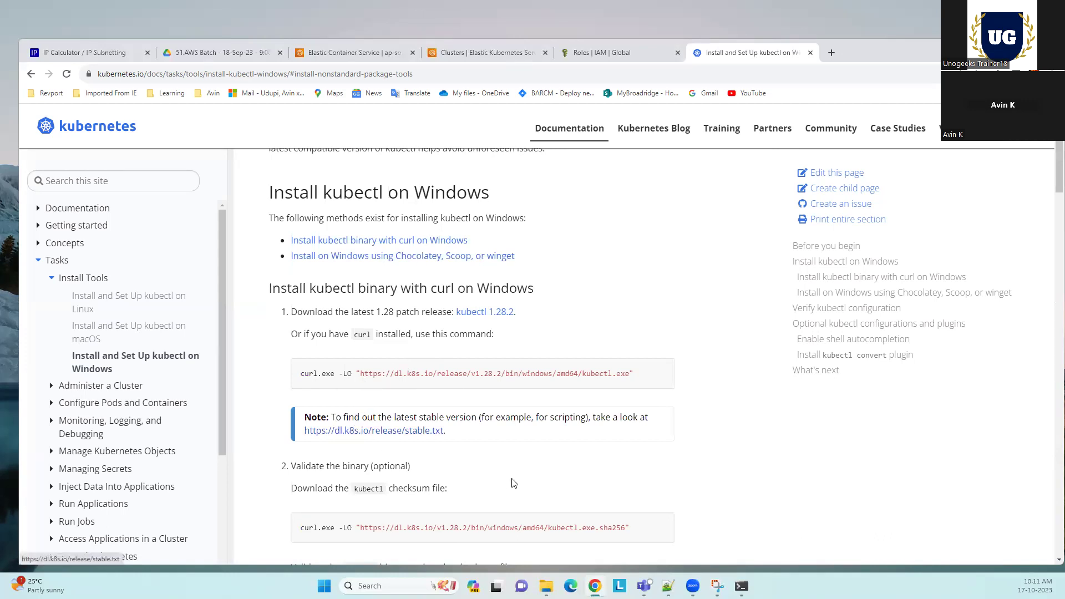
pyautogui.scroll(-1, 518, 486)
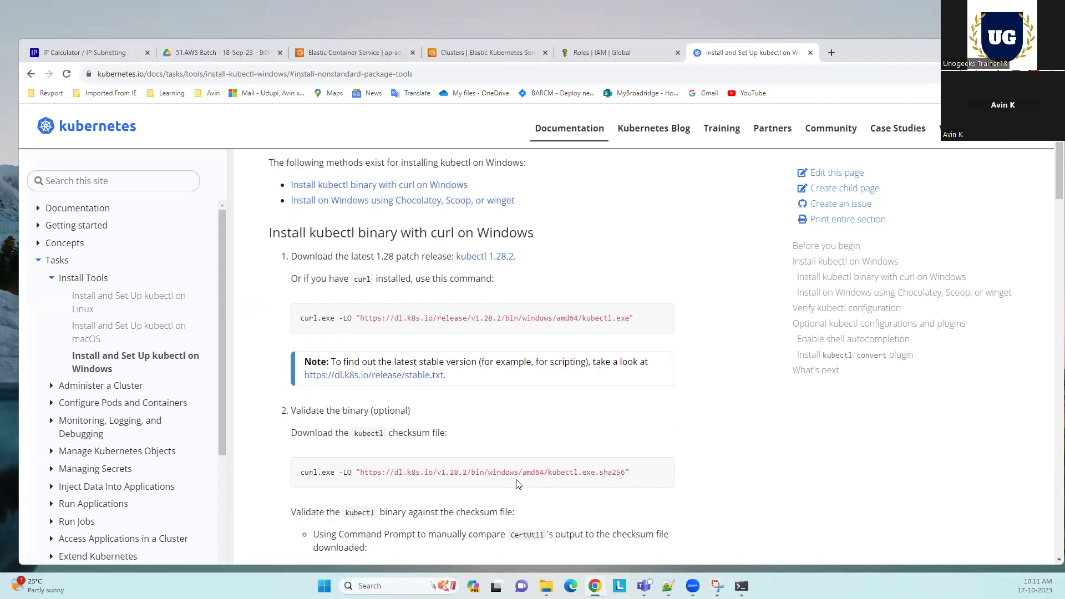
pyautogui.scroll(3, 376, 365)
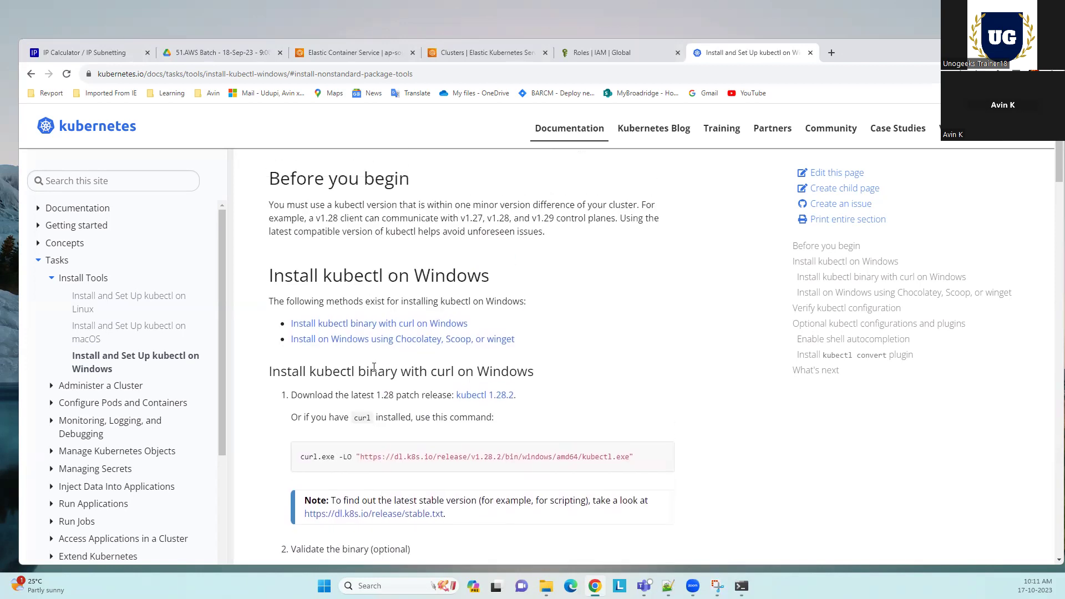
pyautogui.scroll(1, 374, 367)
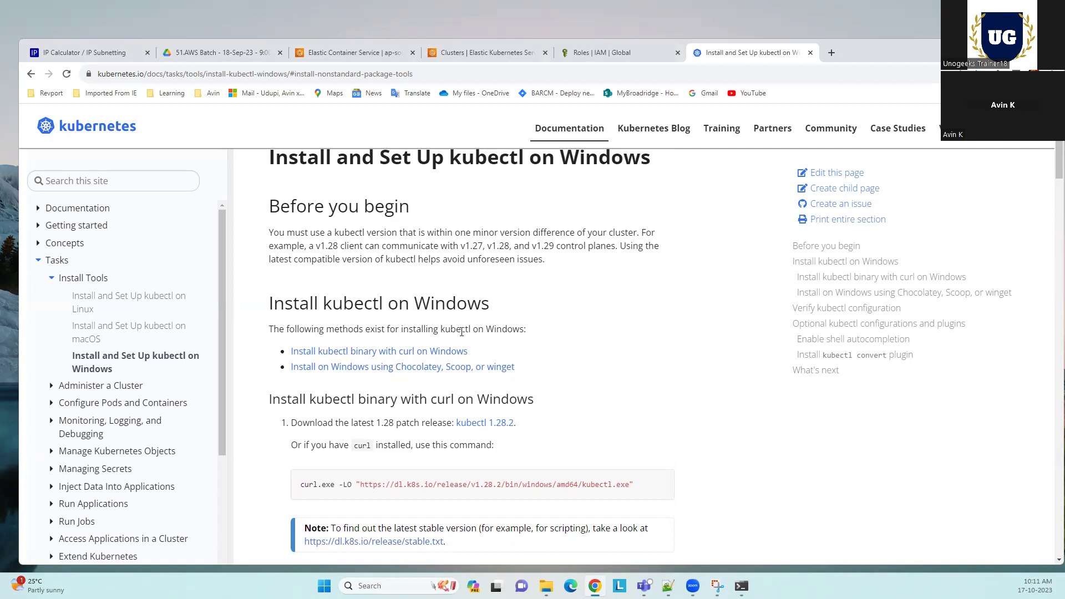
pyautogui.moveTo(441, 329); pyautogui.dragTo(520, 330)
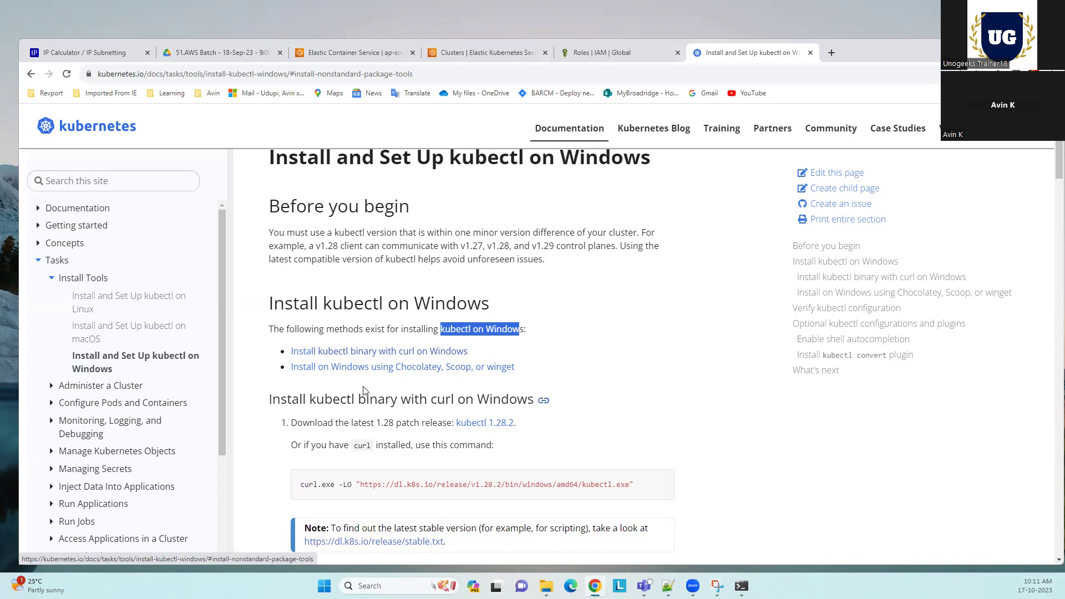
pyautogui.scroll(-1, 430, 471)
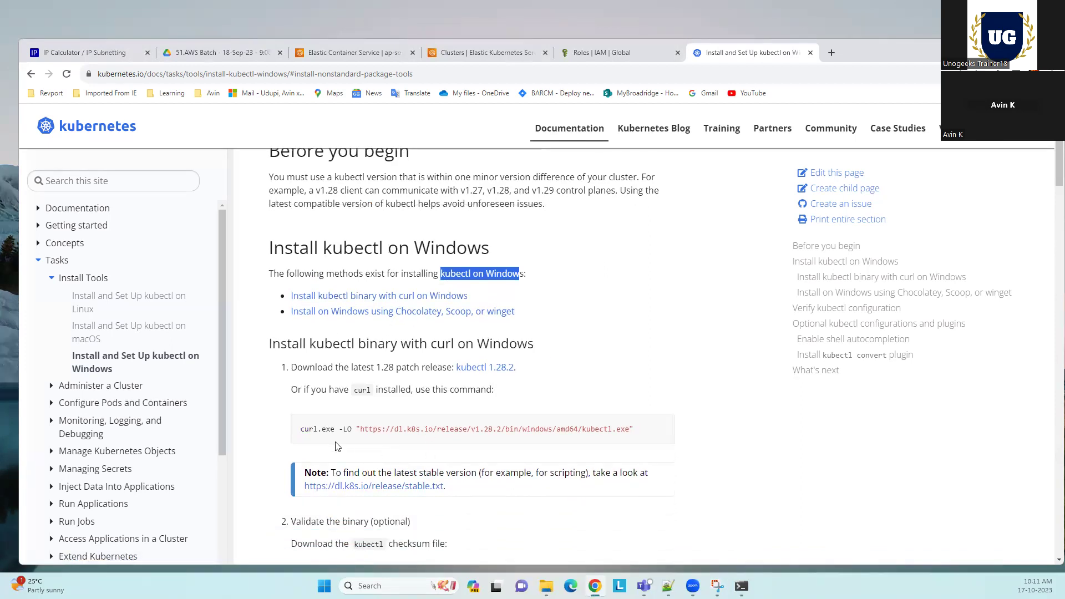
pyautogui.scroll(-1, 513, 464)
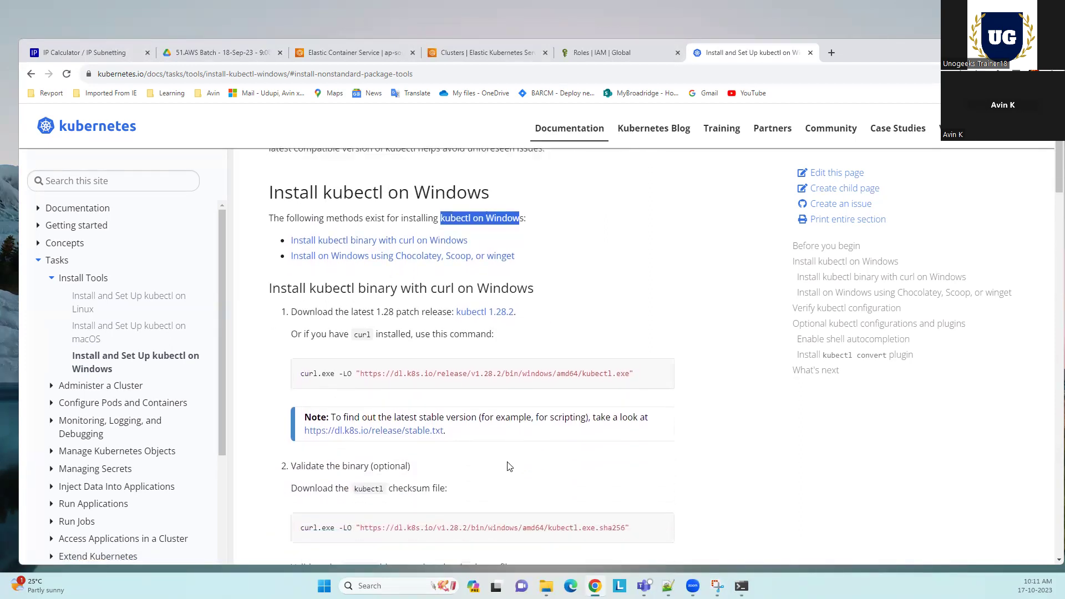
pyautogui.scroll(-1, 510, 466)
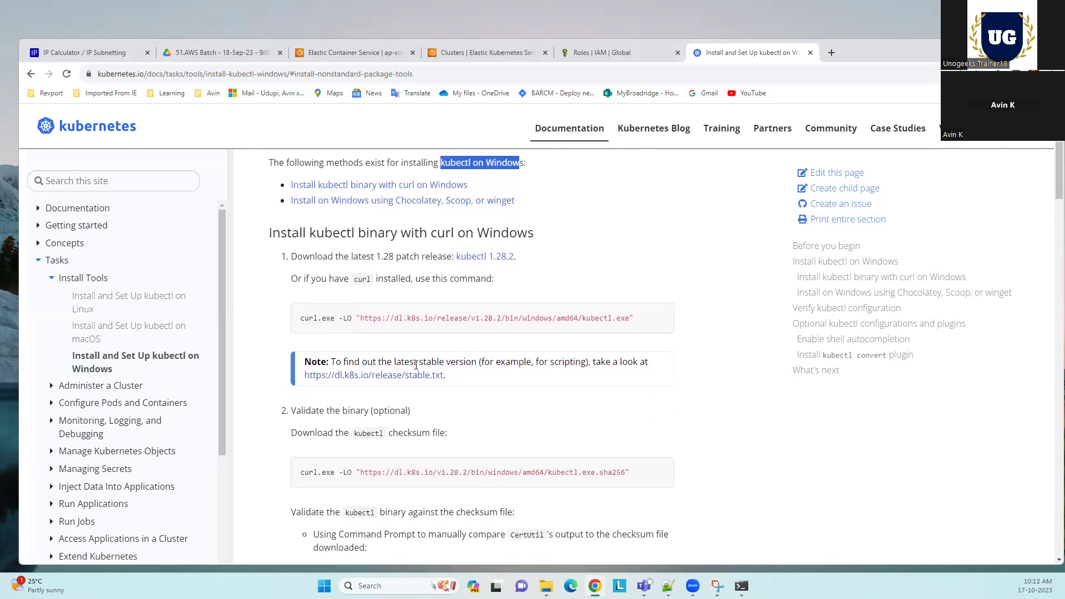
pyautogui.scroll(-1, 420, 437)
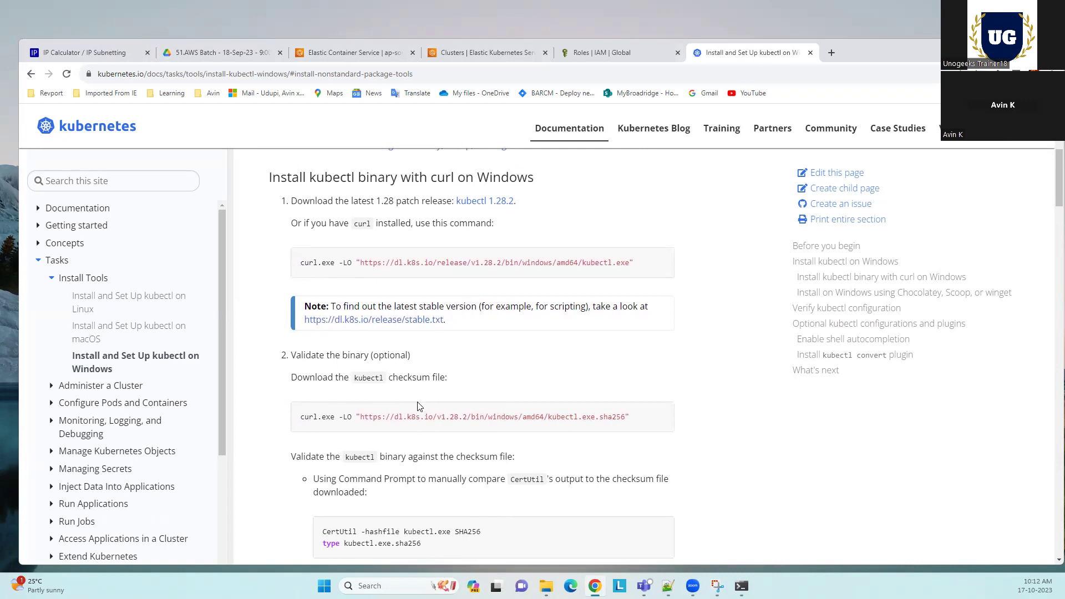
pyautogui.scroll(-1, 486, 440)
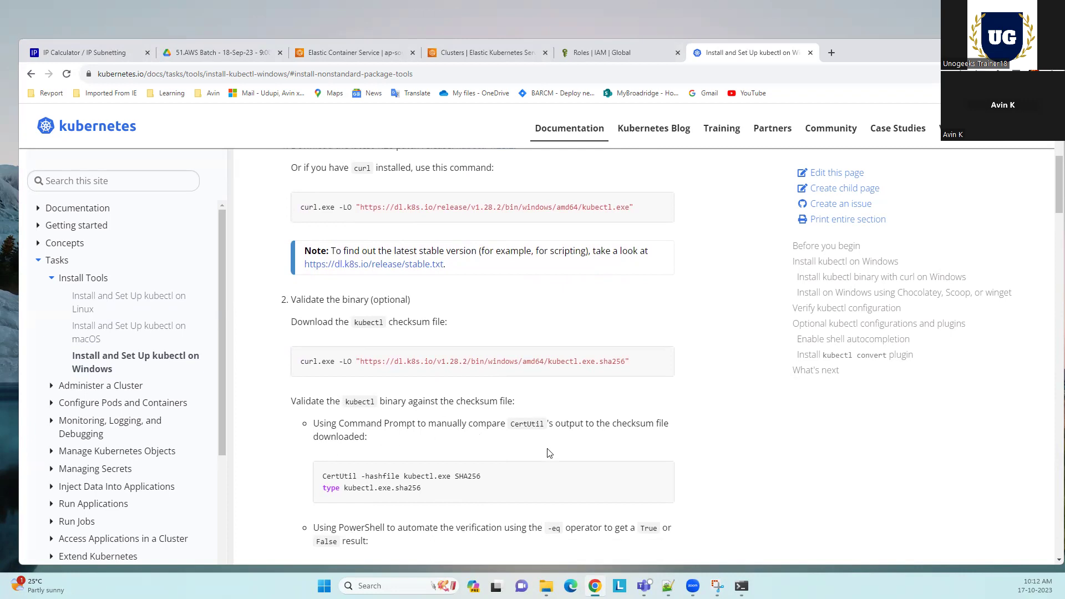
pyautogui.scroll(-2, 548, 453)
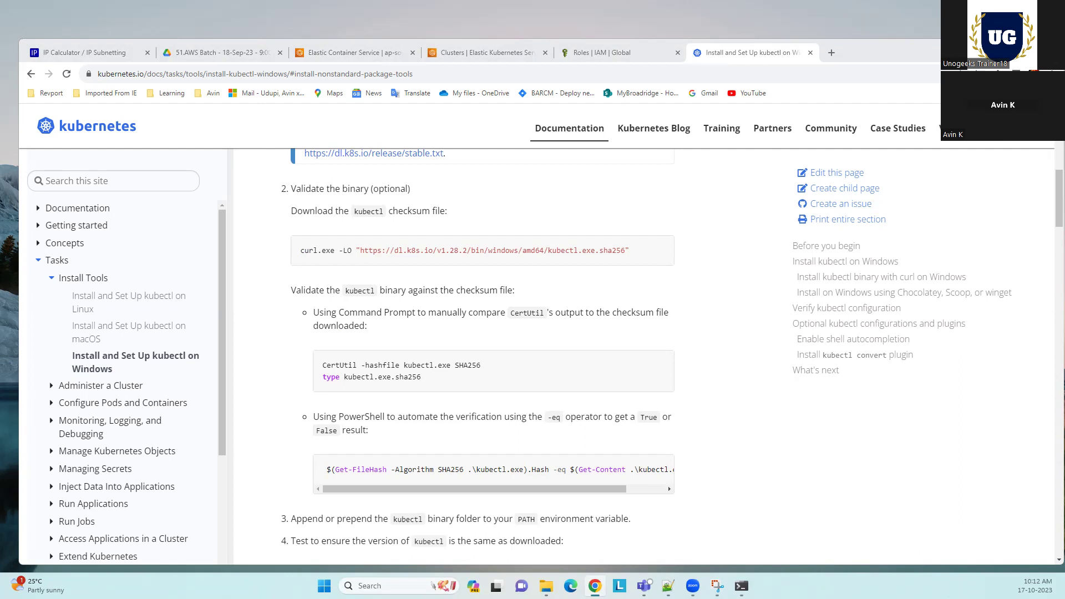
# Try to install Chocolatey in PowerShell by running its install.ps1 script with the execution policy set to Bypass for the process.
pyautogui.hotkey('alt', 'Tab')
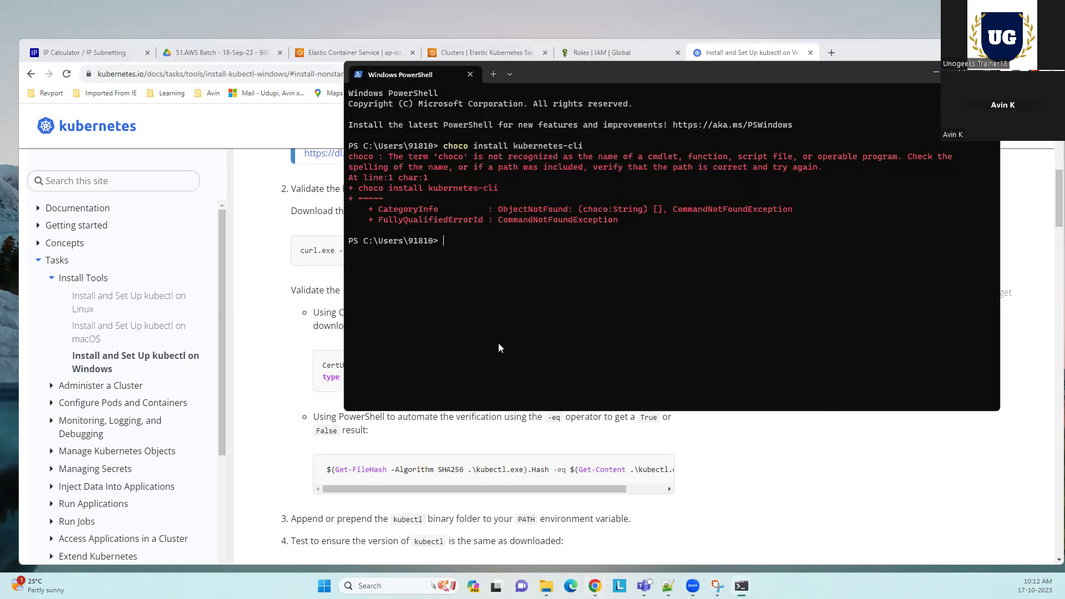
pyautogui.write("Set-ExecutionPolicy Bypass -Scope Process -Force; [System.Net.ServicePointManager]::SecurityProtocol = [System.Net.ServicePointManager]::SecurityProtocol -bor 3072; iex ((New-Object System.Net.WebClient).DownloadString('https://community.chocolatey.org/install.ps1'))")
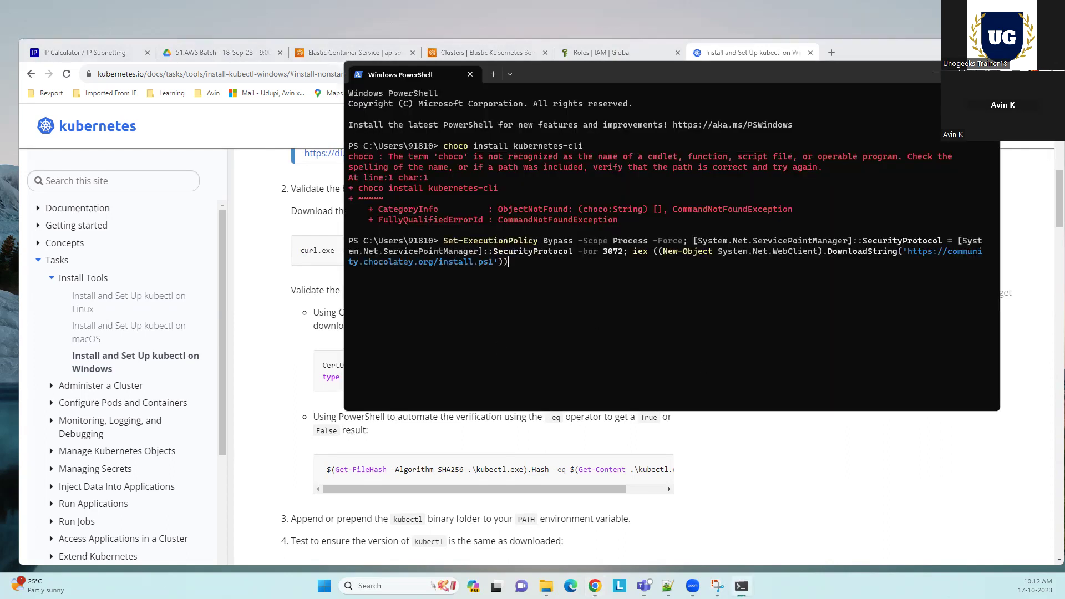
pyautogui.press('Return')
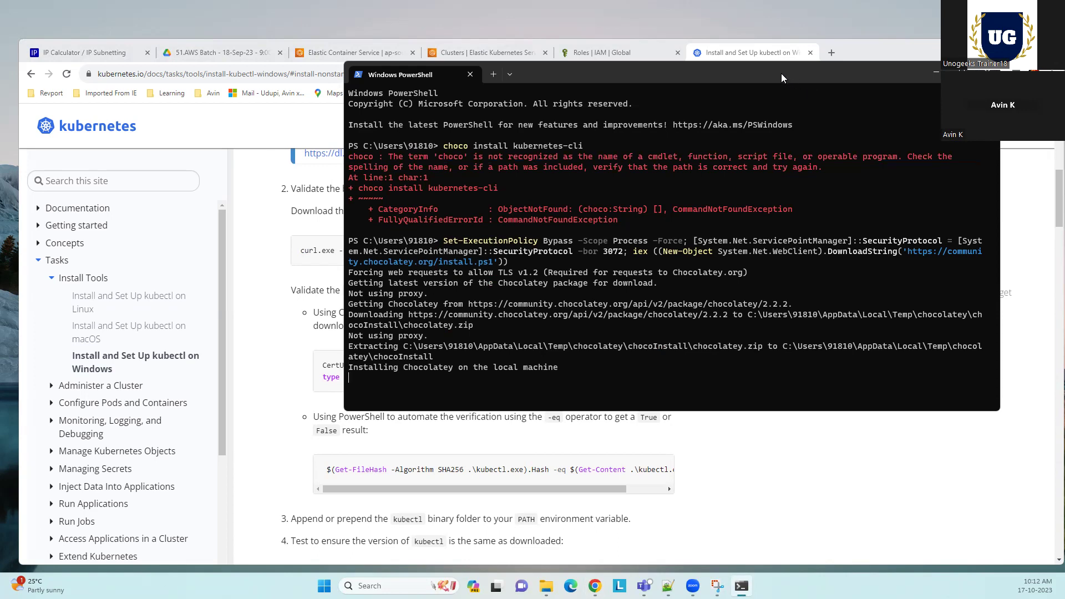
pyautogui.moveTo(787, 78); pyautogui.dragTo(594, 123)
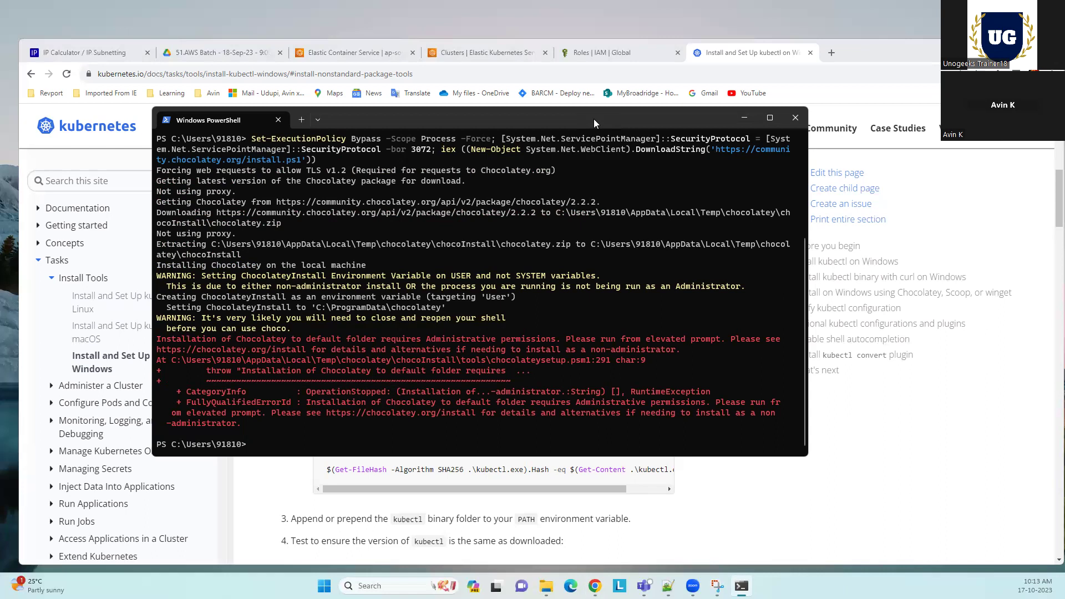
# Rerun the Chocolatey install script in an administrator PowerShell window and check the installation with the choco command.
pyautogui.rightClick(402, 114)
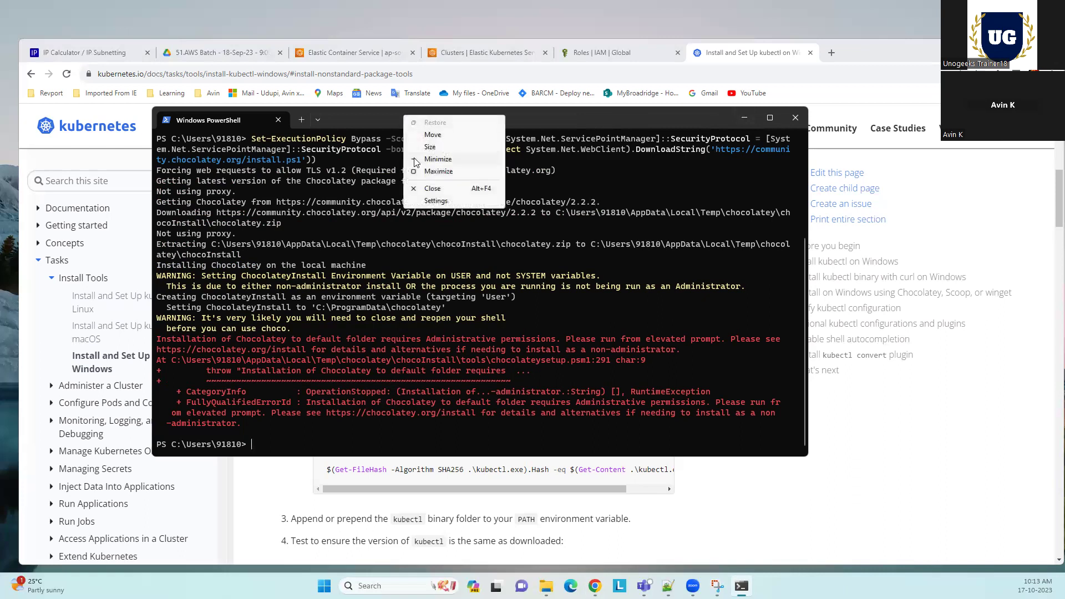
pyautogui.click(221, 122)
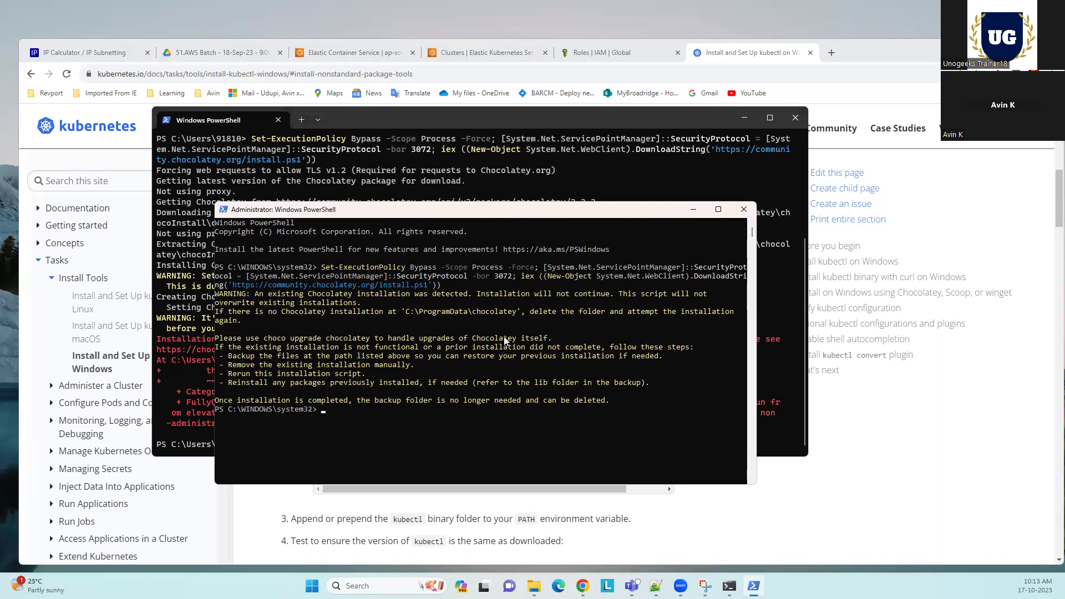
pyautogui.click(384, 441)
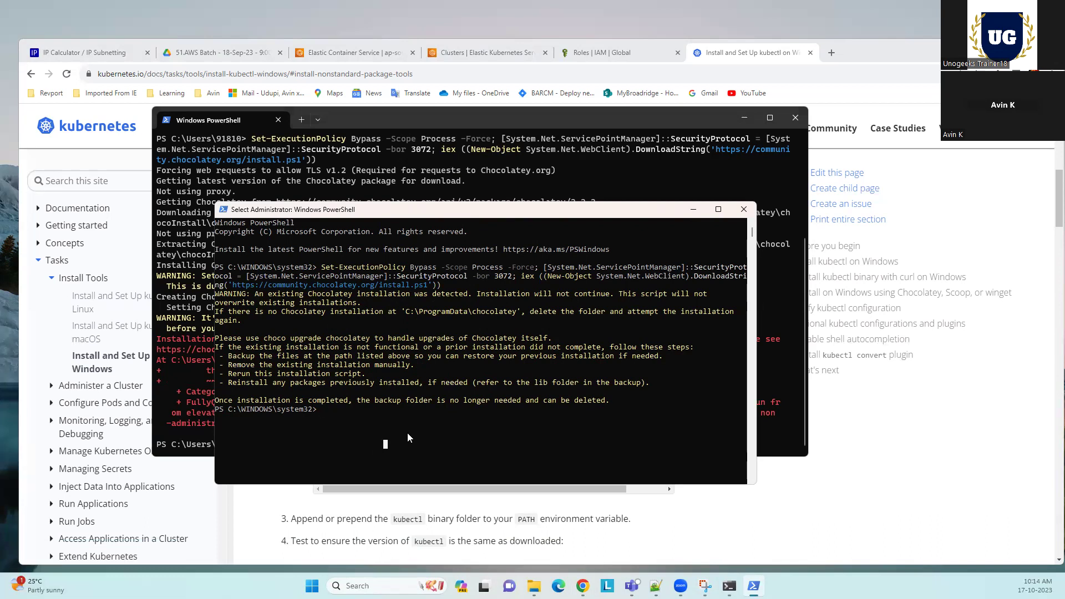
pyautogui.write('cho')
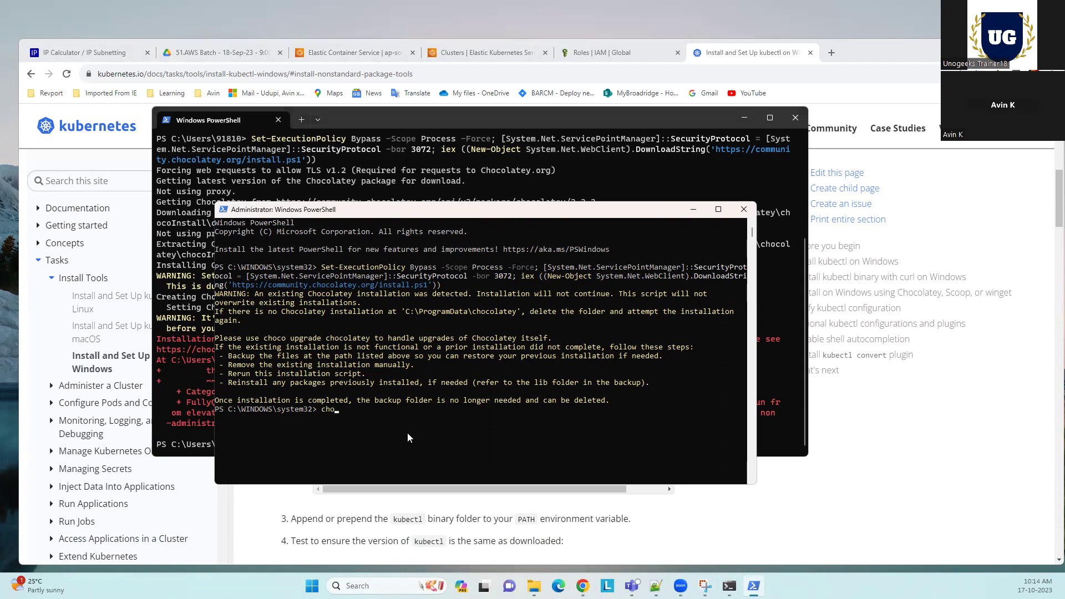
pyautogui.write('co')
pyautogui.press('Return')
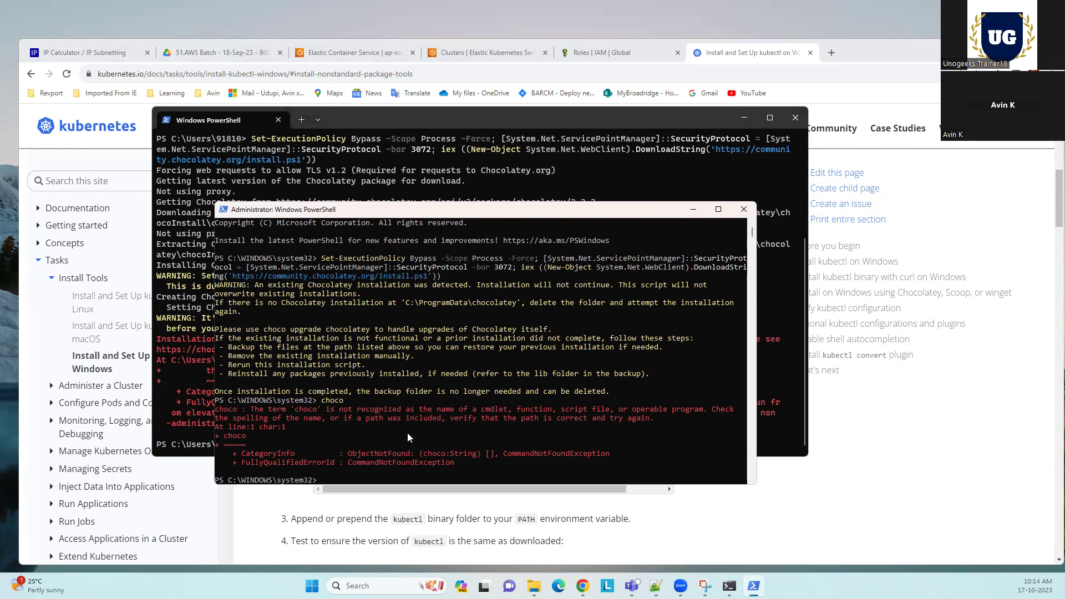
# Move the PowerShell windows aside, switch to File Explorer and open the Program Files folder on the Windows-SSD (C:) drive.
pyautogui.click(746, 117)
pyautogui.moveTo(576, 216); pyautogui.dragTo(524, 139)
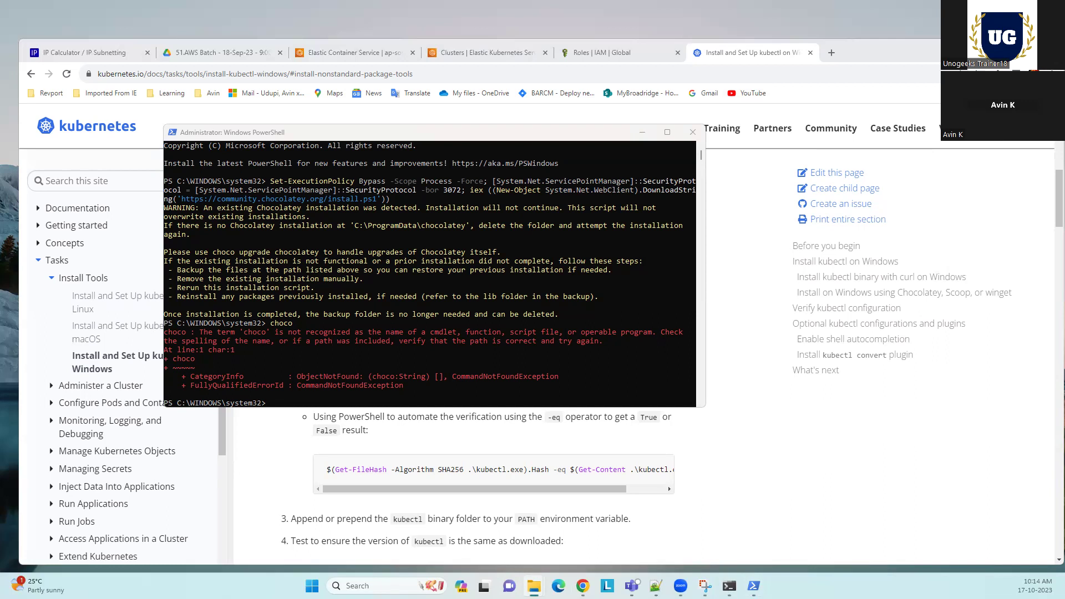
pyautogui.press('super+e')
pyautogui.click(310, 251)
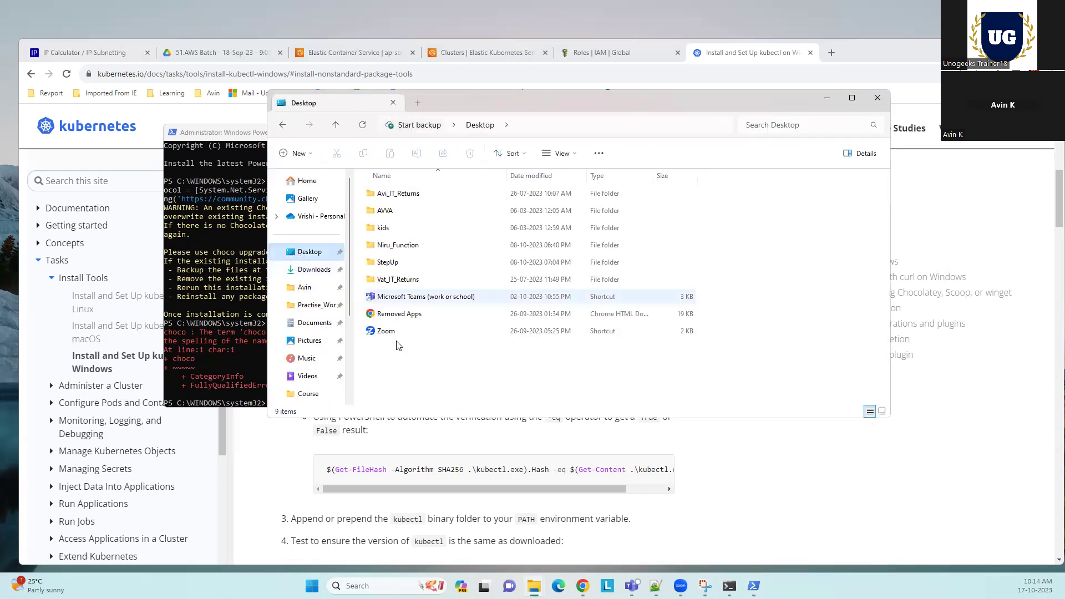
pyautogui.scroll(-3, 310, 344)
pyautogui.click(308, 355)
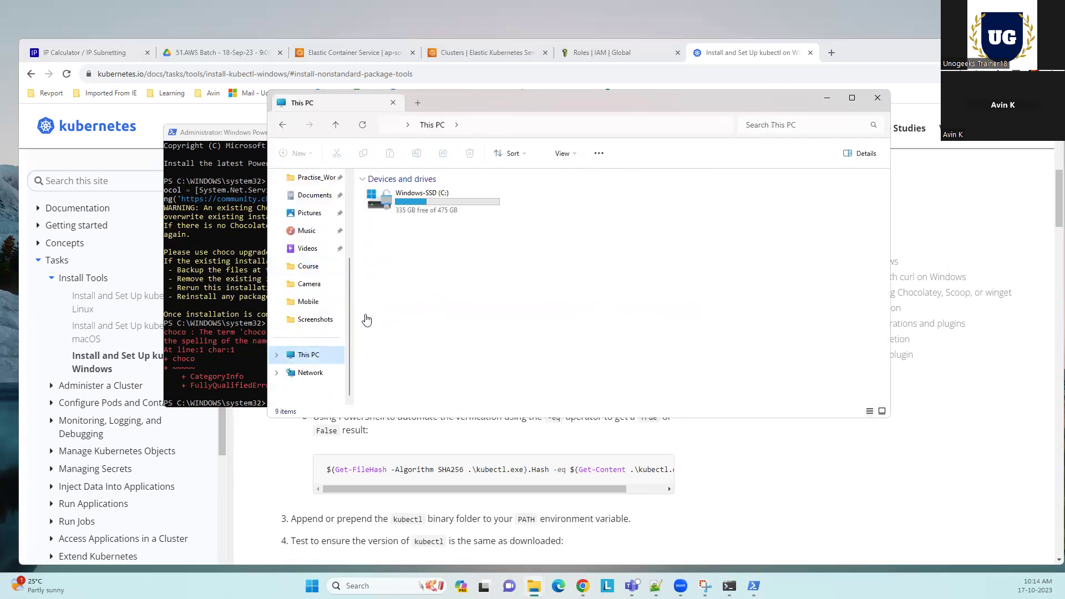
pyautogui.doubleClick(391, 217)
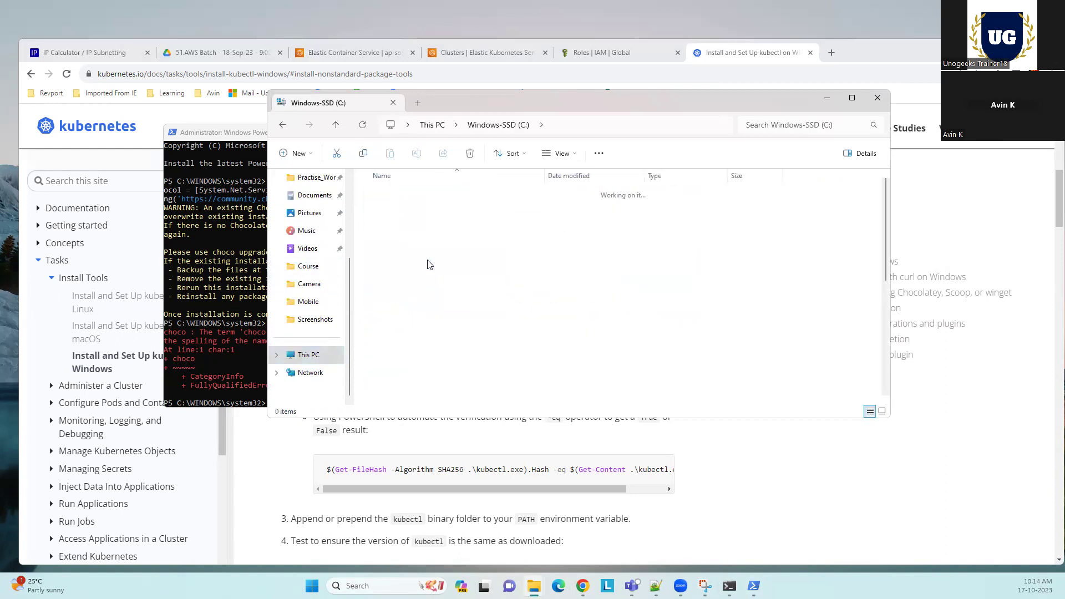
pyautogui.doubleClick(428, 265)
pyautogui.moveTo(202, 136); pyautogui.dragTo(98, 239)
pyautogui.click(480, 185)
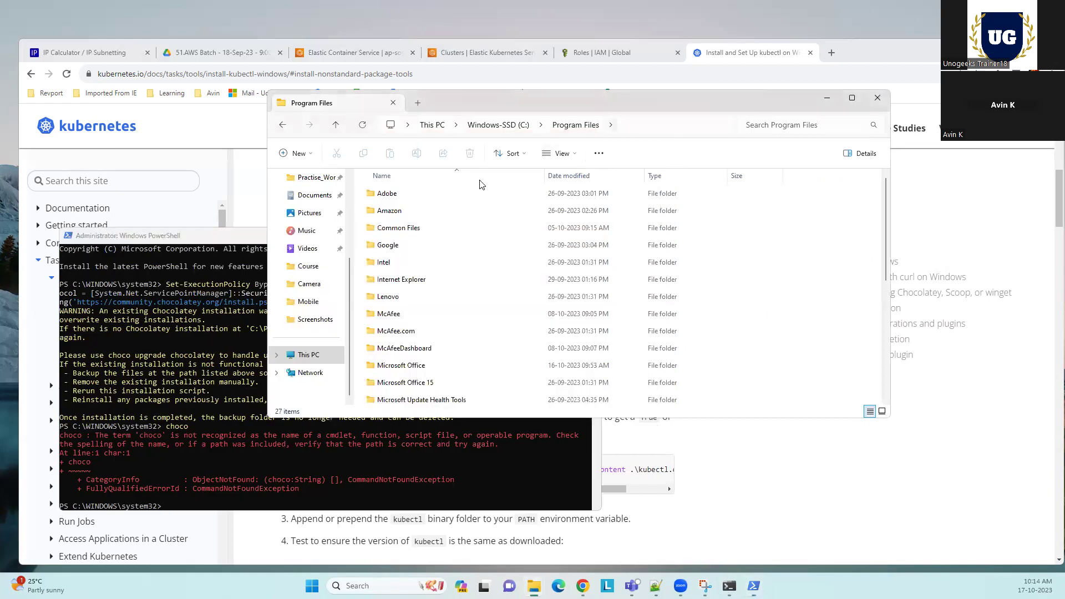
# Copy the C:\ProgramData\ path from the PowerShell output and open that folder in File Explorer.
pyautogui.scroll(-3, 398, 339)
pyautogui.scroll(3, 398, 339)
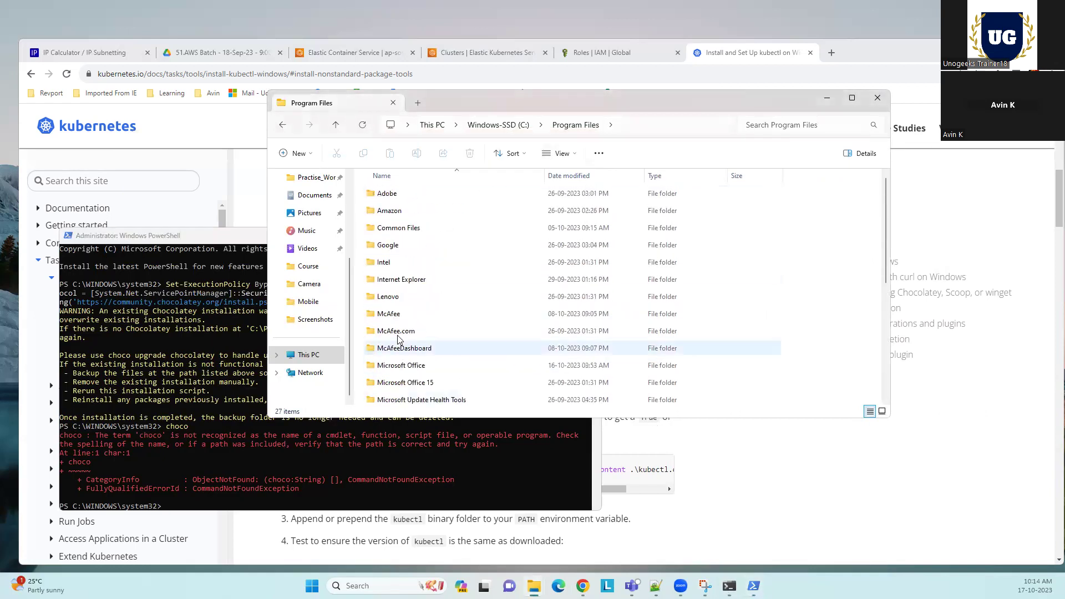
pyautogui.click(393, 229)
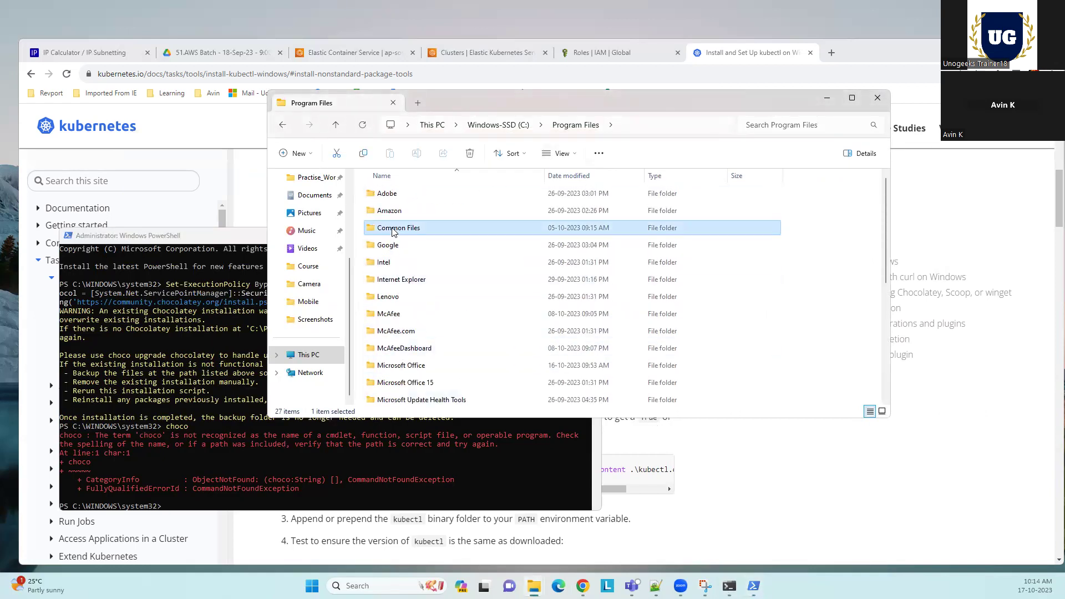
pyautogui.click(192, 387)
pyautogui.click(243, 337)
pyautogui.moveTo(251, 329); pyautogui.dragTo(314, 331)
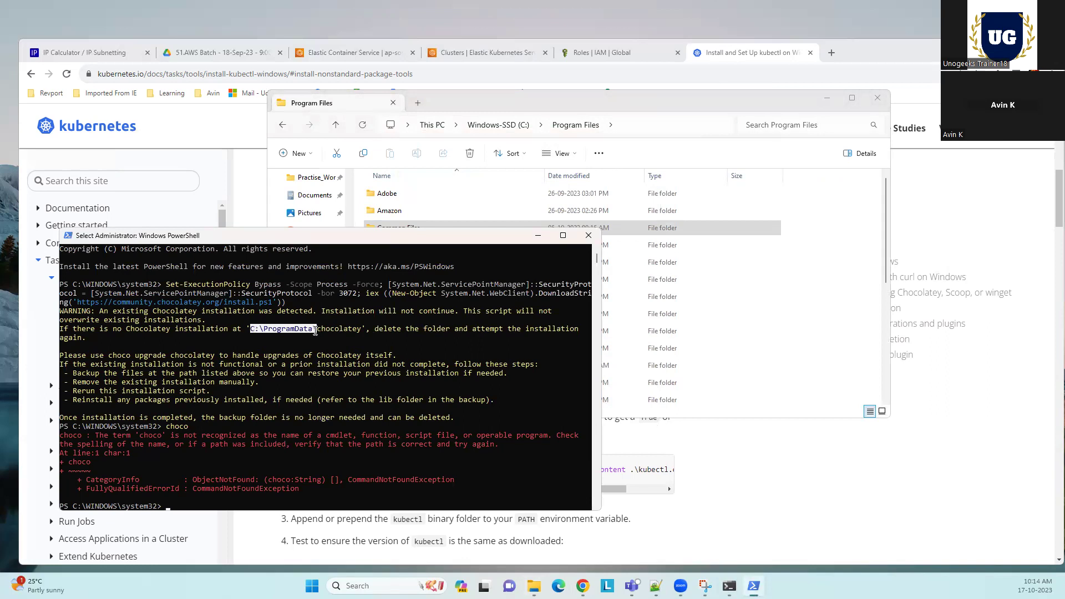
pyautogui.hotkey('ctrl', 'c')
pyautogui.click(643, 101)
pyautogui.click(646, 127)
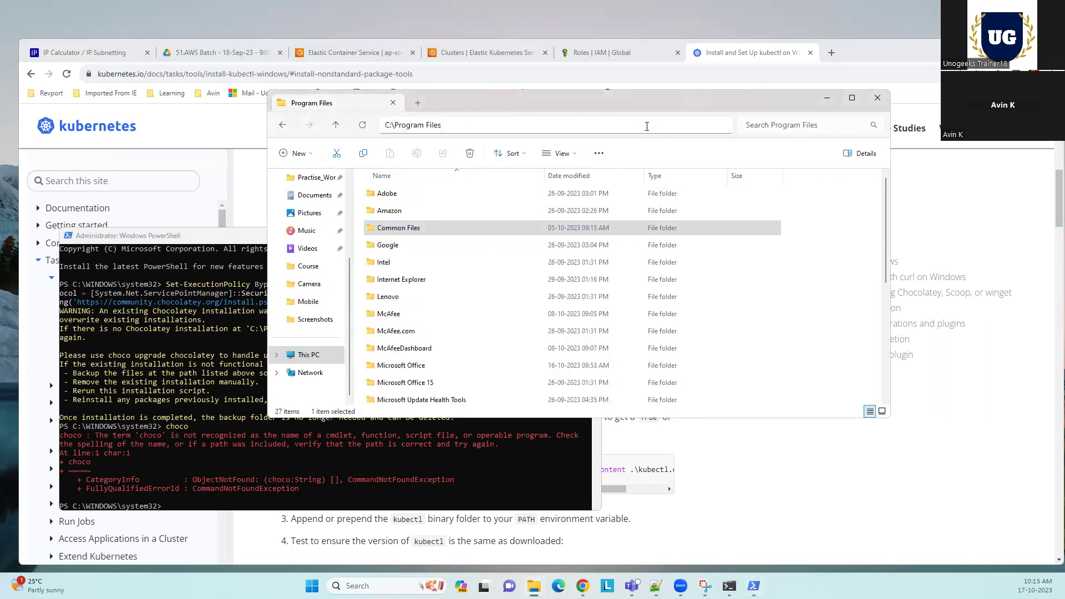
pyautogui.hotkey('ctrl', 'v')
pyautogui.press('Return')
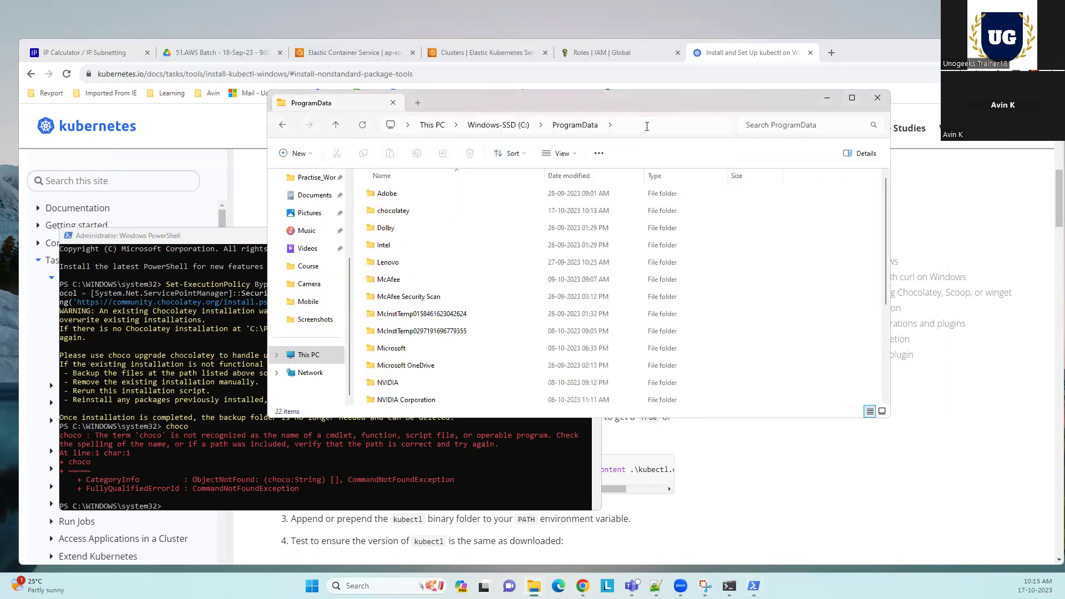
# Look inside the chocolatey folder in ProgramData, go back and permanently delete that folder.
pyautogui.doubleClick(395, 211)
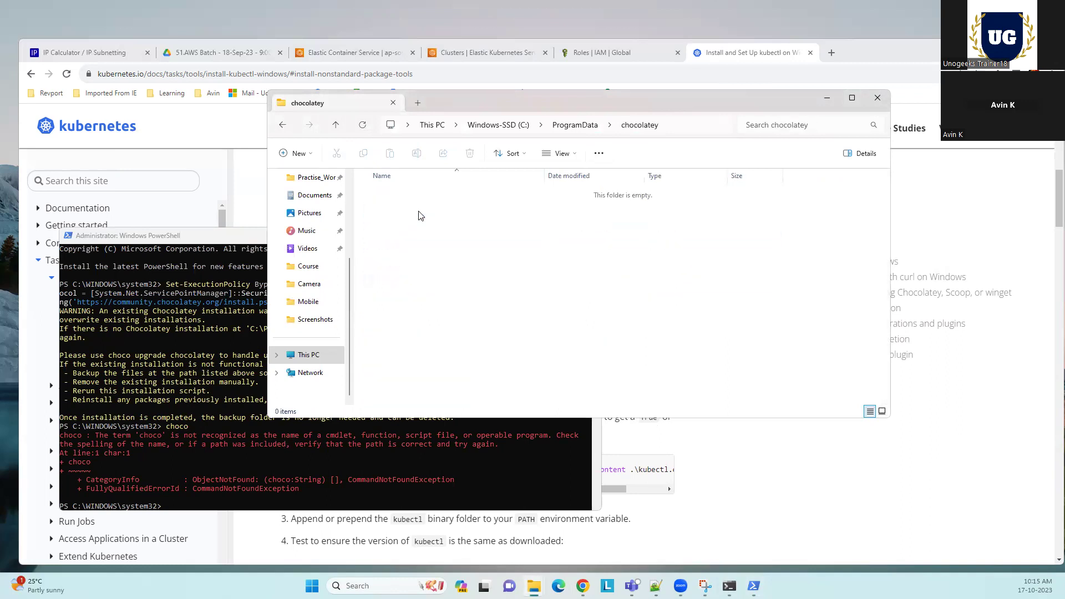
pyautogui.click(282, 124)
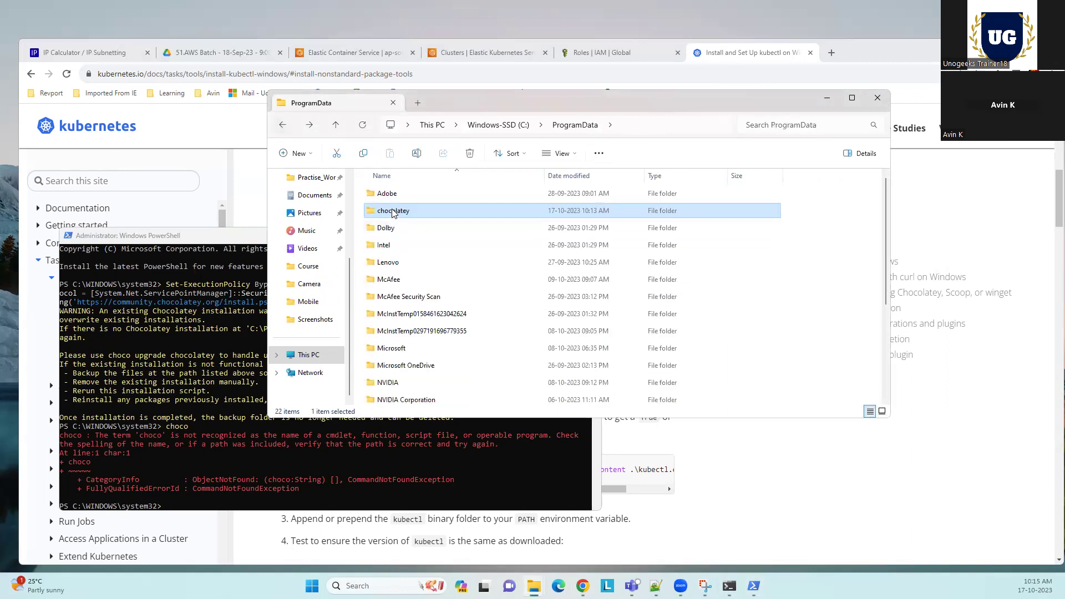
pyautogui.rightClick(393, 214)
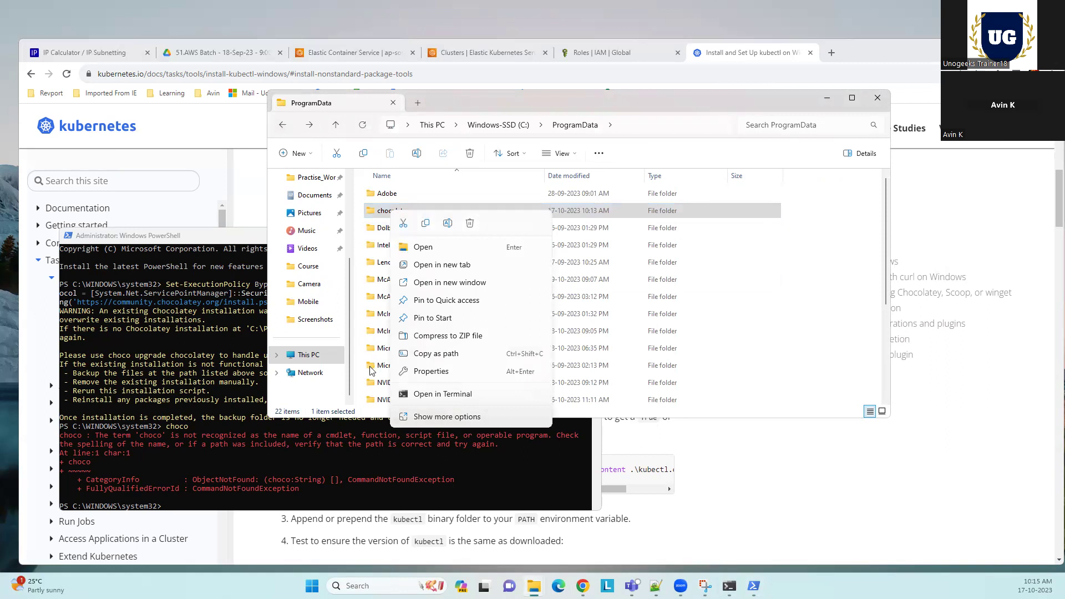
pyautogui.press('Escape')
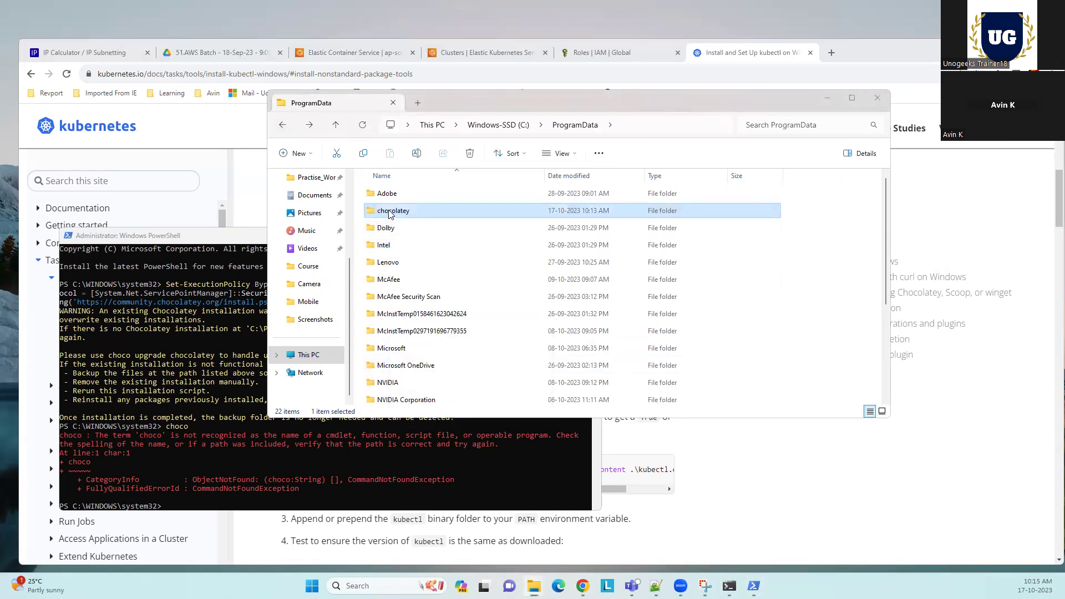
pyautogui.hotkey('shift', 'Delete')
pyautogui.press('Return')
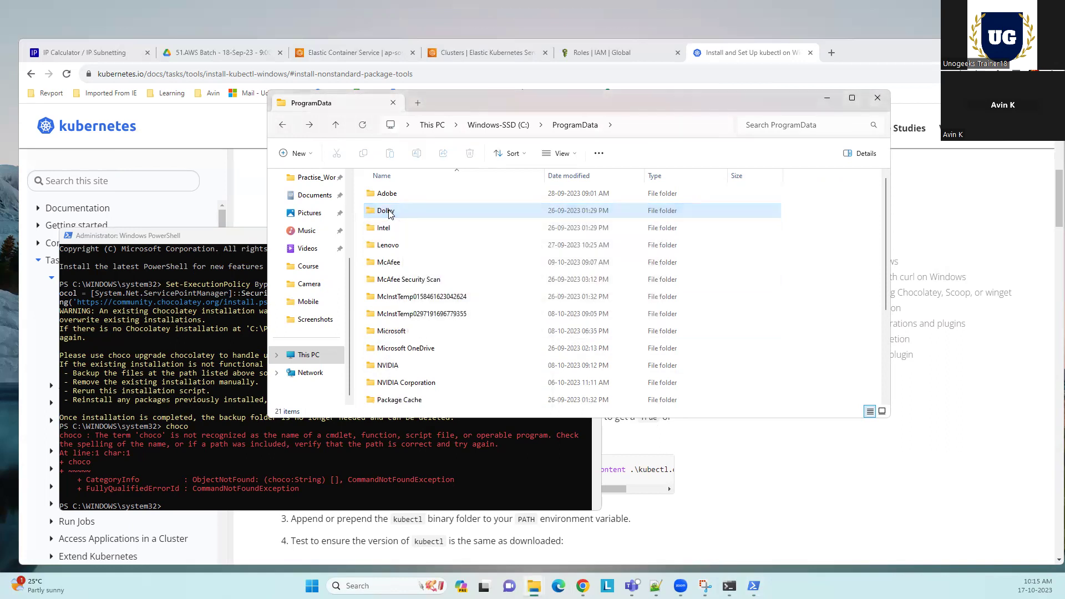
# Rerun the Chocolatey install.ps1 script in the administrator PowerShell by recalling the earlier Set-ExecutionPolicy Bypass command.
pyautogui.click(319, 440)
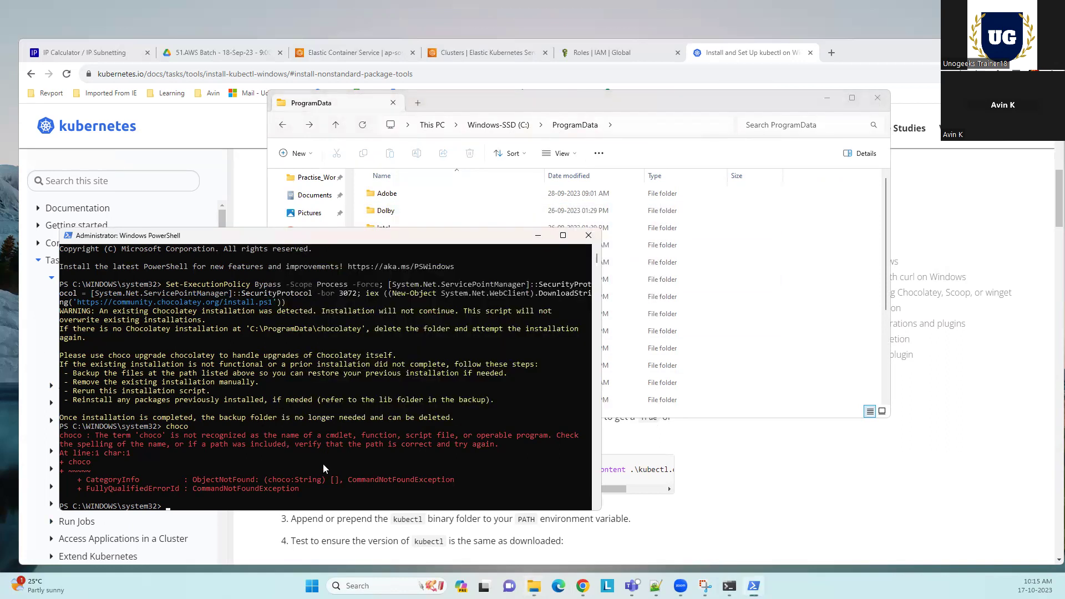
pyautogui.write('choco')
pyautogui.press('BackSpace')
pyautogui.press('BackSpace')
pyautogui.press('BackSpace')
pyautogui.press('BackSpace')
pyautogui.press('BackSpace')
pyautogui.press('Up')
pyautogui.press('Up')
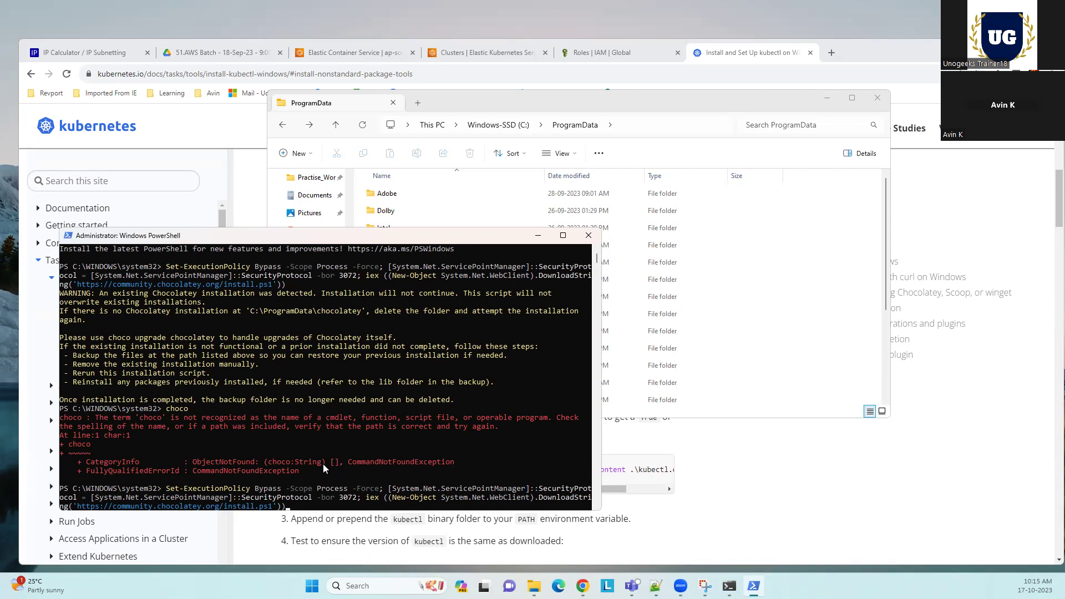
pyautogui.press('Return')
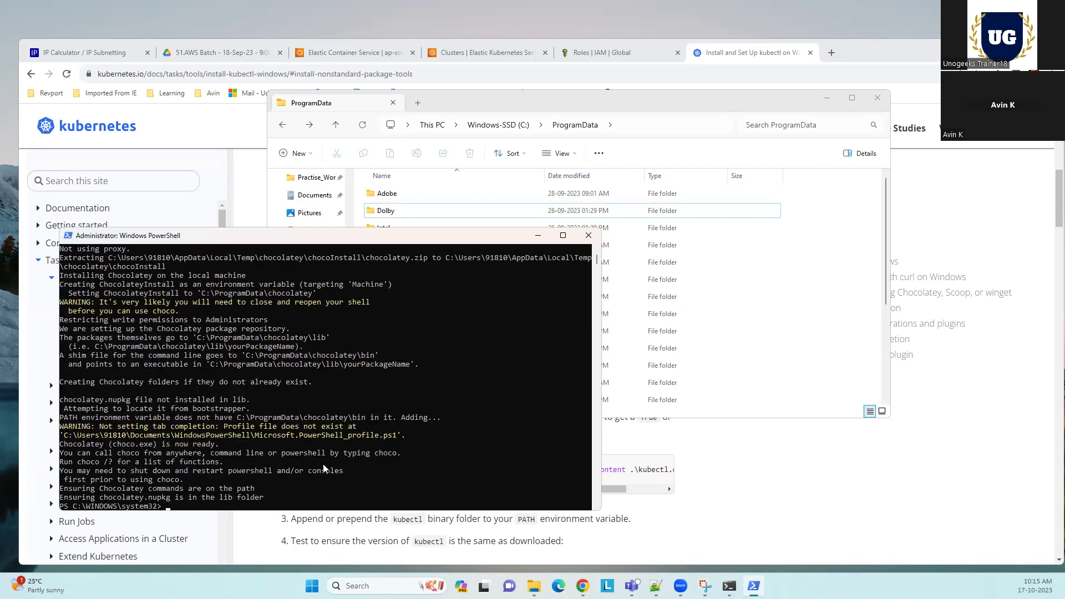
# Check the Chocolatey installation by running choco in the administrator PowerShell.
pyautogui.click(324, 466)
pyautogui.write('choco')
pyautogui.press('Return')
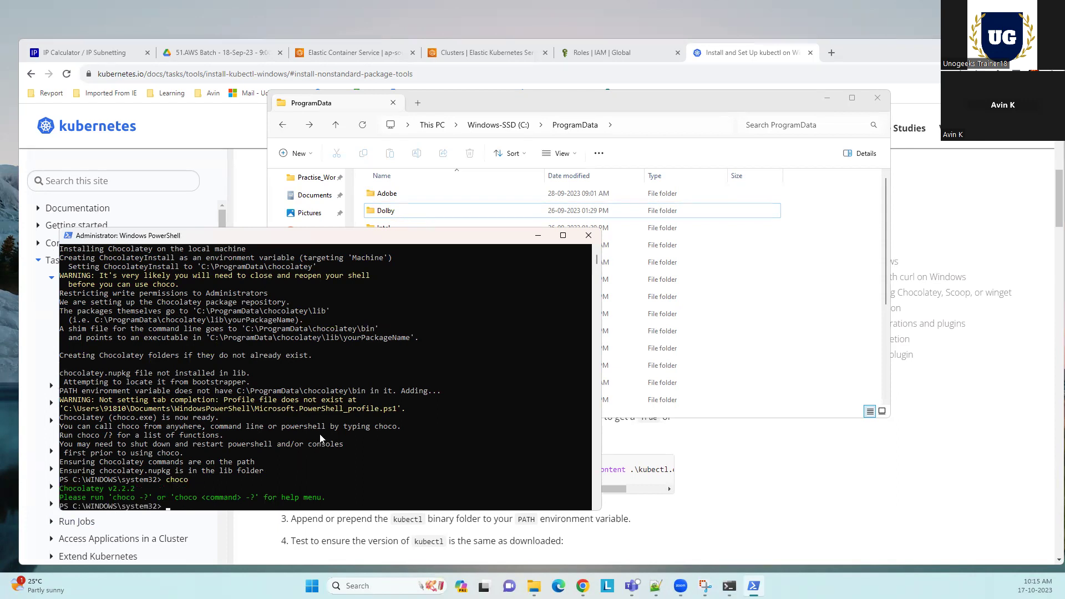
# Minimize PowerShell and File Explorer, switch to the EKS Clusters page in the browser and refresh the cluster list.
pyautogui.click(534, 236)
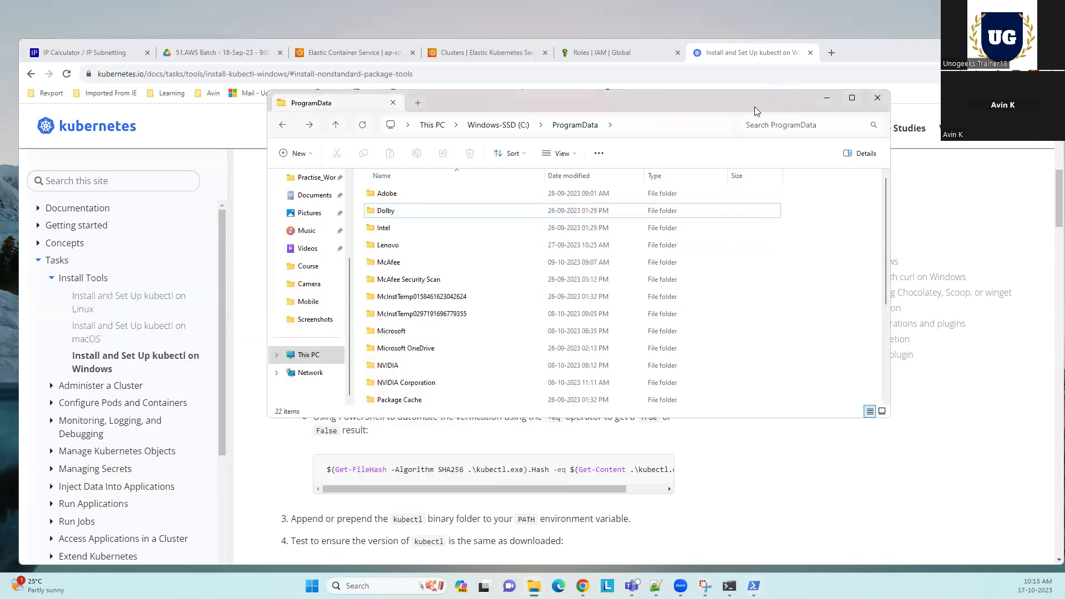
pyautogui.click(827, 98)
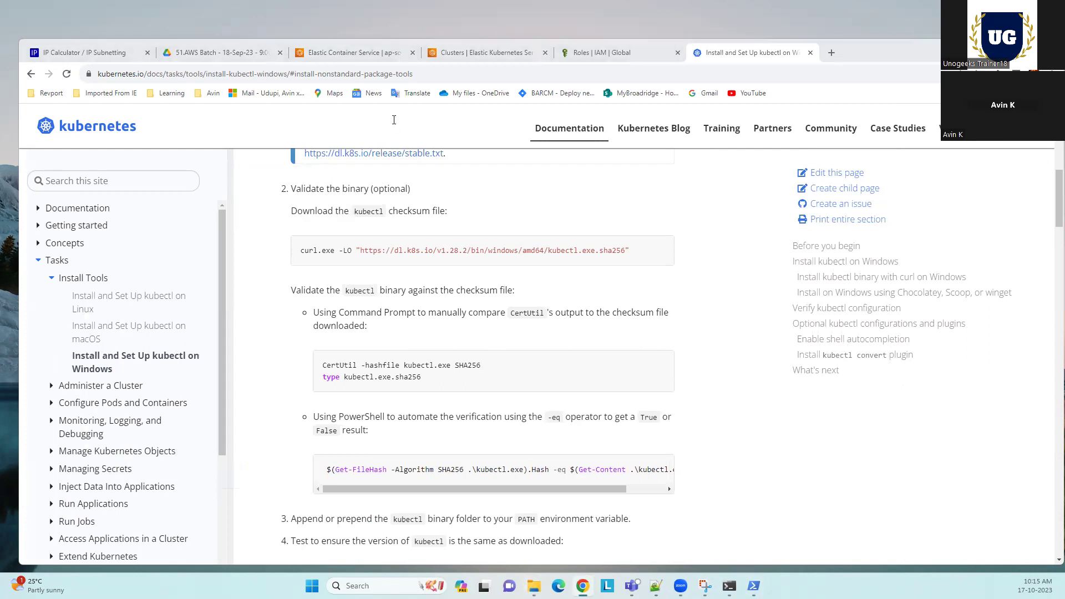
pyautogui.hotkey('ctrl', '3')
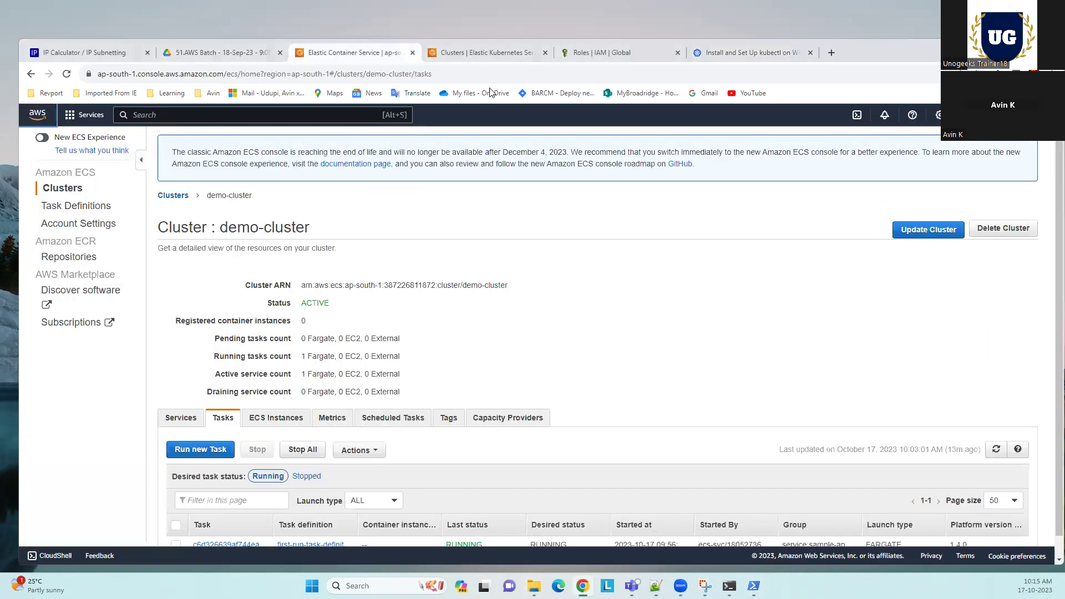
pyautogui.hotkey('ctrl', '4')
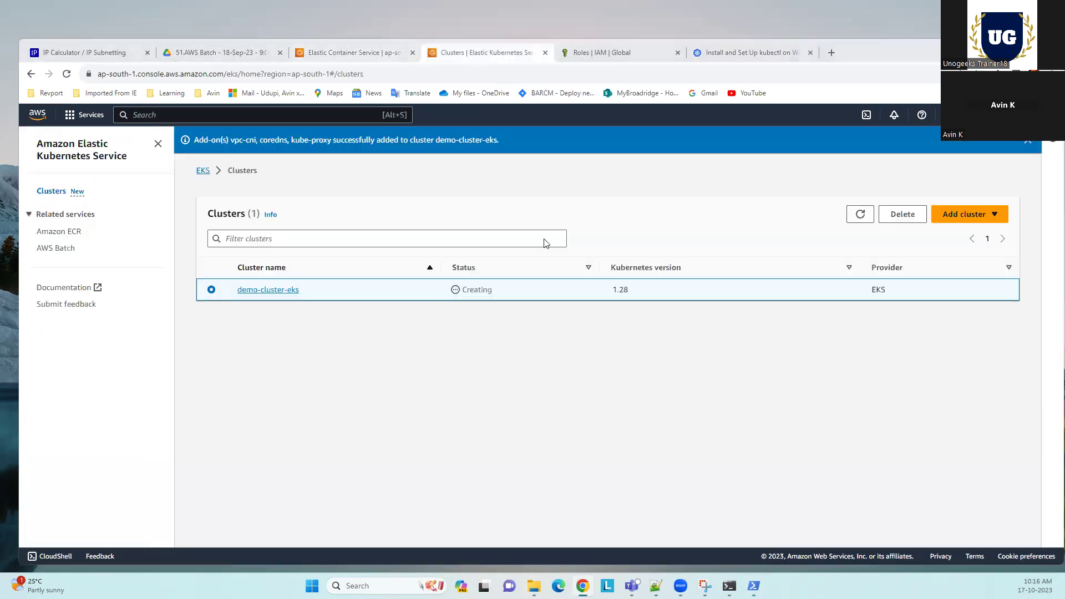
pyautogui.click(860, 215)
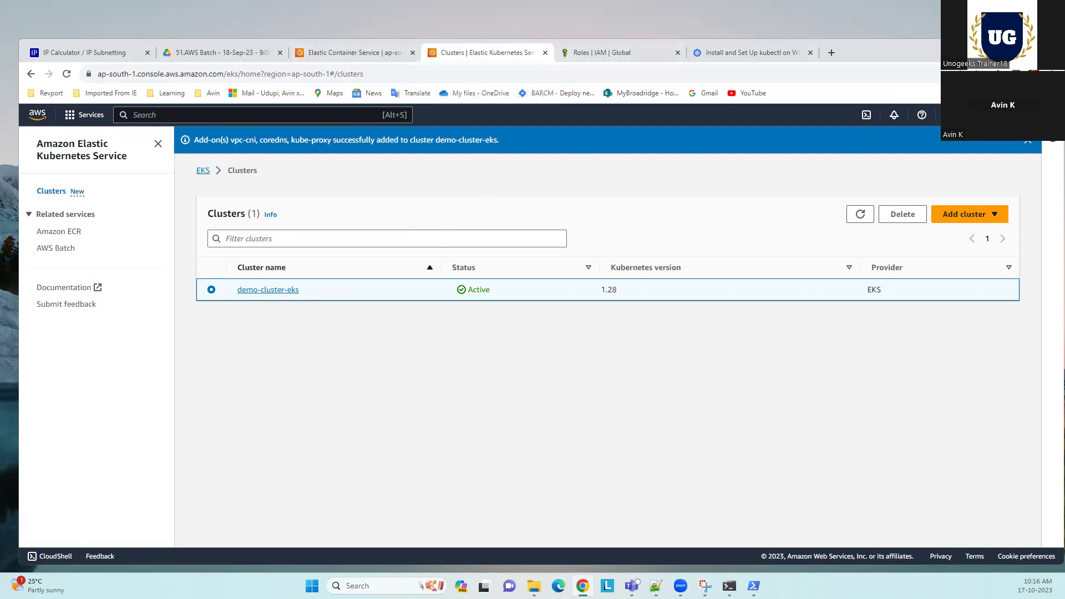
# Bring back the administrator PowerShell, close the other terminal window with exit, and enlarge the PowerShell window.
pyautogui.hotkey('alt', 'Tab')
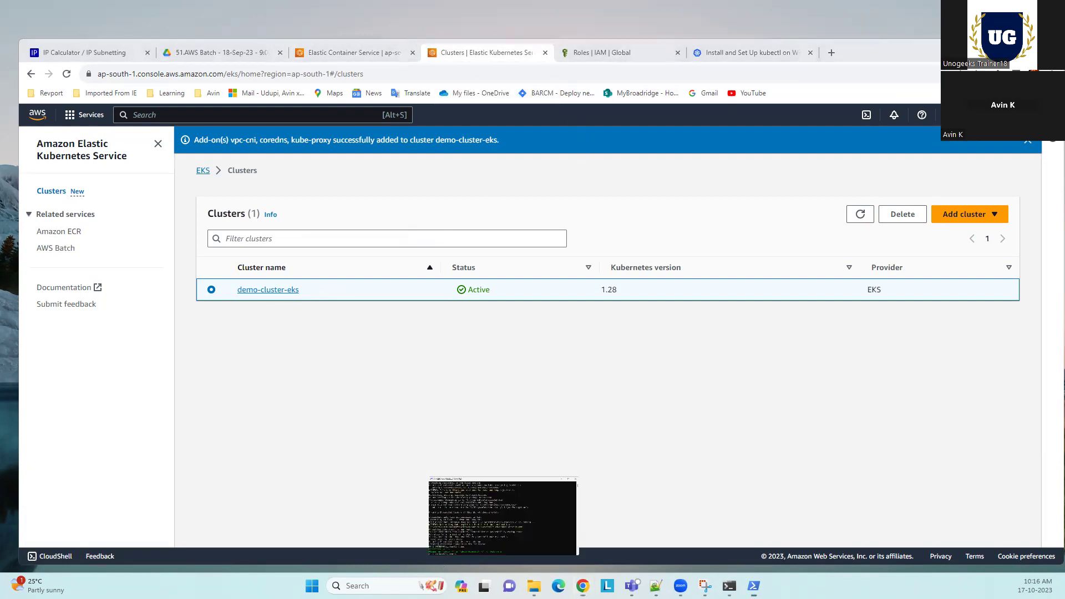
pyautogui.moveTo(411, 235); pyautogui.dragTo(608, 103)
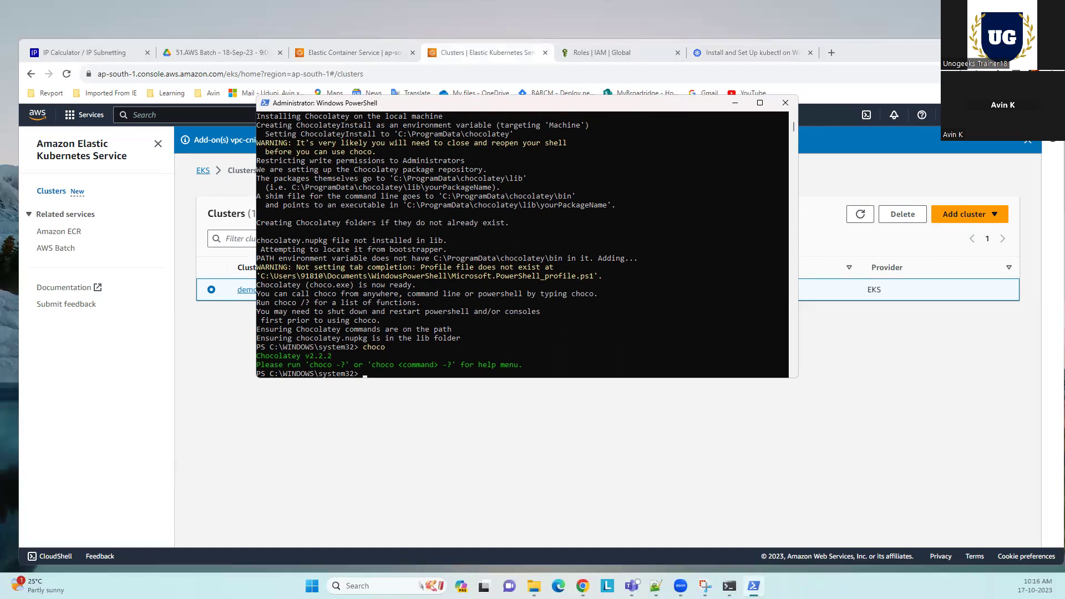
pyautogui.hotkey('alt', 'Tab')
pyautogui.write('exit')
pyautogui.press('Return')
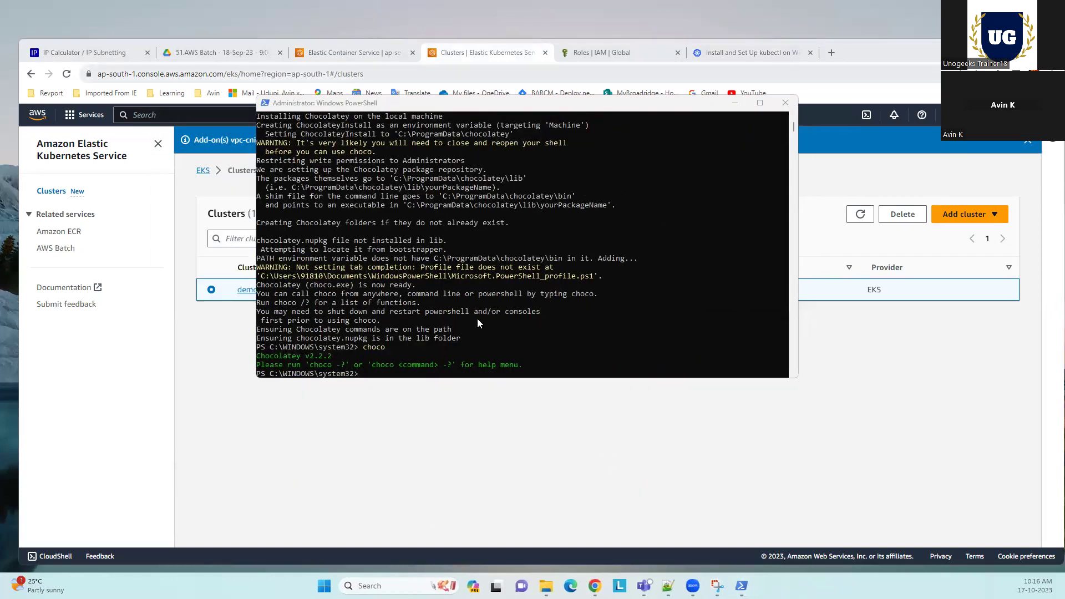
pyautogui.moveTo(584, 106); pyautogui.dragTo(535, 106)
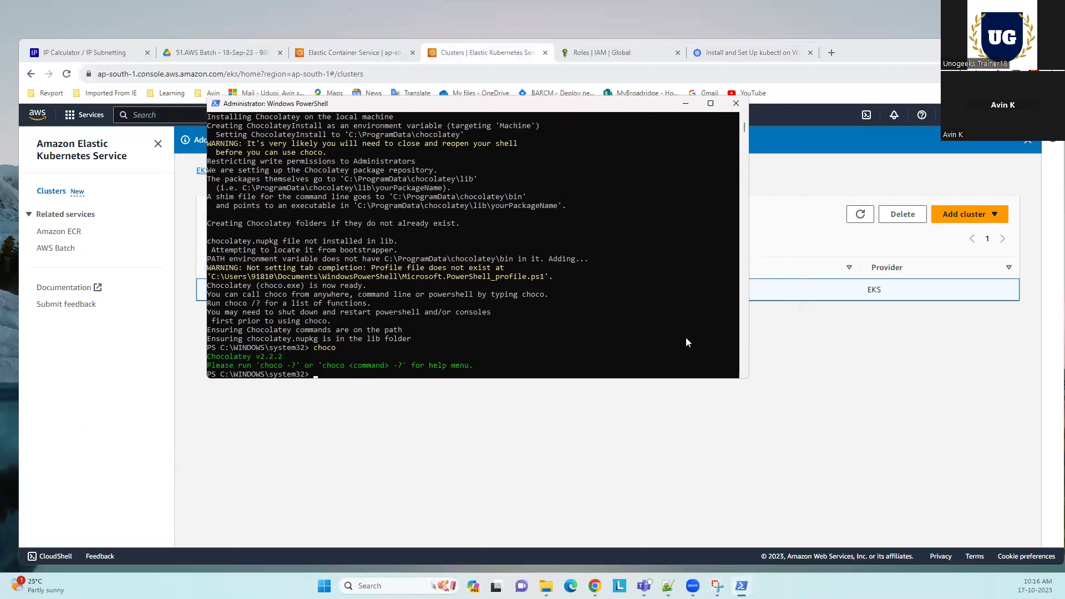
pyautogui.moveTo(748, 379); pyautogui.dragTo(898, 502)
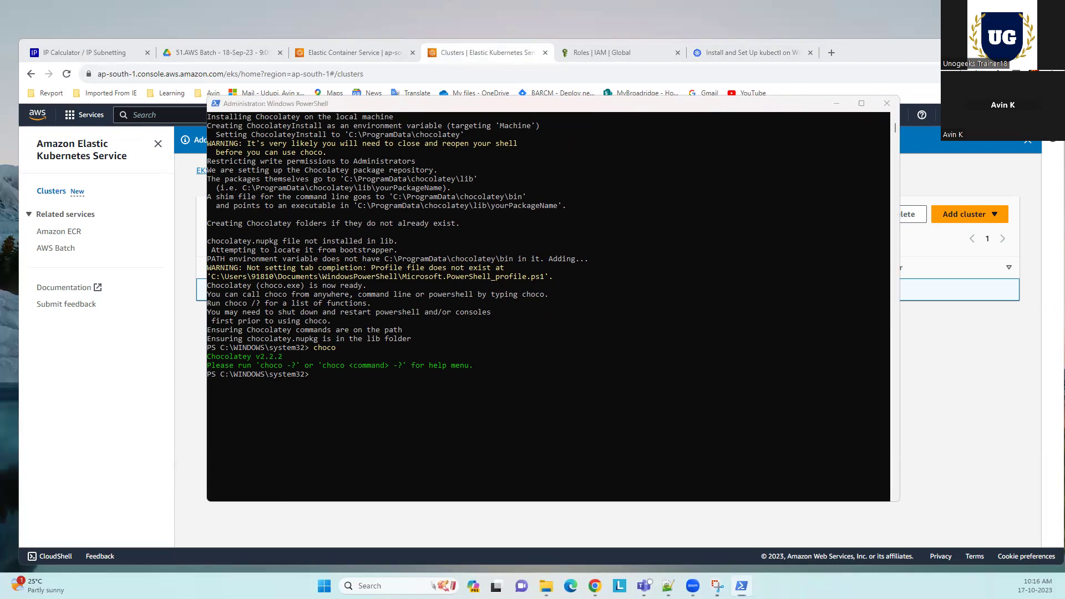
# Try to install kubernetes-cli with Chocolatey from a non-administrator Command Prompt, answering Y to continue, and minimize that window.
pyautogui.hotkey('alt', 'Tab')
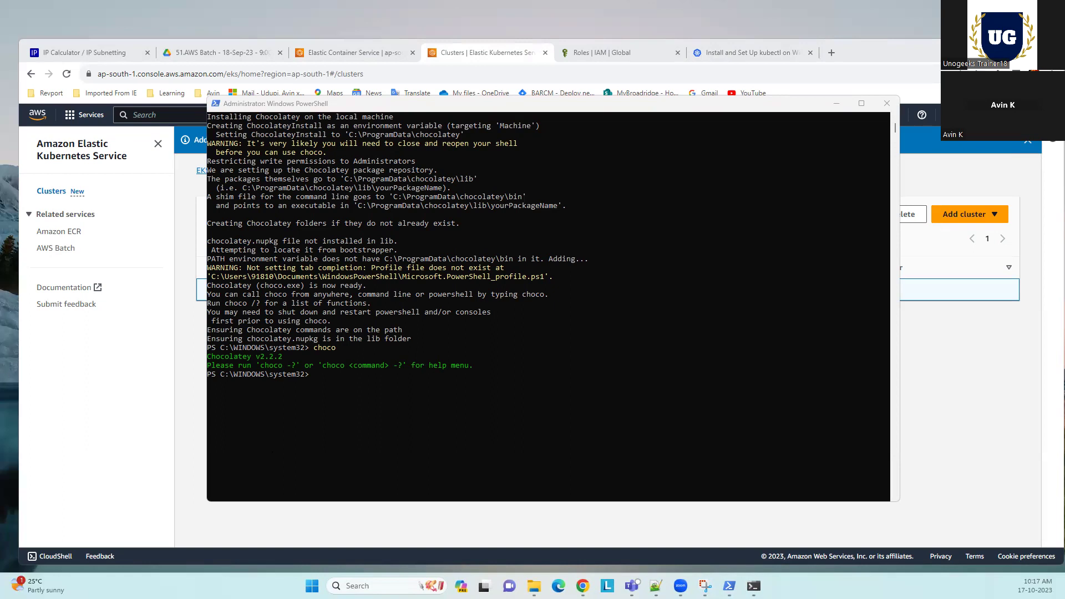
pyautogui.hotkey('alt', 'Tab')
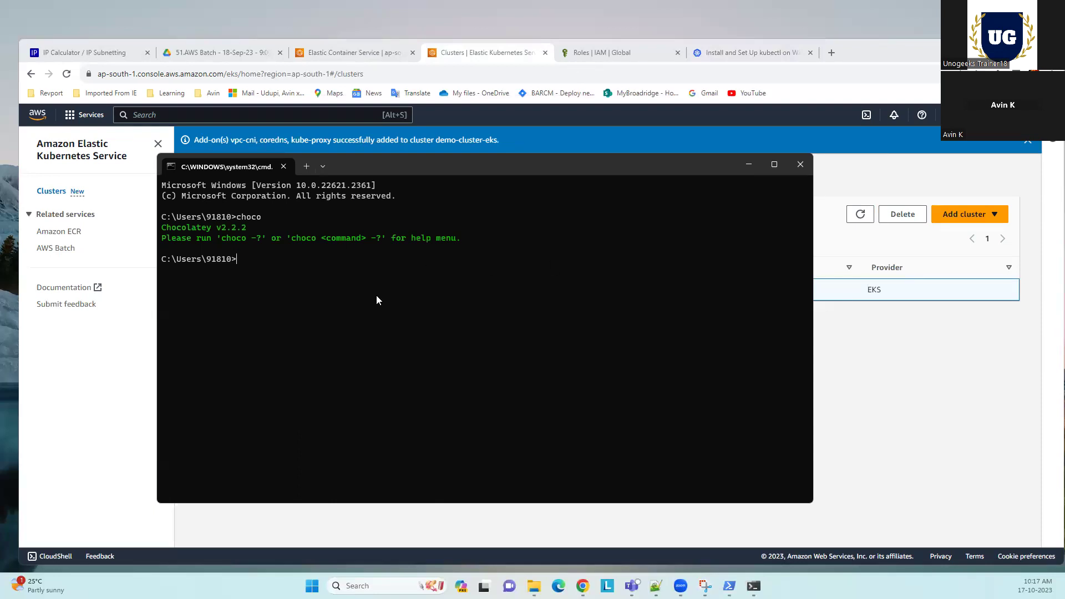
pyautogui.hotkey('ctrl', 'v')
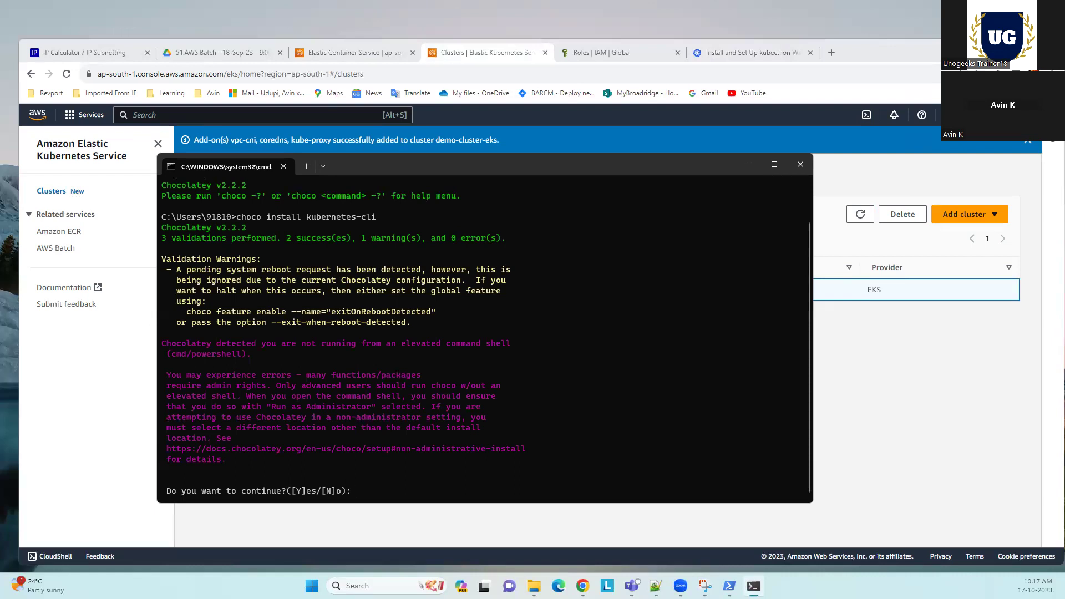
pyautogui.write('Y')
pyautogui.press('Return')
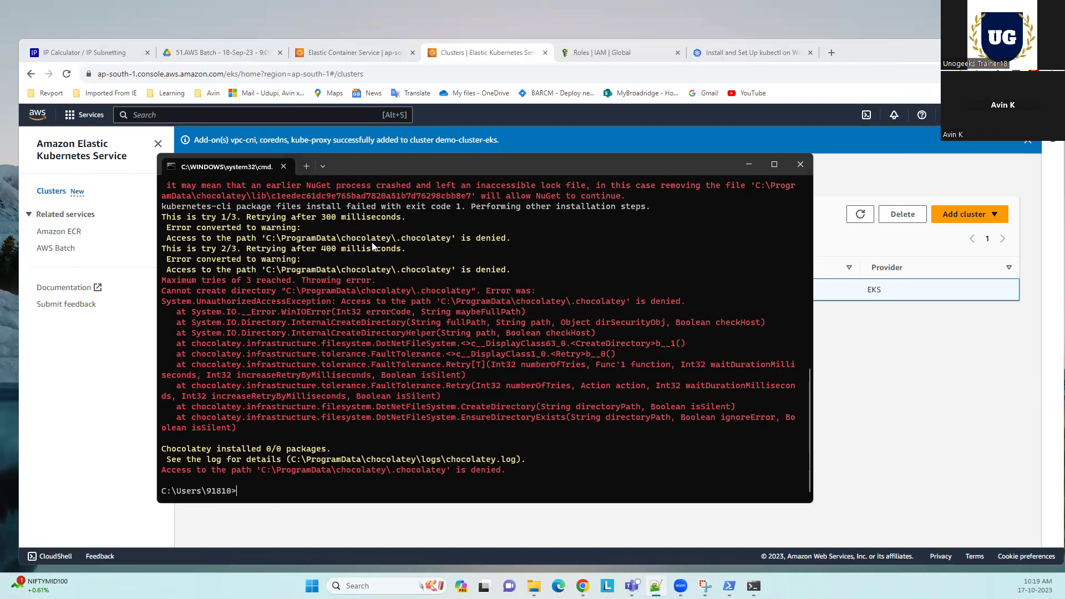
pyautogui.moveTo(457, 238); pyautogui.dragTo(510, 239)
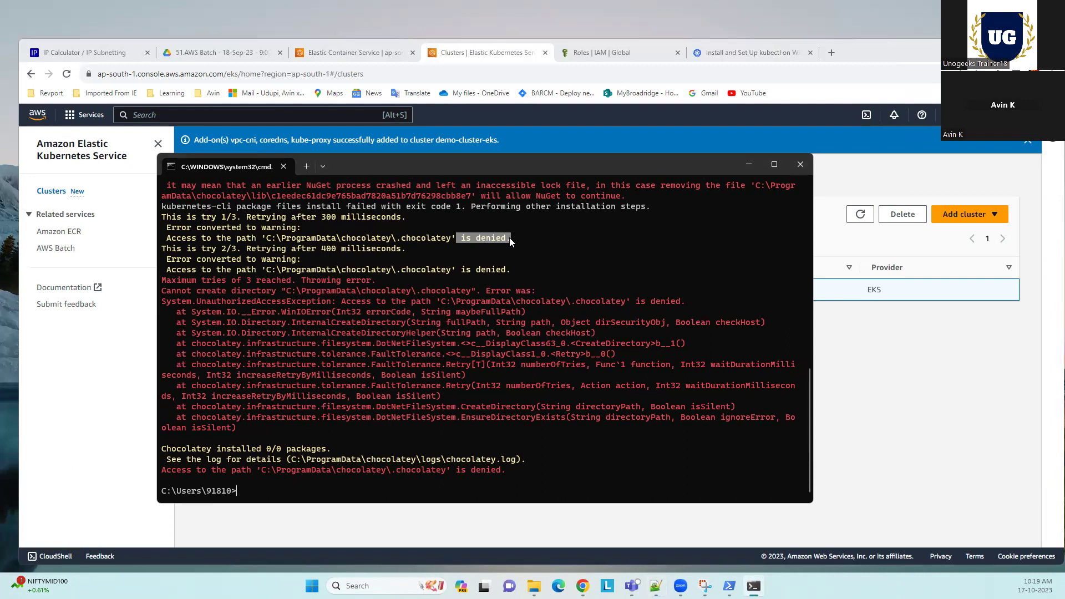
pyautogui.rightClick(378, 162)
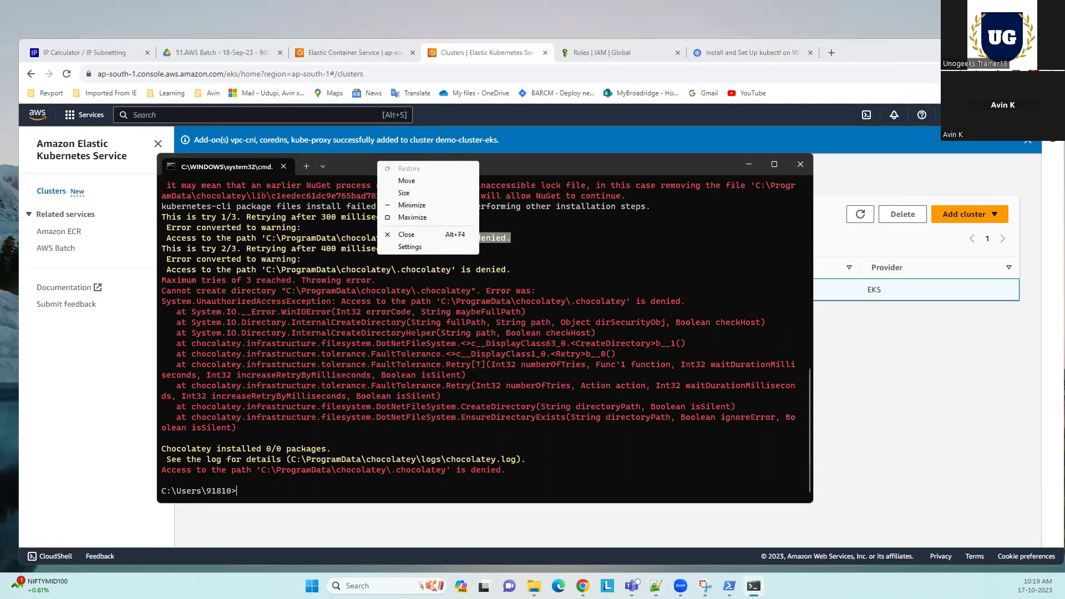
pyautogui.press('n')
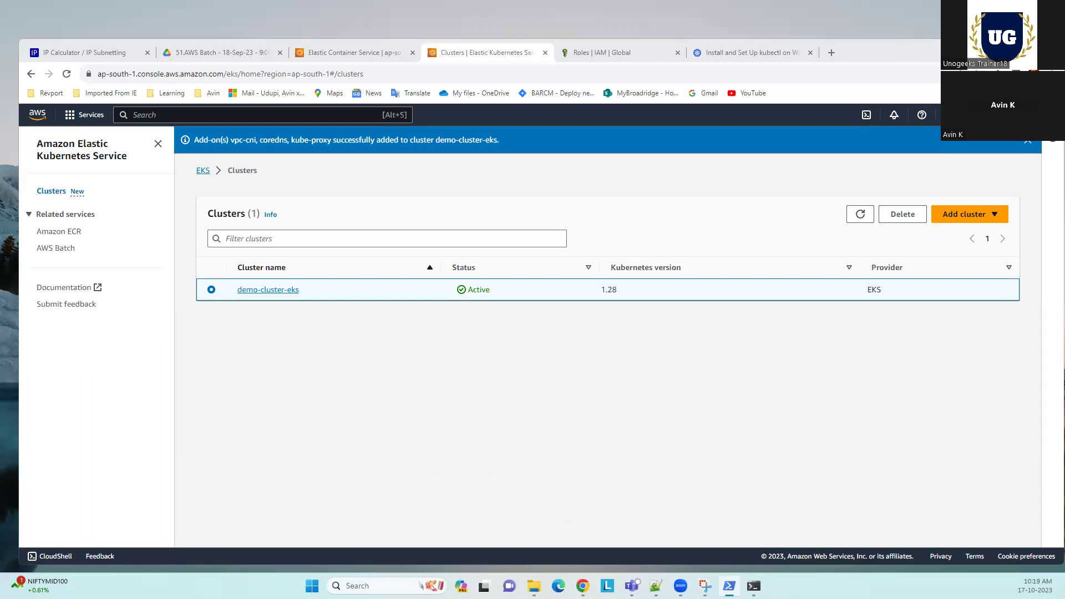
# Switch to the administrator PowerShell, run choco install kubernetes-cli and answer Y to run the package's install script.
pyautogui.hotkey('alt', 'Tab')
pyautogui.click(418, 348)
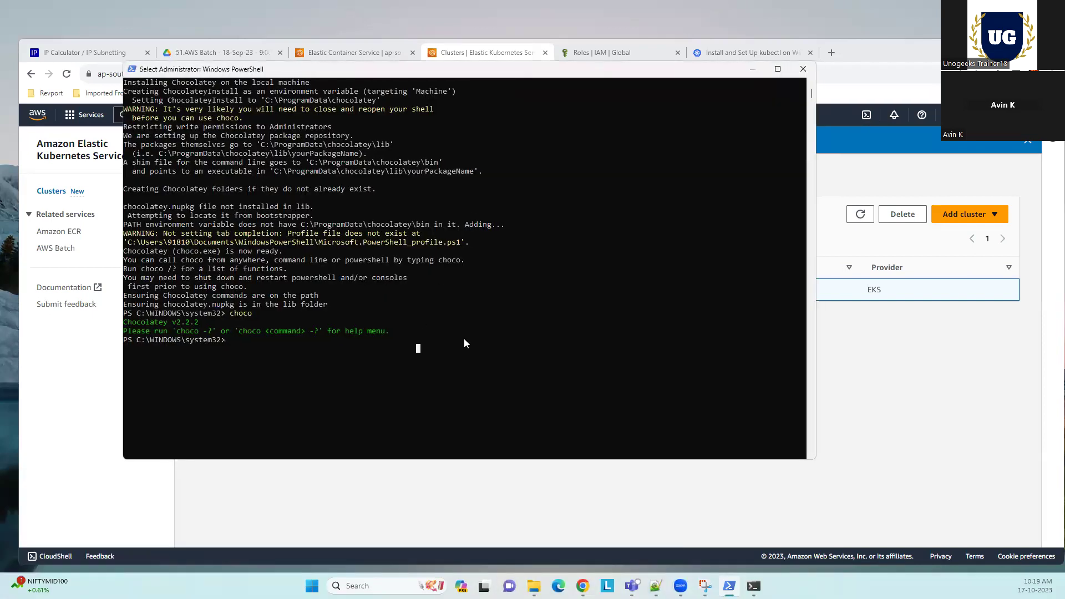
pyautogui.press('Escape')
pyautogui.click(263, 358)
pyautogui.press('Escape')
pyautogui.write('choc')
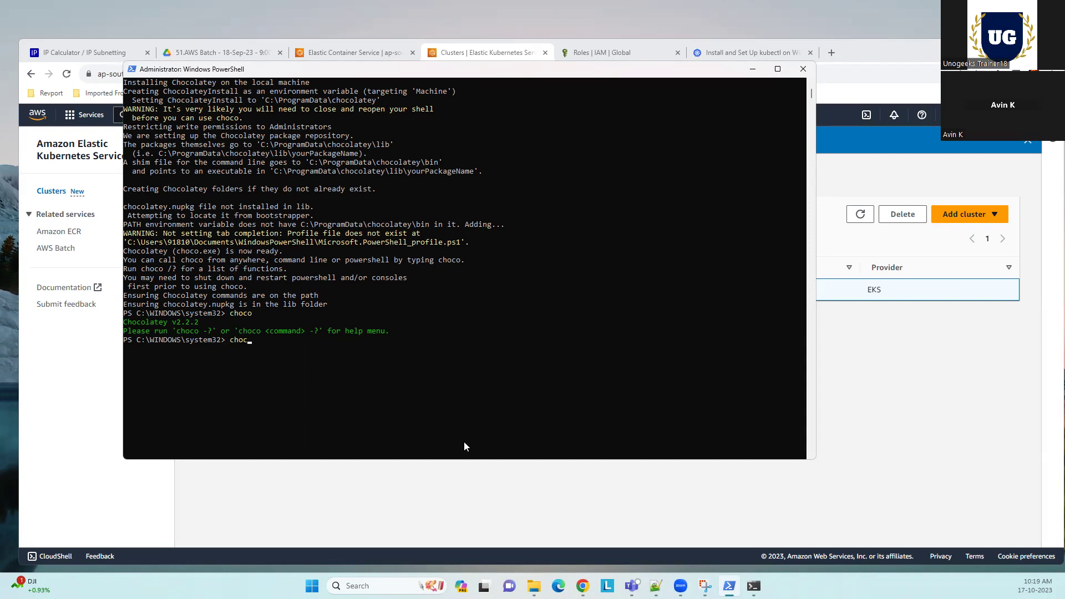
pyautogui.write('o install kkubernate')
pyautogui.press('BackSpace')
pyautogui.press('BackSpace')
pyautogui.press('BackSpace')
pyautogui.press('BackSpace')
pyautogui.press('BackSpace')
pyautogui.press('BackSpace')
pyautogui.press('BackSpace')
pyautogui.press('BackSpace')
pyautogui.press('BackSpace')
pyautogui.write('ubernates')
pyautogui.press('BackSpace')
pyautogui.press('BackSpace')
pyautogui.press('BackSpace')
pyautogui.press('BackSpace')
pyautogui.press('BackSpace')
pyautogui.press('BackSpace')
pyautogui.write('rnetes')
pyautogui.press('BackSpace')
pyautogui.write('-cli')
pyautogui.press('Return')
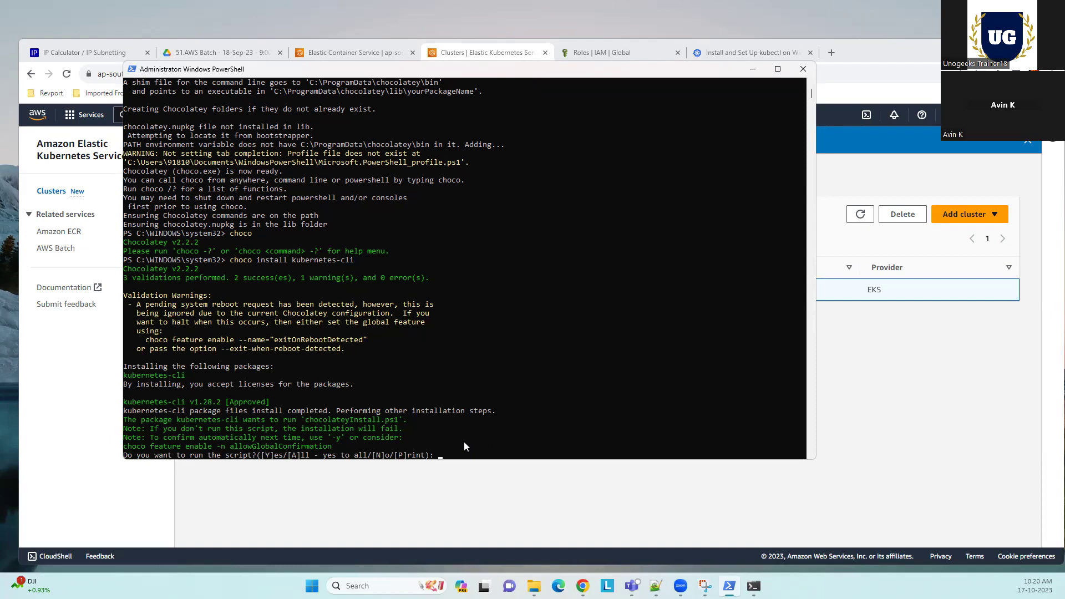
pyautogui.write('Y')
pyautogui.press('Return')
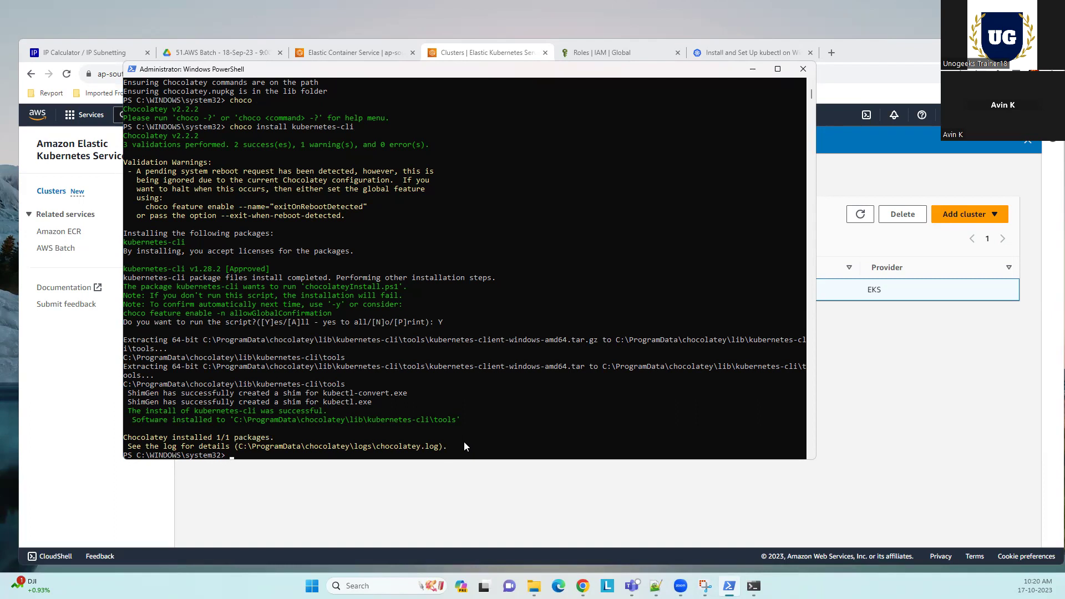
# Check the installed kubectl client version by running kubectl version --client, and minimize PowerShell.
pyautogui.write('Kub')
pyautogui.press('BackSpace')
pyautogui.press('BackSpace')
pyautogui.press('BackSpace')
pyautogui.write('kubectl version --client')
pyautogui.press('Return')
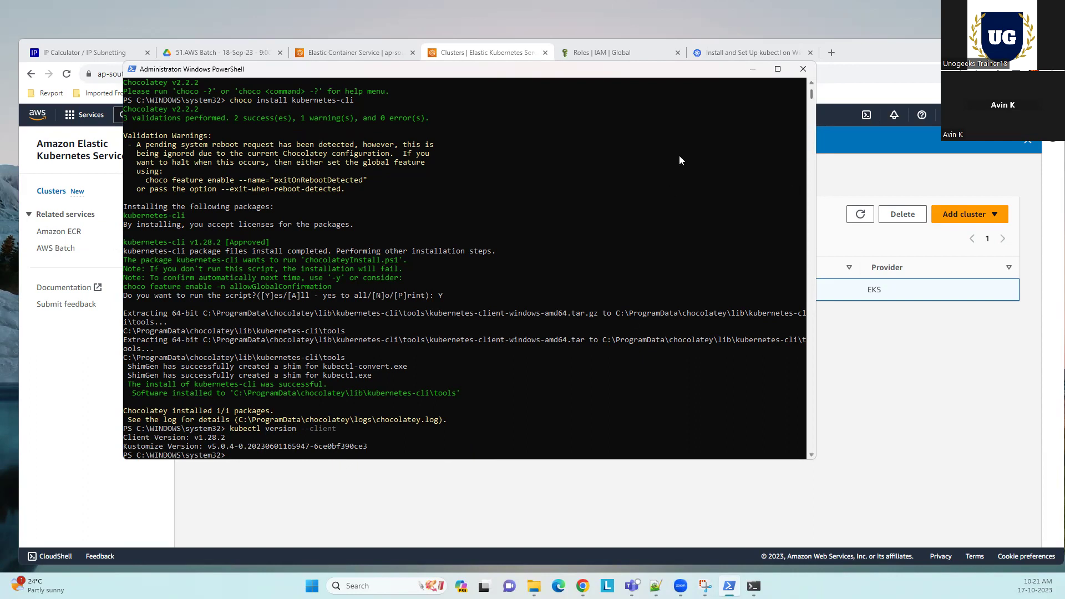
pyautogui.click(753, 69)
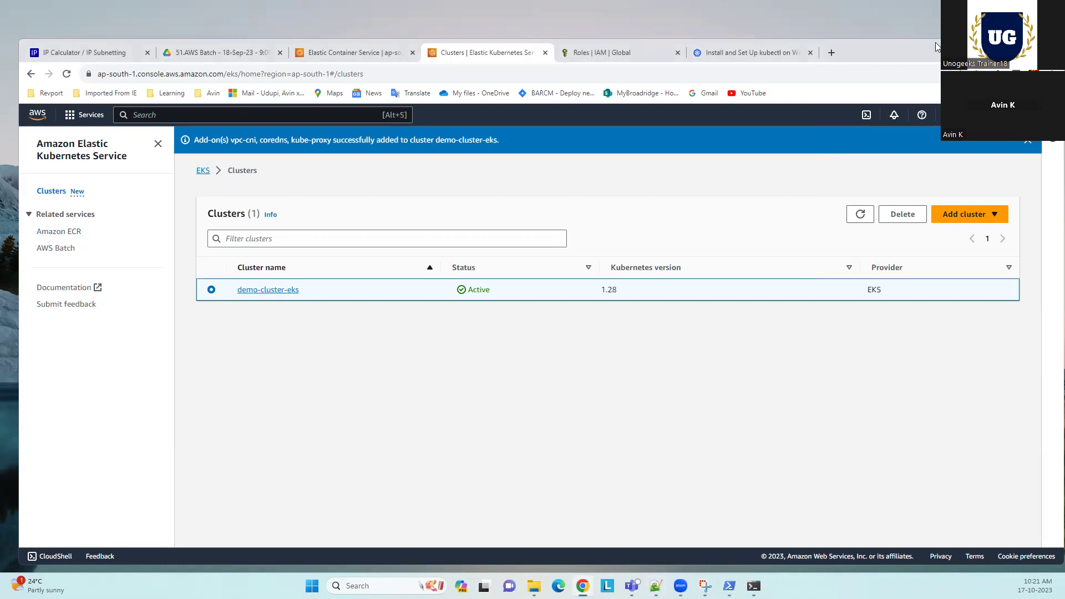
# Open the compute details of demo-cluster-eks and start adding a node group.
pyautogui.click(269, 291)
pyautogui.click(342, 345)
pyautogui.scroll(-2, 438, 370)
pyautogui.scroll(-3, 435, 373)
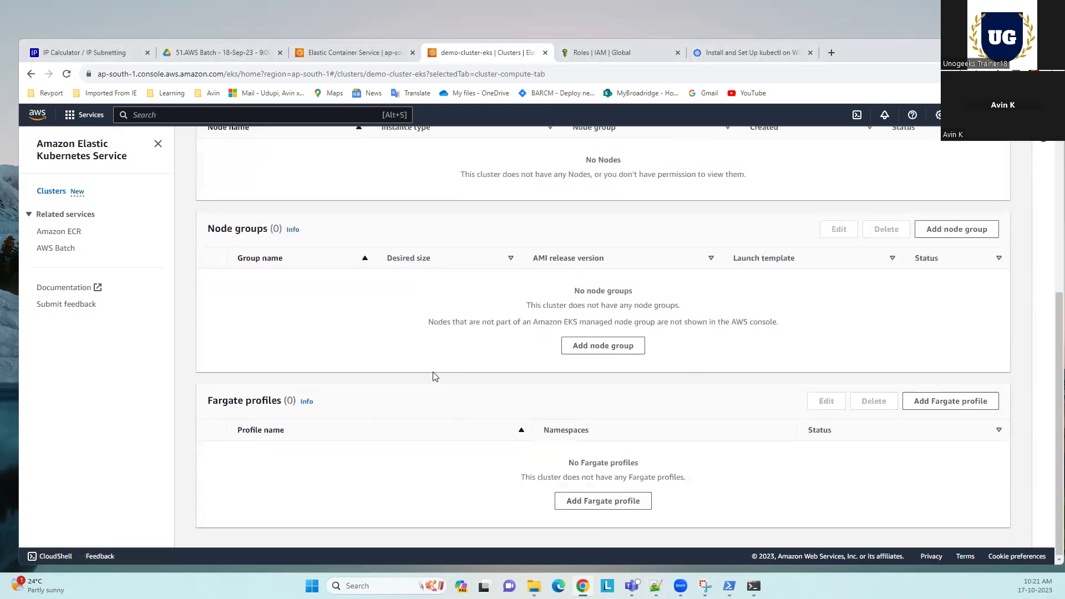
pyautogui.scroll(2, 433, 374)
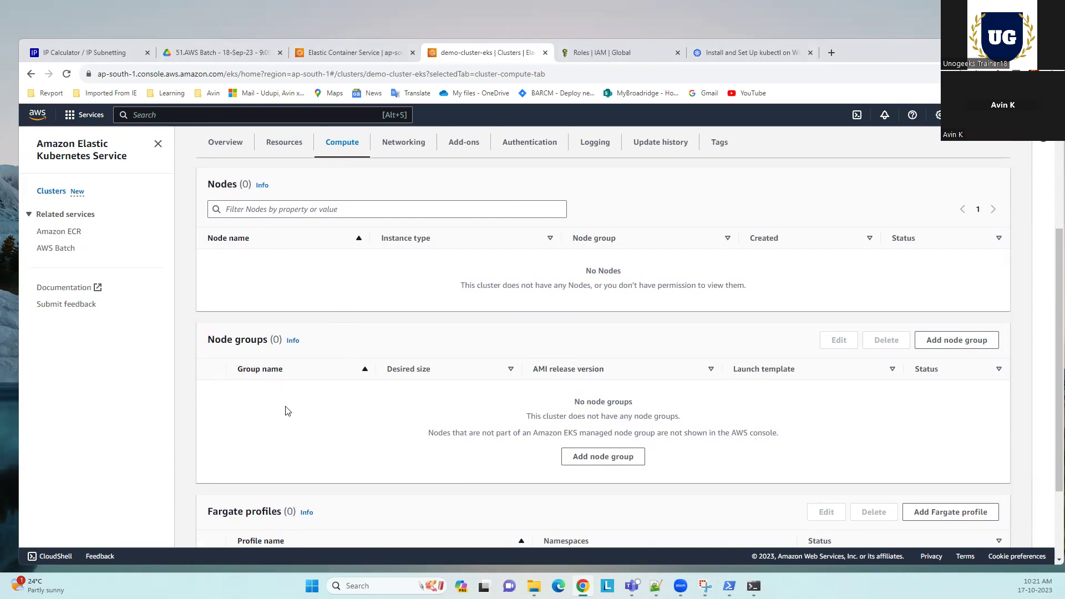
pyautogui.click(587, 460)
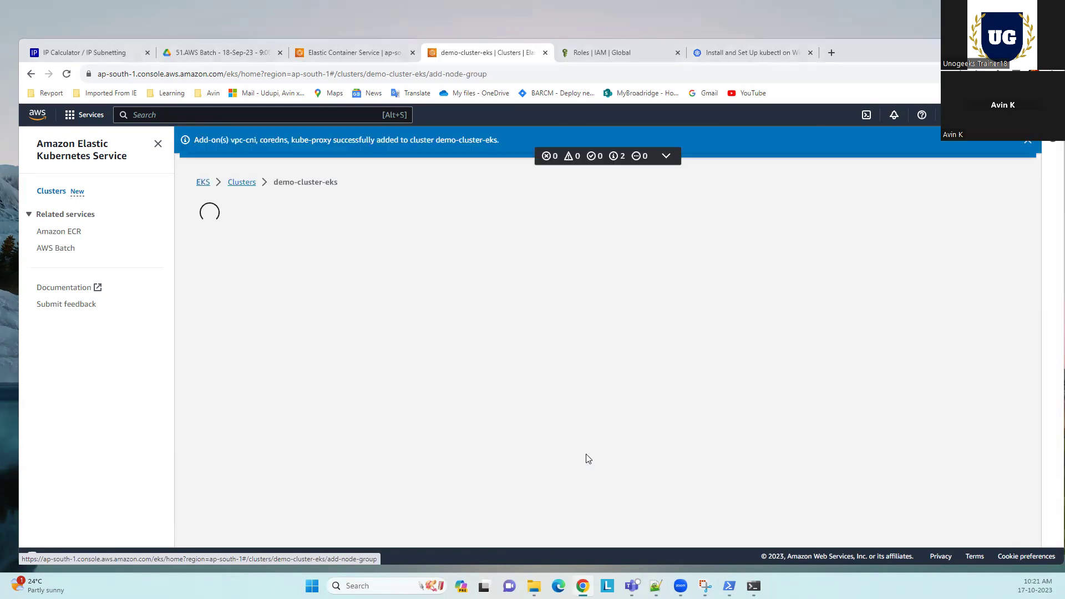
# Name the node group demo-nodegroup, refresh the node IAM role list and check it for available roles.
pyautogui.click(256, 328)
pyautogui.write('demo-not')
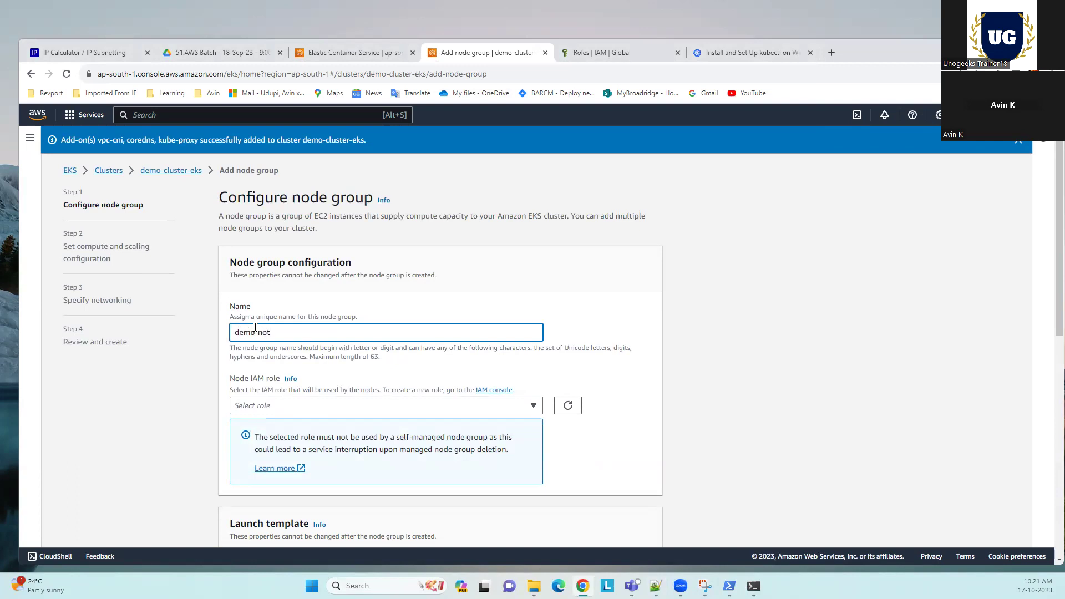
pyautogui.write('group')
pyautogui.click(579, 410)
pyautogui.click(470, 410)
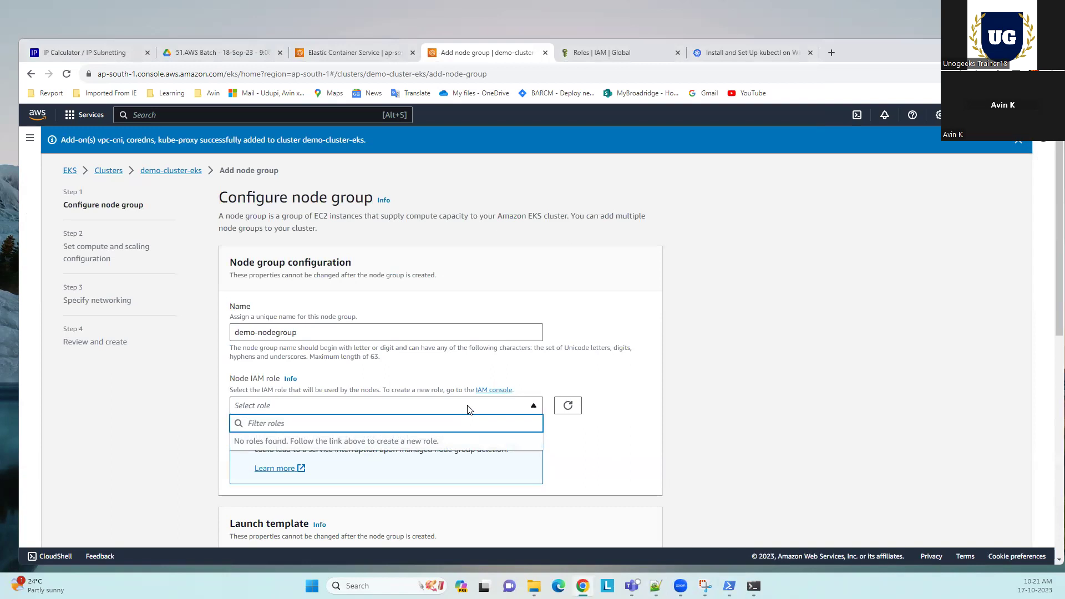
pyautogui.click(469, 410)
pyautogui.click(568, 406)
pyautogui.click(566, 409)
pyautogui.click(533, 412)
# Switch to the IAM Roles page and start a new role for an AWS service with the EC2 use case.
pyautogui.click(596, 57)
pyautogui.click(963, 209)
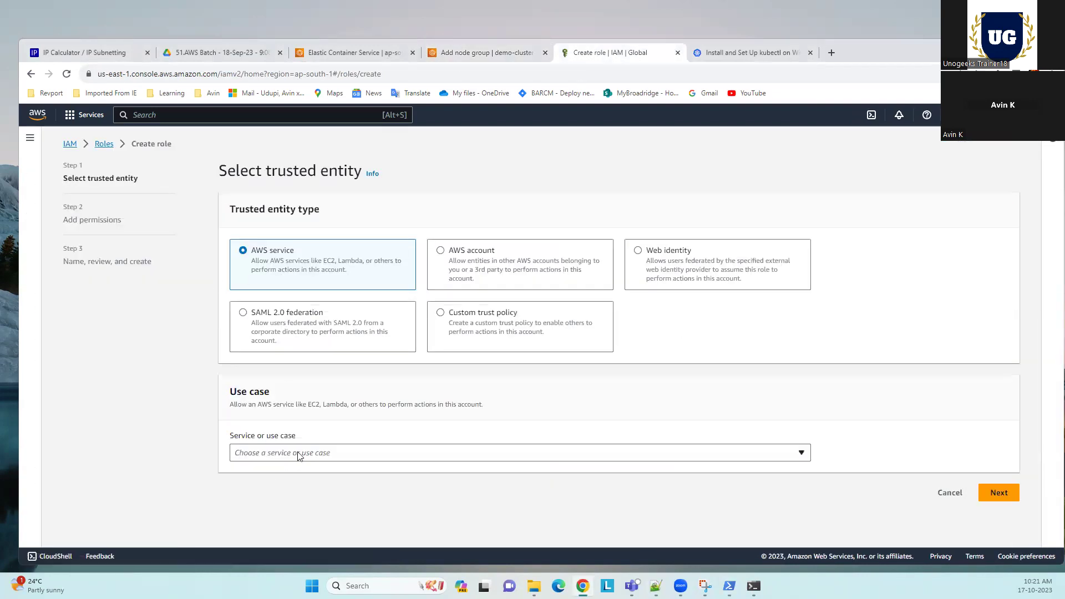
pyautogui.click(300, 453)
pyautogui.click(140, 486)
pyautogui.click(293, 462)
pyautogui.click(300, 187)
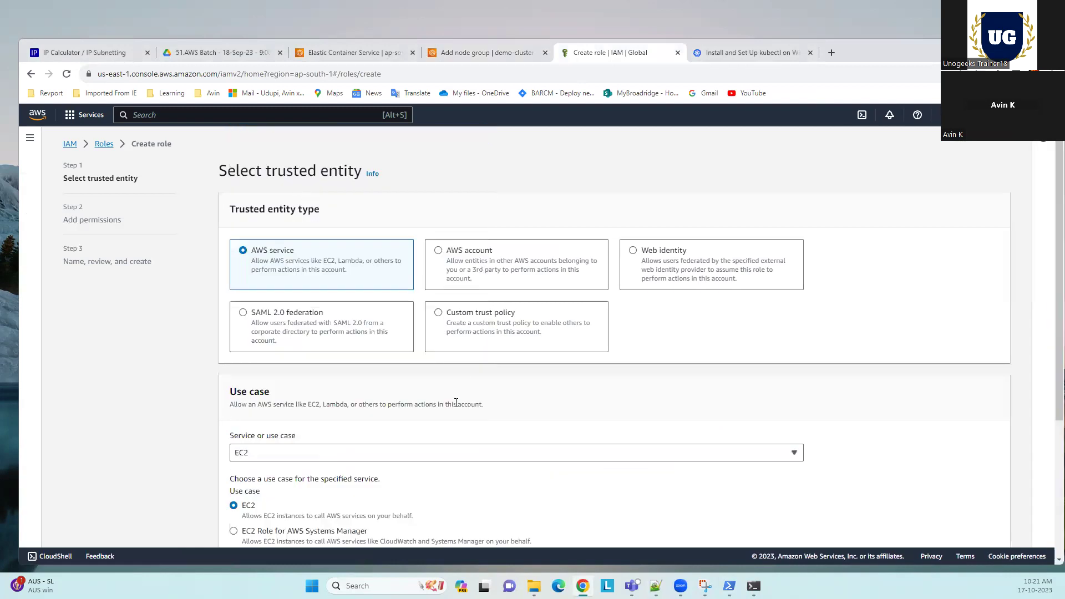
pyautogui.scroll(-2, 456, 403)
pyautogui.scroll(-2, 243, 469)
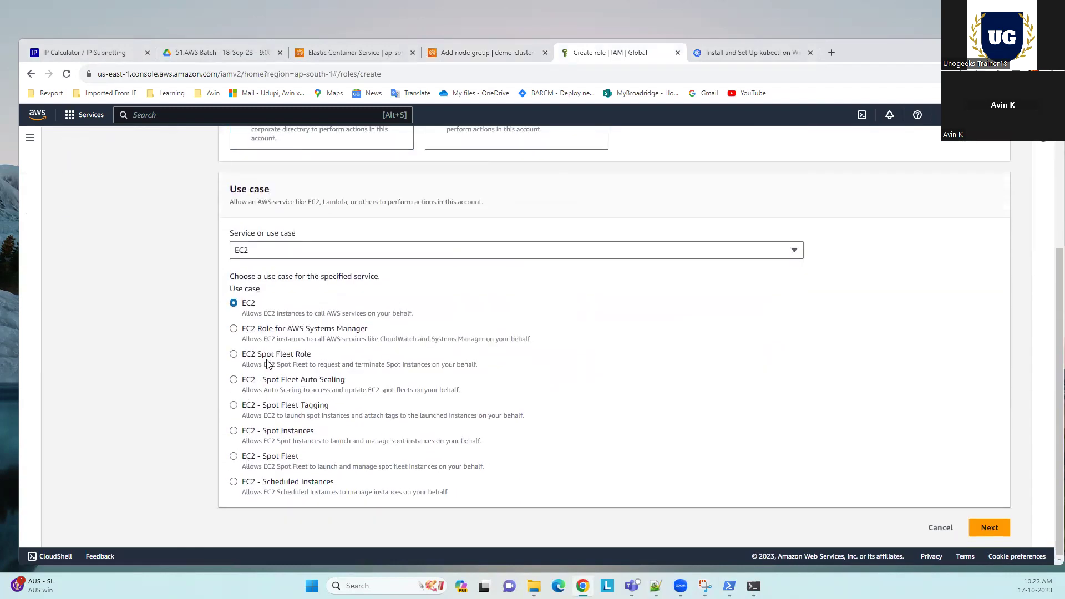
pyautogui.click(993, 530)
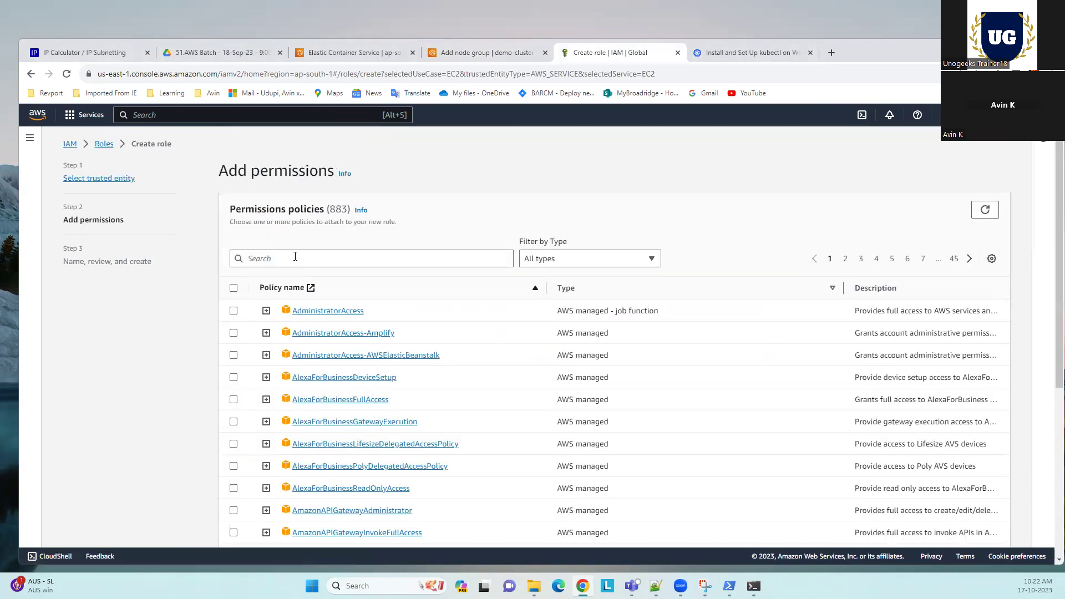
# Filter the permissions policies by amazoneks and select AmazonEKS_CNI_Policy, AmazonEKSClusterPolicy and AmazonEKSWorkerNodePolicy for the role.
pyautogui.scroll(-2, 297, 266)
pyautogui.scroll(2, 298, 278)
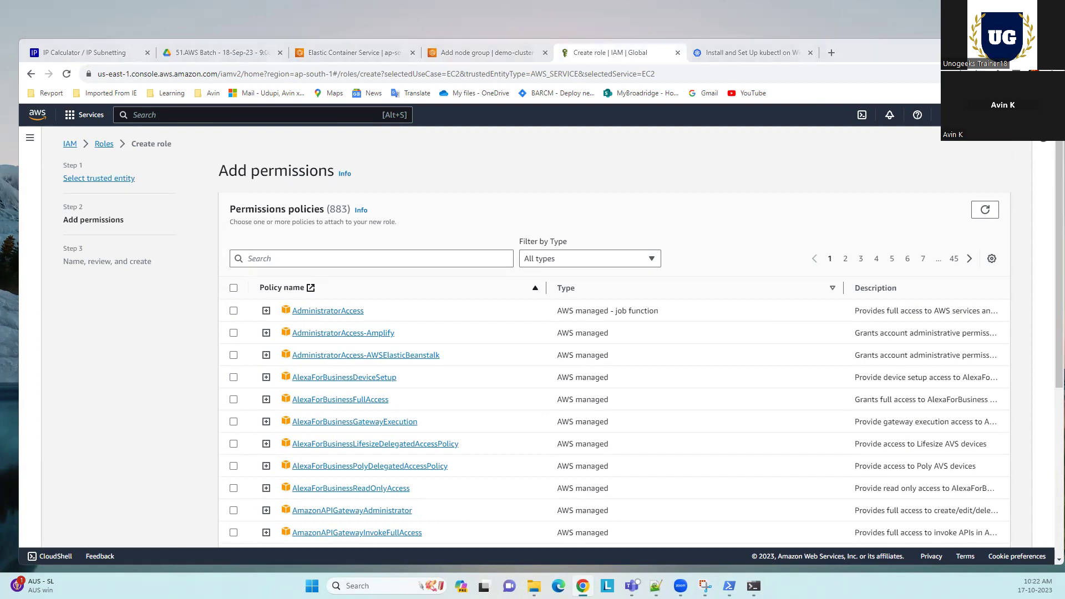
pyautogui.hotkey('alt', 'Tab')
pyautogui.click(265, 259)
pyautogui.write('ama')
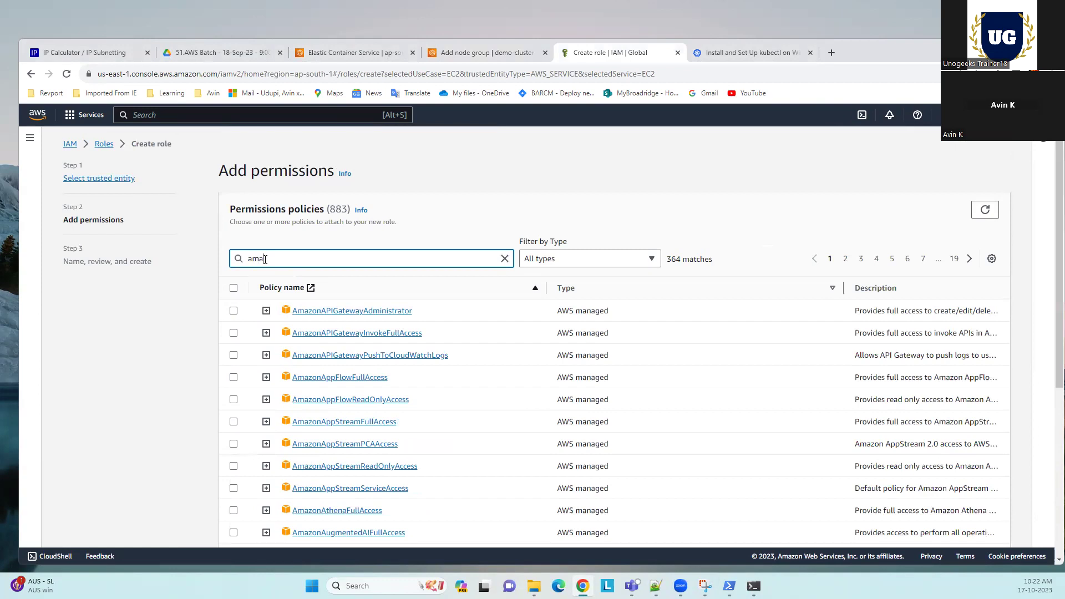
pyautogui.write('zoneks')
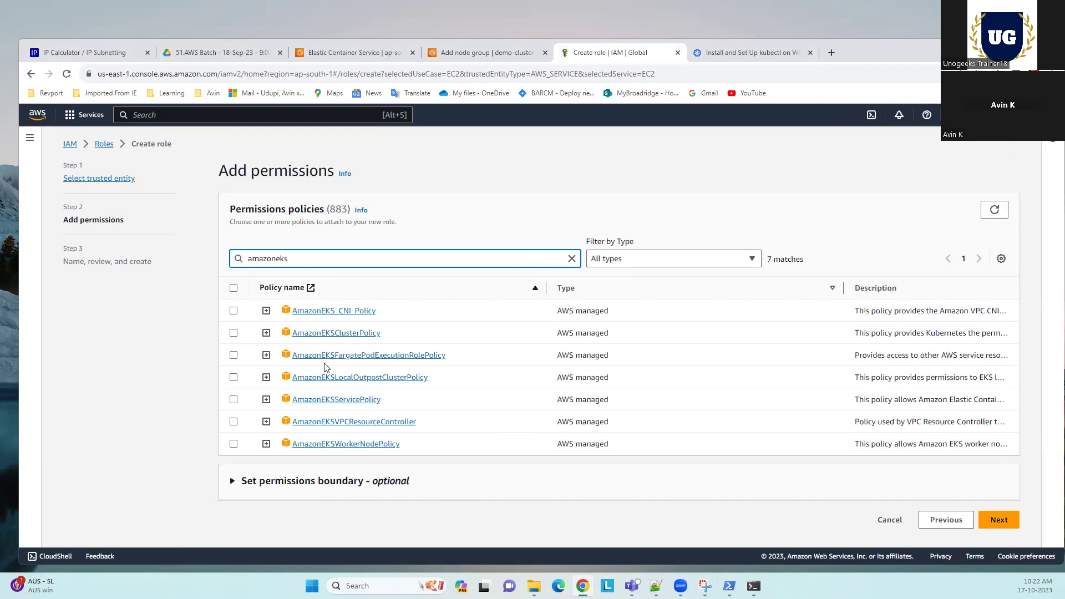
pyautogui.click(232, 312)
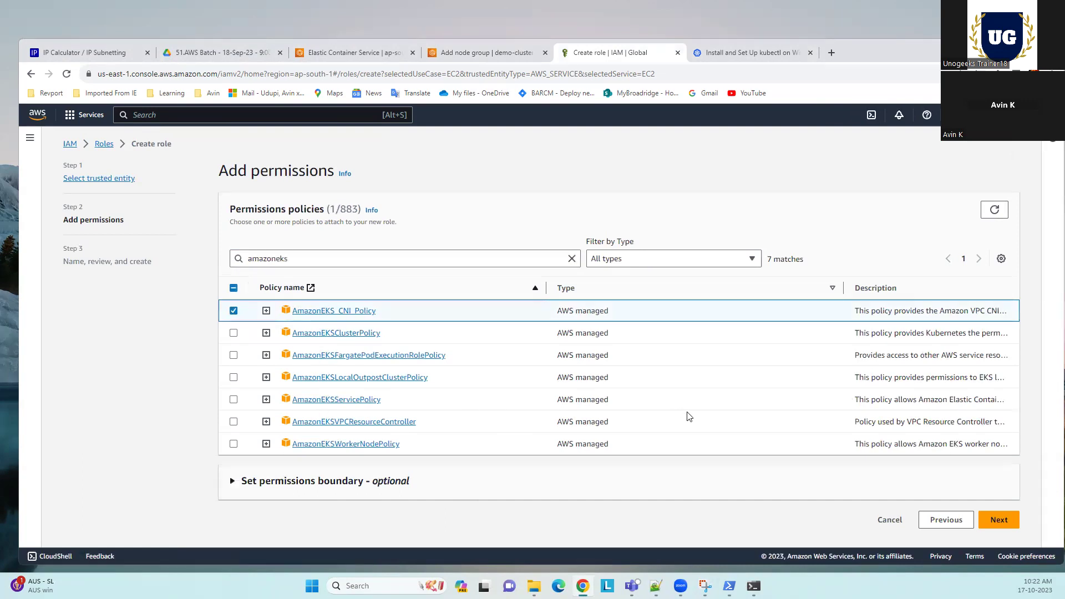
pyautogui.click(233, 334)
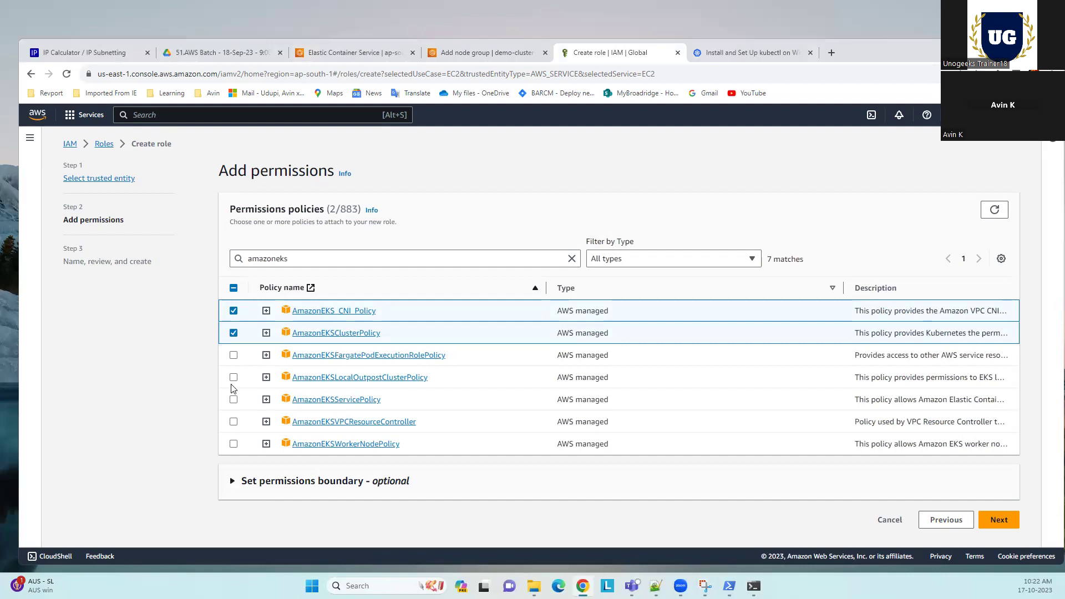
pyautogui.click(234, 444)
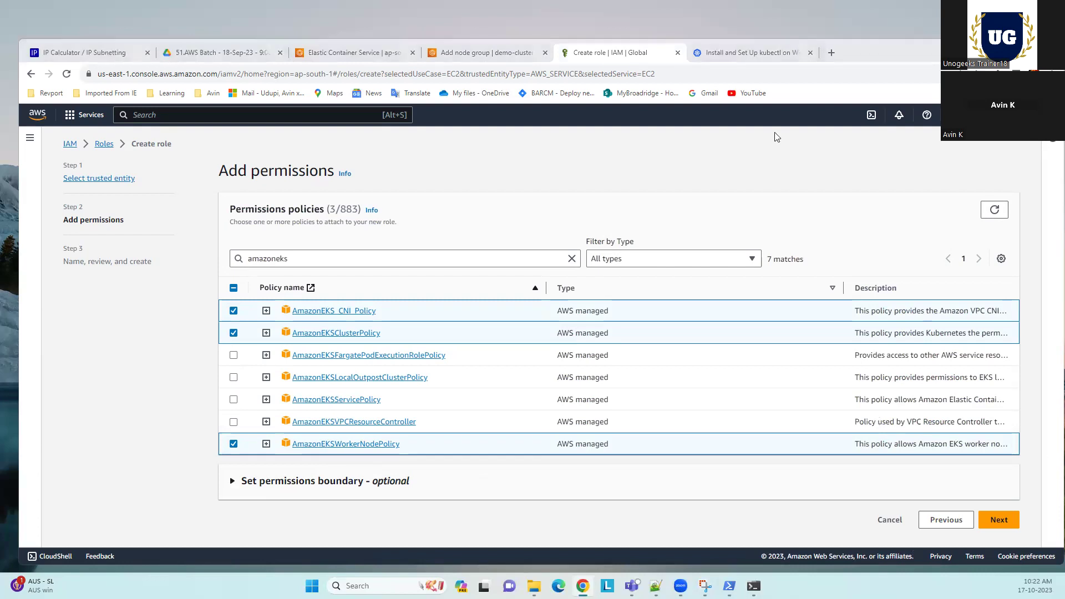
# Filter the policies by amazonec2co, add AmazonEC2ContainerRegistryReadOnly to the role and continue to the review stage.
pyautogui.click(290, 258)
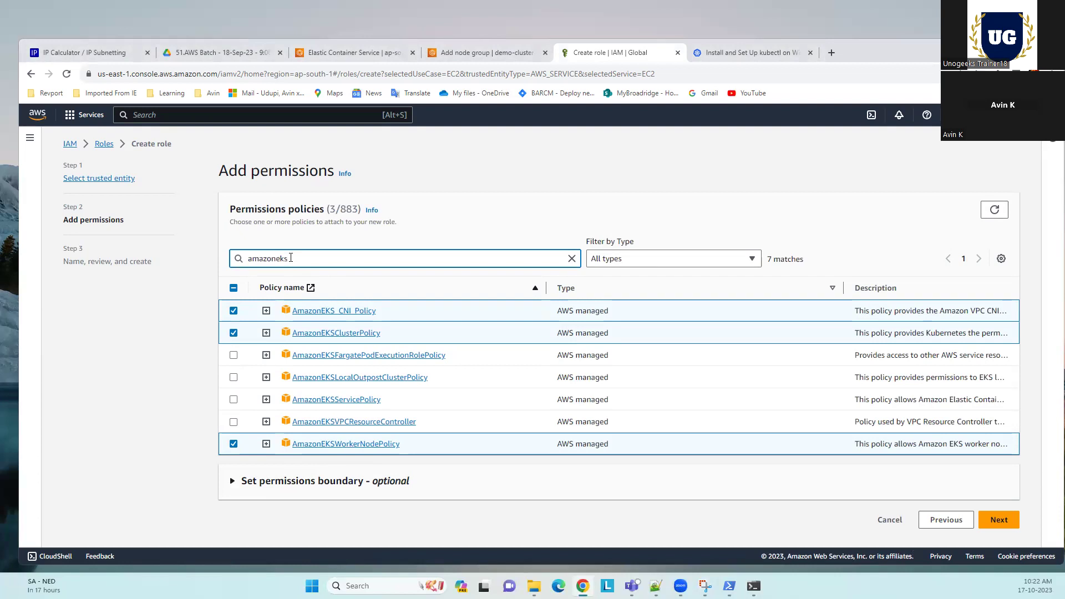
pyautogui.press('BackSpace')
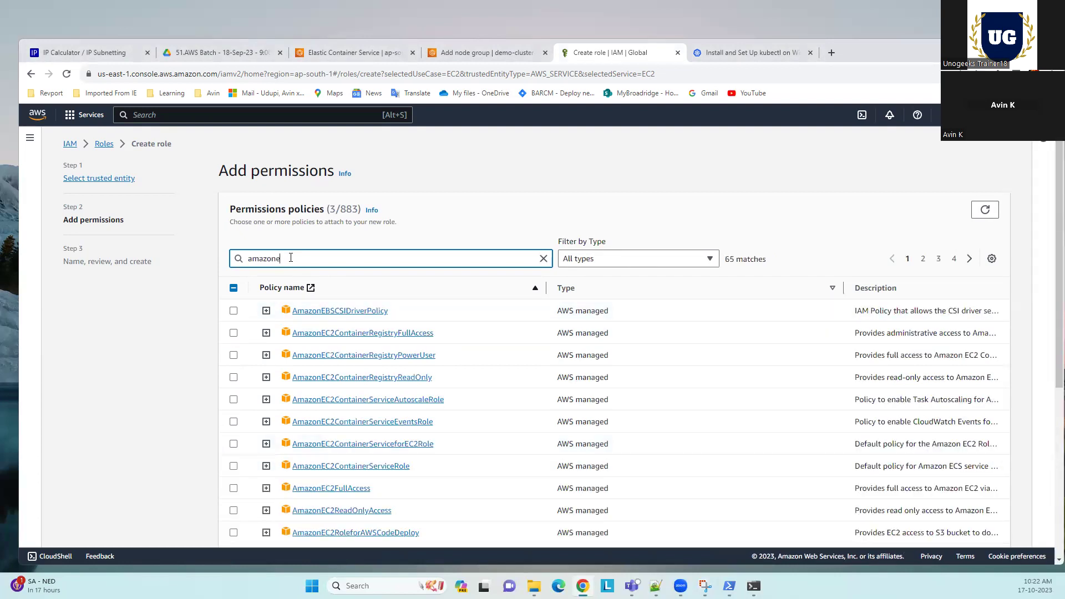
pyautogui.write('c2')
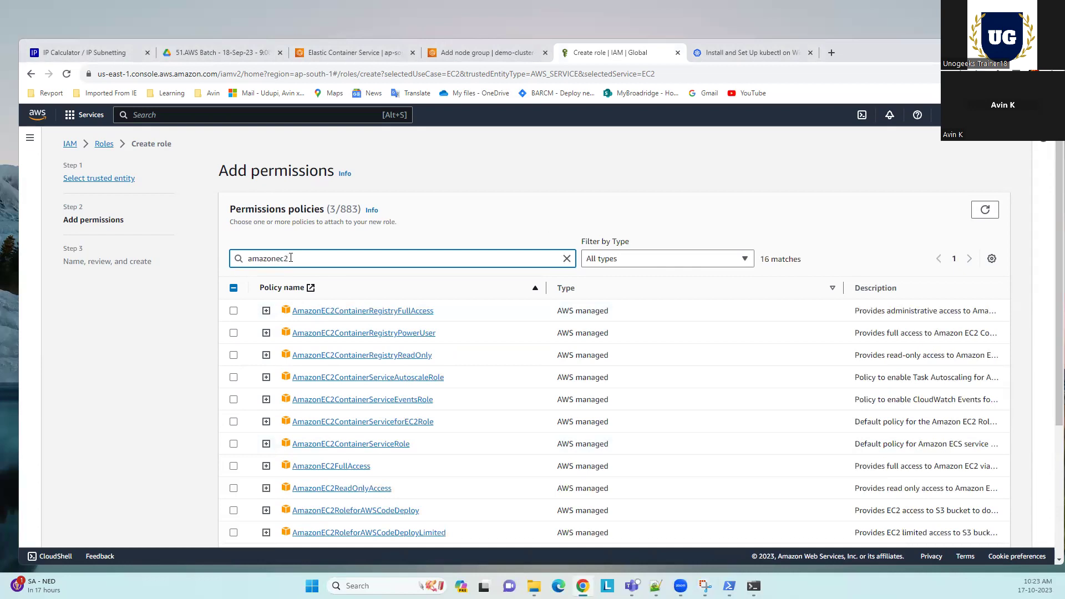
pyautogui.write('co')
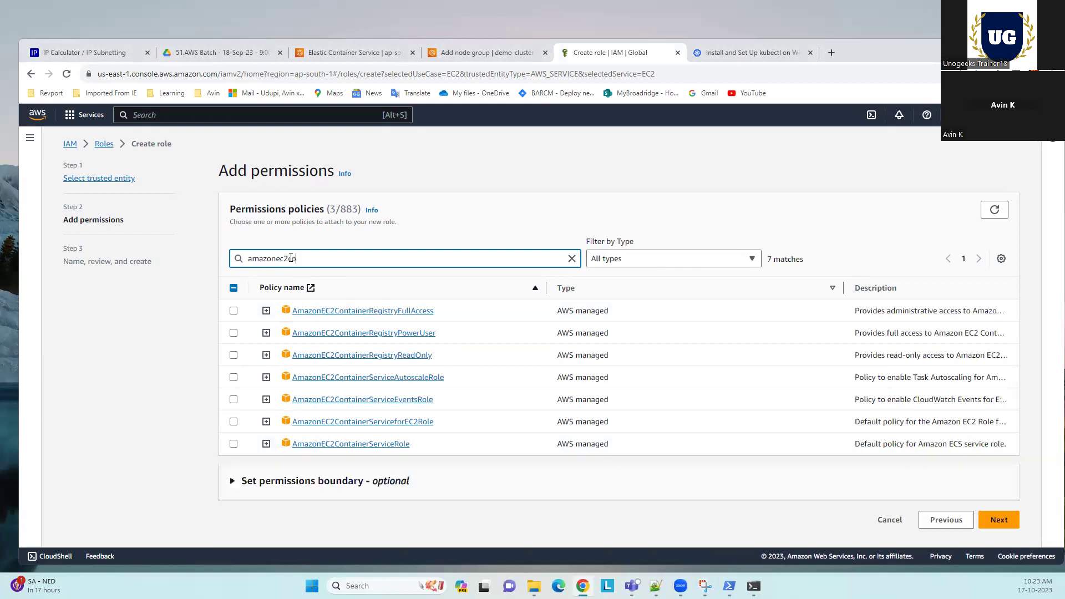
pyautogui.click(234, 356)
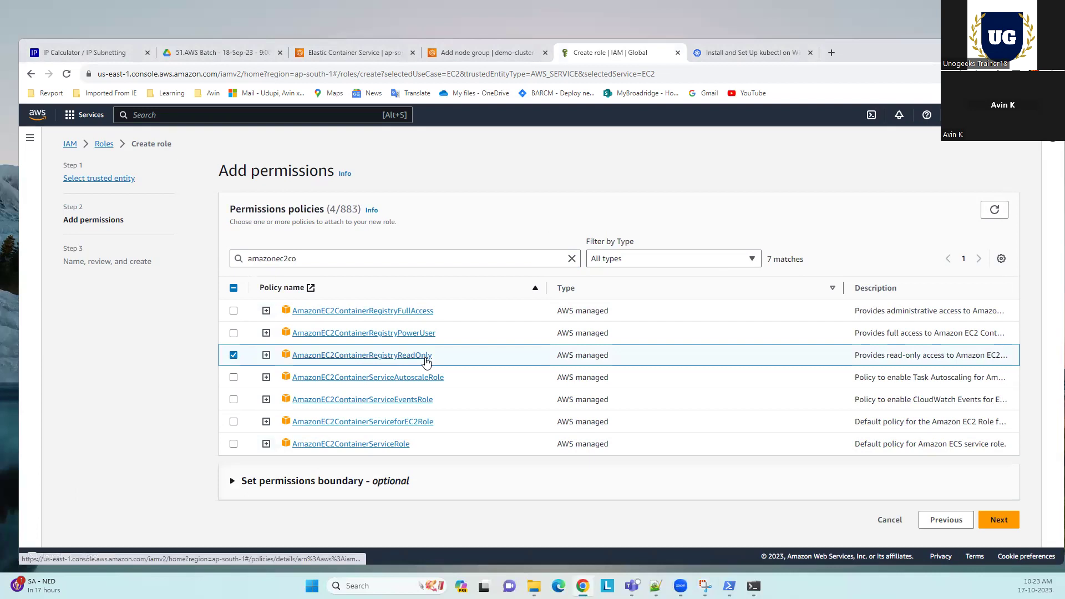
pyautogui.click(1010, 524)
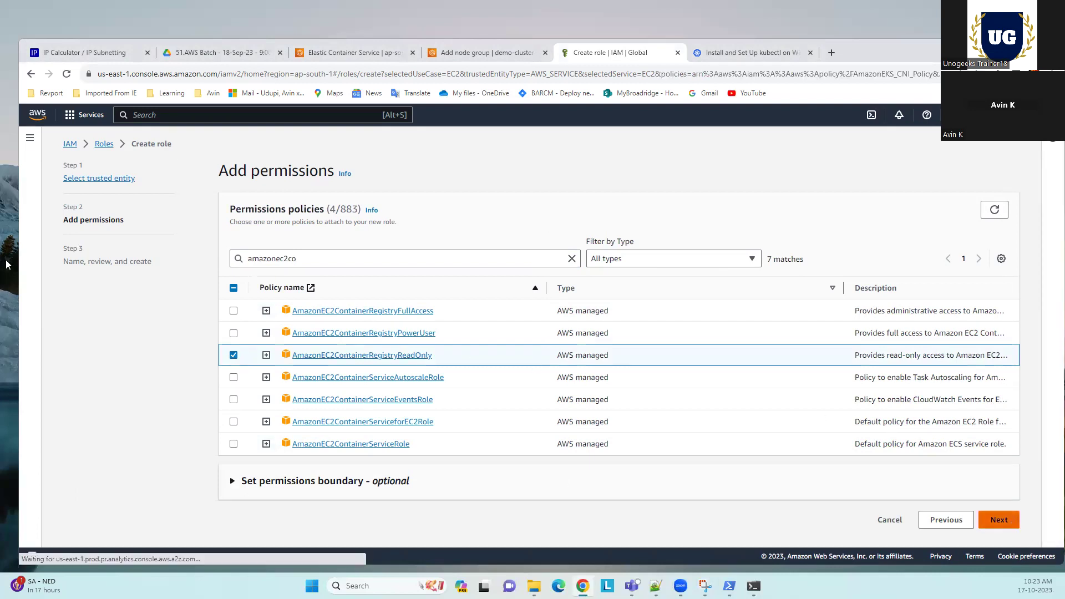
# Enter demo-eks-role as the role name, review the trust policy and permissions, and try to create the role.
pyautogui.scroll(-6, 334, 435)
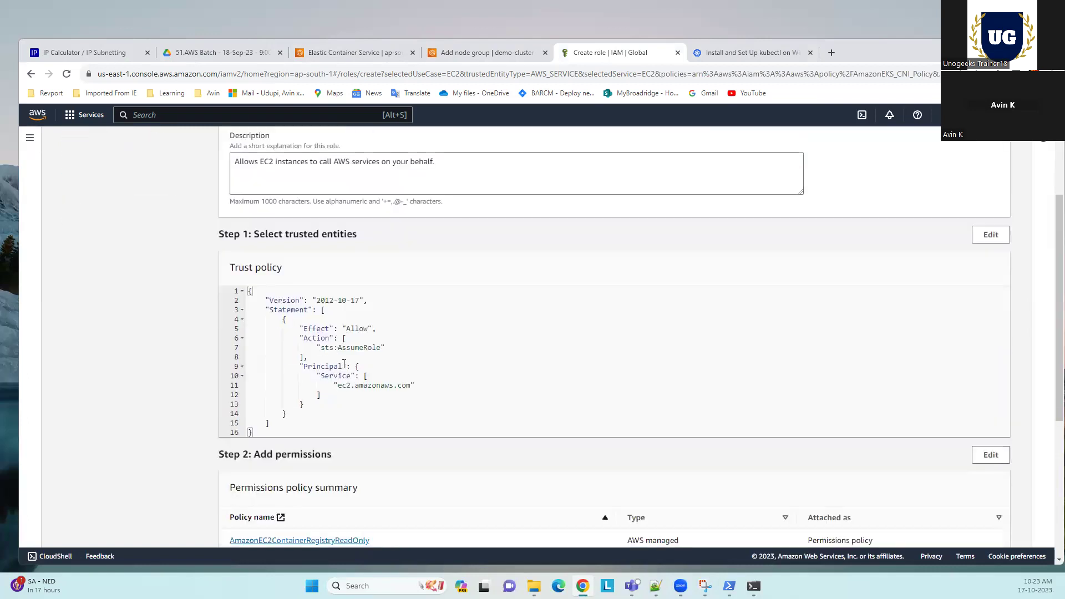
pyautogui.scroll(6, 294, 427)
pyautogui.click(251, 271)
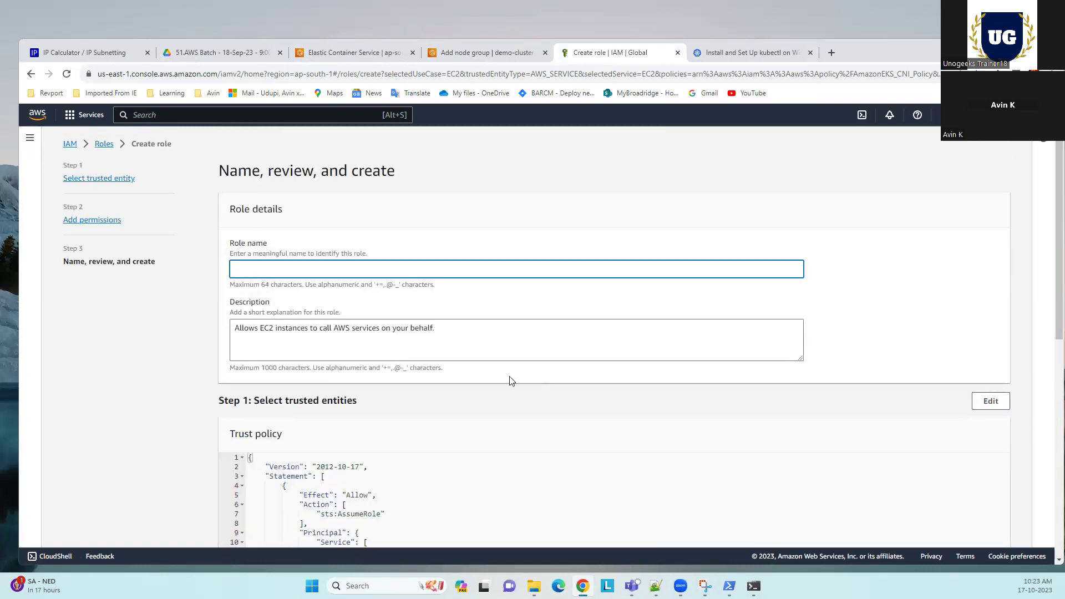
pyautogui.scroll(-4, 511, 381)
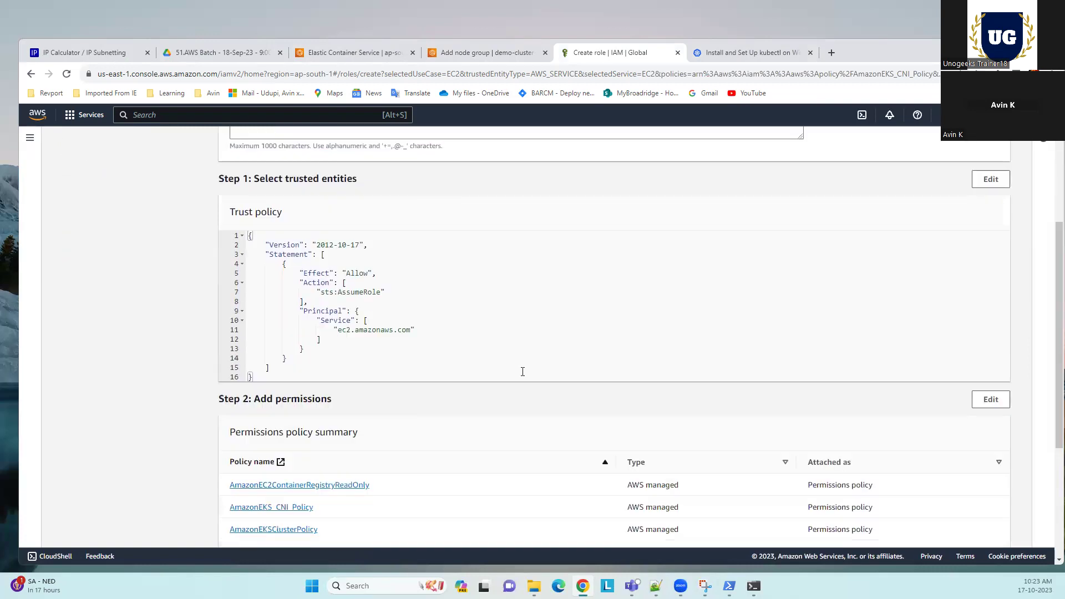
pyautogui.scroll(4, 522, 371)
pyautogui.click(319, 268)
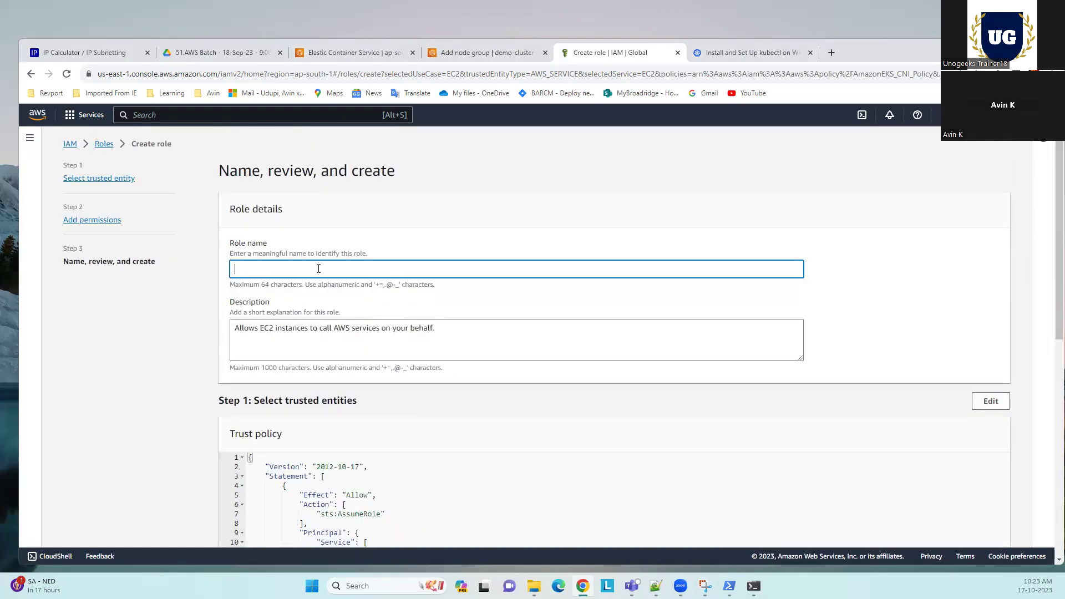
pyautogui.write('demo-eks-role')
pyautogui.scroll(-5, 400, 383)
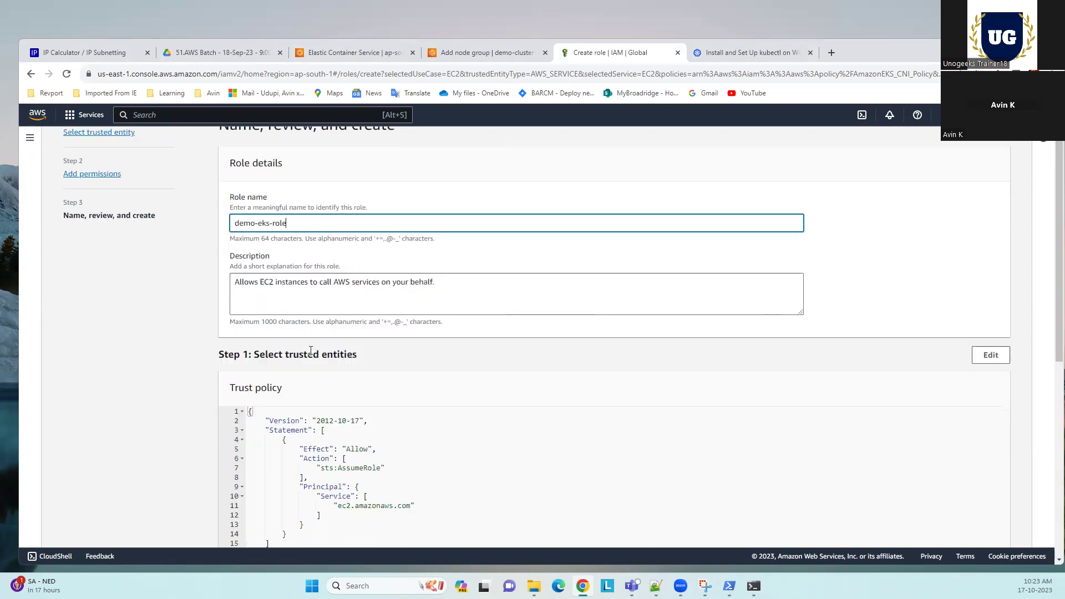
pyautogui.scroll(-3, 440, 427)
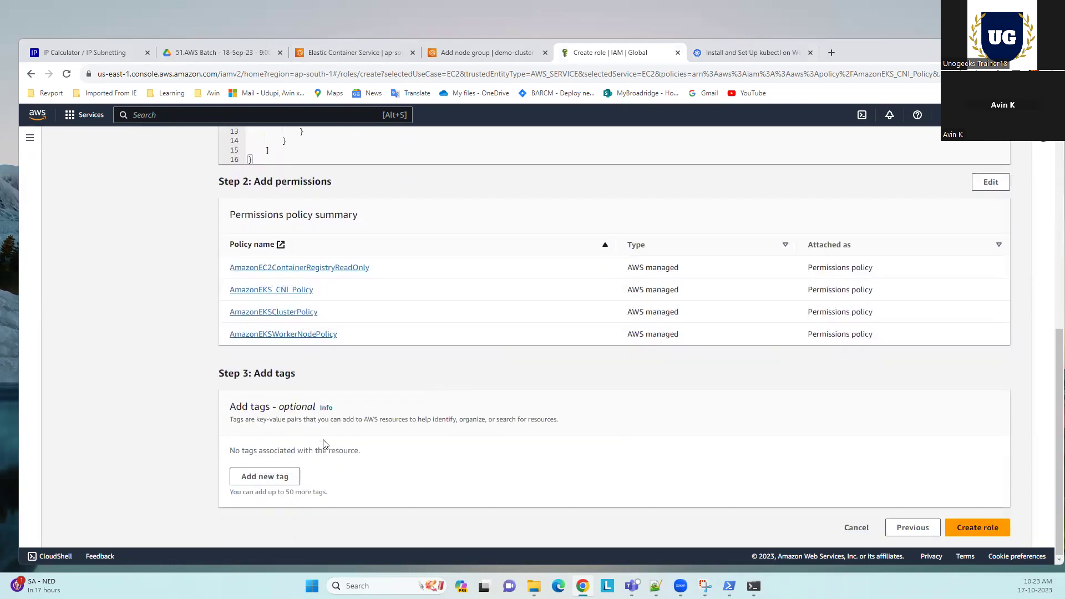
pyautogui.click(977, 528)
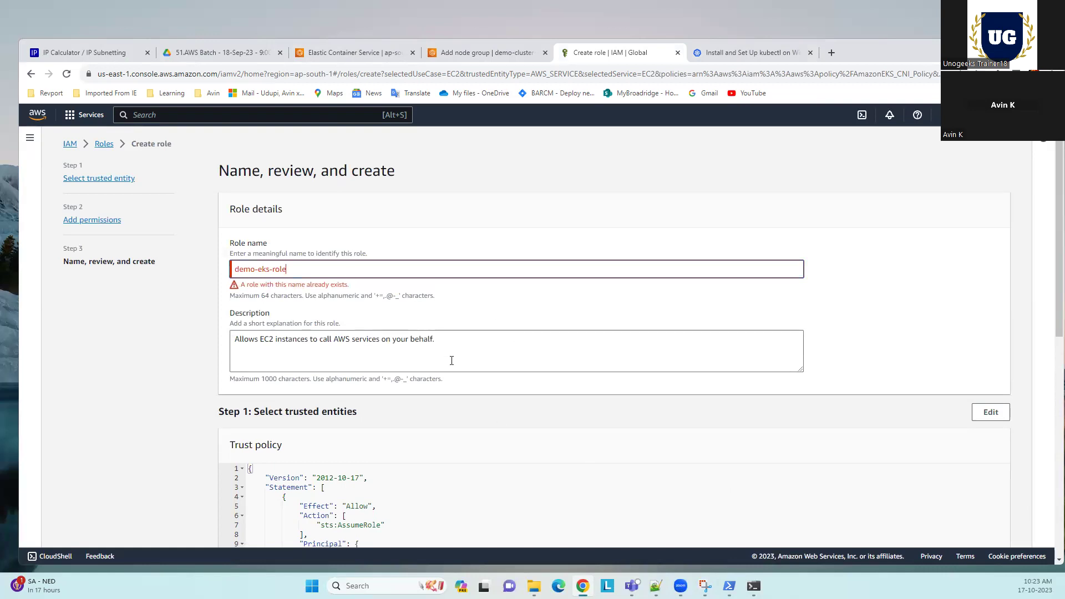
# Change the role name to demo-eks-role-nodegroup and create the role.
pyautogui.scroll(-4, 452, 395)
pyautogui.scroll(4, 454, 398)
pyautogui.scroll(-7, 454, 398)
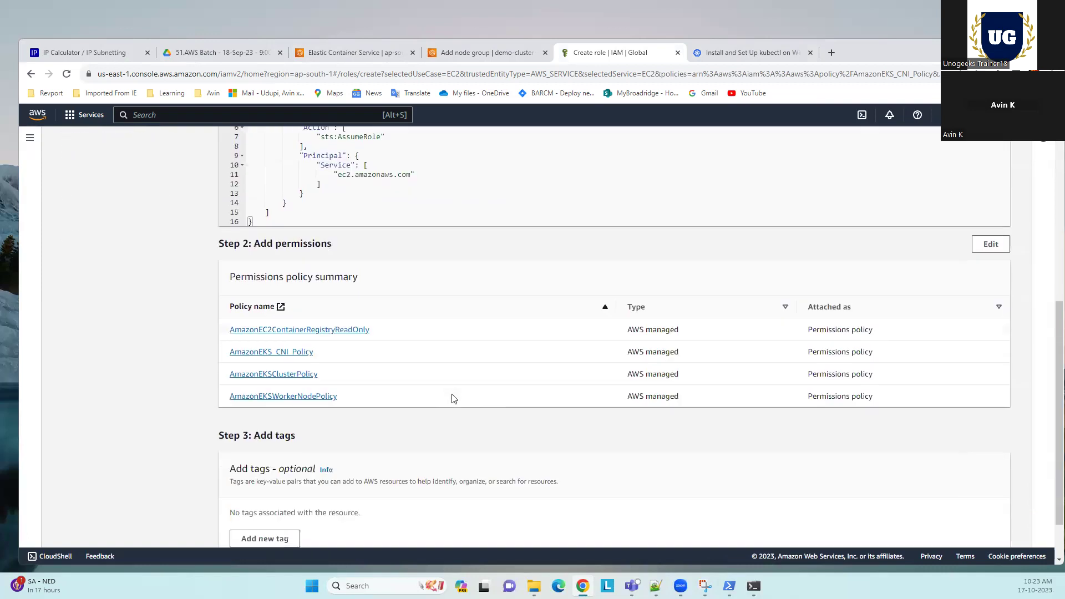
pyautogui.scroll(7, 454, 398)
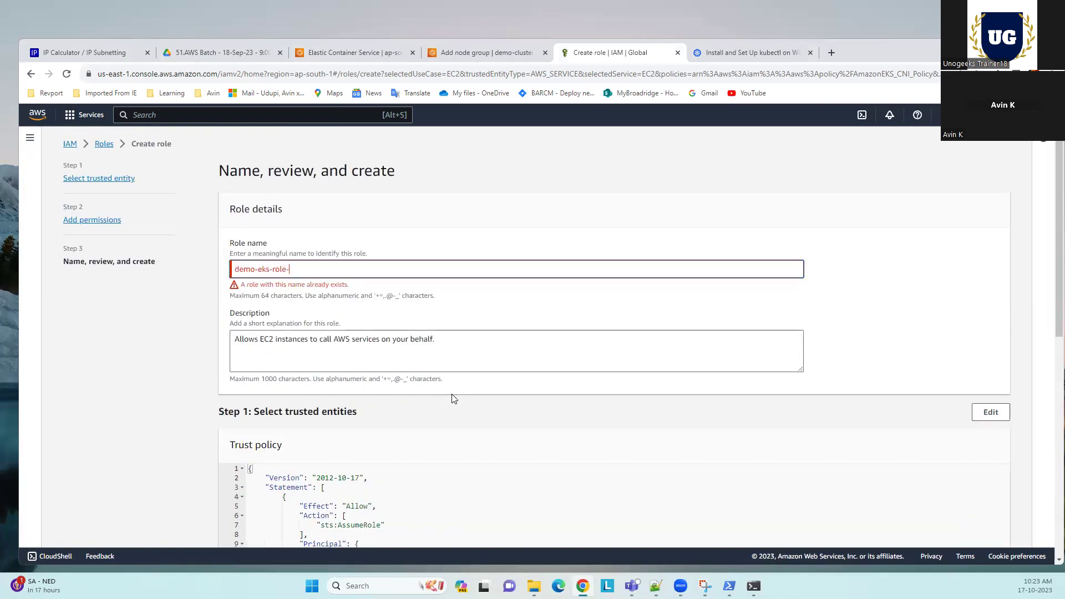
pyautogui.write('-nodegroup')
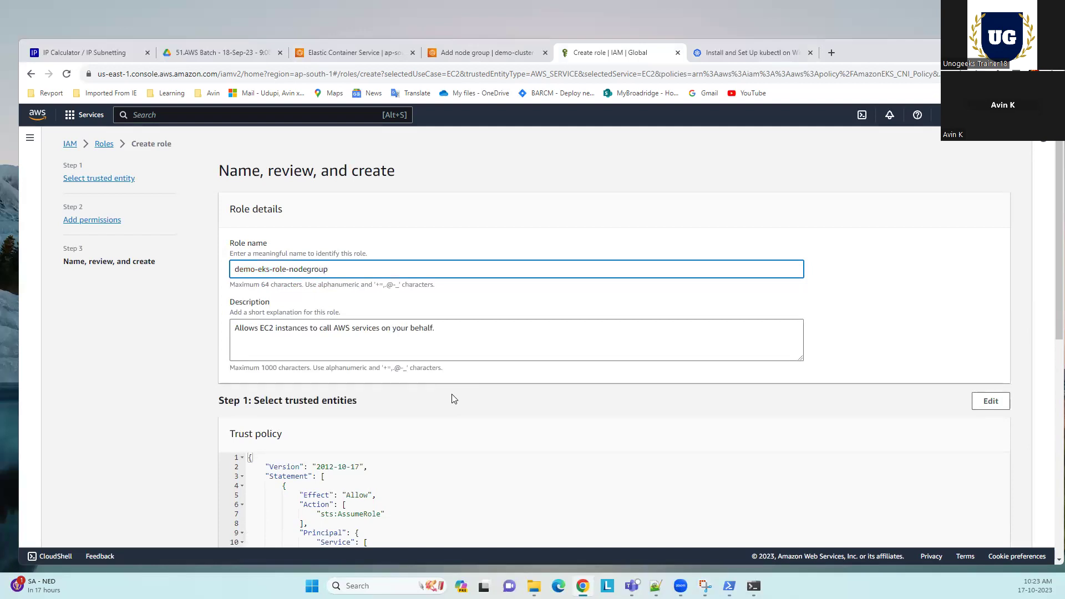
pyautogui.scroll(-10, 453, 398)
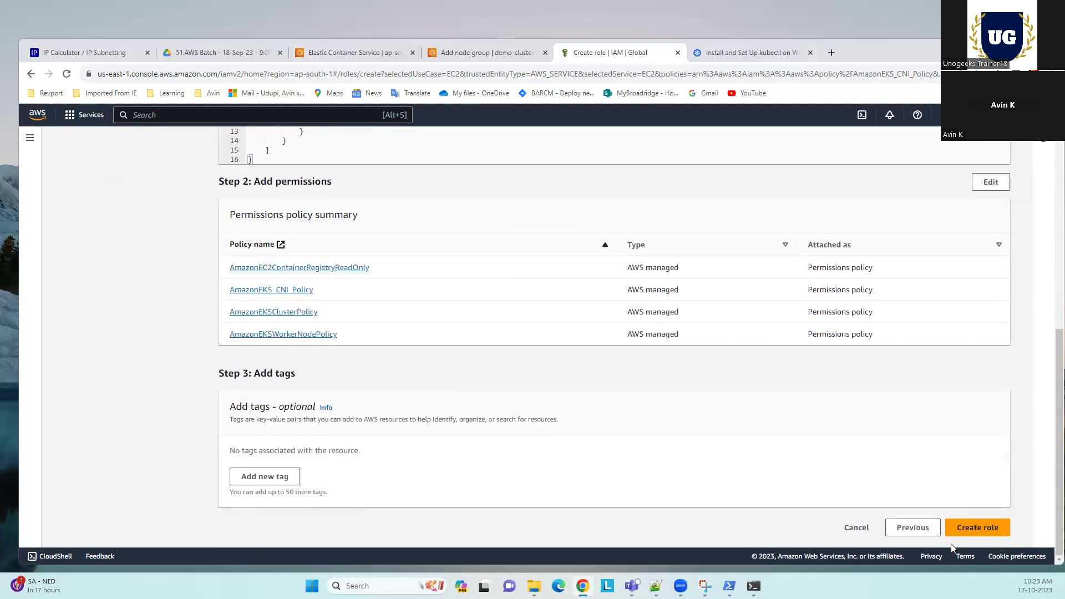
pyautogui.click(1000, 536)
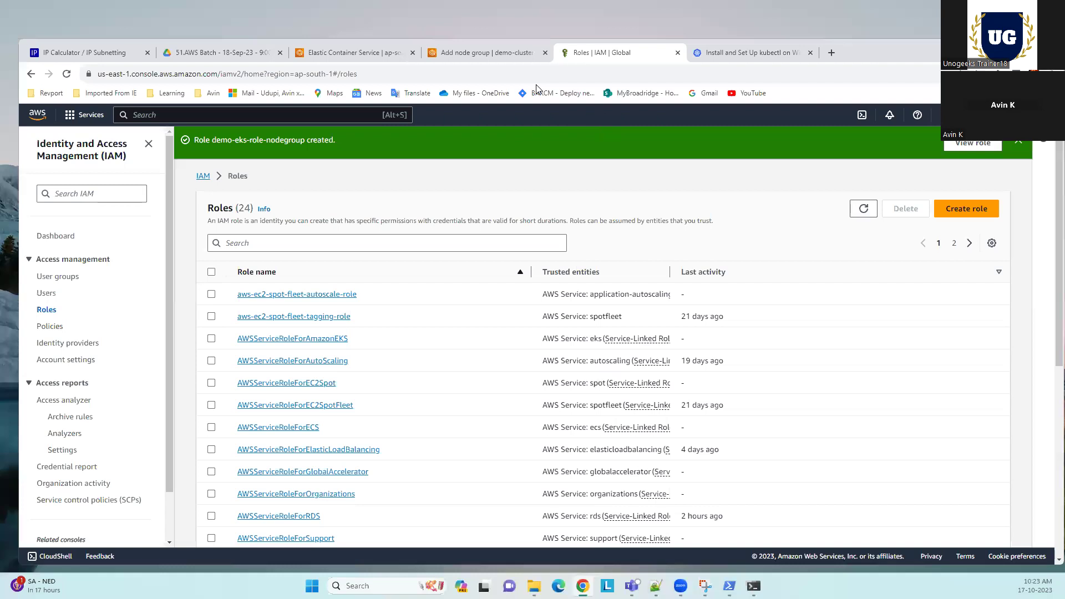
# Return to the Add node group page, reload the IAM roles, assign demo-eks-role-nodegroup as node role and continue to compute and scaling.
pyautogui.click(477, 55)
pyautogui.click(567, 406)
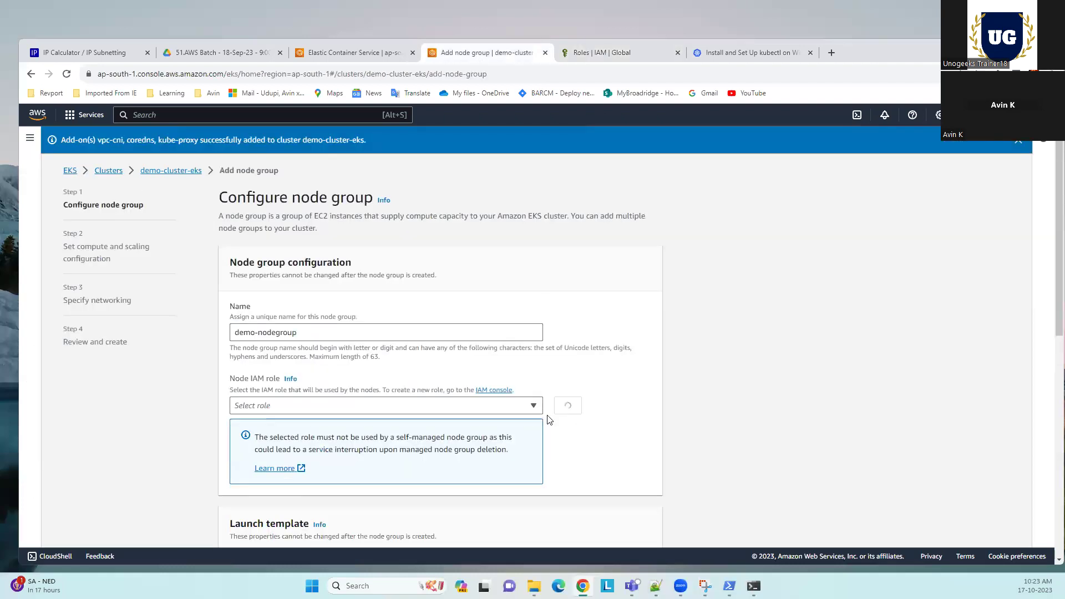
pyautogui.click(534, 410)
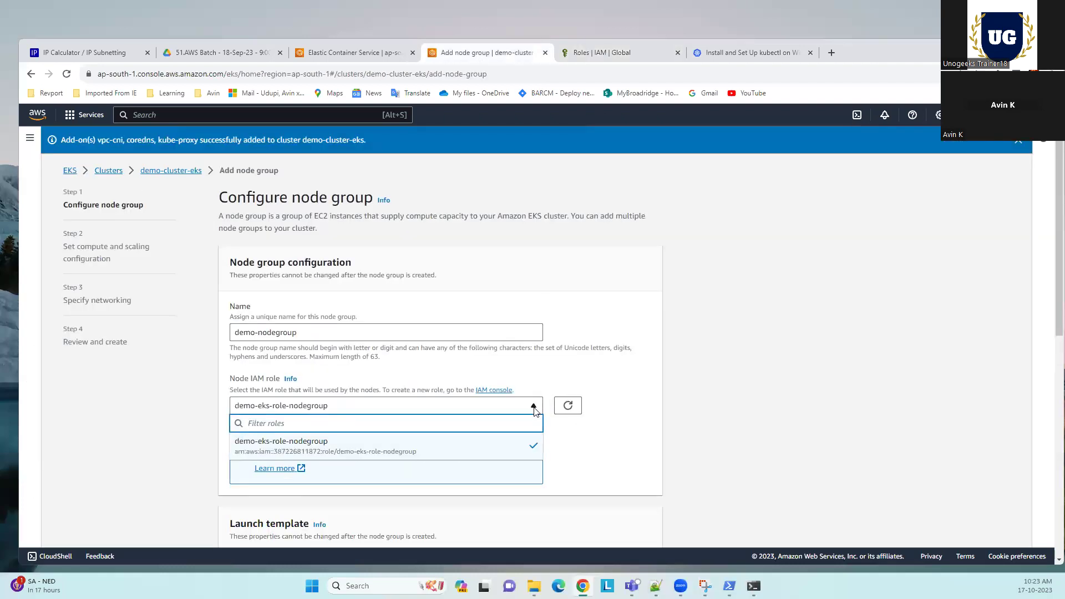
pyautogui.click(534, 409)
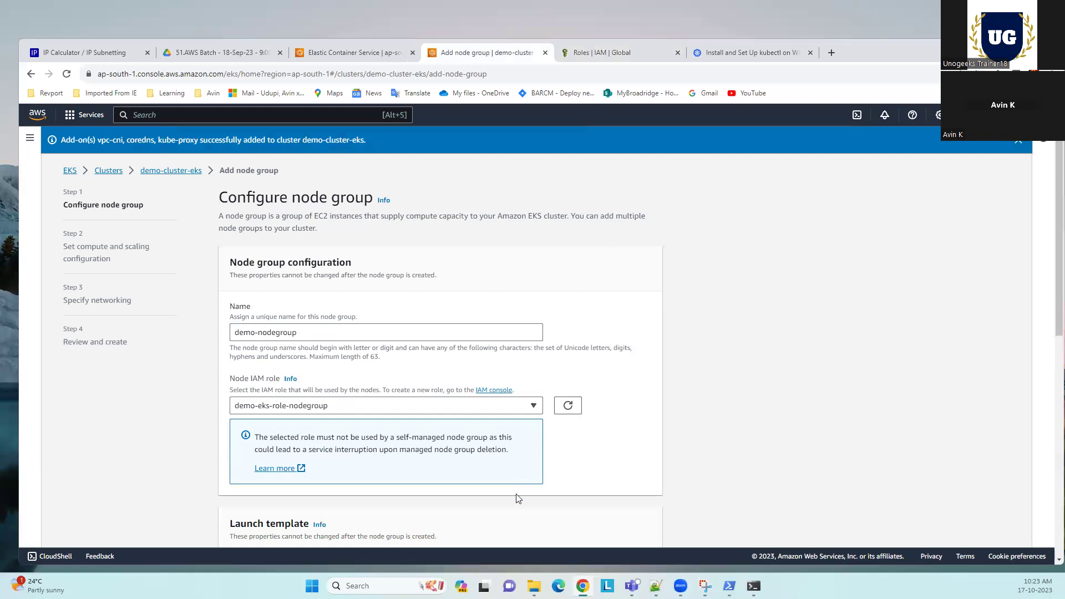
pyautogui.scroll(-4, 475, 492)
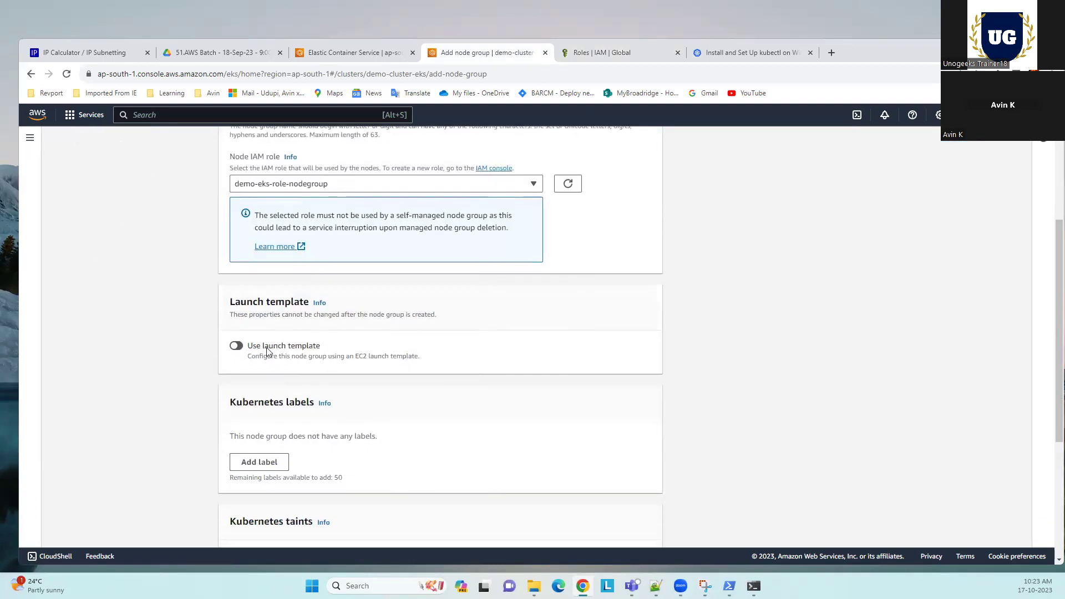
pyautogui.scroll(-2, 315, 405)
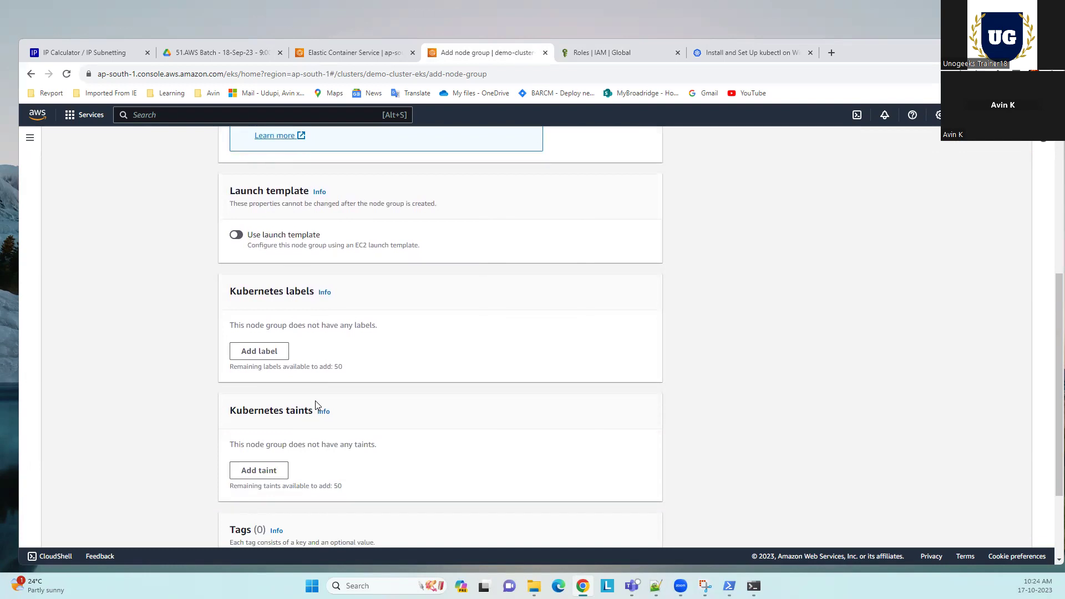
pyautogui.scroll(-2, 266, 453)
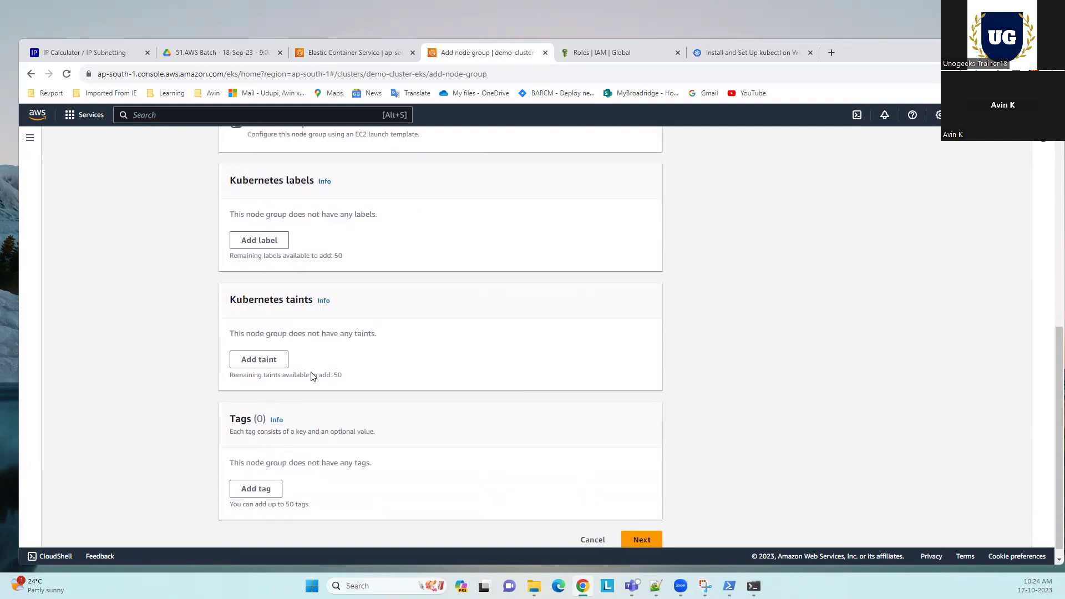
pyautogui.scroll(-1, 333, 408)
pyautogui.click(634, 524)
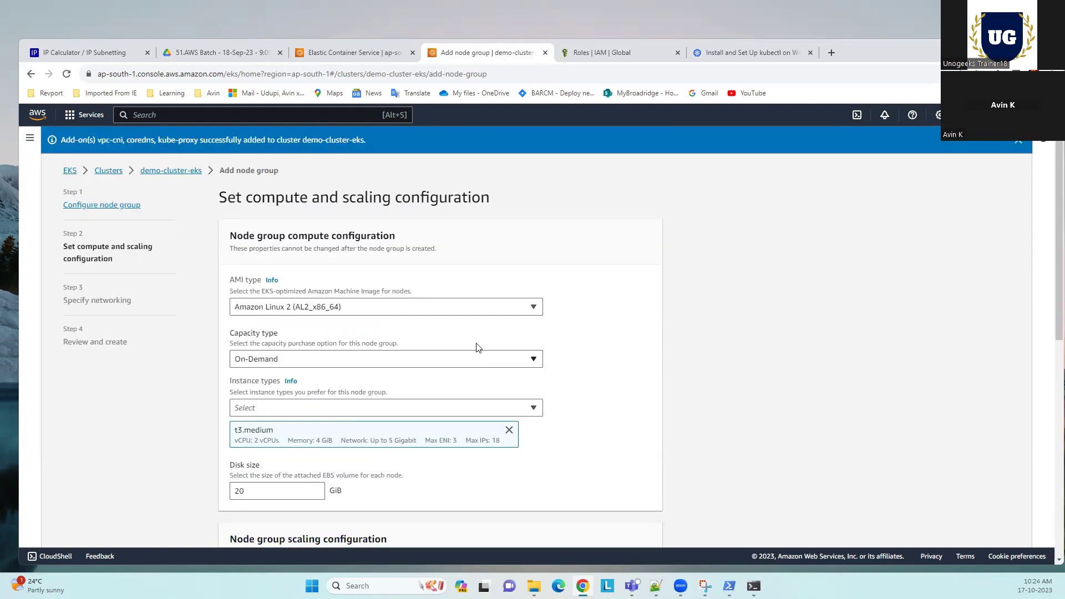
# Look through the AMI type and capacity type options, keeping Amazon Linux 2 (AL2_x86_64) and On-Demand.
pyautogui.click(520, 307)
pyautogui.click(520, 307)
pyautogui.click(493, 364)
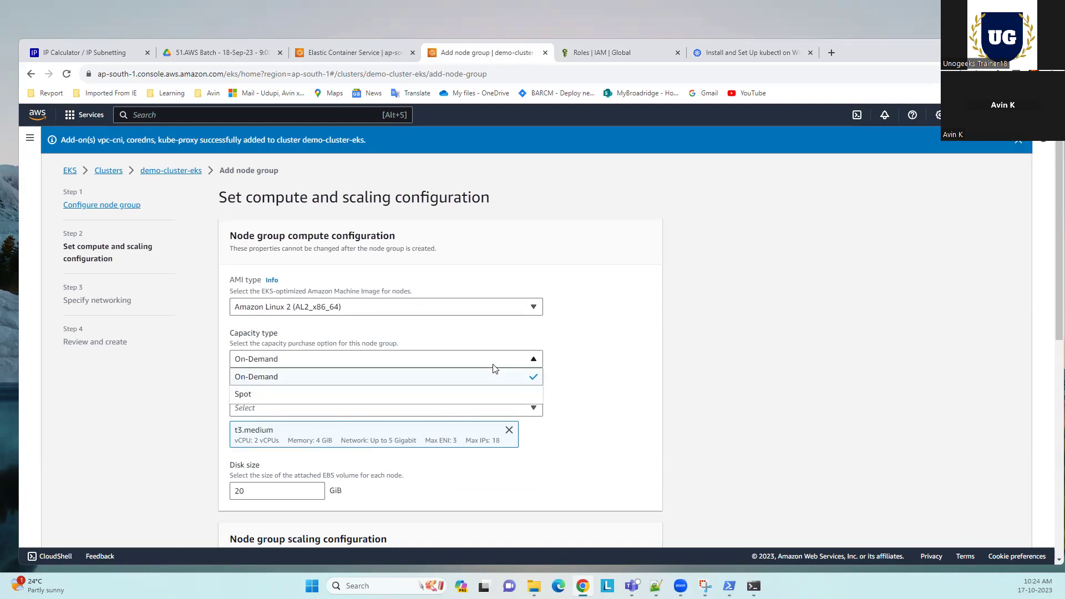
pyautogui.click(496, 369)
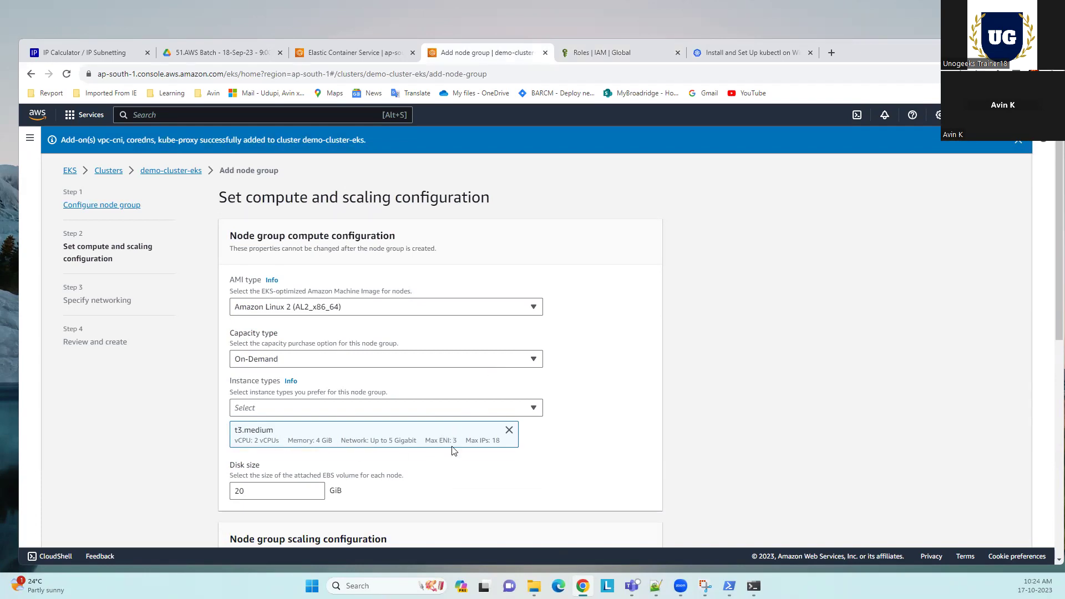
# Filter the instance types by t2, add t2.micro to the node group and remove t3.medium.
pyautogui.click(521, 412)
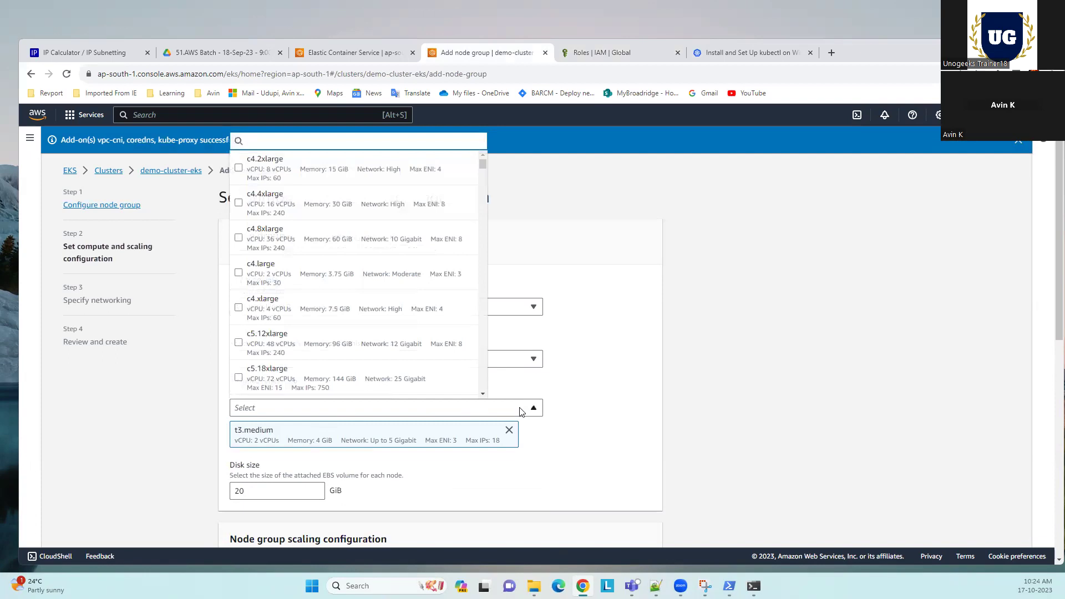
pyautogui.scroll(-3, 377, 345)
pyautogui.scroll(-6, 377, 346)
pyautogui.scroll(-12, 376, 355)
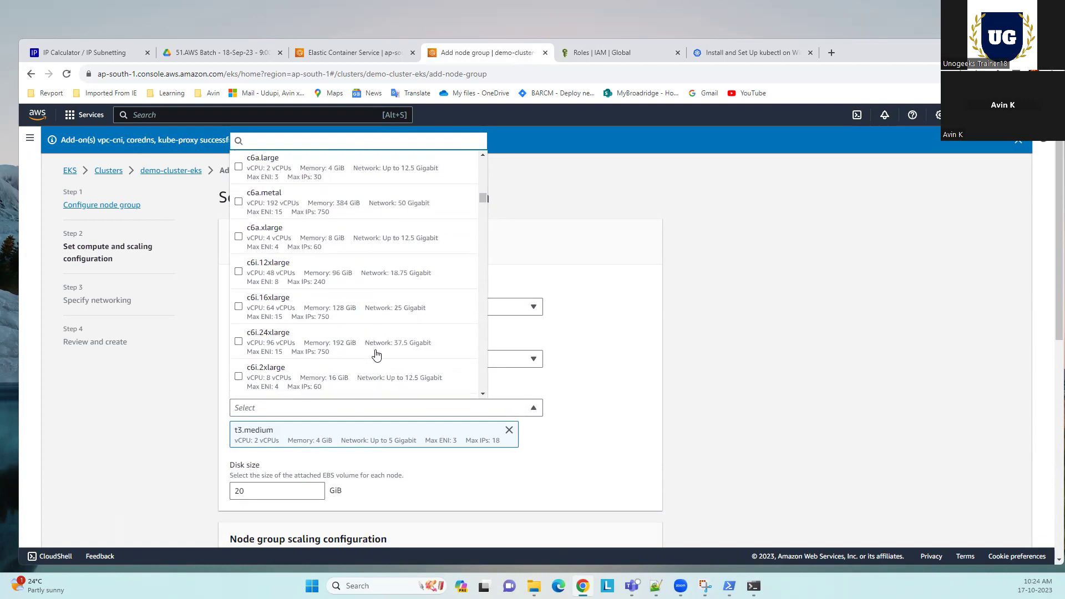
pyautogui.scroll(20, 376, 355)
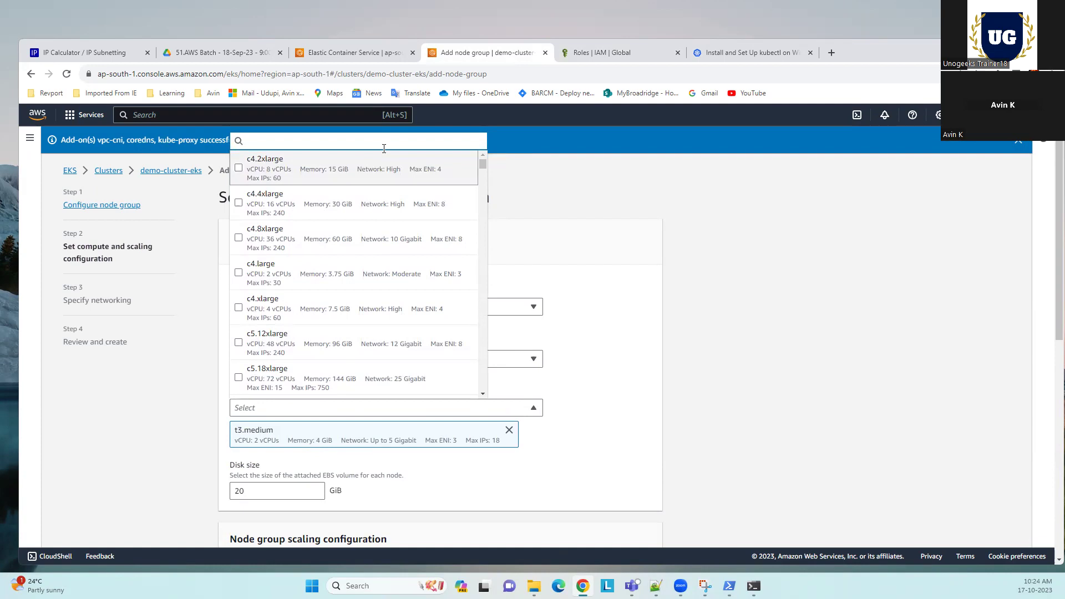
pyautogui.write('t2')
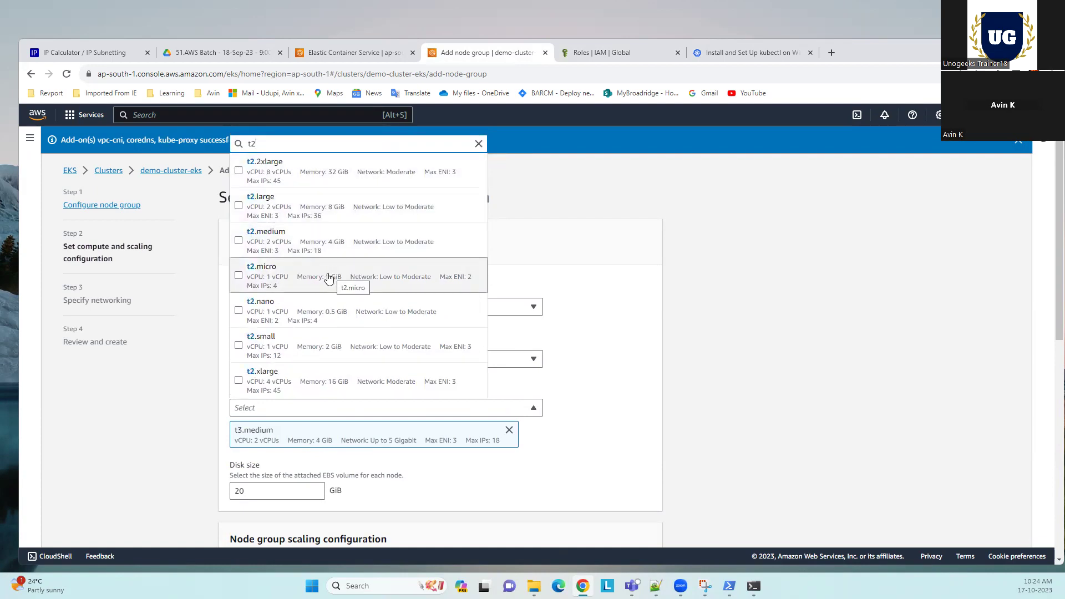
pyautogui.click(238, 275)
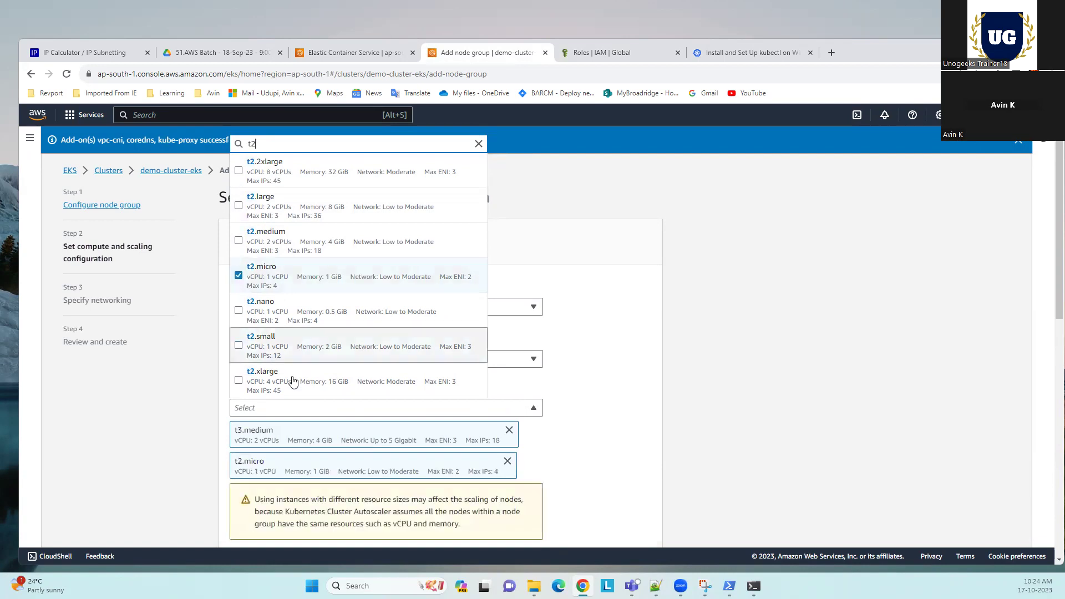
pyautogui.click(509, 430)
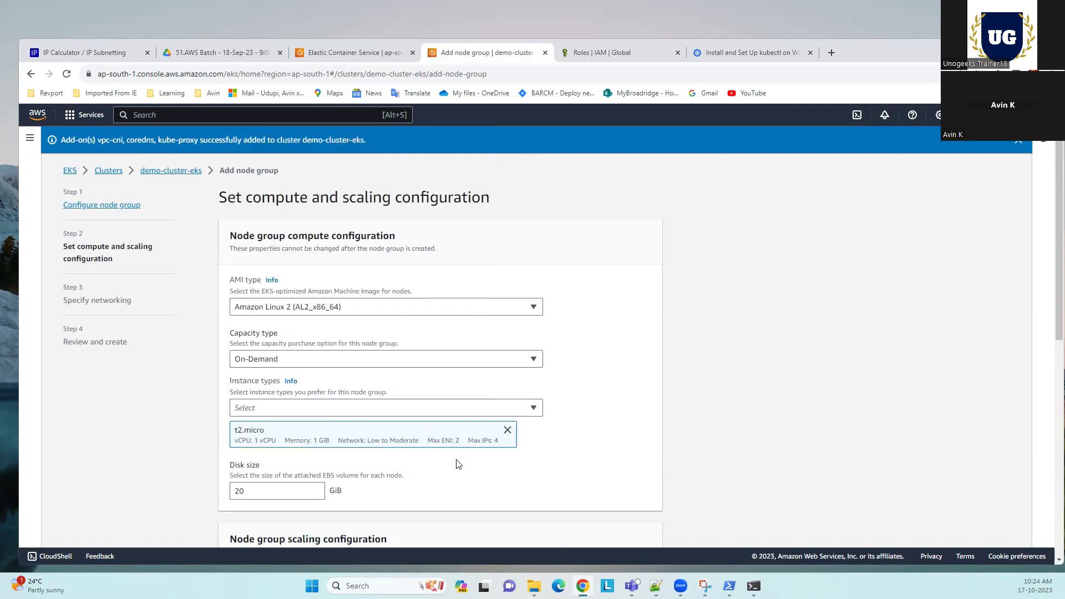
# Set the node group's desired, minimum and maximum size to 1 node each and continue to the networking stage.
pyautogui.scroll(-1, 444, 461)
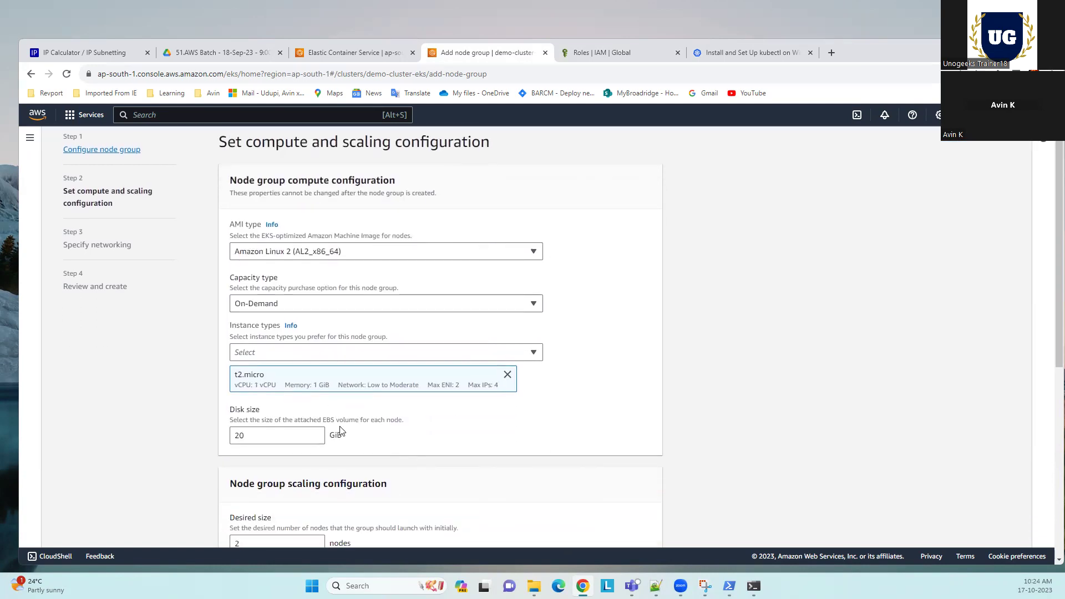
pyautogui.scroll(-3, 375, 434)
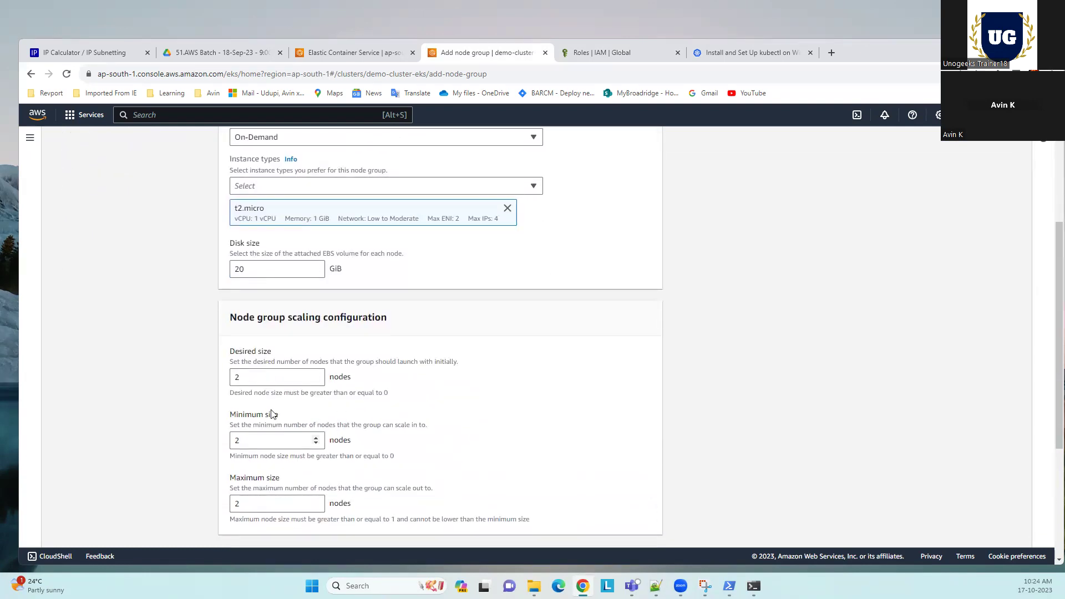
pyautogui.scroll(-1, 272, 416)
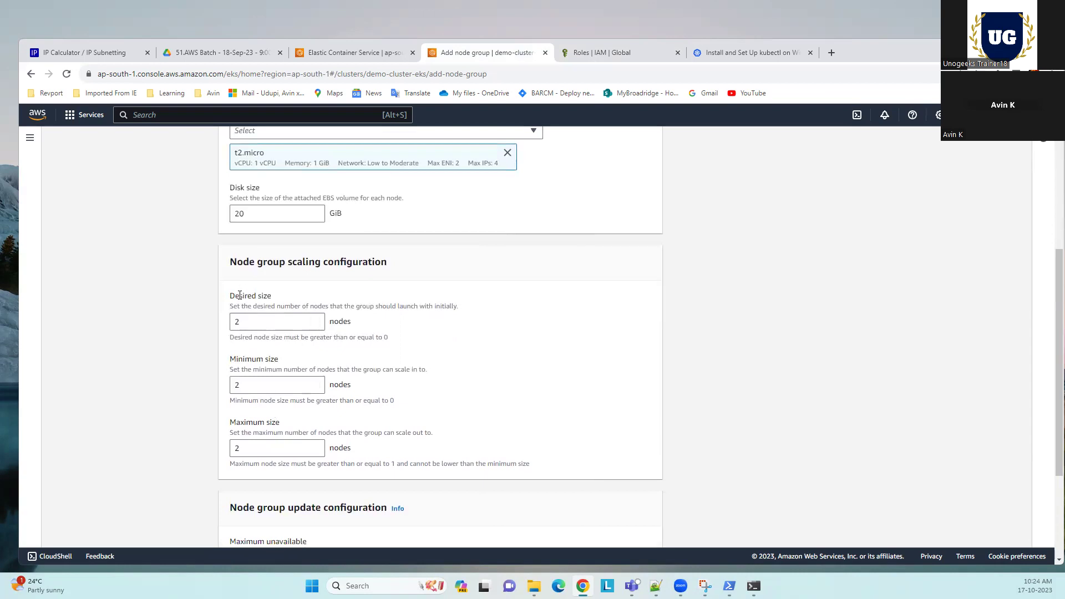
pyautogui.moveTo(266, 321); pyautogui.dragTo(176, 322)
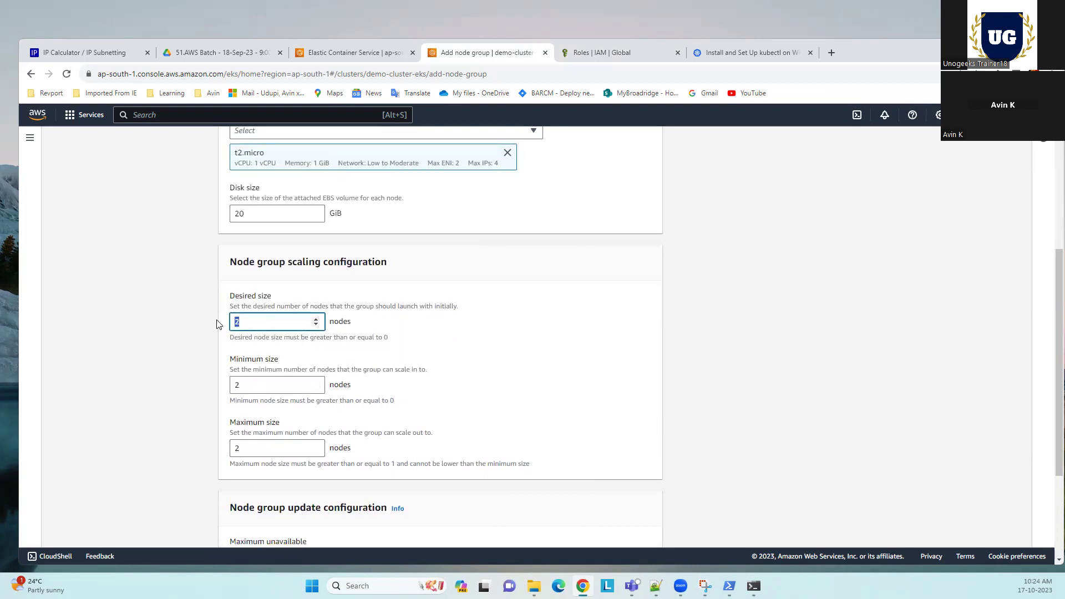
pyautogui.write('1')
pyautogui.scroll(-1, 325, 429)
pyautogui.doubleClick(290, 389)
pyautogui.write('1')
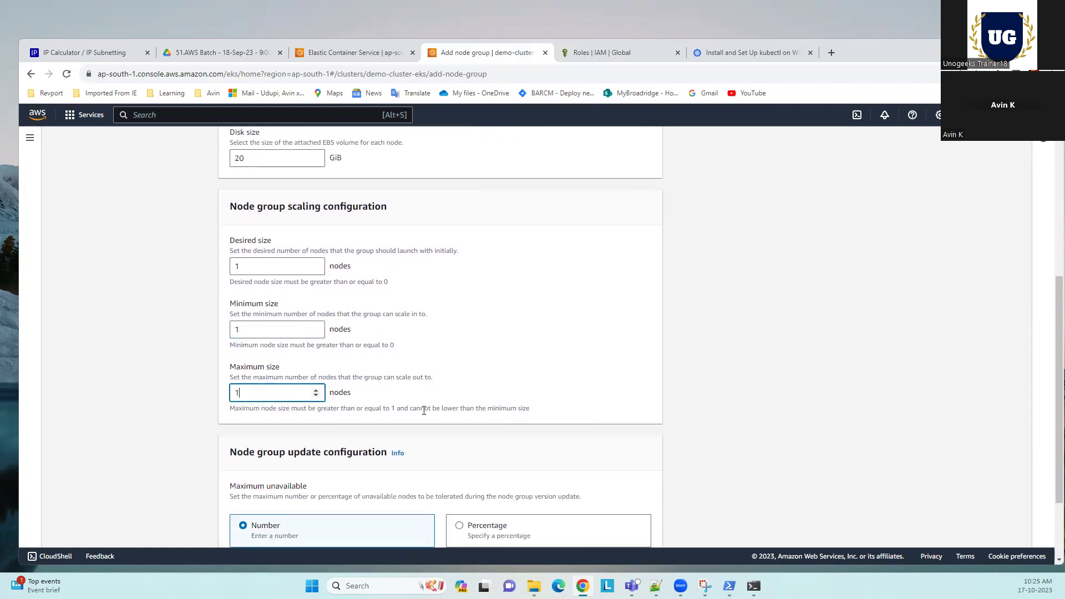
pyautogui.scroll(-2, 424, 410)
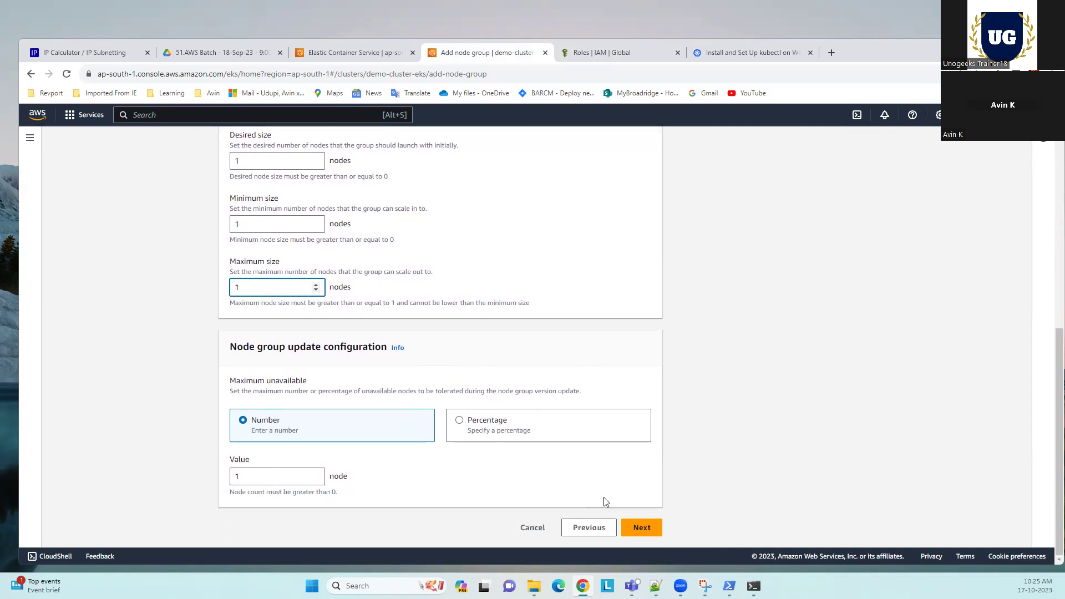
pyautogui.click(644, 530)
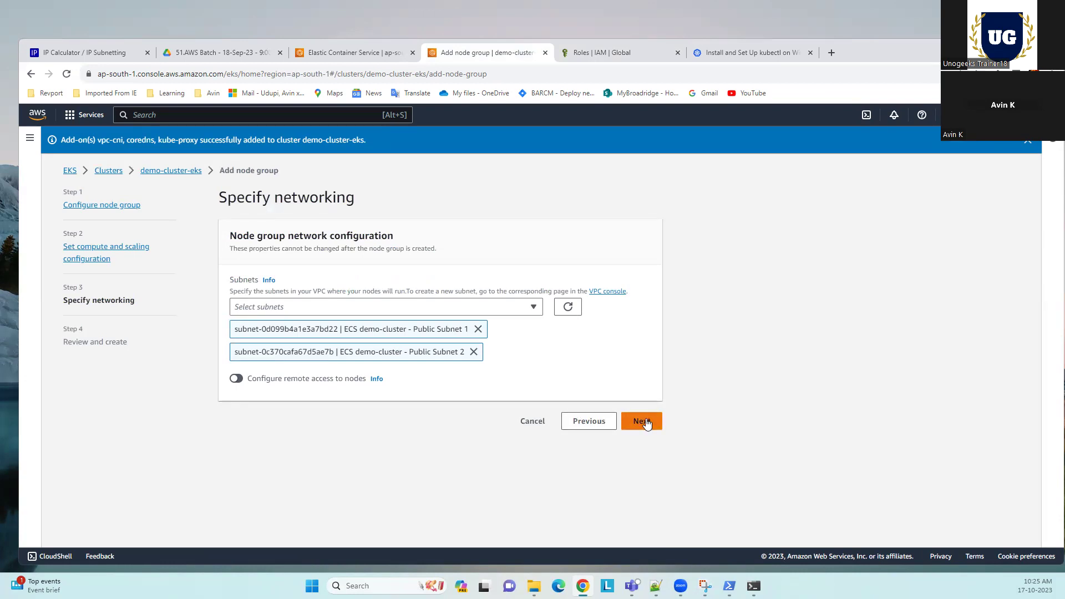
# Check the remote access option but cancel enabling it, and continue to the review with both public subnets kept.
pyautogui.click(238, 379)
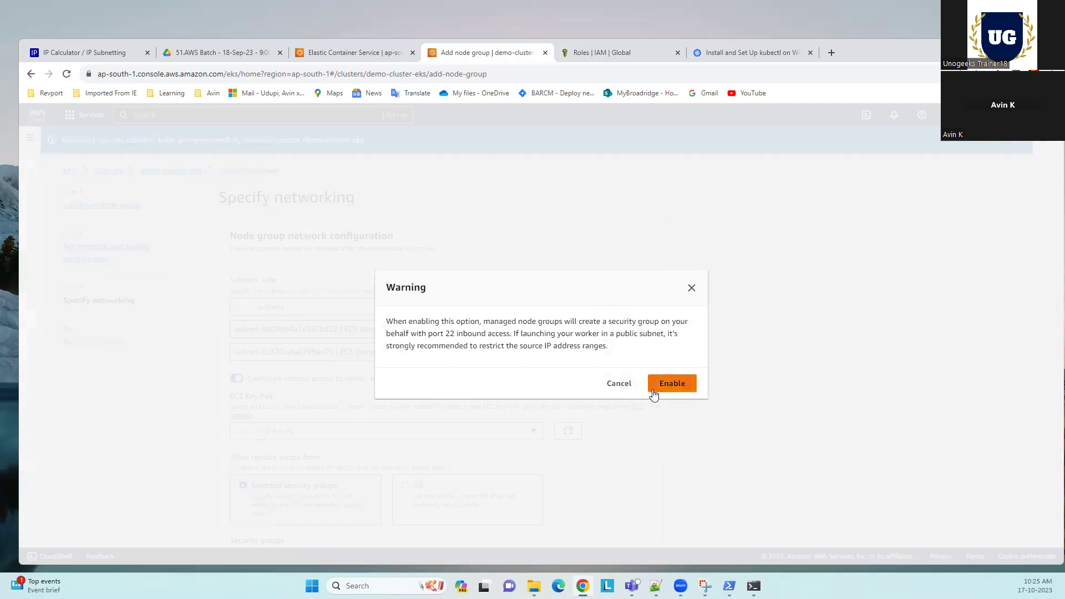
pyautogui.click(620, 386)
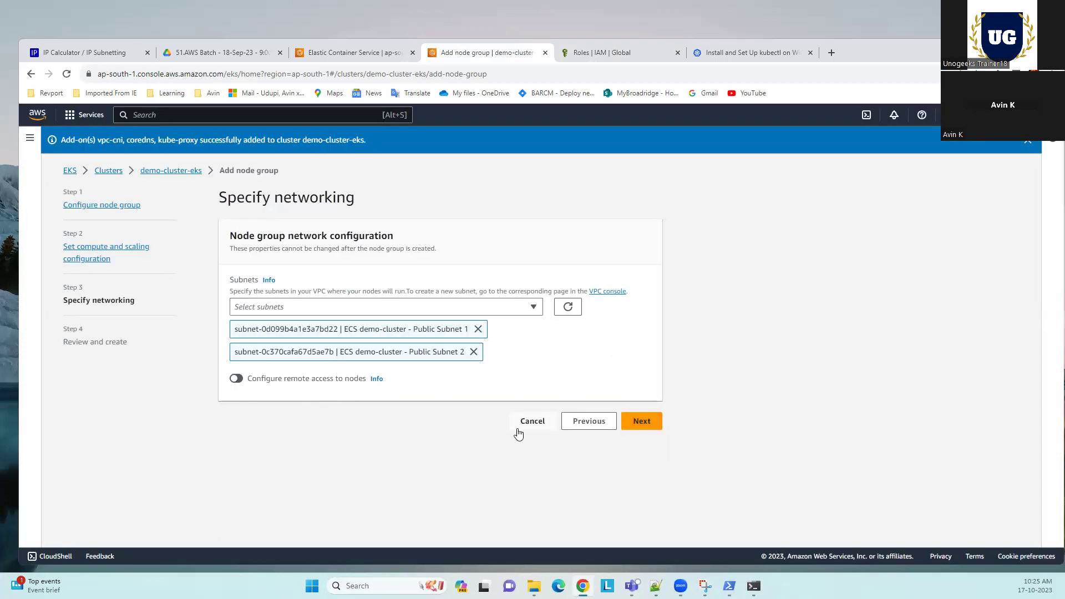
pyautogui.click(639, 421)
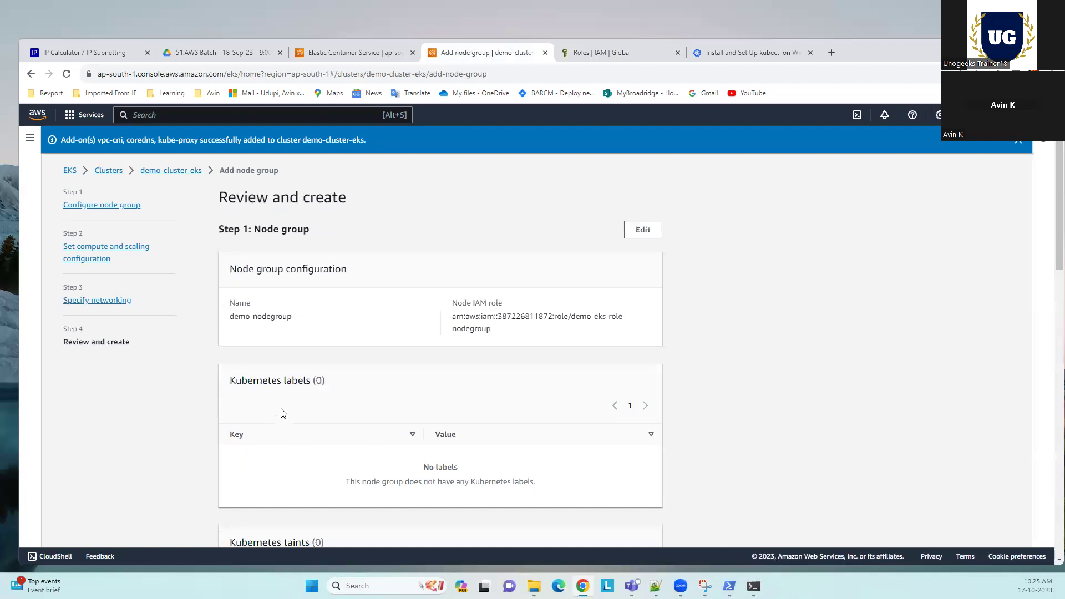
# Review the node group's compute, scaling and networking configuration and create demo-nodegroup.
pyautogui.scroll(-1, 293, 394)
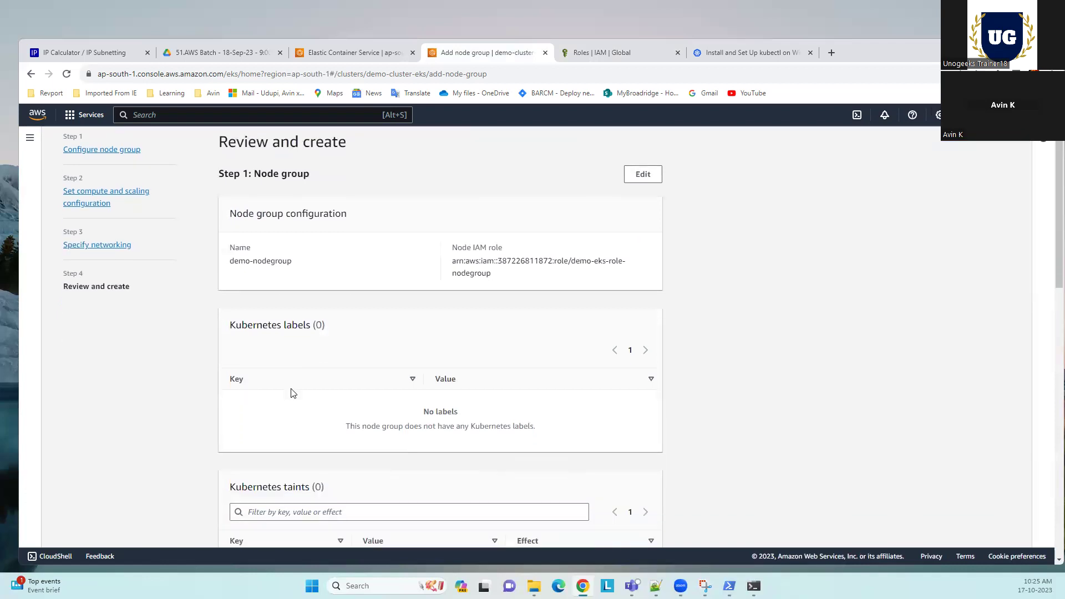
pyautogui.scroll(-5, 293, 394)
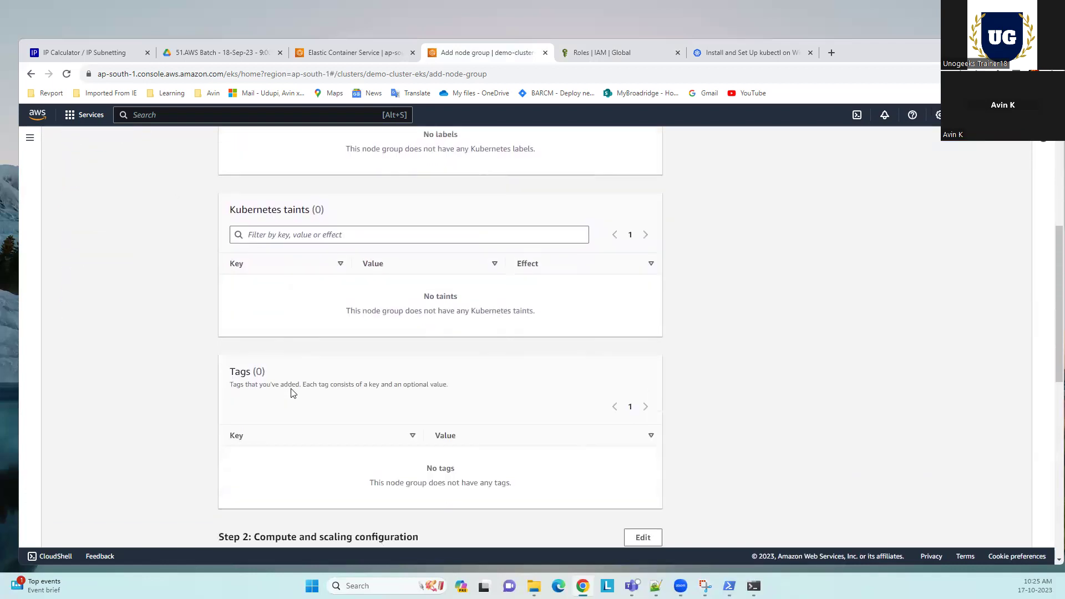
pyautogui.scroll(-7, 293, 394)
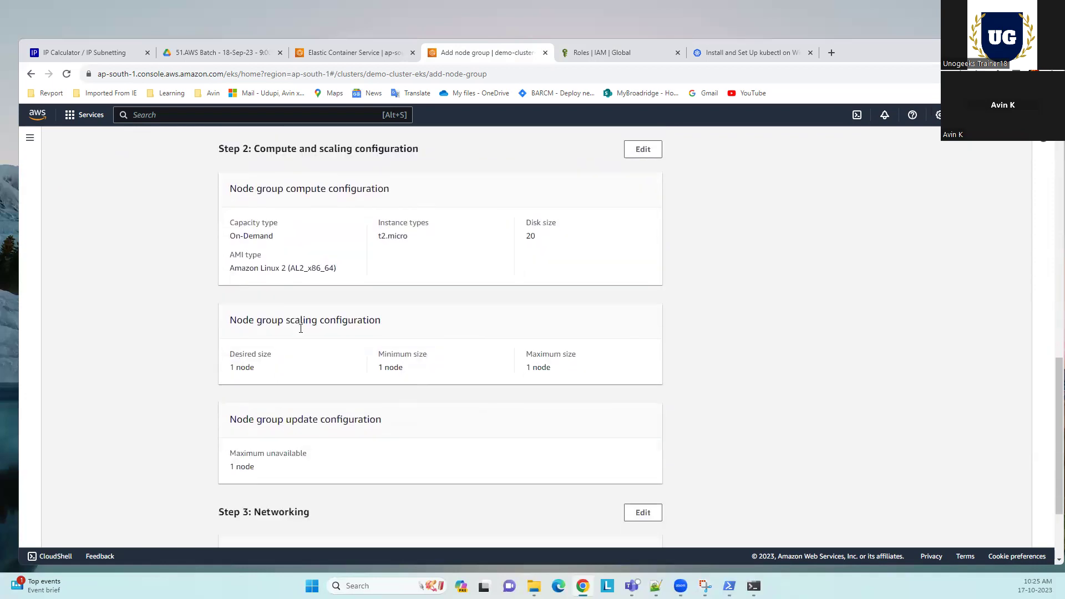
pyautogui.scroll(-2, 301, 328)
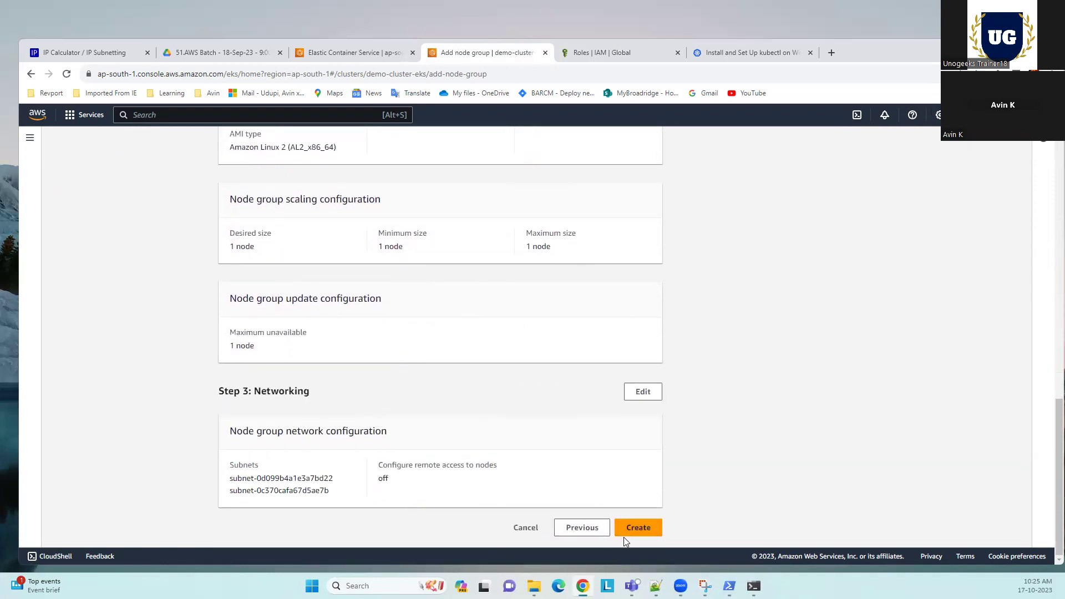
pyautogui.click(640, 532)
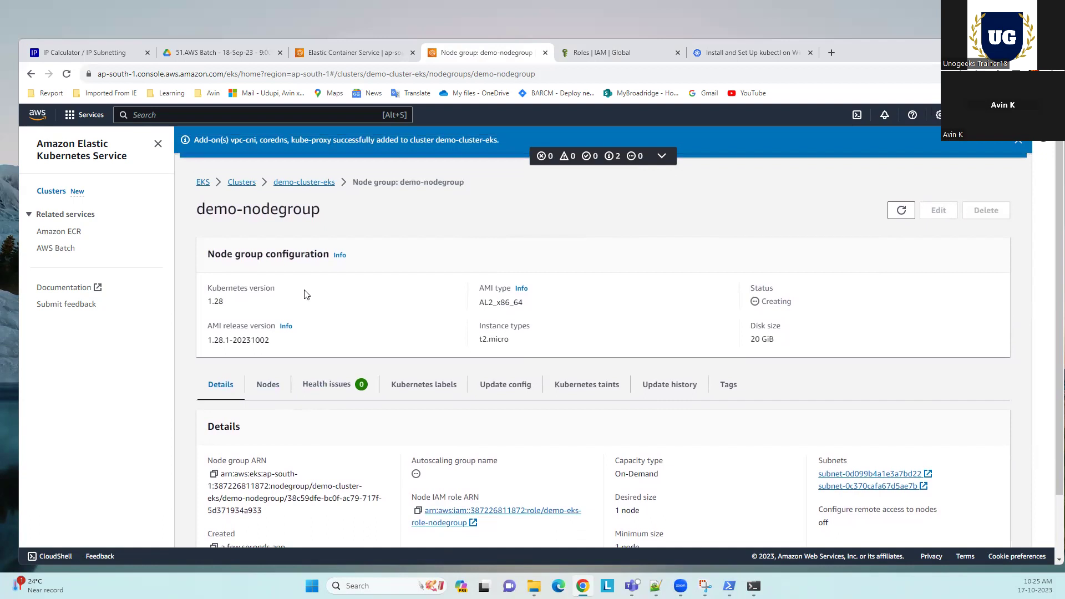
# Open the compute details of demo-cluster-eks and check its nodes and the status of demo-nodegroup.
pyautogui.click(305, 182)
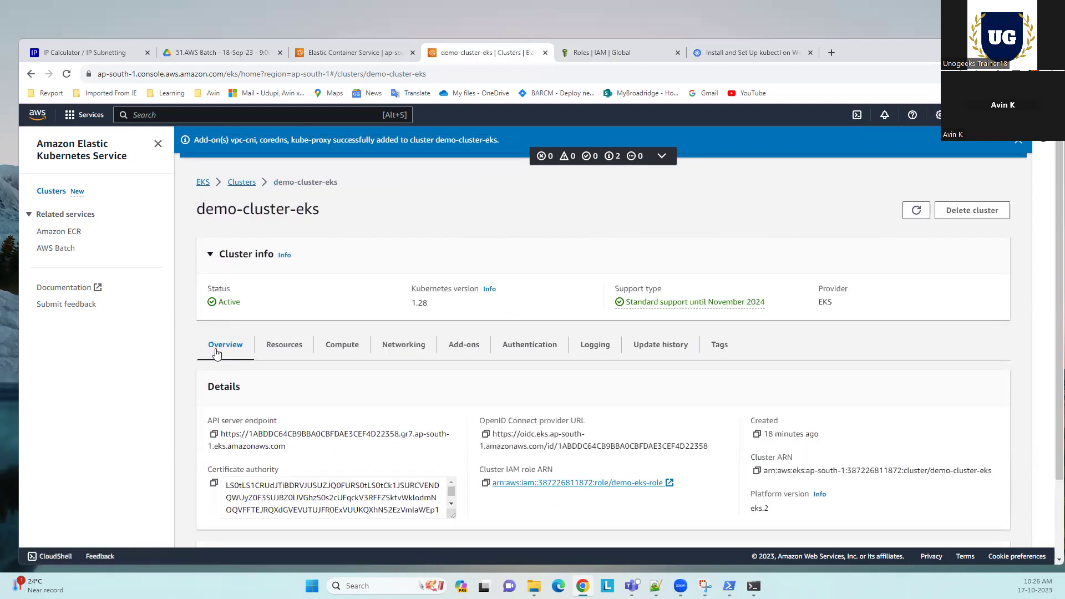
pyautogui.click(342, 345)
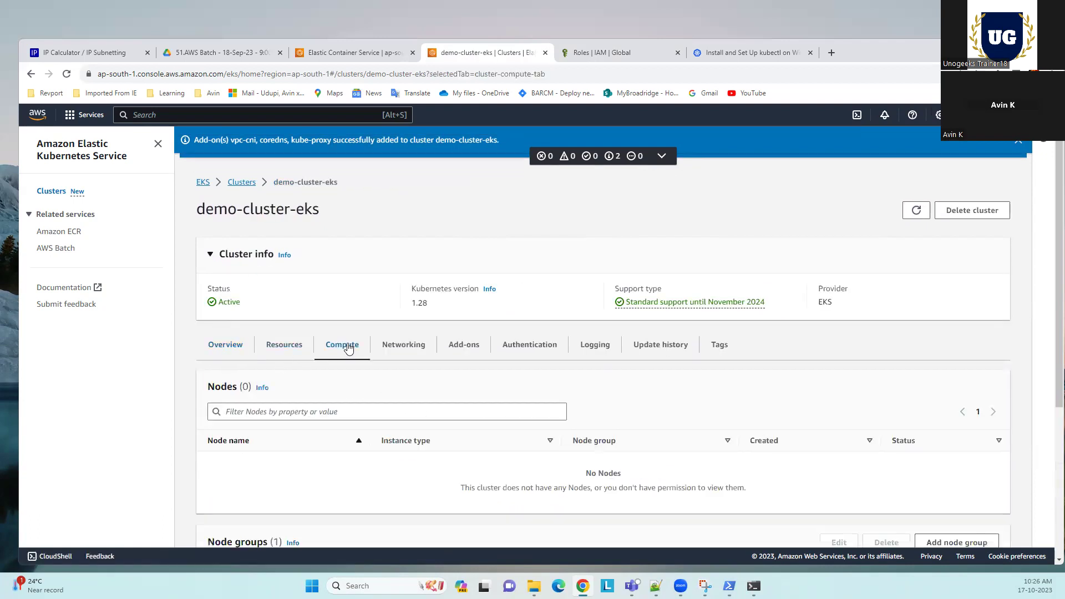
pyautogui.scroll(-5, 353, 416)
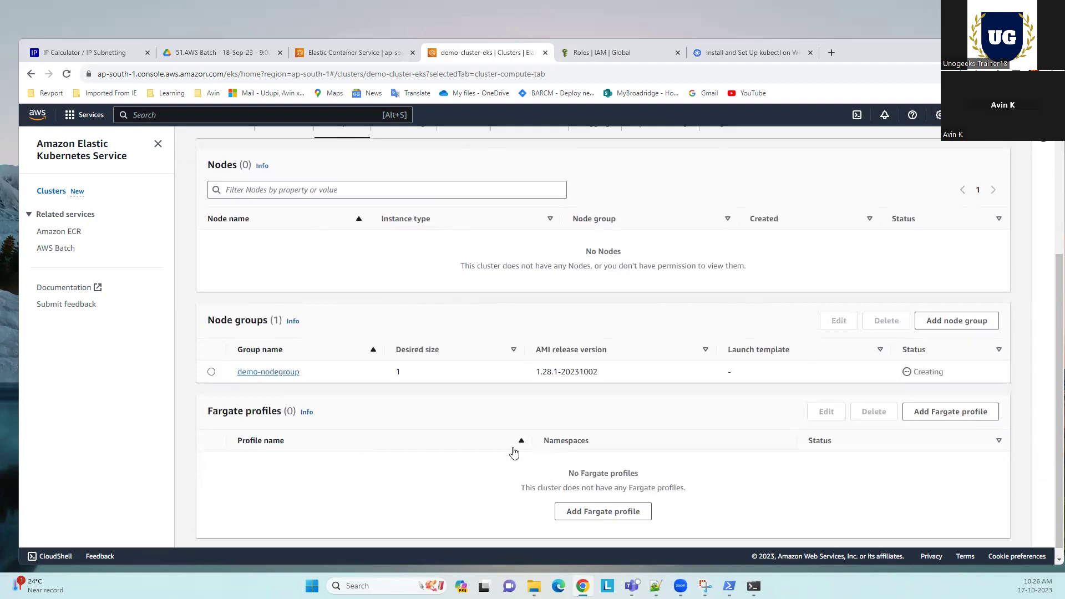
pyautogui.scroll(2, 515, 449)
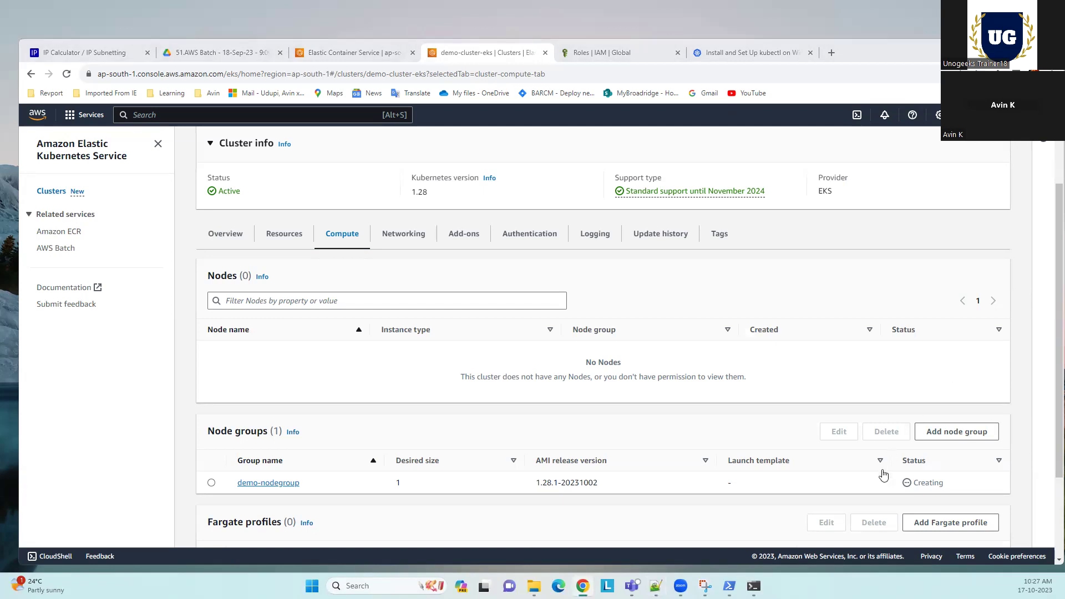
pyautogui.scroll(2, 836, 468)
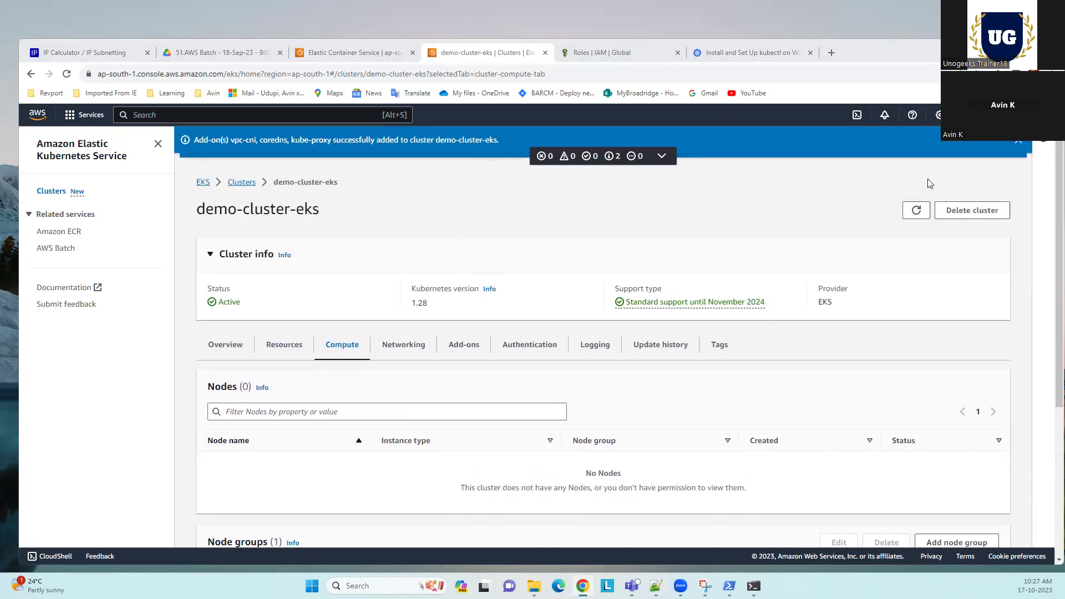
# Refresh the cluster's compute details and examine the health issues reported for demo-nodegroup.
pyautogui.click(917, 210)
pyautogui.scroll(-4, 801, 476)
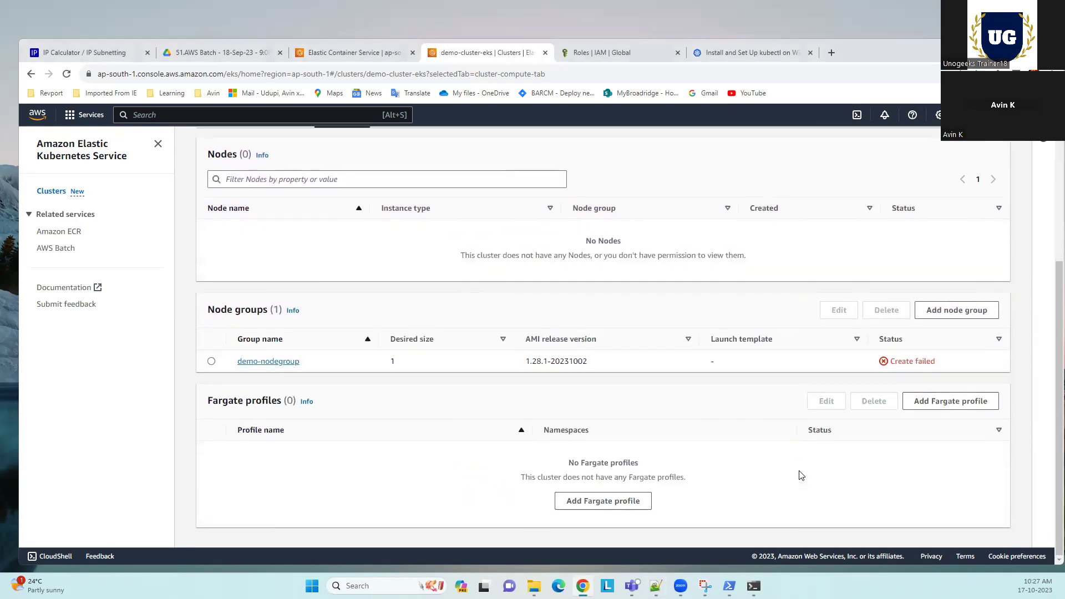
pyautogui.click(286, 364)
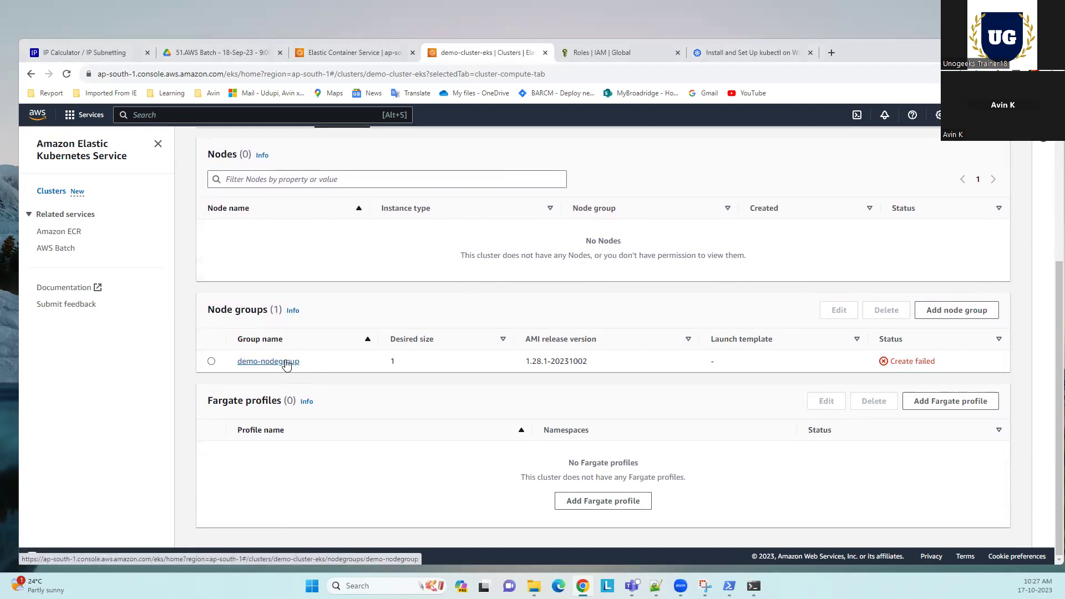
pyautogui.click(323, 386)
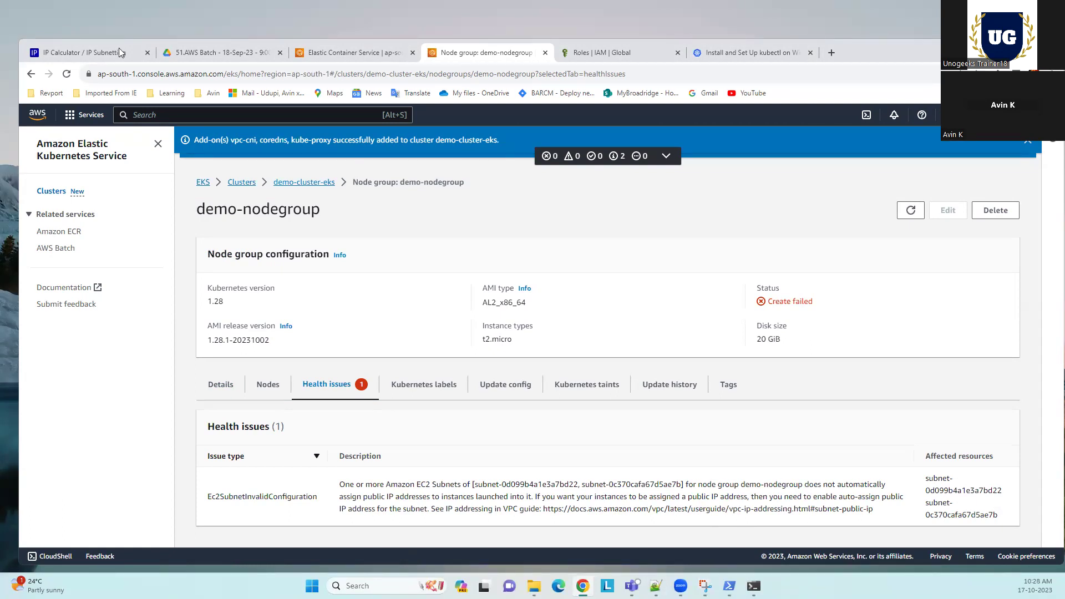
pyautogui.doubleClick(273, 496)
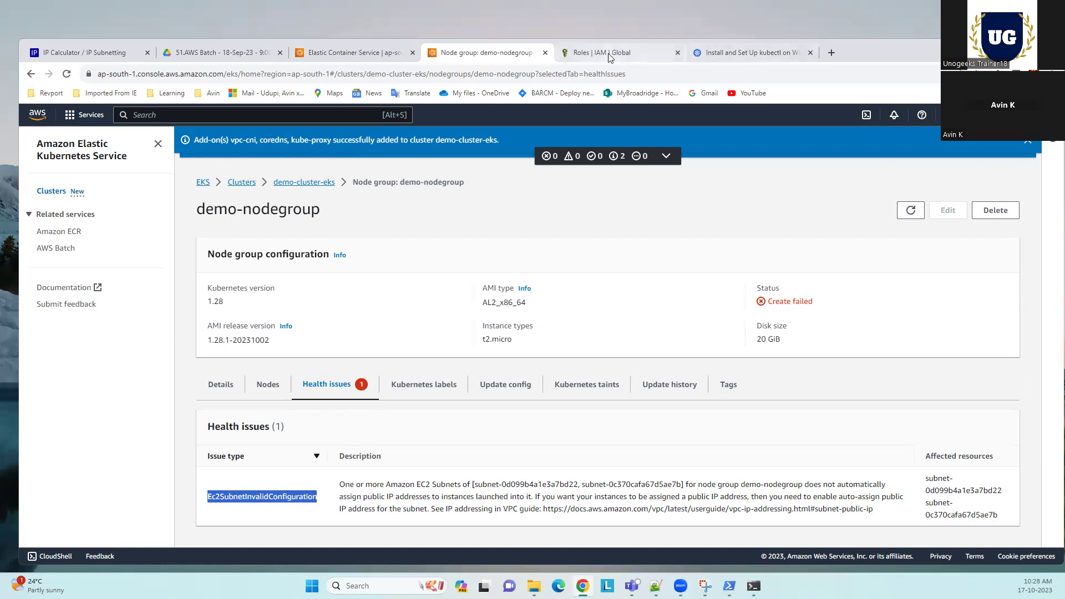
# Go from the IAM roles page to the VPC service and open its list of subnets.
pyautogui.click(748, 53)
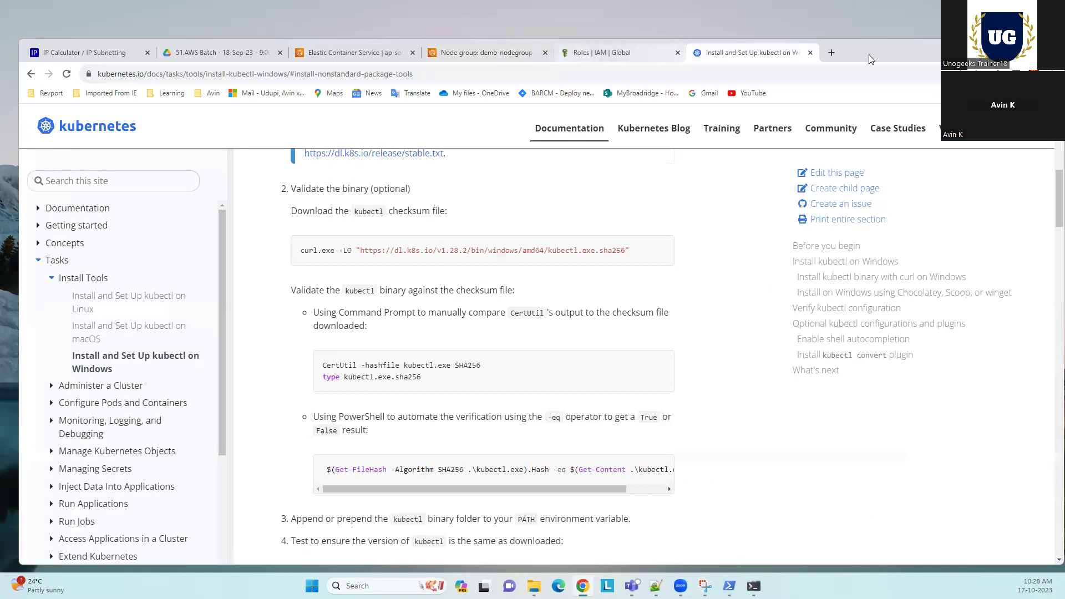
pyautogui.click(598, 53)
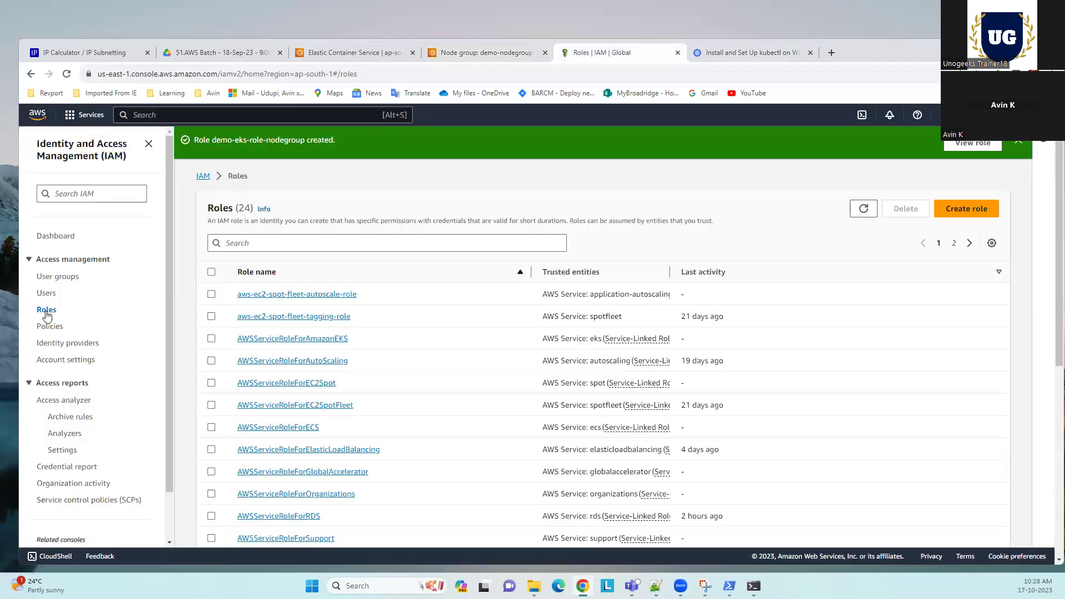
pyautogui.click(120, 115)
pyautogui.write('vpc')
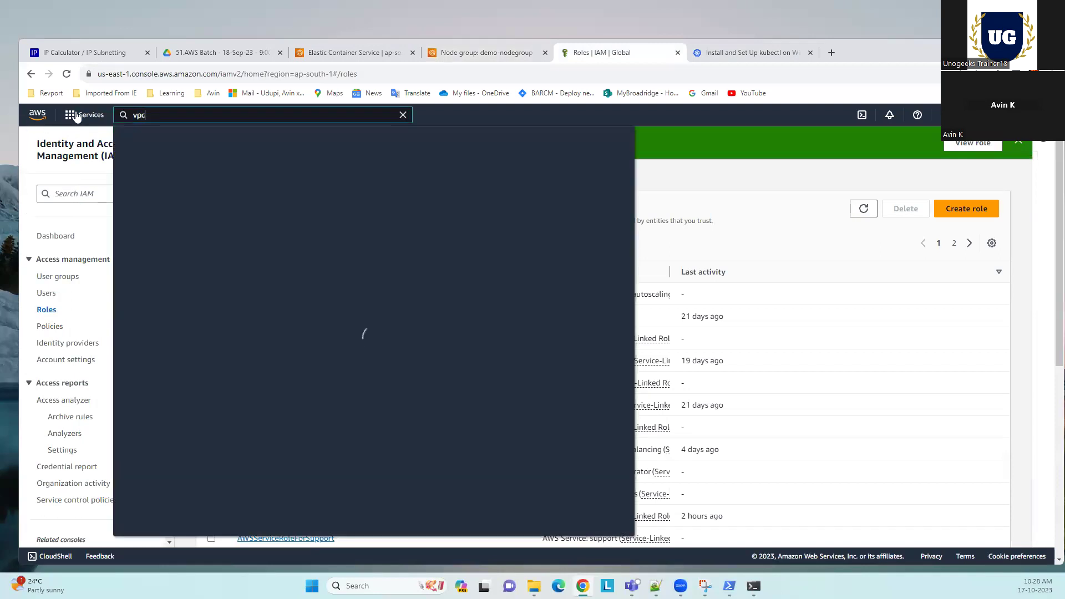
pyautogui.click(291, 220)
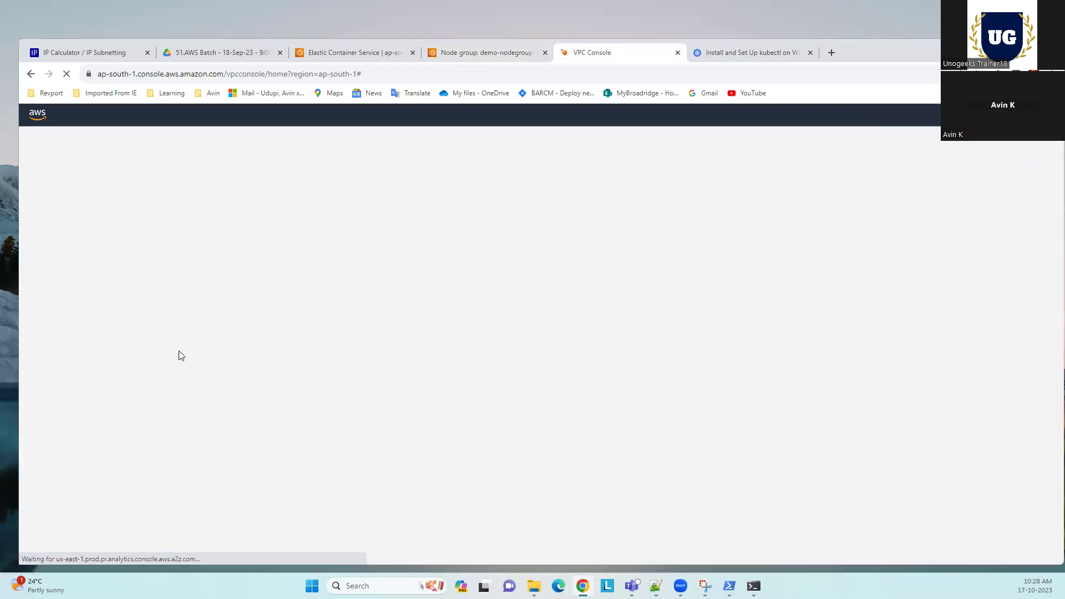
pyautogui.scroll(-1, 56, 438)
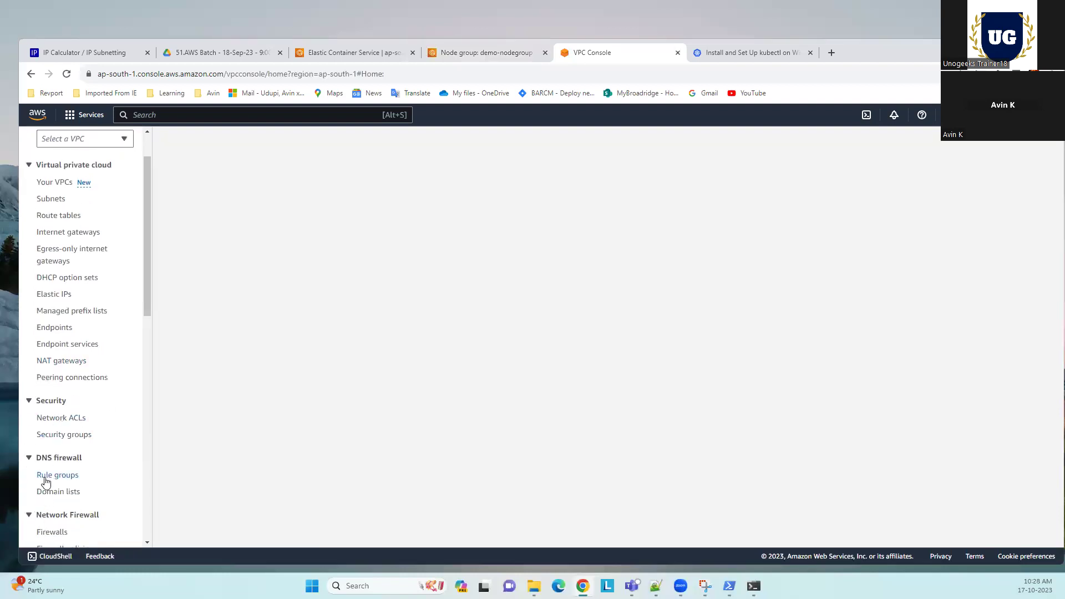
pyautogui.scroll(-1, 43, 483)
pyautogui.scroll(2, 52, 255)
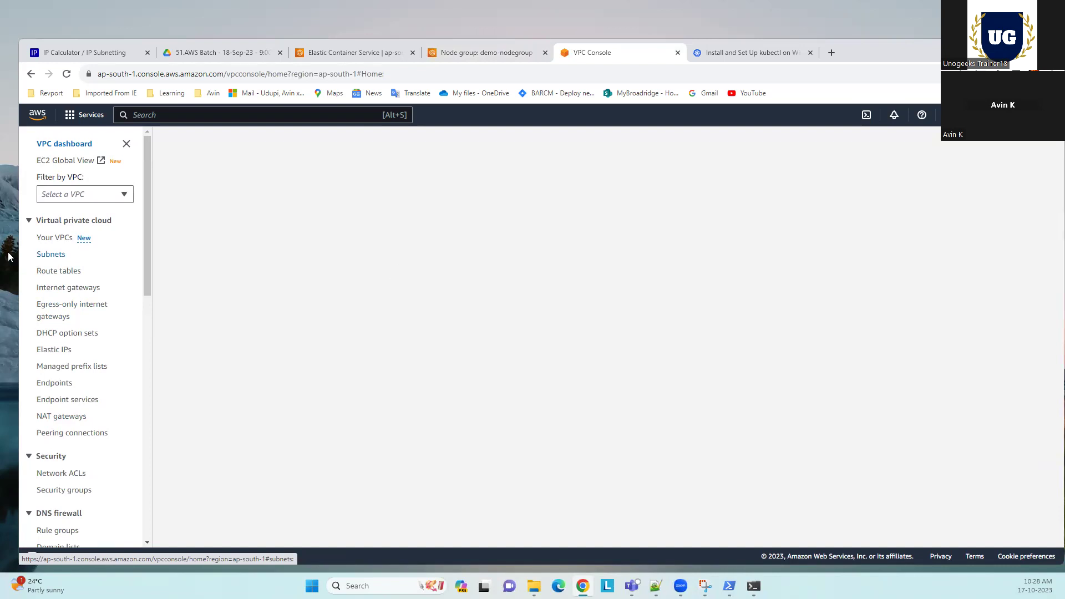
pyautogui.click(42, 253)
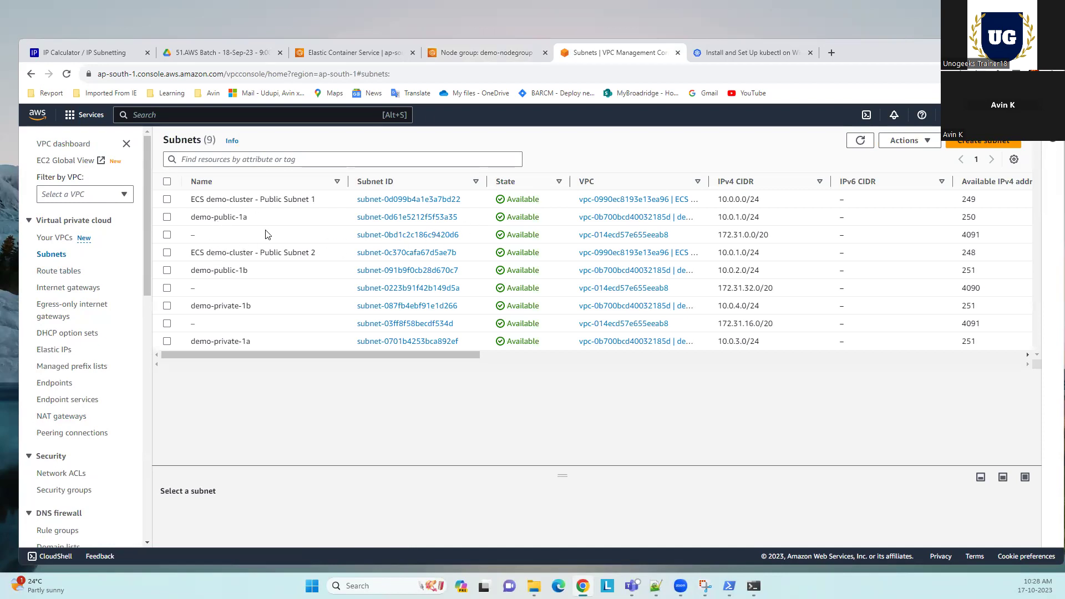
# Compare the affected subnet IDs in demo-nodegroup's health issue with the subnets listed in the VPC console.
pyautogui.click(492, 53)
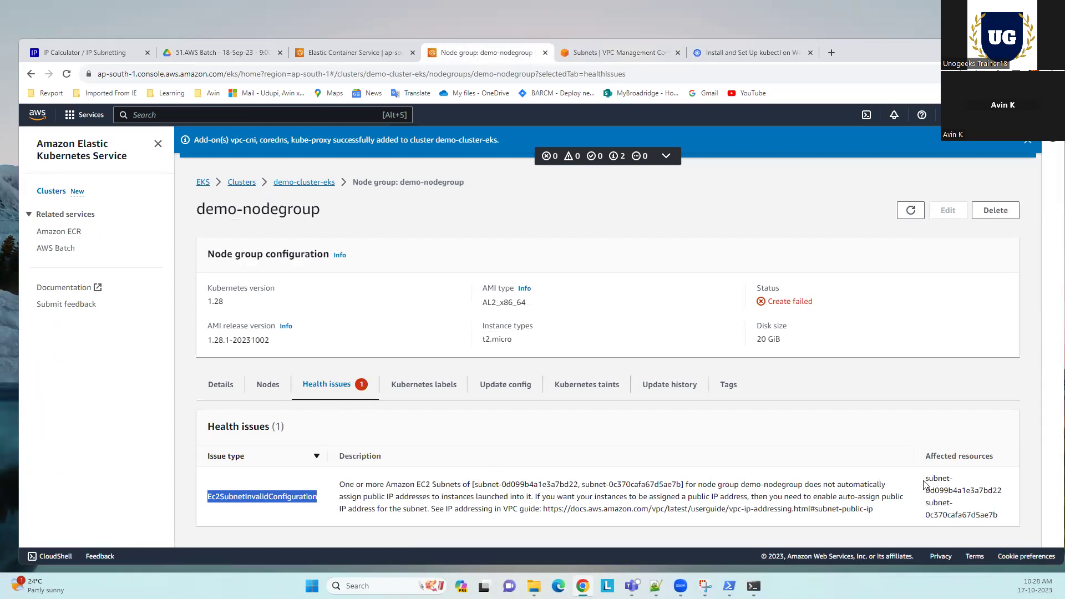
pyautogui.moveTo(925, 491); pyautogui.dragTo(965, 491)
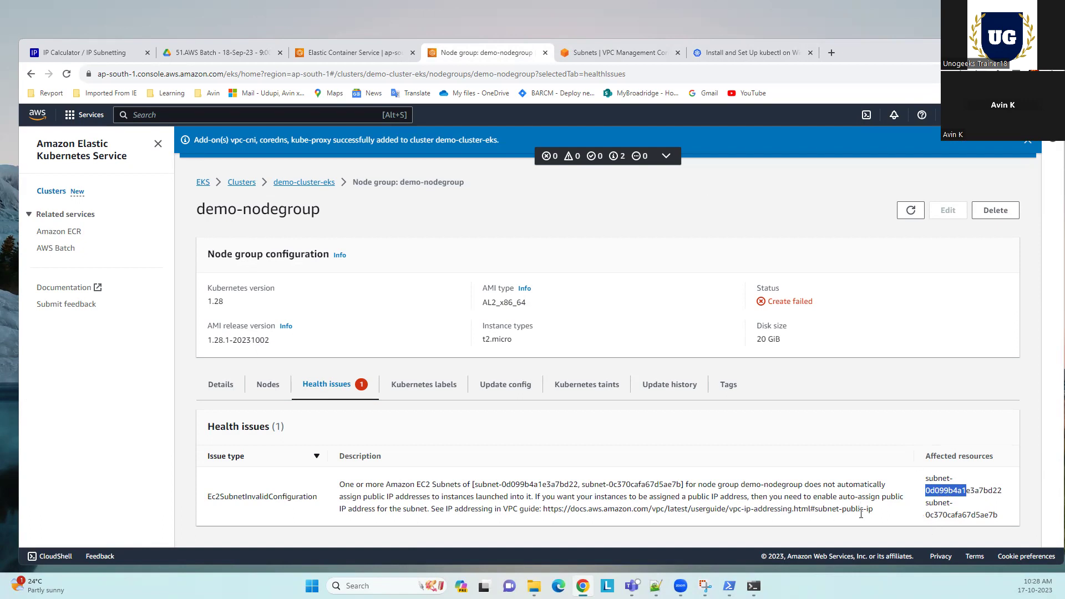
pyautogui.tripleClick(974, 489)
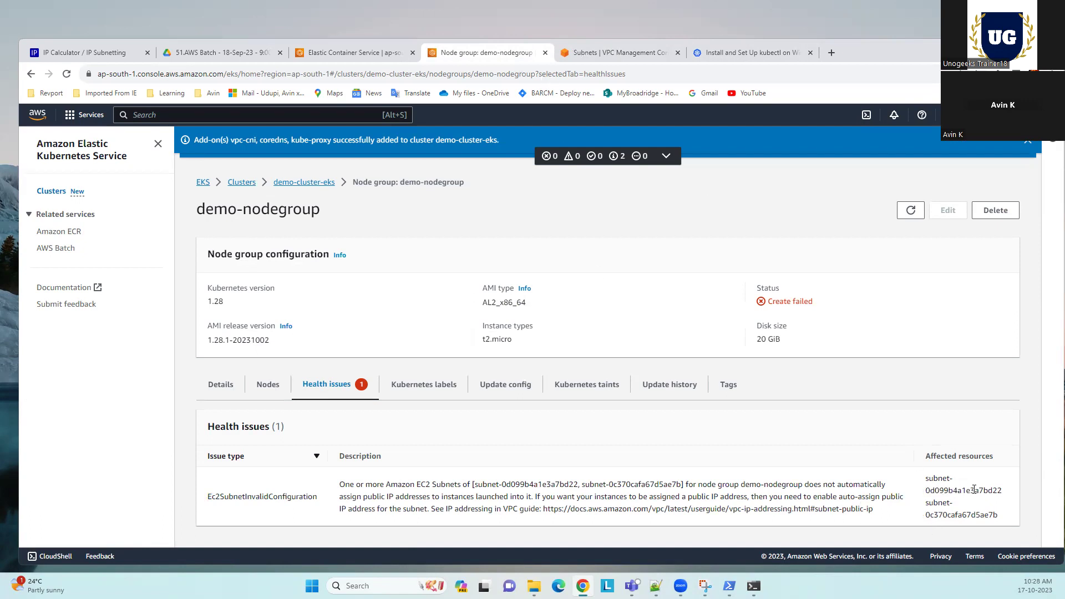
pyautogui.click(580, 58)
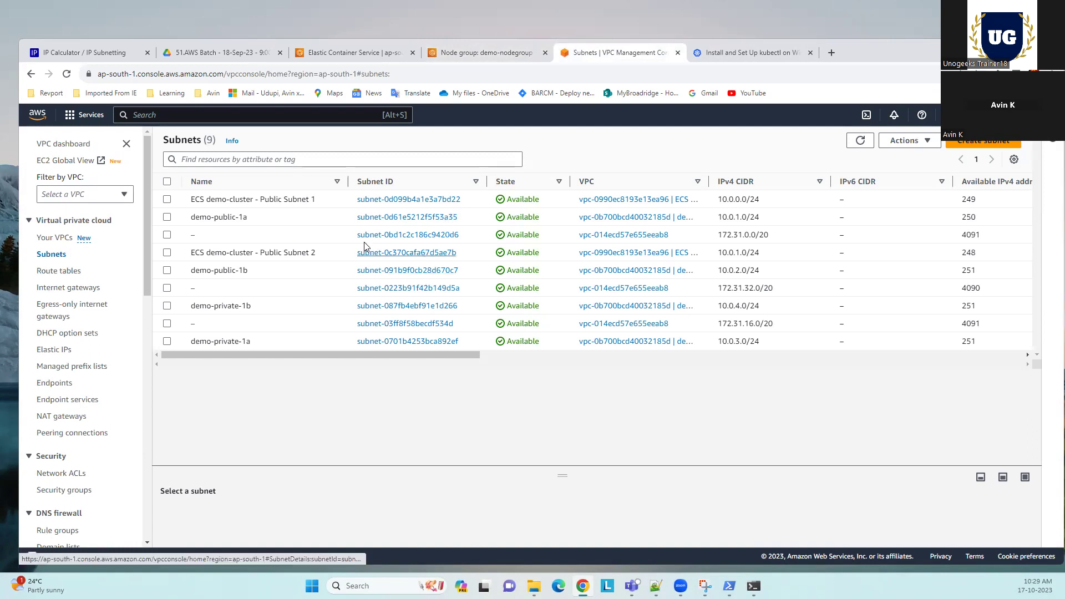
pyautogui.click(167, 200)
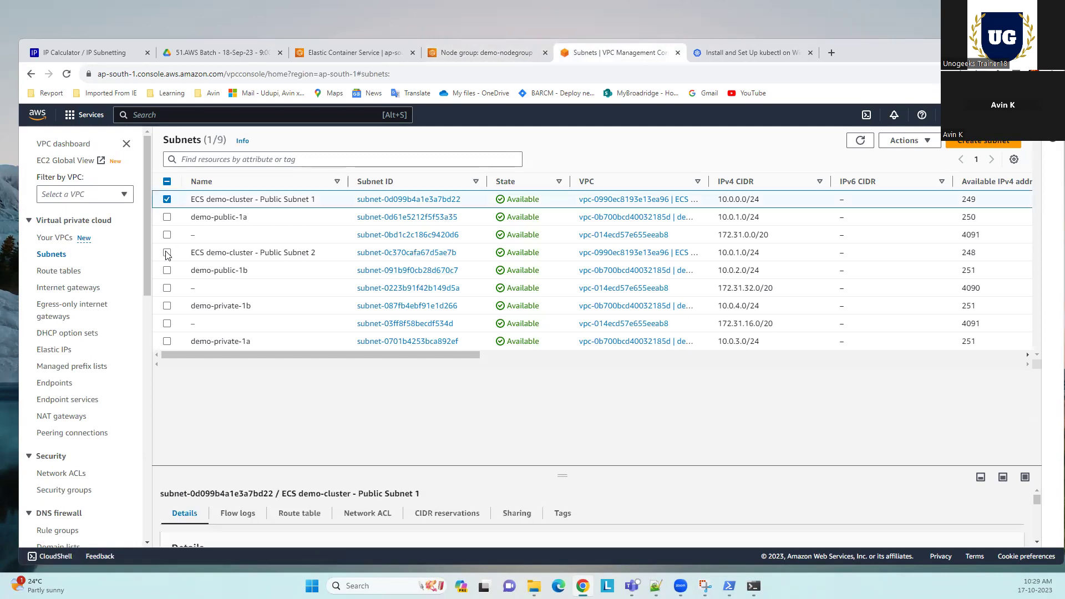
pyautogui.click(166, 252)
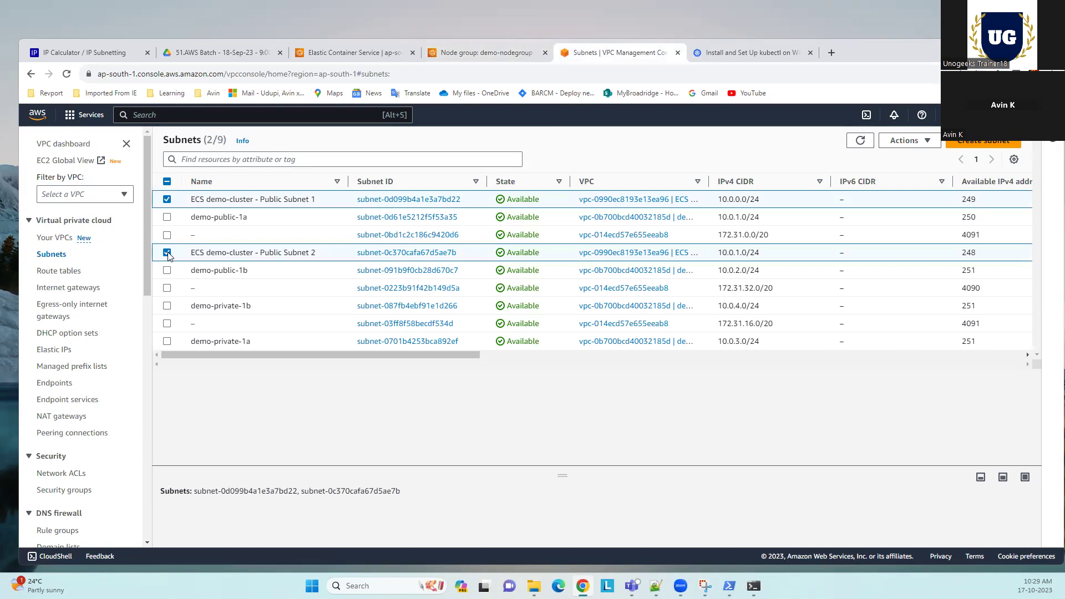
pyautogui.click(167, 252)
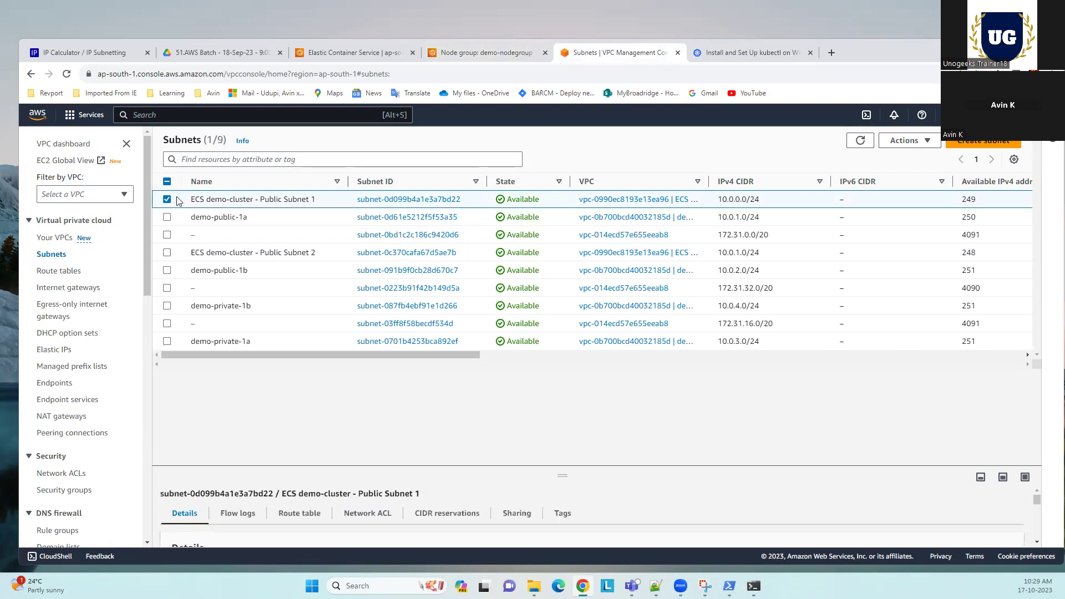
pyautogui.click(167, 200)
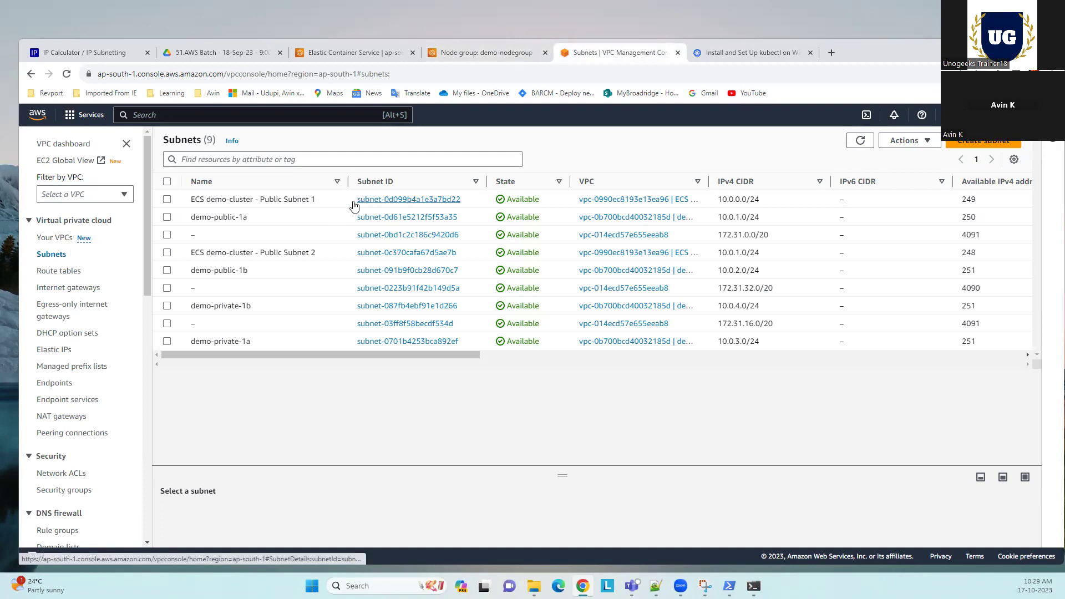
# Enable auto-assign public IPv4 address in the subnet settings of ECS demo-cluster - Public Subnet 1 and save.
pyautogui.click(167, 201)
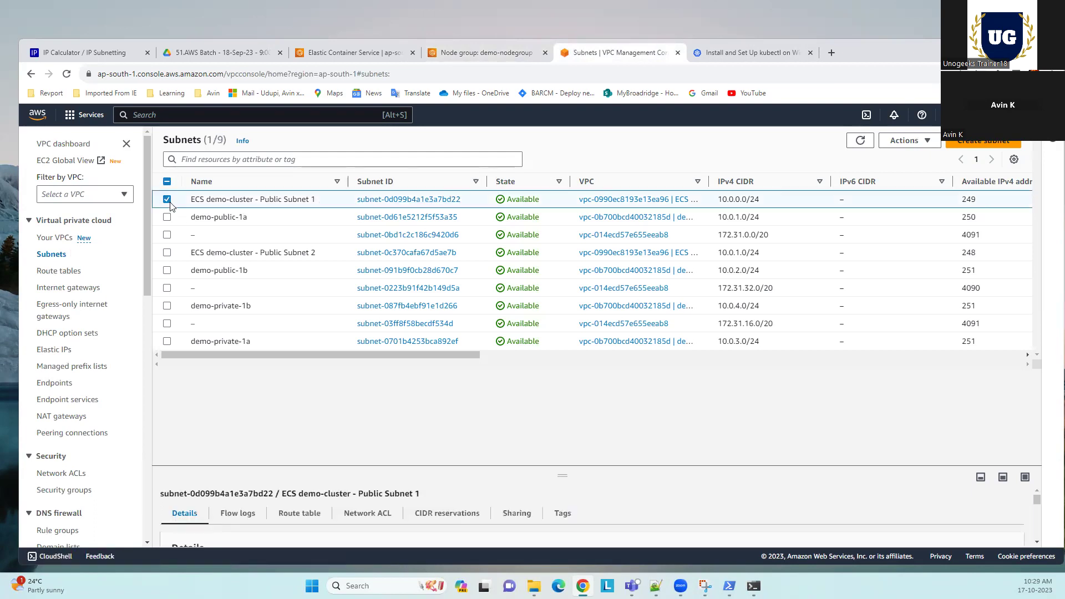
pyautogui.click(912, 144)
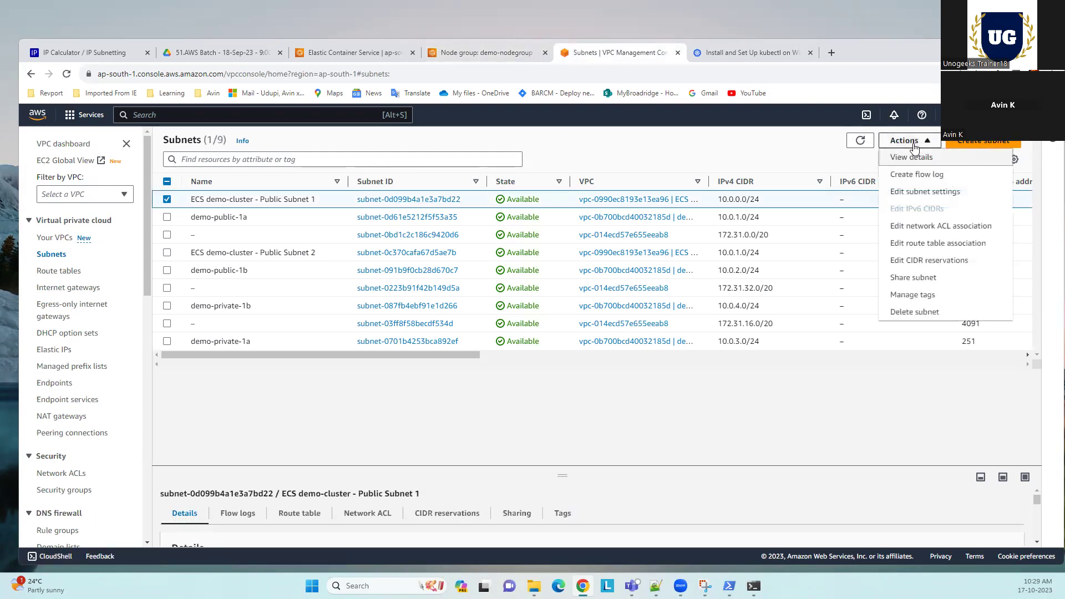
pyautogui.click(922, 194)
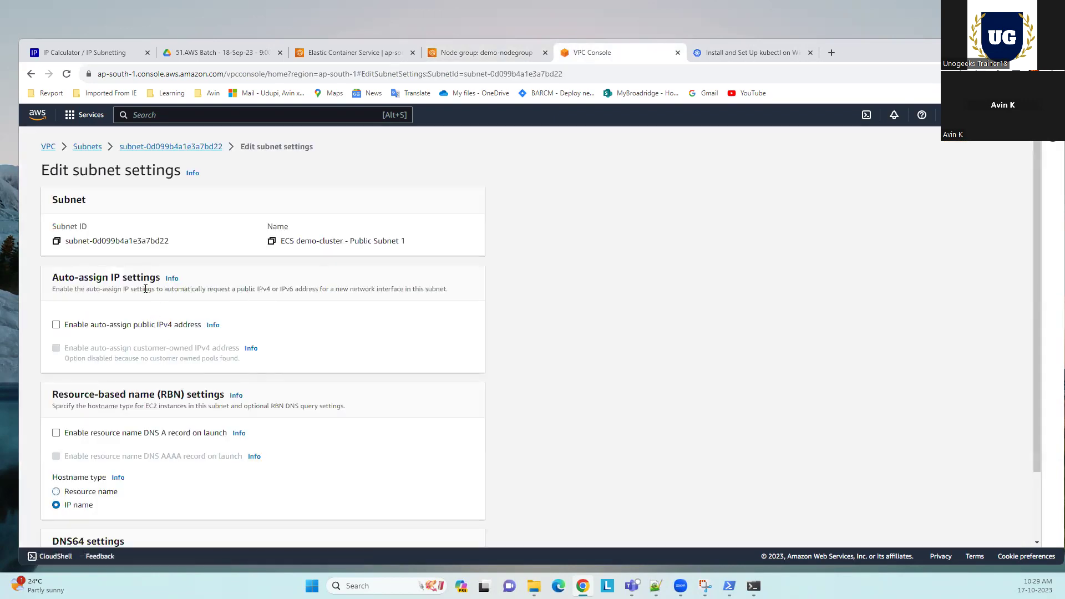
pyautogui.click(57, 325)
pyautogui.scroll(-3, 273, 384)
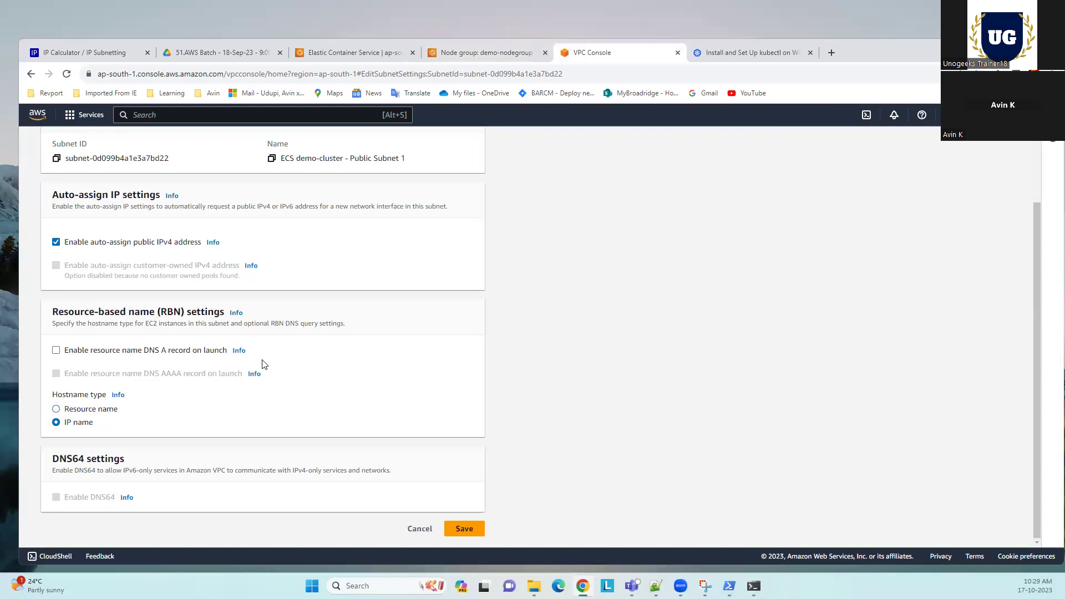
pyautogui.click(467, 534)
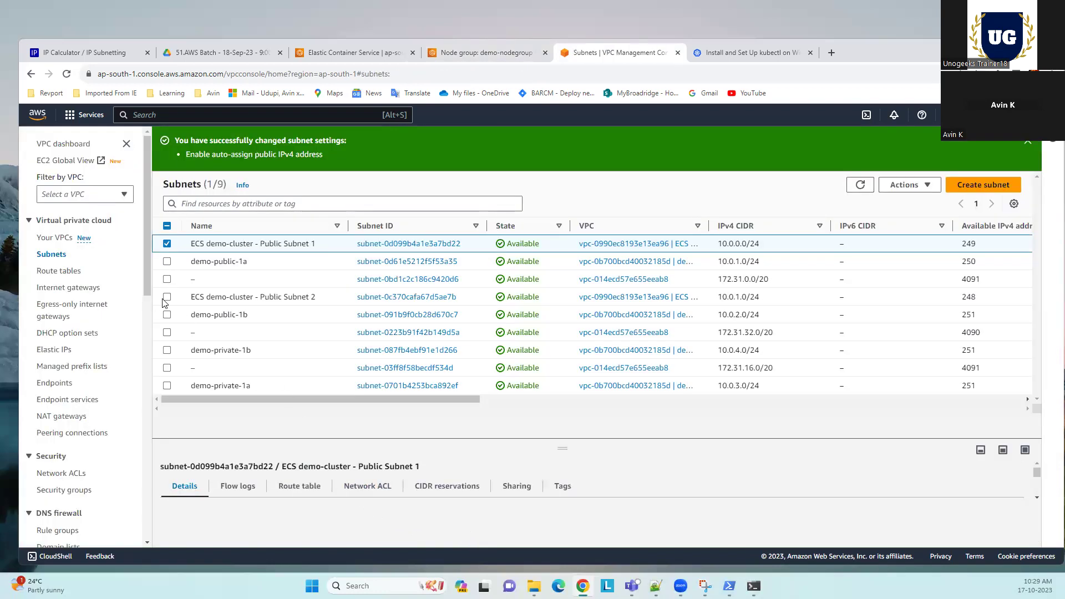
# Enable auto-assign public IPv4 address in the subnet settings of ECS demo-cluster - Public Subnet 2 and save.
pyautogui.click(166, 297)
pyautogui.click(167, 243)
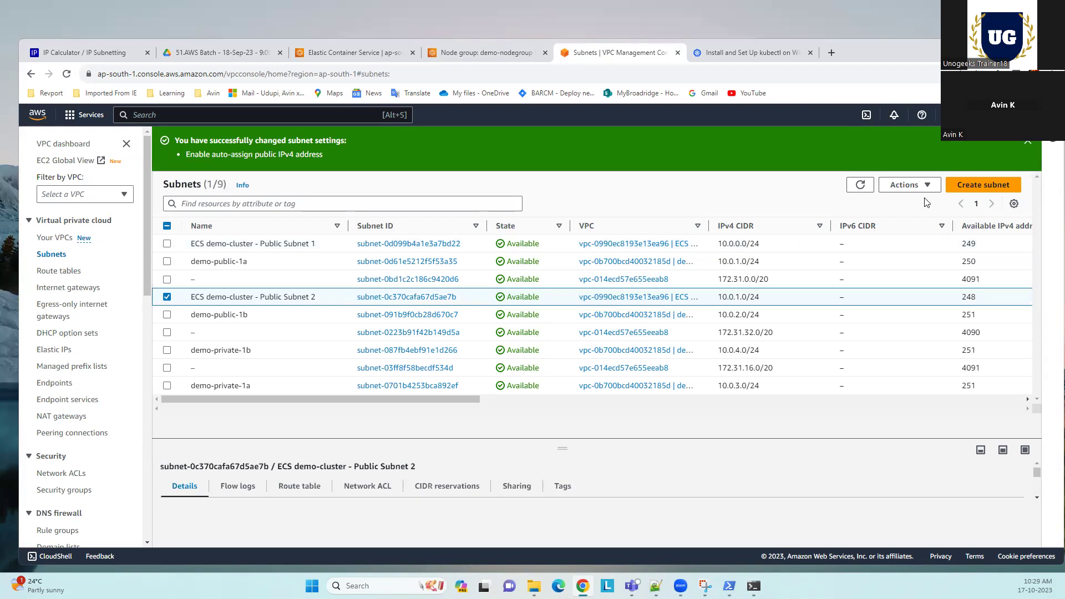
pyautogui.click(910, 185)
pyautogui.click(935, 238)
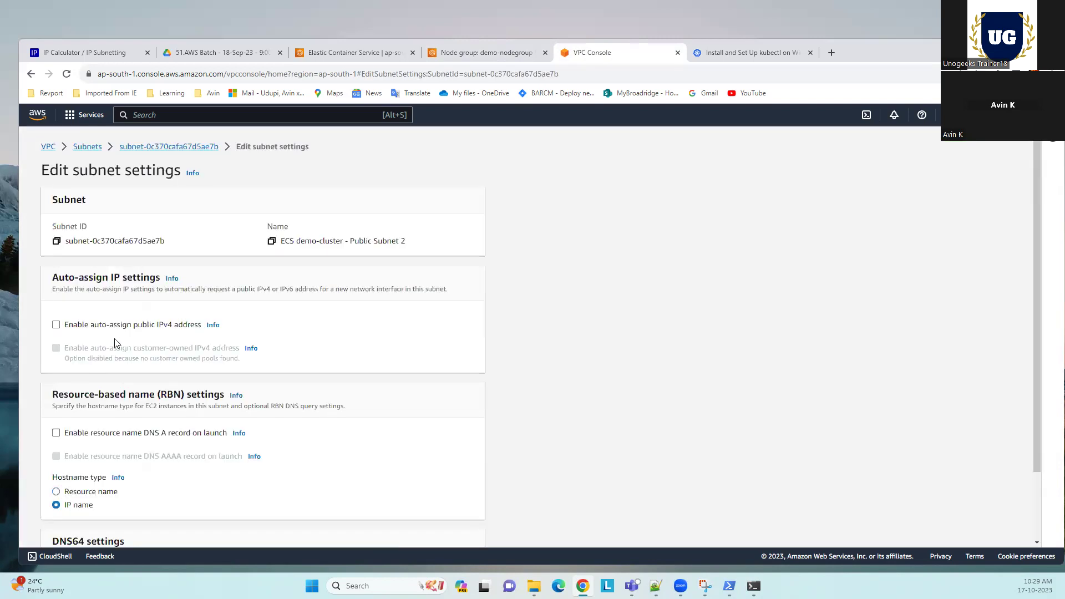
pyautogui.click(56, 324)
pyautogui.scroll(-3, 292, 397)
pyautogui.click(458, 524)
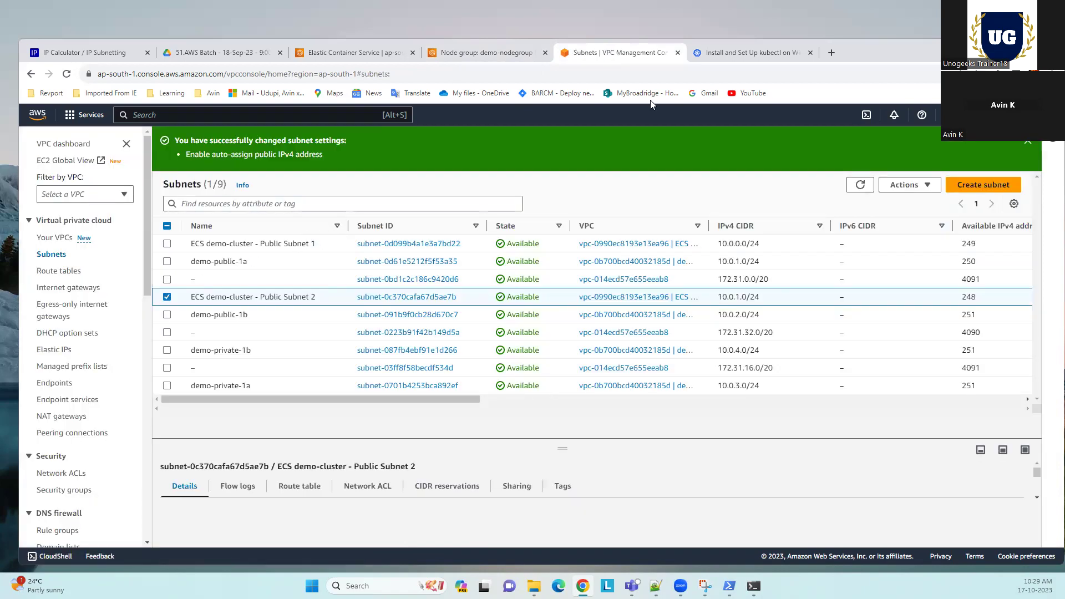
# Return to demo-nodegroup's details and refresh them to recheck its status and health issues.
pyautogui.click(479, 54)
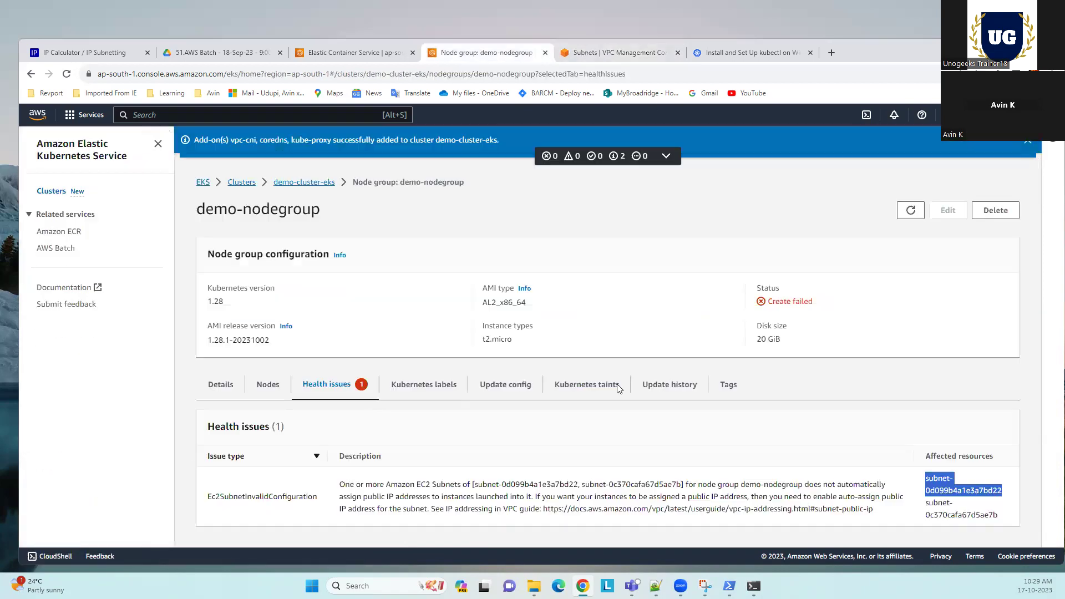
pyautogui.click(588, 53)
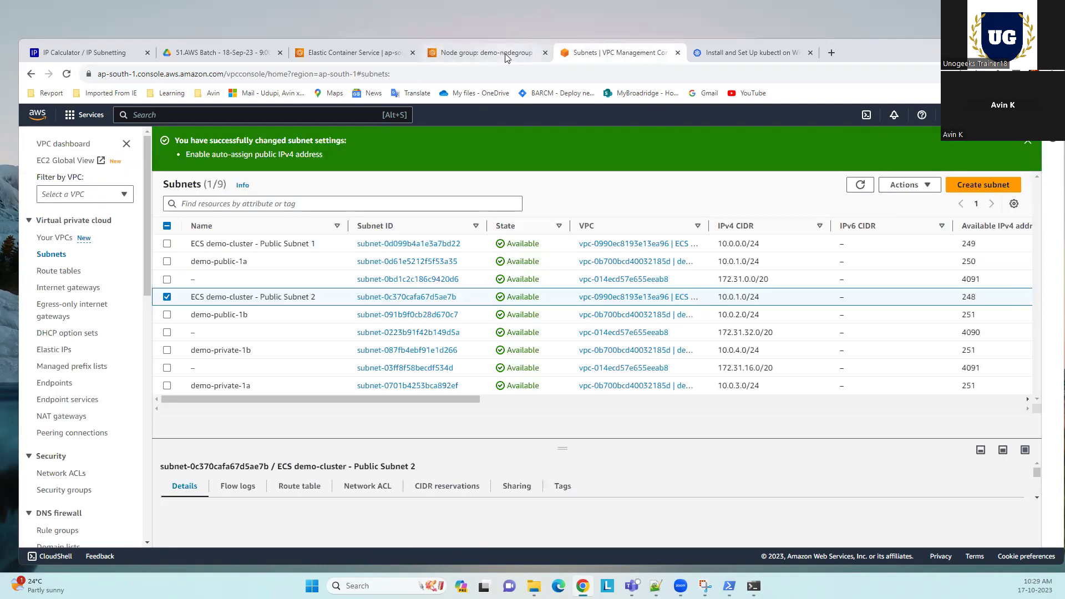
pyautogui.click(495, 61)
pyautogui.click(911, 212)
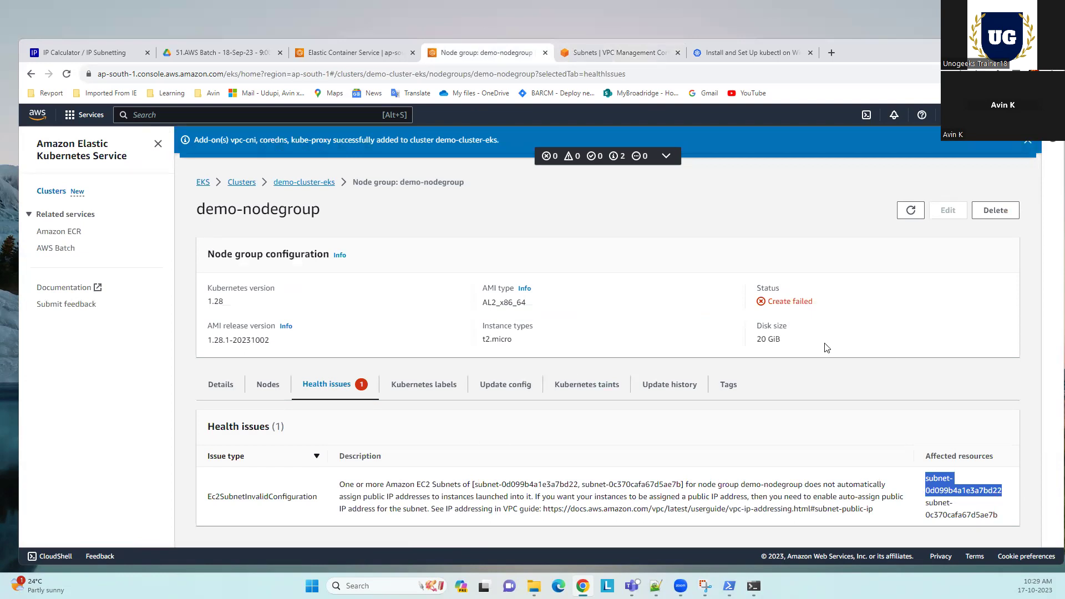
# Delete the demo-nodegroup node group, confirming the deletion with its name.
pyautogui.click(995, 211)
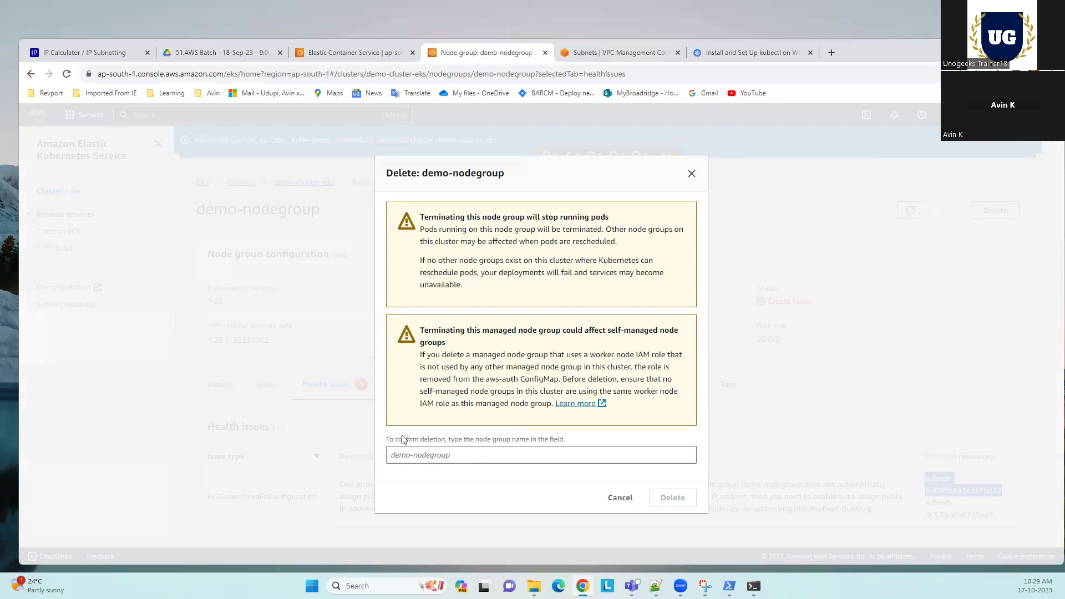
pyautogui.click(468, 455)
pyautogui.write('d')
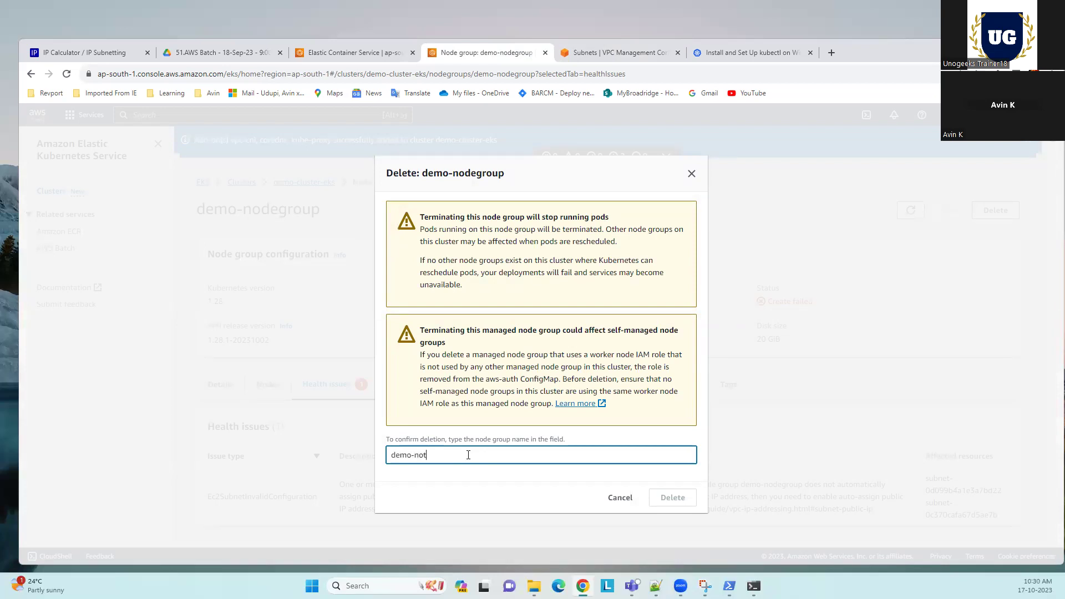
pyautogui.write('emo-nodegroup')
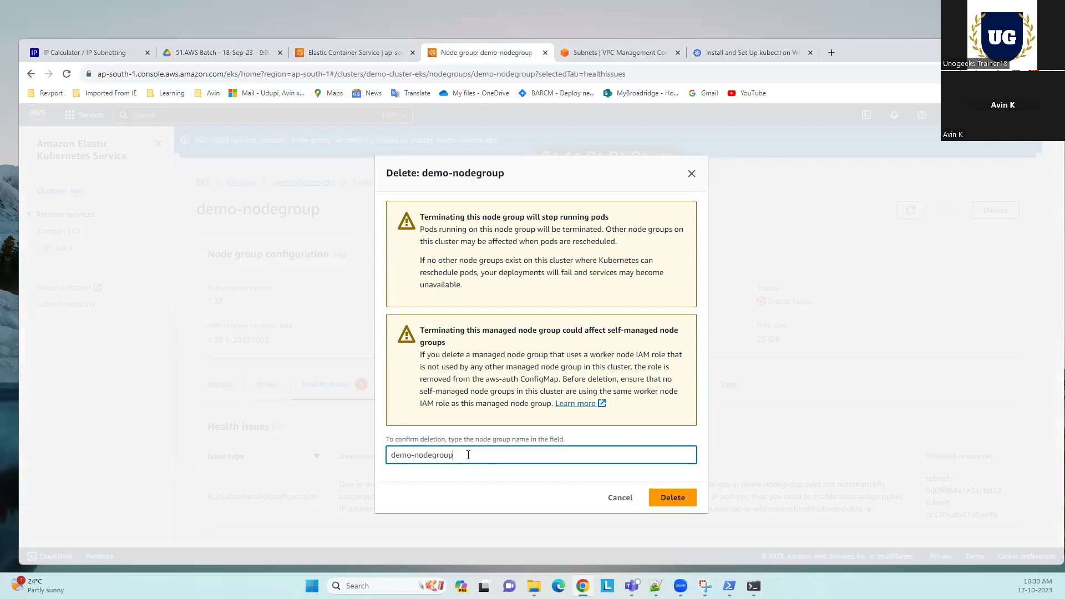
pyautogui.click(672, 498)
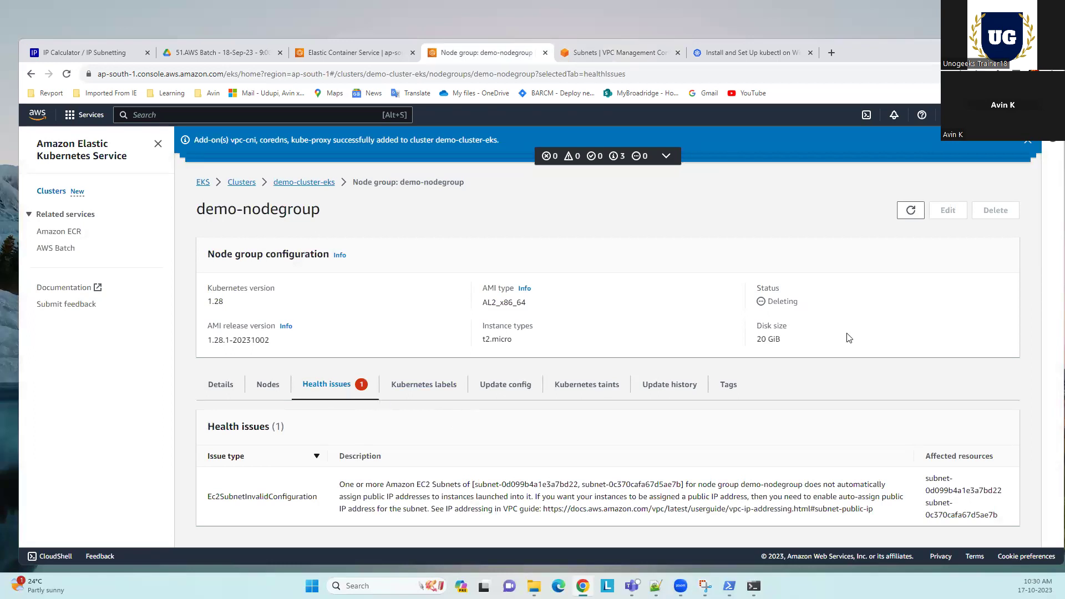
# Dismiss the add-on notification and return from demo-nodegroup to the demo-cluster-eks overview.
pyautogui.click(1027, 144)
pyautogui.click(1026, 142)
pyautogui.click(911, 173)
pyautogui.click(955, 208)
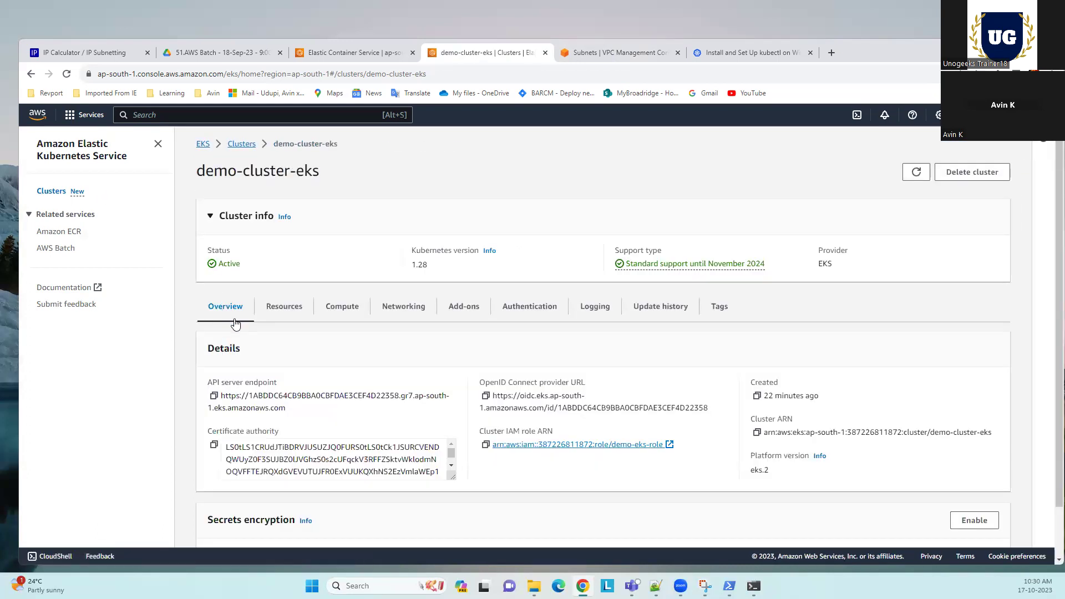
# Start adding a new node group to demo-cluster-eks and name it demo-nodegroup2.
pyautogui.click(346, 310)
pyautogui.scroll(-4, 335, 400)
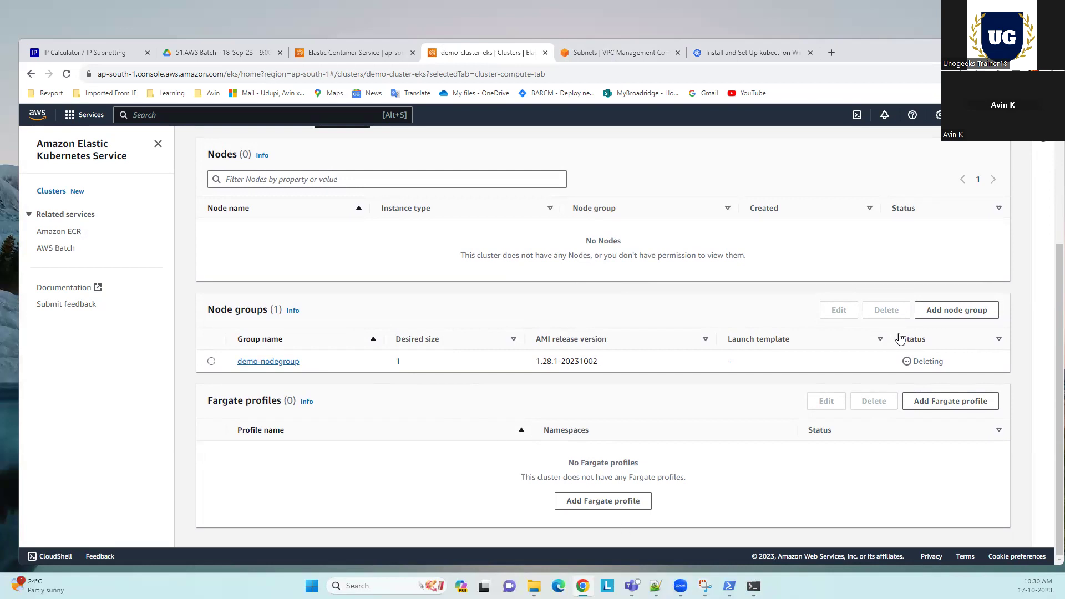
pyautogui.click(957, 310)
pyautogui.click(284, 309)
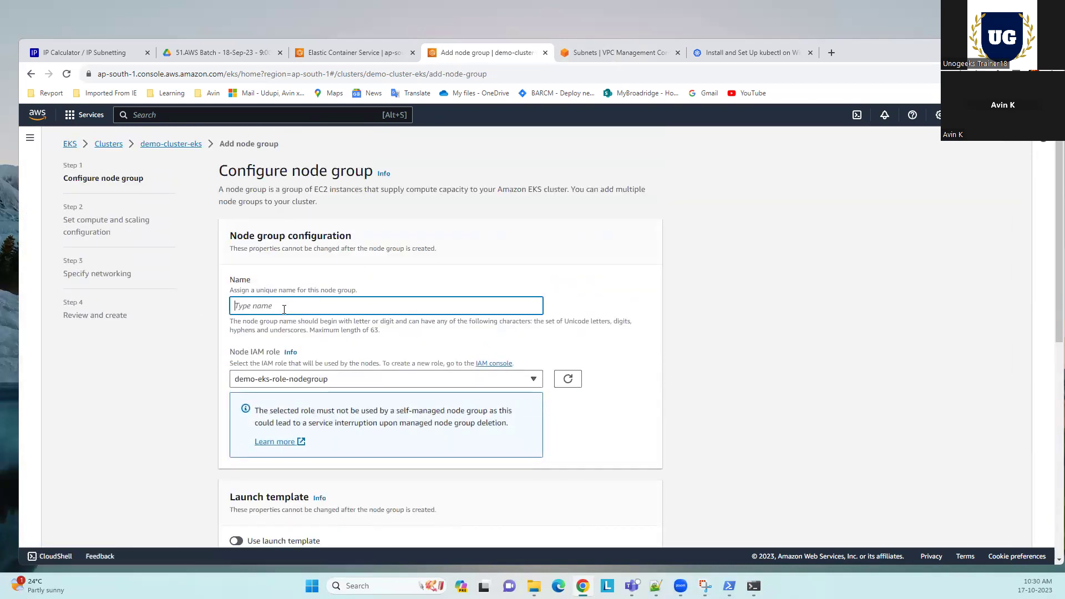
pyautogui.write('de')
# Select demo-eks-role-nodegroup as the node IAM role and continue without a launch template, labels, taints or tags.
pyautogui.scroll(-1, 421, 372)
pyautogui.click(526, 331)
pyautogui.click(464, 372)
pyautogui.scroll(-1, 537, 395)
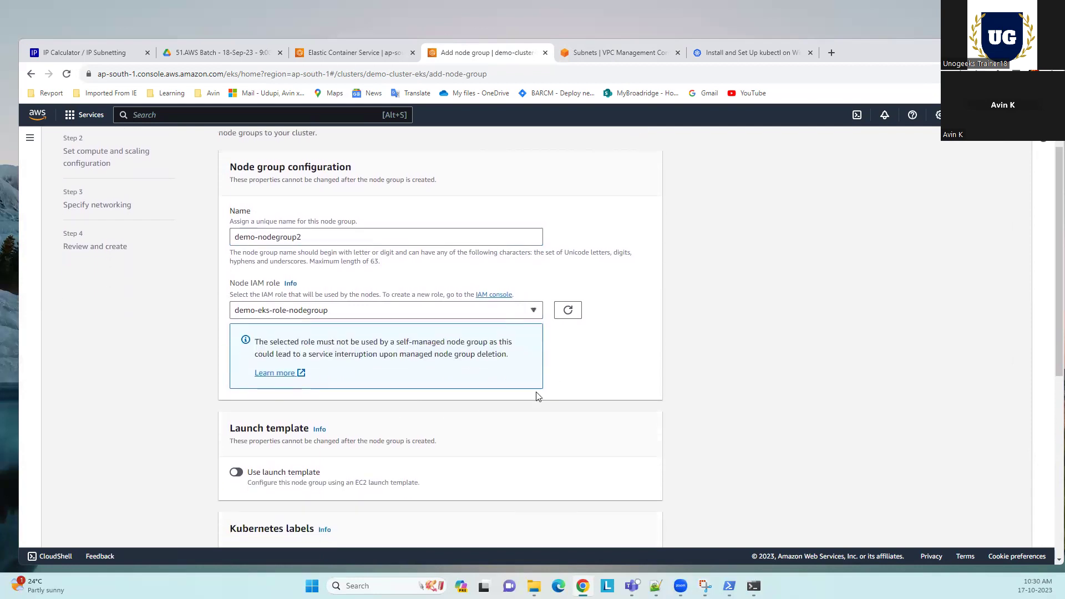
pyautogui.scroll(-3, 536, 396)
pyautogui.scroll(-1, 316, 328)
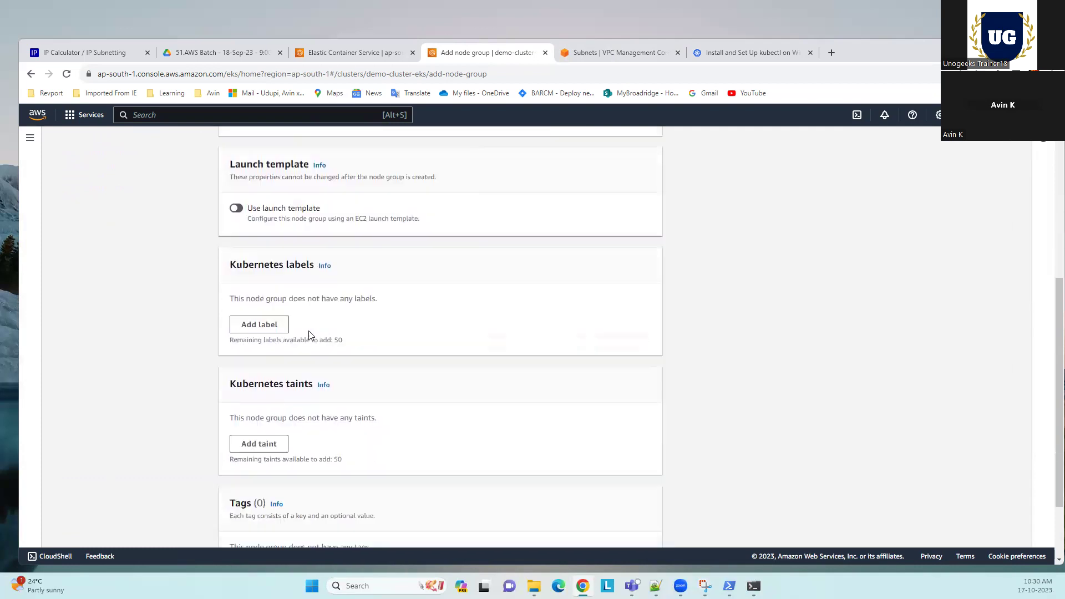
pyautogui.scroll(-2, 300, 380)
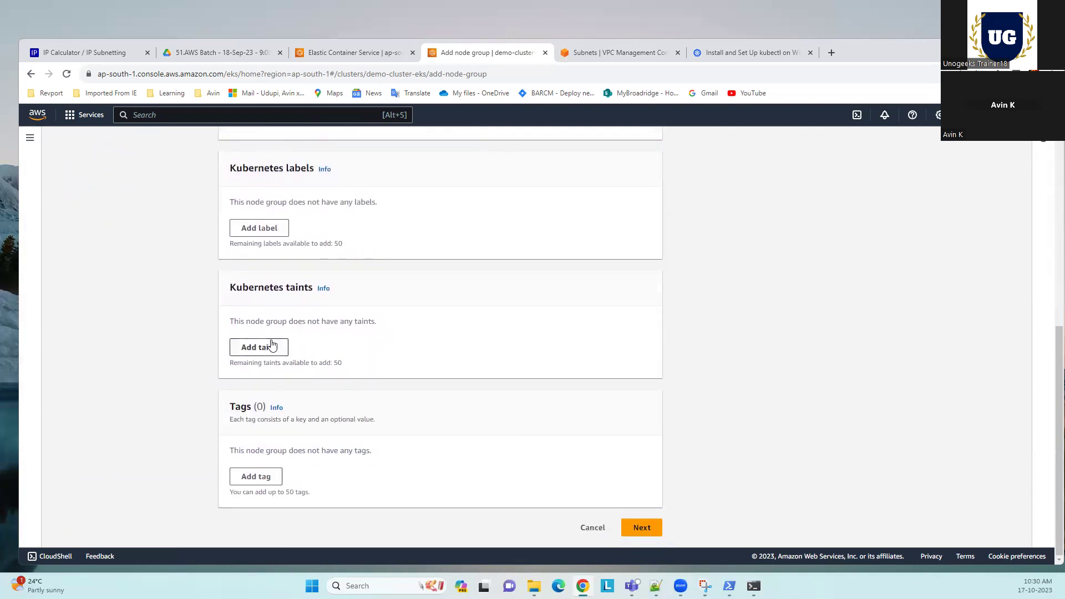
pyautogui.click(651, 527)
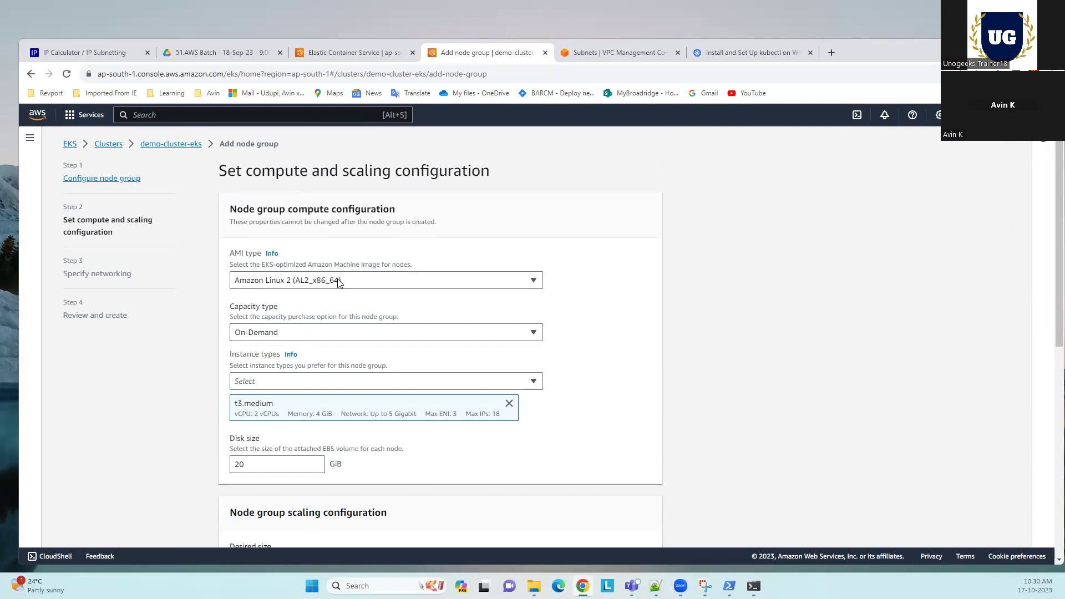
# Replace the t3.medium instance type with t2.micro, keeping On-Demand as the capacity type.
pyautogui.click(509, 403)
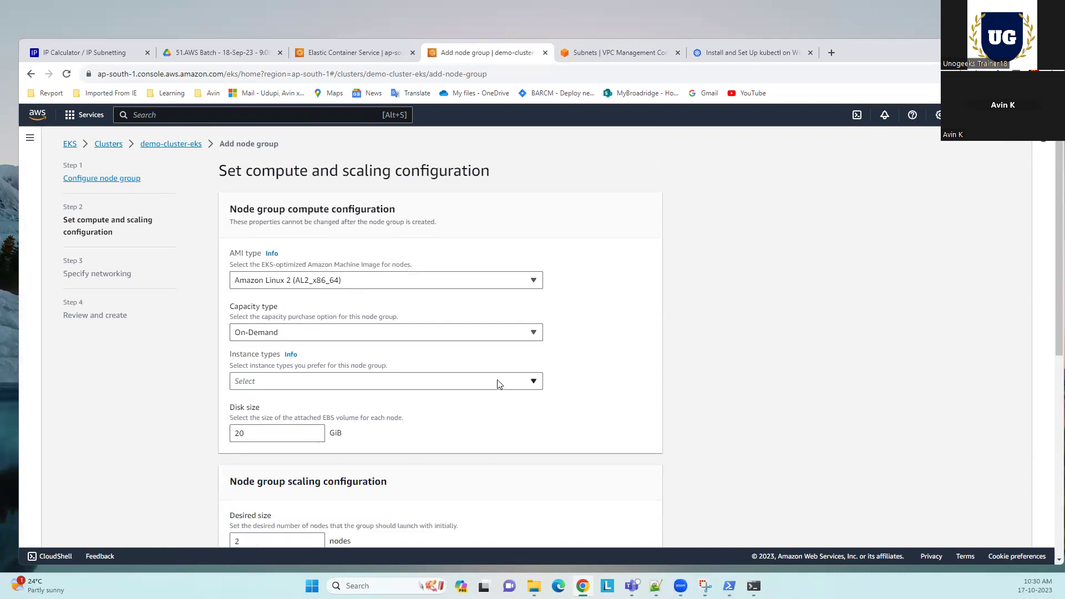
pyautogui.click(459, 383)
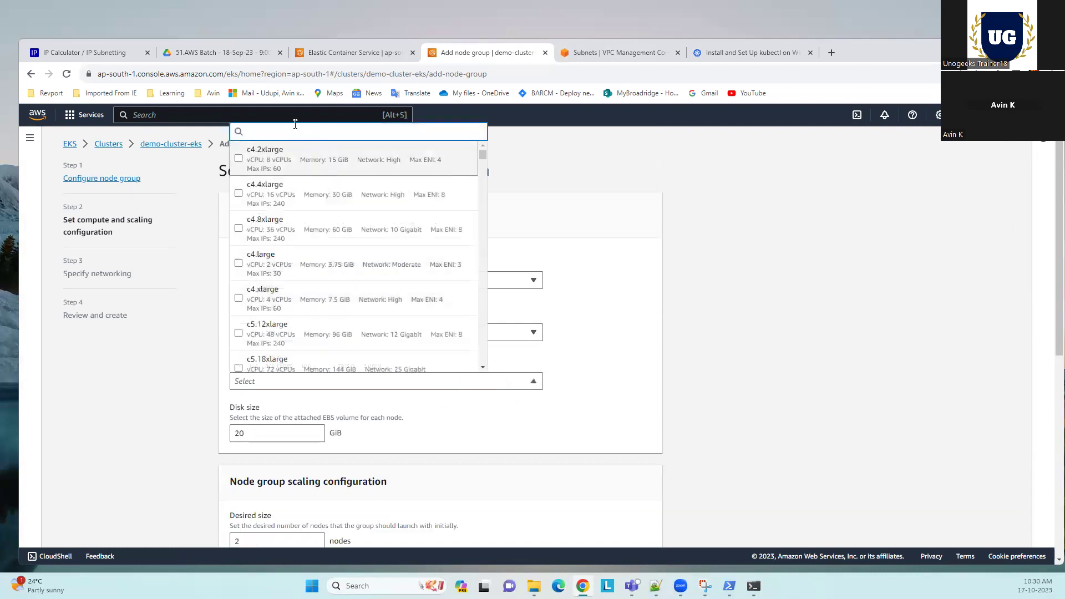
pyautogui.write('t2')
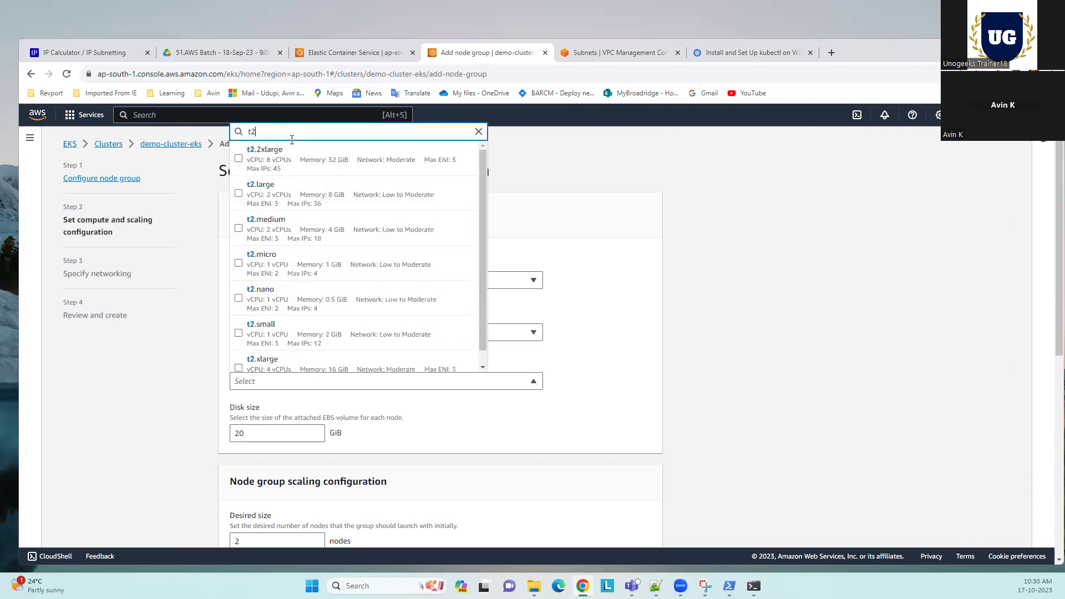
pyautogui.click(239, 263)
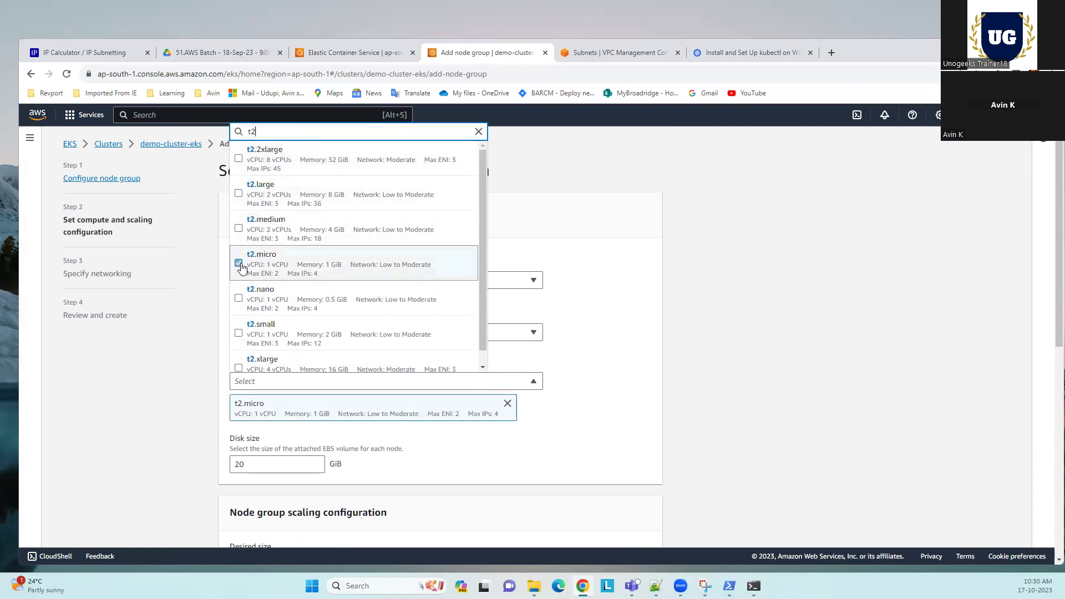
pyautogui.click(619, 433)
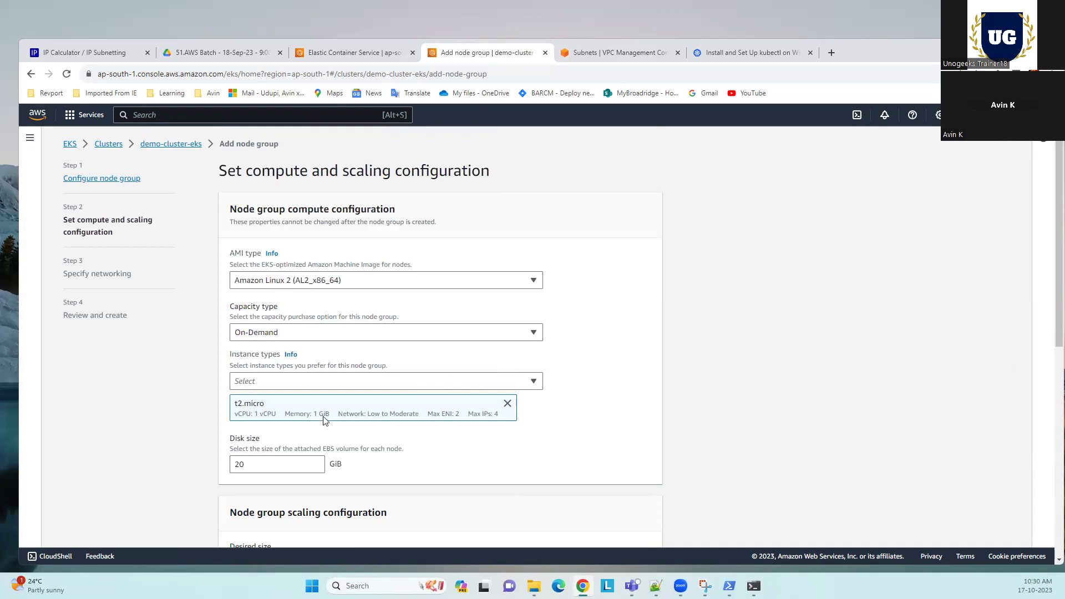
pyautogui.click(354, 333)
pyautogui.click(355, 334)
# Set the node group's desired, minimum and maximum sizes to 1 node each and continue to networking.
pyautogui.scroll(-4, 361, 444)
pyautogui.scroll(-1, 233, 411)
pyautogui.doubleClick(240, 294)
pyautogui.write('1')
pyautogui.doubleClick(256, 358)
pyautogui.write('1')
pyautogui.doubleClick(248, 421)
pyautogui.write('1')
pyautogui.scroll(-2, 506, 455)
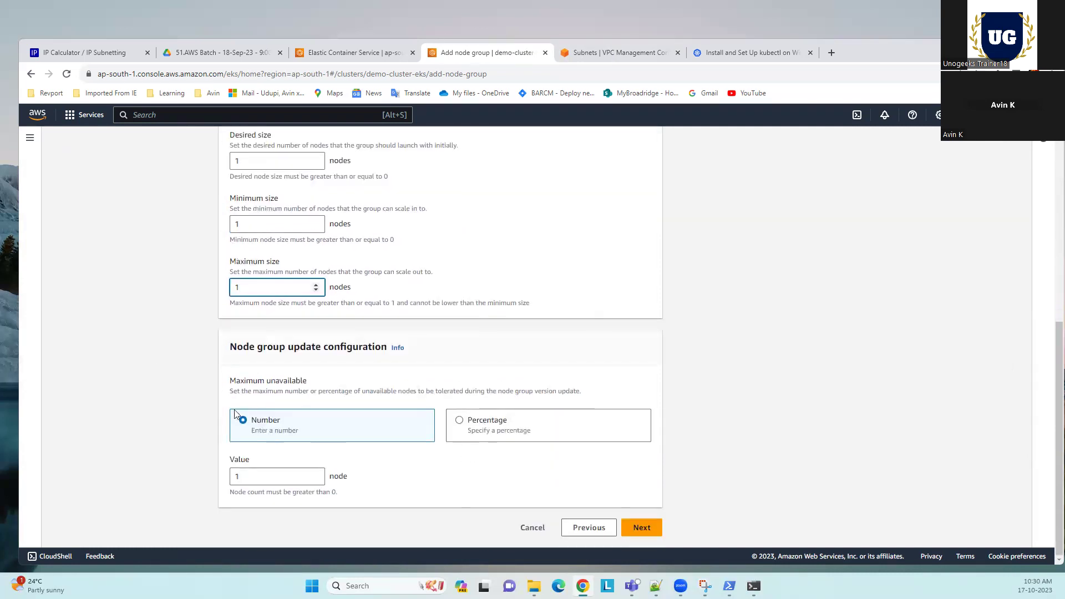
pyautogui.click(642, 527)
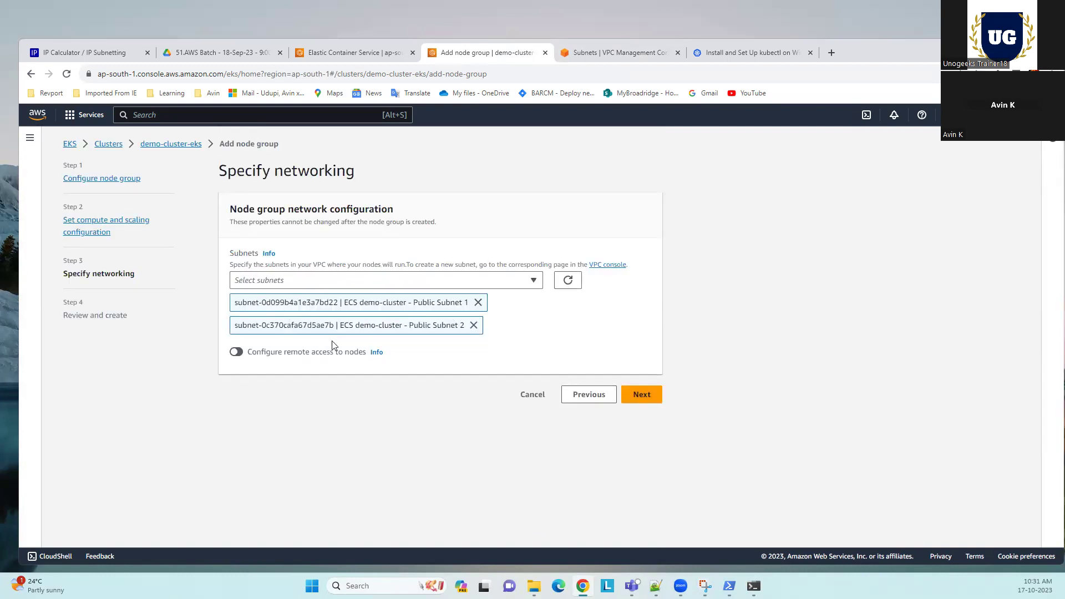
# Keep both ECS demo-cluster public subnets, review the configuration and create demo-nodegroup2.
pyautogui.click(645, 397)
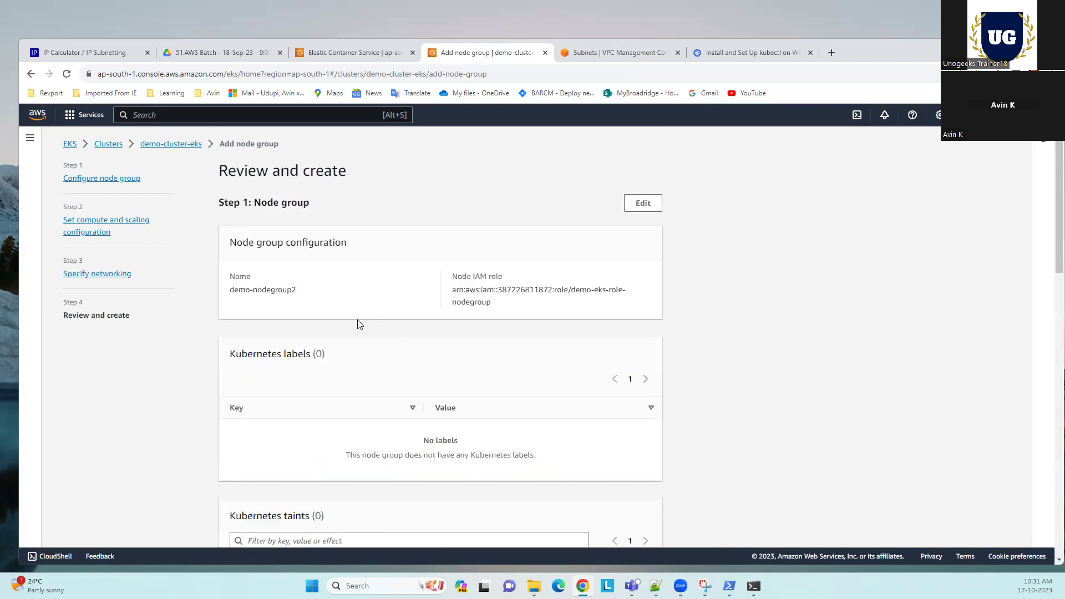
pyautogui.scroll(-8, 602, 446)
pyautogui.scroll(-6, 604, 448)
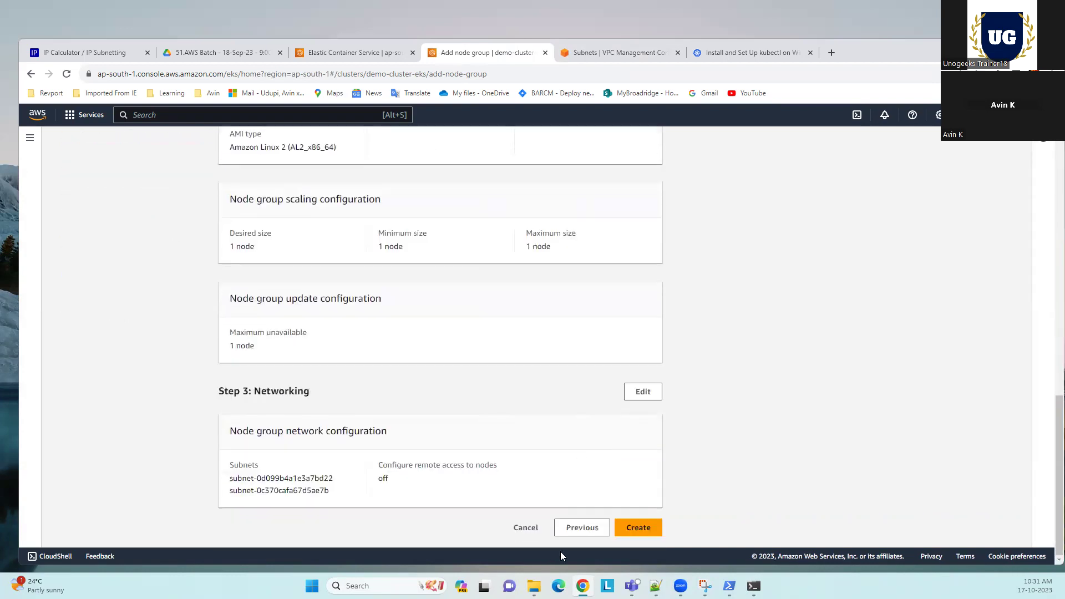
pyautogui.click(641, 530)
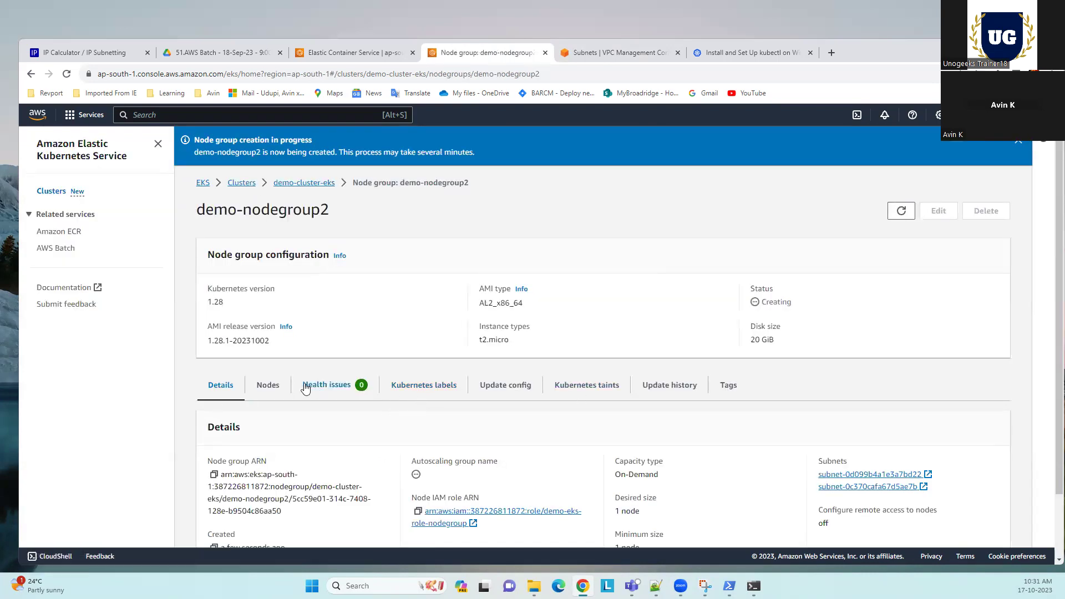
# Check demo-nodegroup2's health issues, then examine the nodes and node groups in demo-cluster-eks's compute information.
pyautogui.click(306, 387)
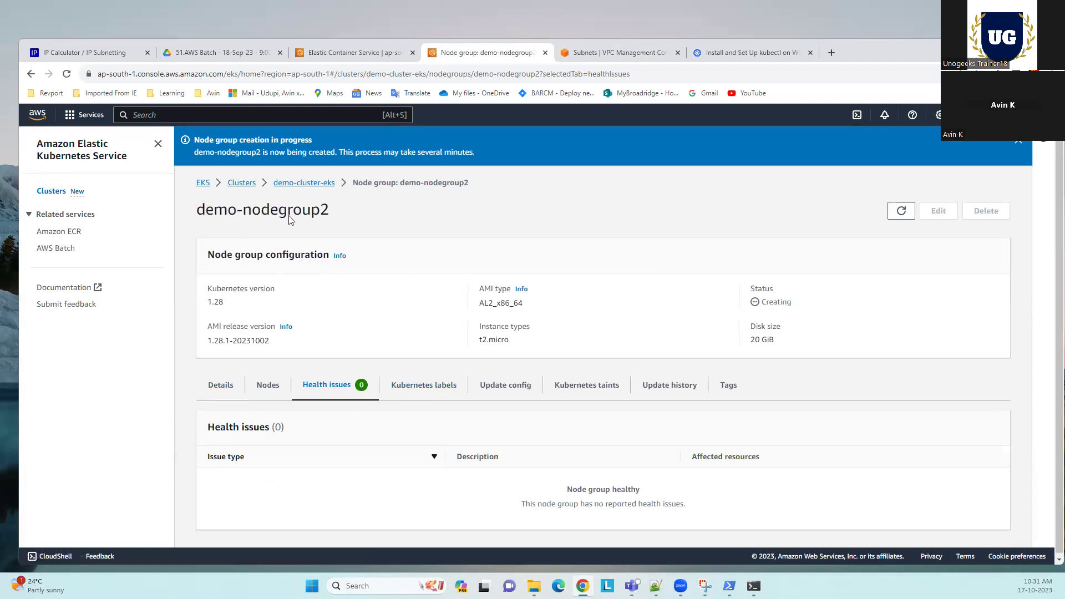
pyautogui.click(212, 387)
pyautogui.click(302, 183)
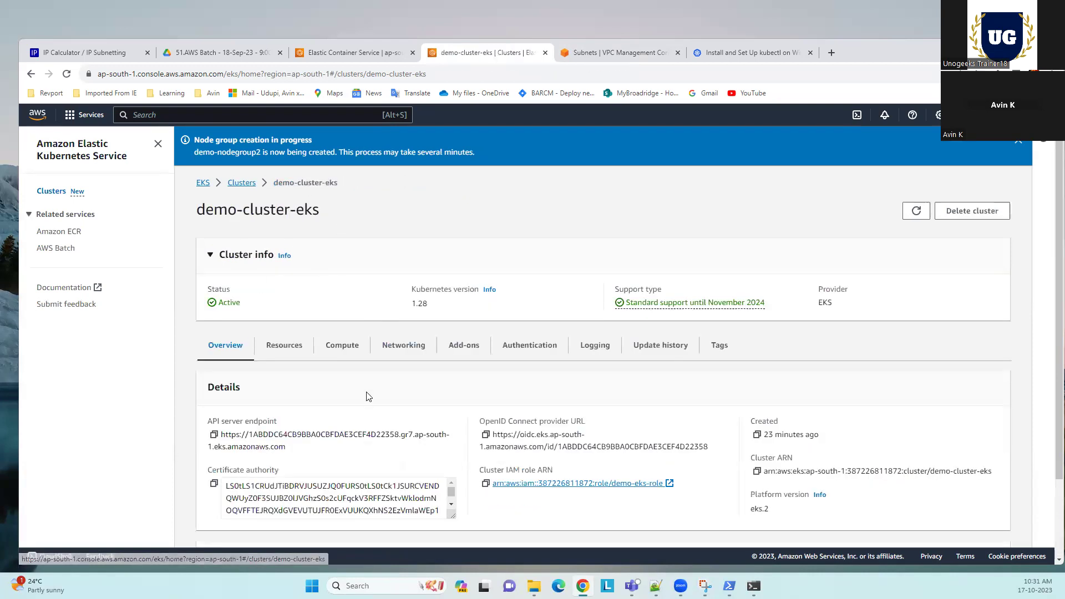
pyautogui.click(337, 349)
pyautogui.scroll(-2, 423, 437)
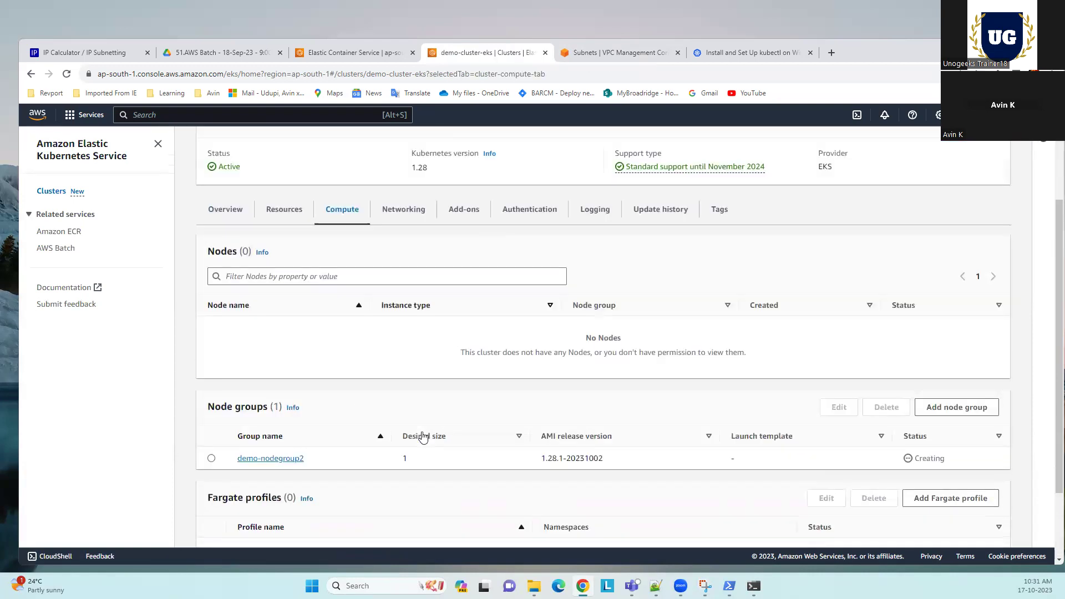
pyautogui.scroll(-1, 424, 436)
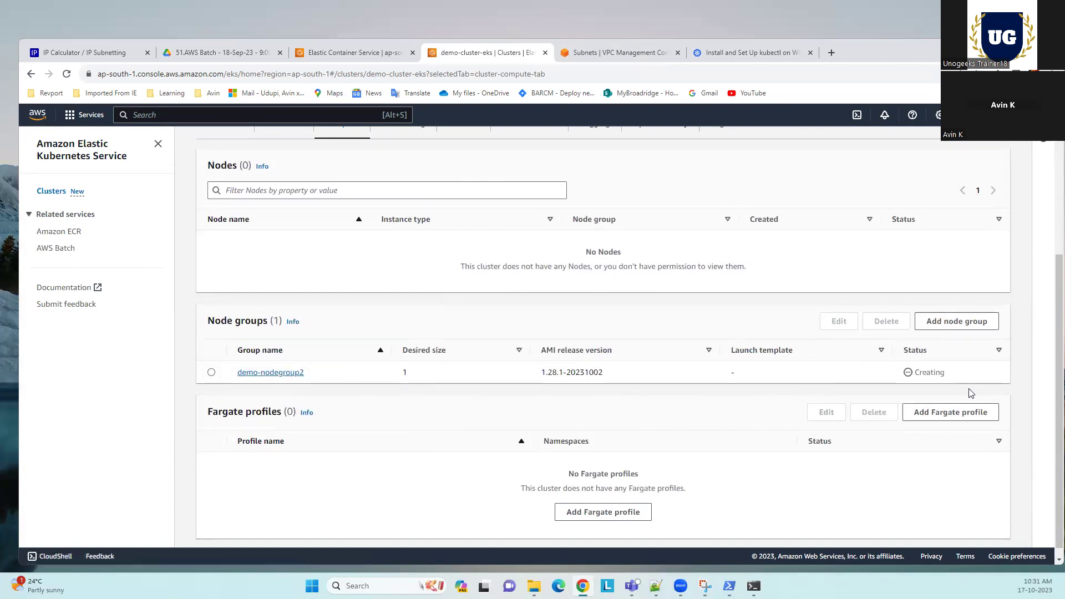
pyautogui.scroll(4, 971, 392)
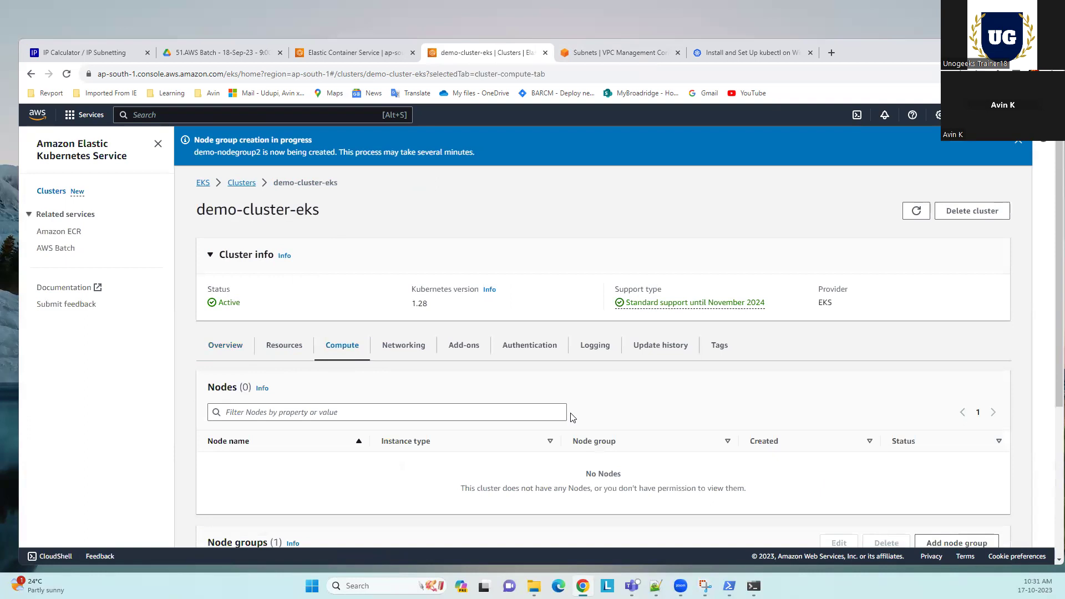
pyautogui.scroll(-4, 572, 418)
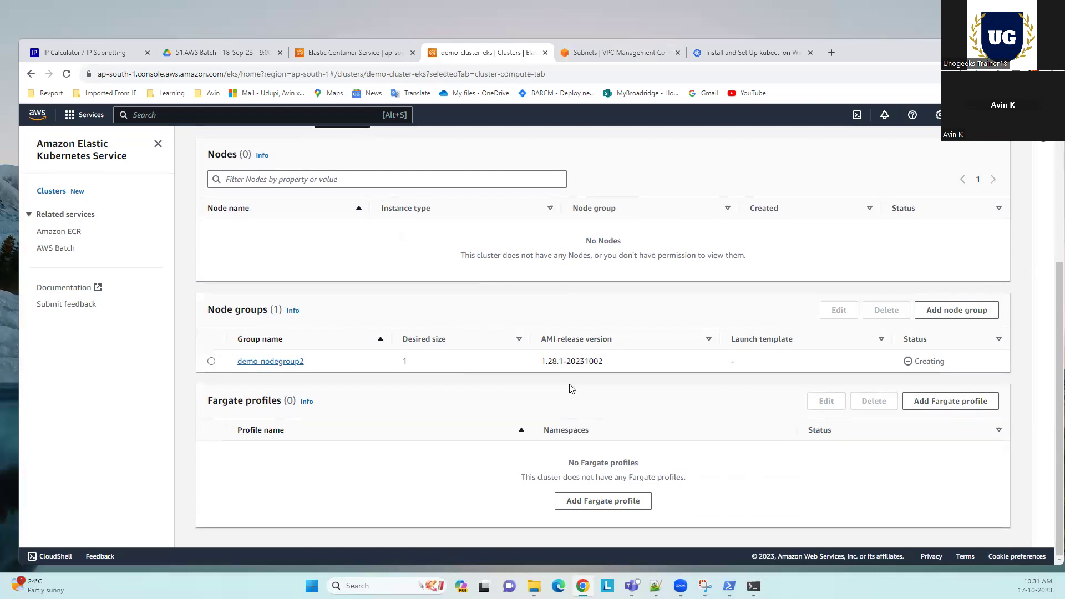
# Look at the tasks of the ECS cluster demo-cluster and return to the demo-cluster-eks compute information.
pyautogui.click(350, 53)
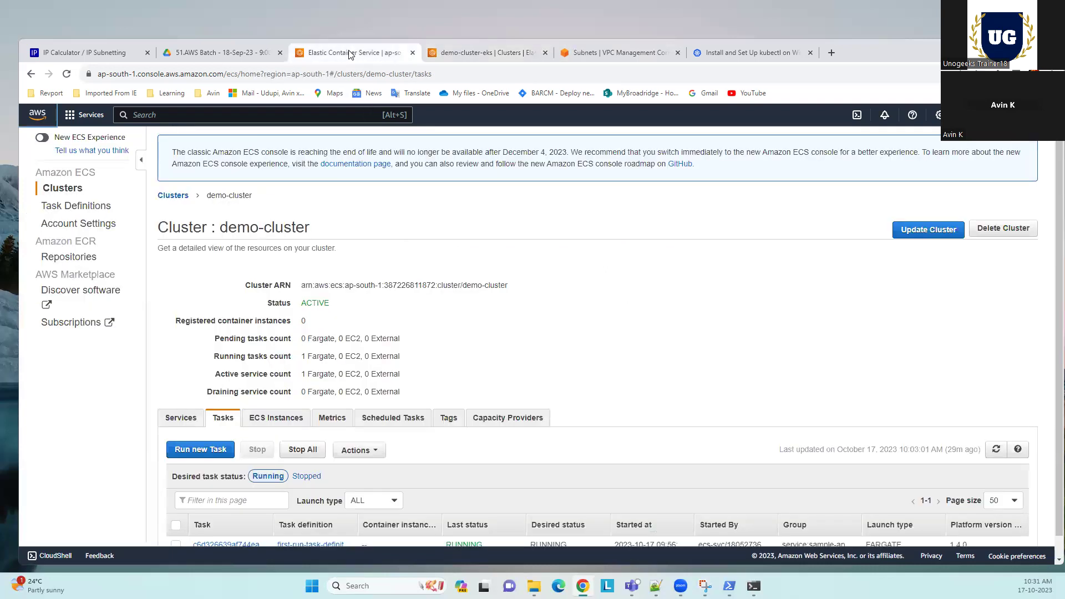
pyautogui.scroll(-1, 475, 435)
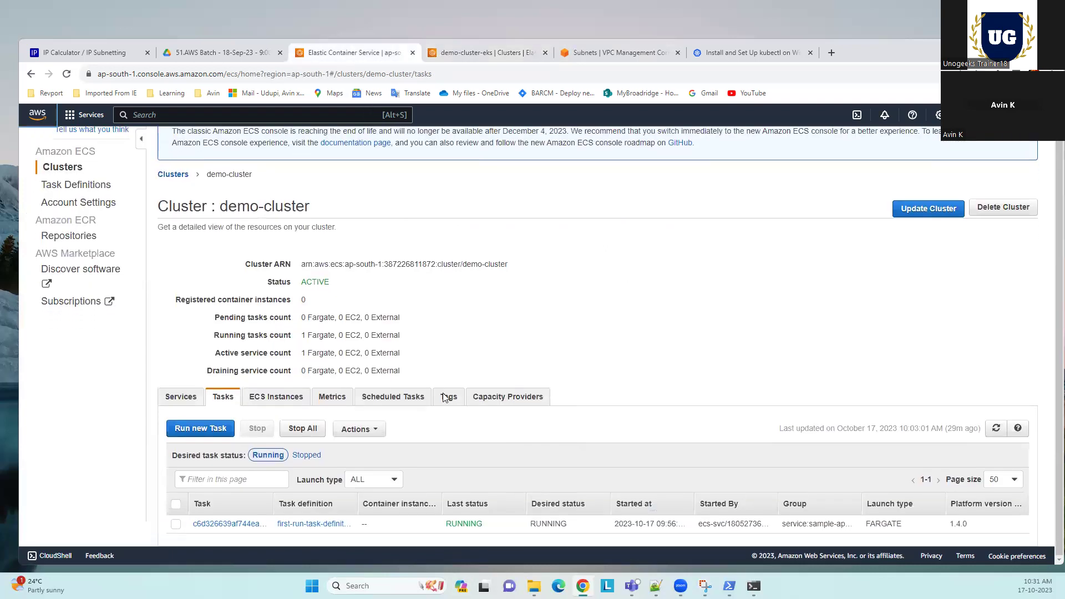
pyautogui.click(478, 53)
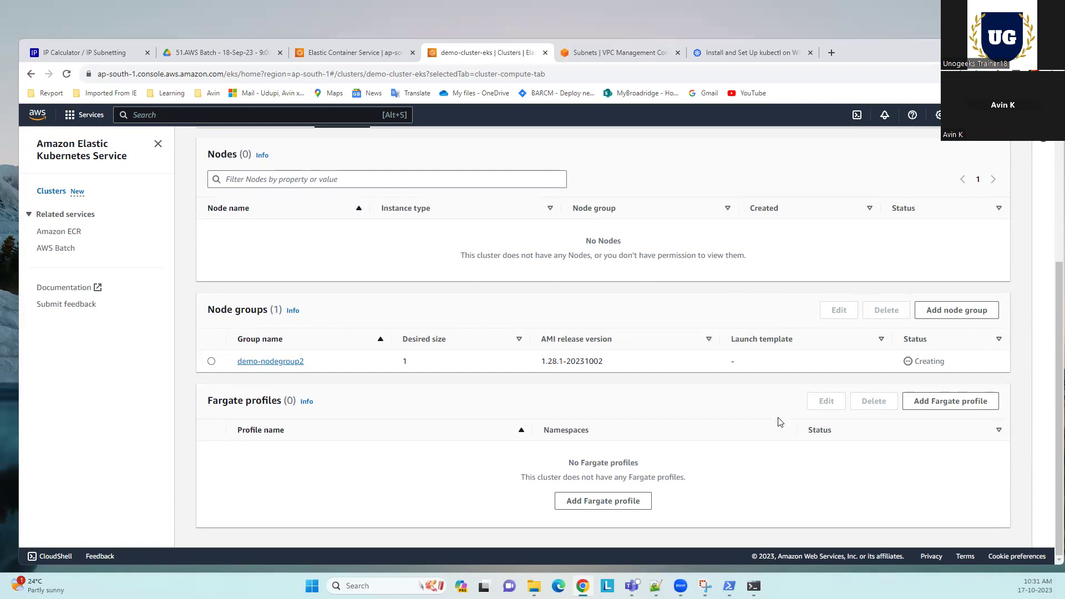
# Open demo-nodegroup2's details from the node groups list and refresh them repeatedly to check its creation status.
pyautogui.scroll(5, 832, 288)
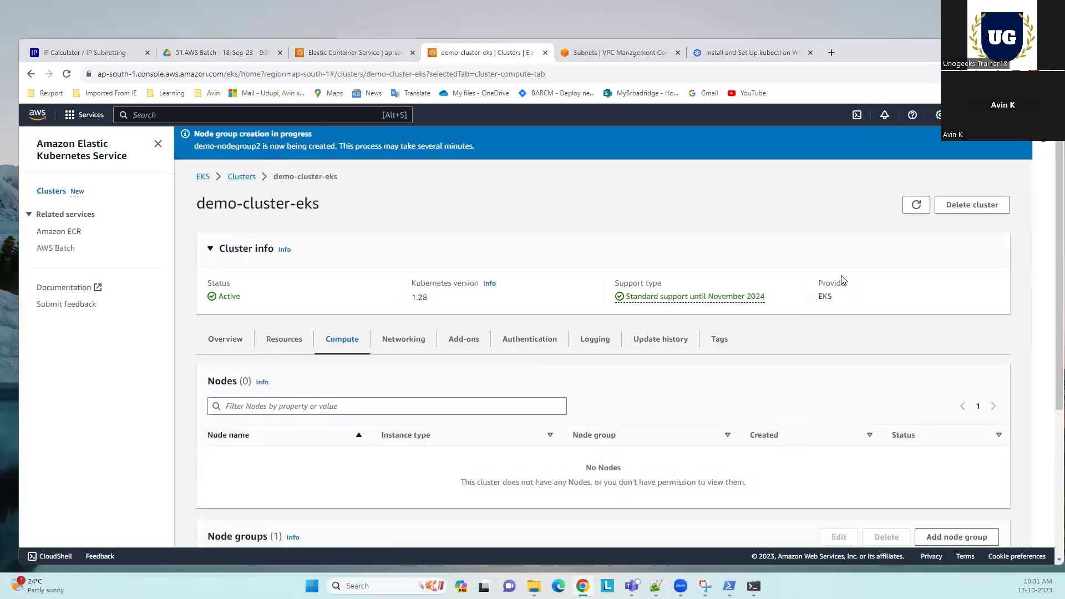
pyautogui.scroll(-4, 683, 452)
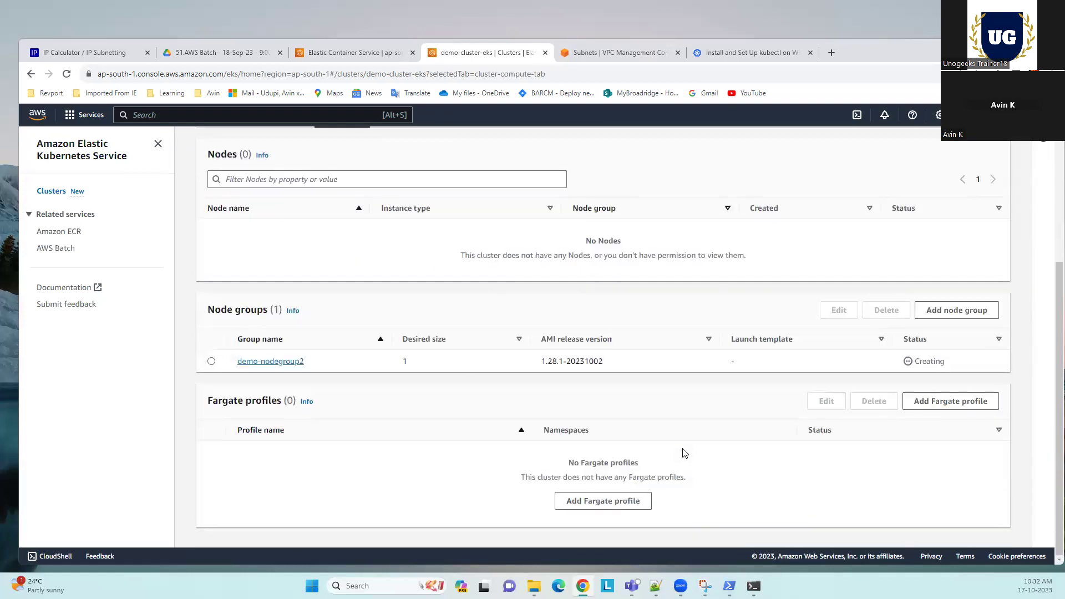
pyautogui.click(288, 363)
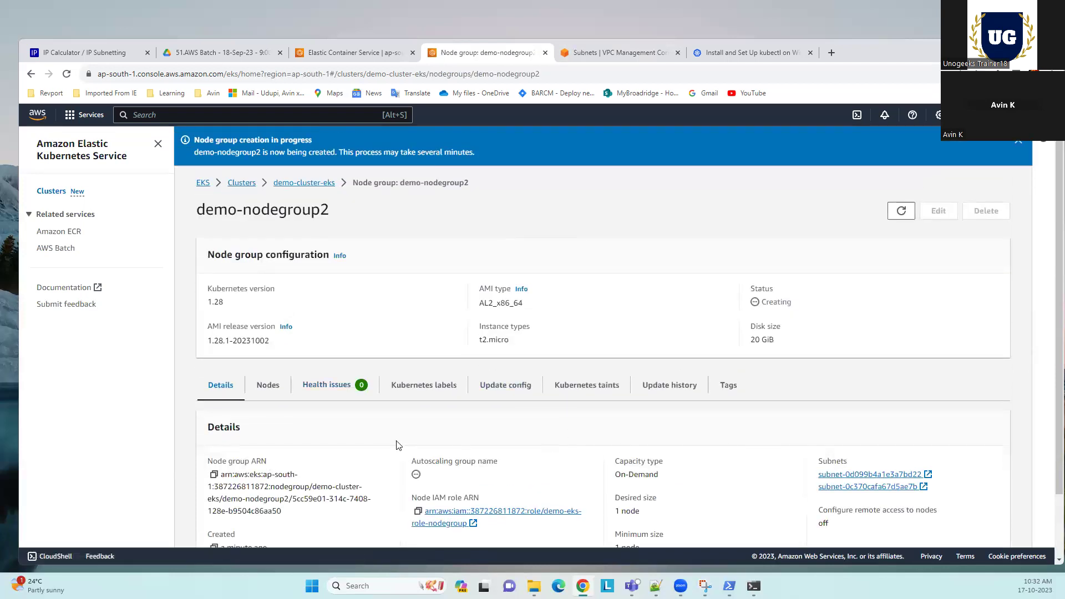
pyautogui.click(901, 210)
pyautogui.click(899, 208)
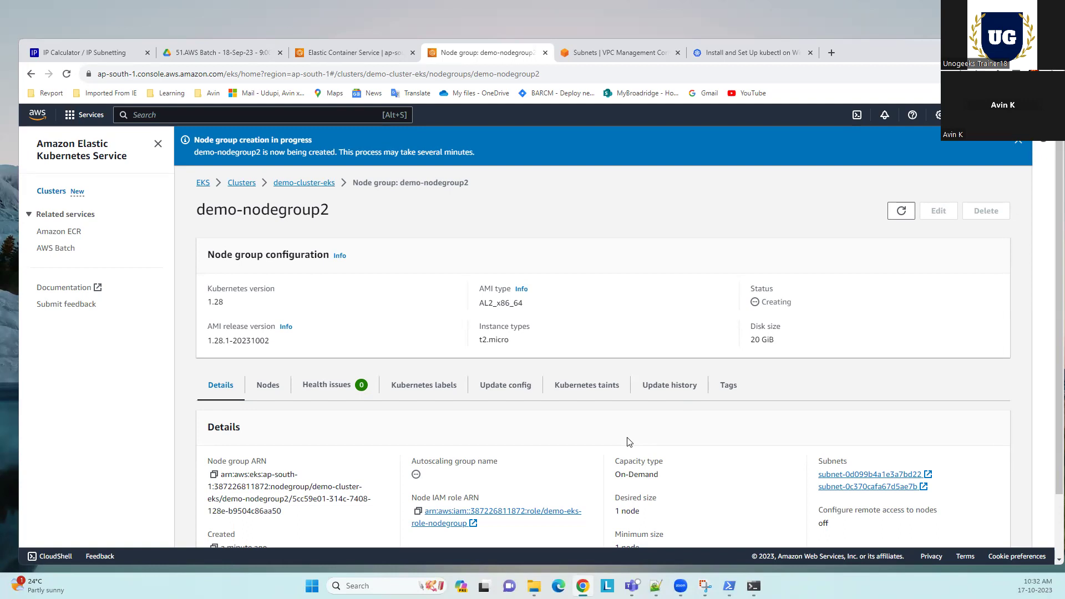
pyautogui.click(907, 209)
pyautogui.click(907, 209)
pyautogui.scroll(-1, 873, 273)
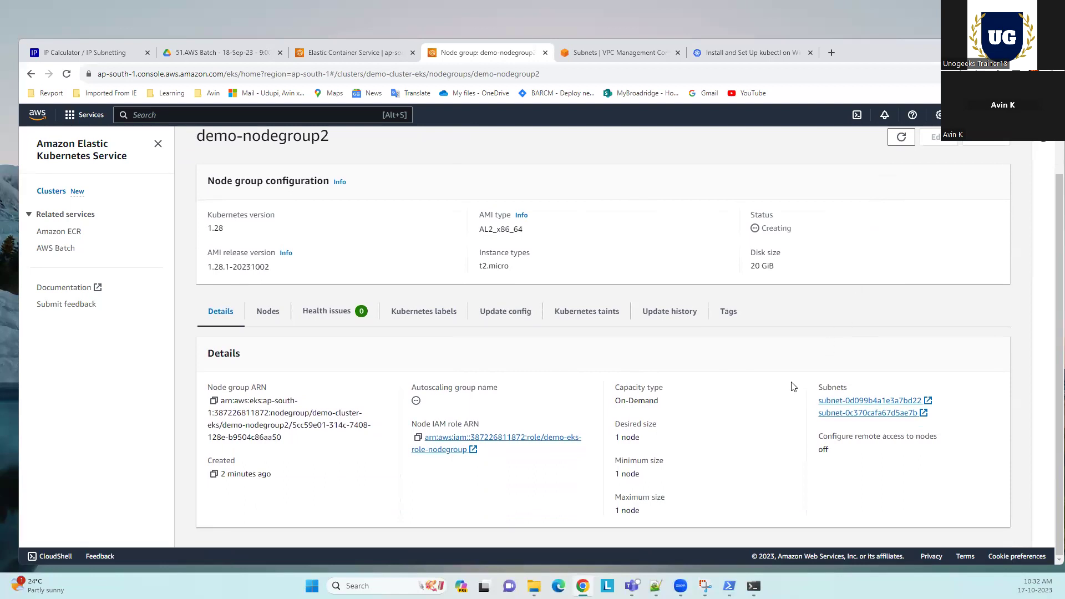
pyautogui.scroll(1, 791, 385)
pyautogui.click(899, 211)
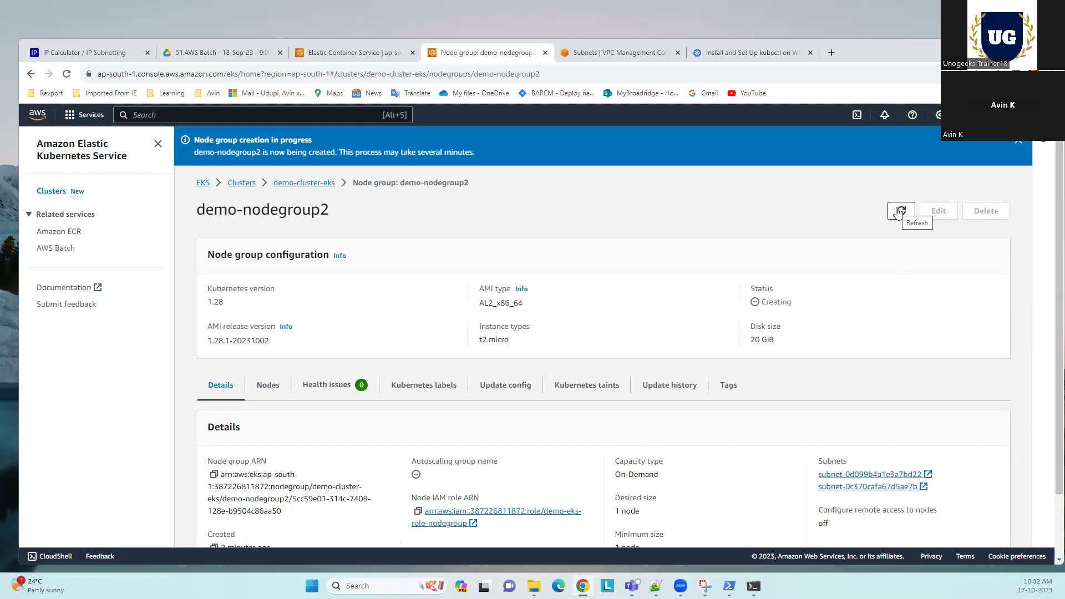
pyautogui.click(899, 213)
pyautogui.click(904, 213)
pyautogui.scroll(-1, 297, 347)
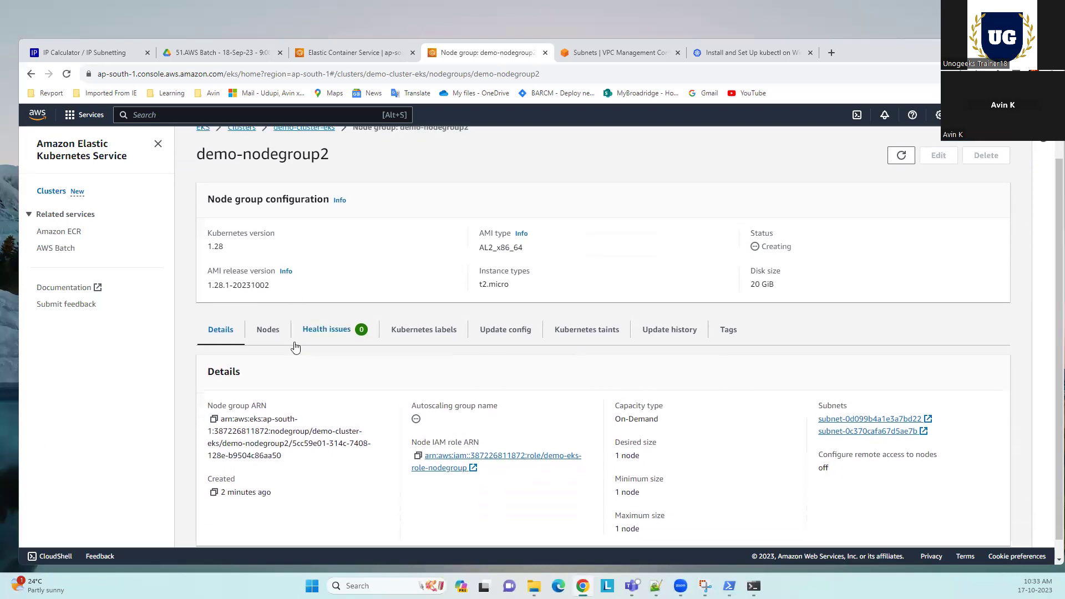
pyautogui.scroll(2, 294, 344)
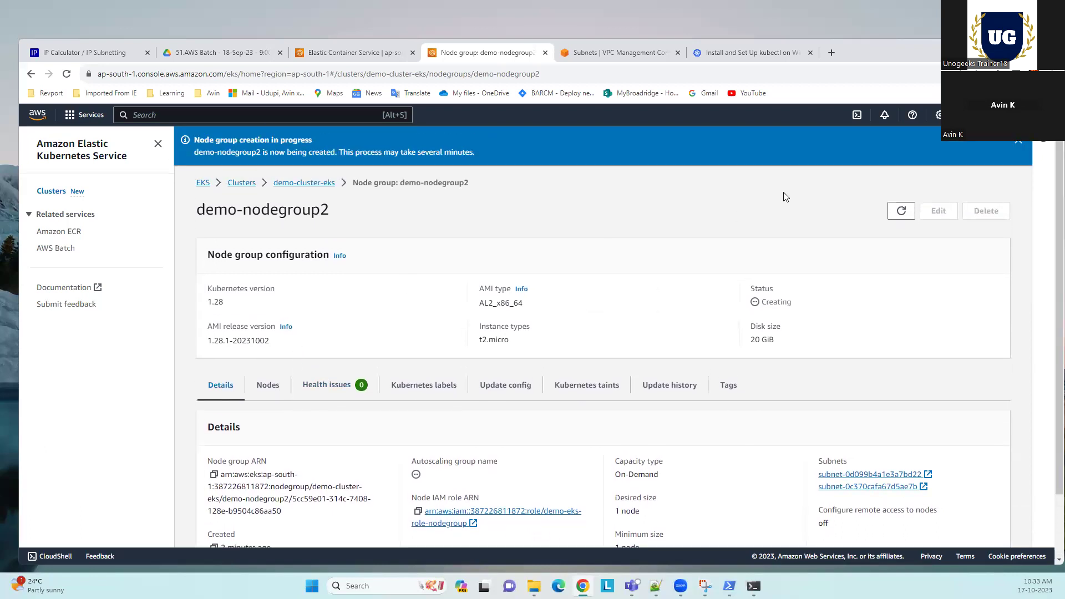
pyautogui.click(896, 212)
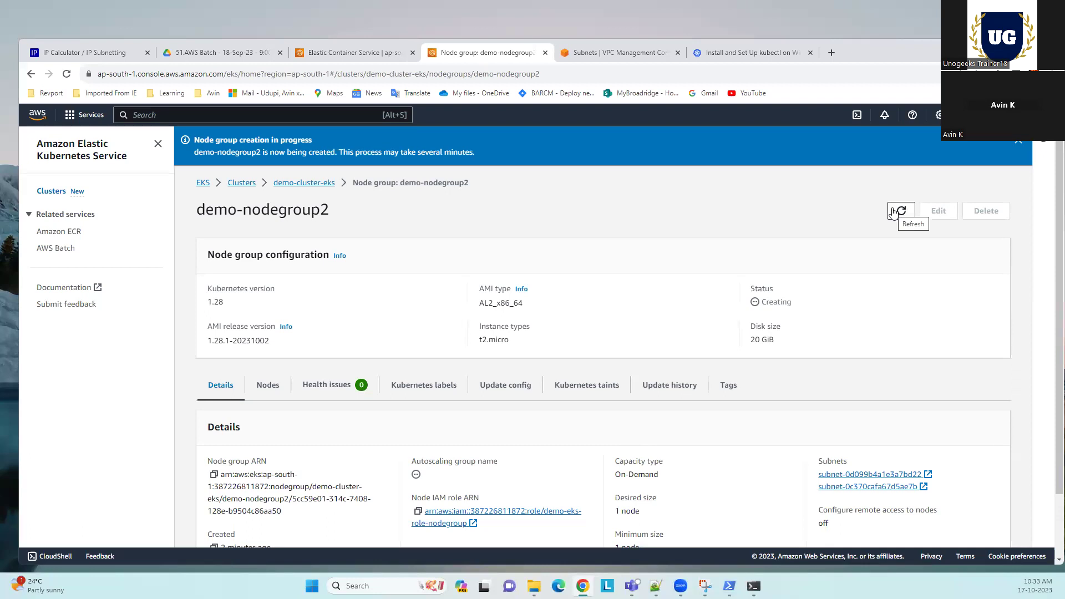
pyautogui.click(893, 213)
pyautogui.click(901, 211)
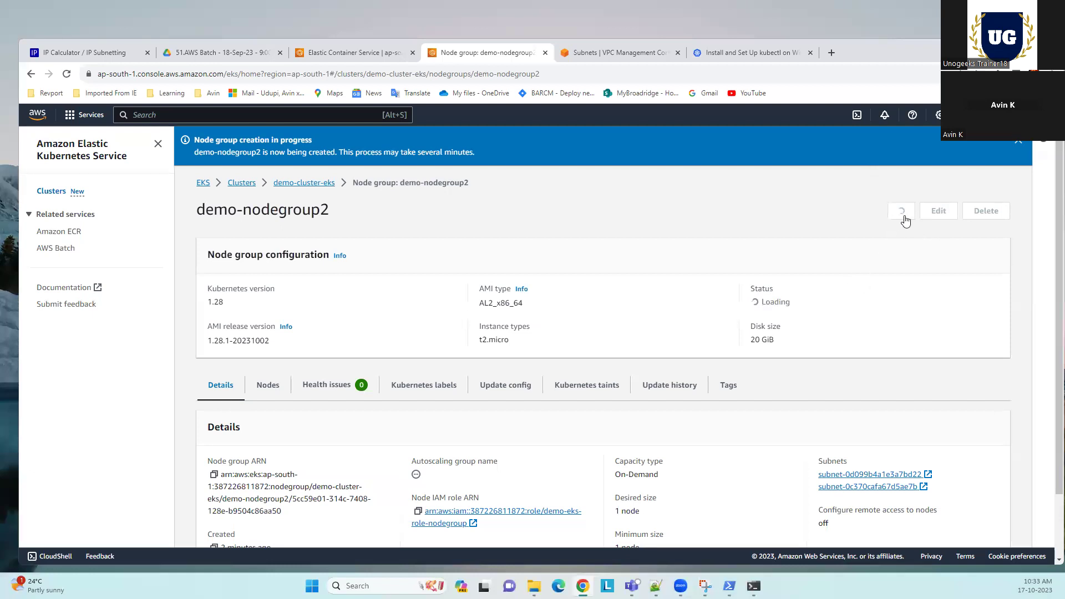
# Keep refreshing demo-nodegroup2's details page to check its creation status.
pyautogui.scroll(-2, 806, 361)
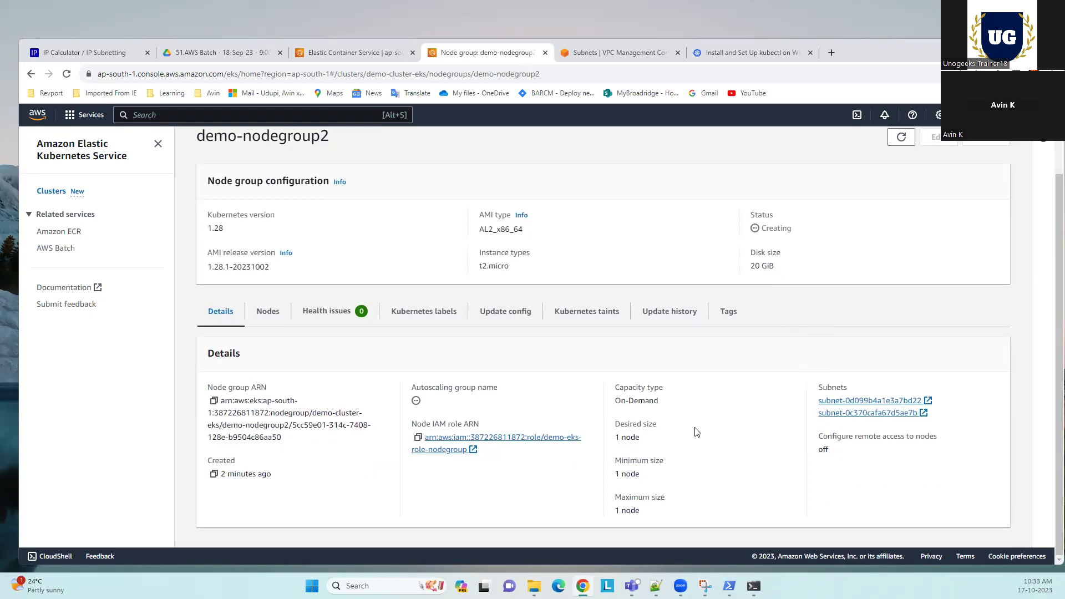
pyautogui.scroll(1, 771, 290)
pyautogui.click(901, 211)
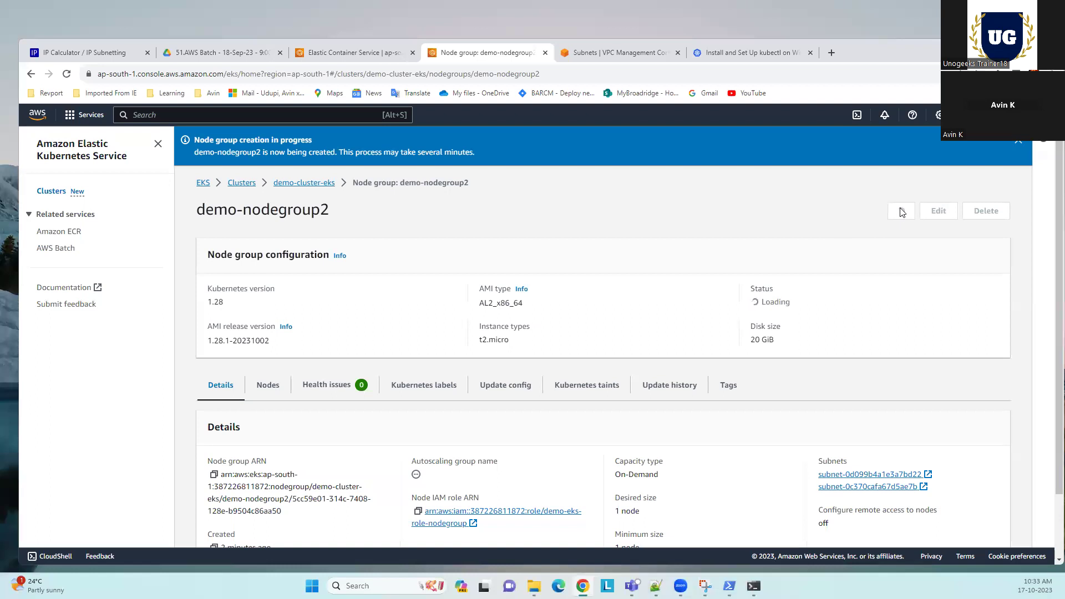
pyautogui.scroll(-1, 140, 362)
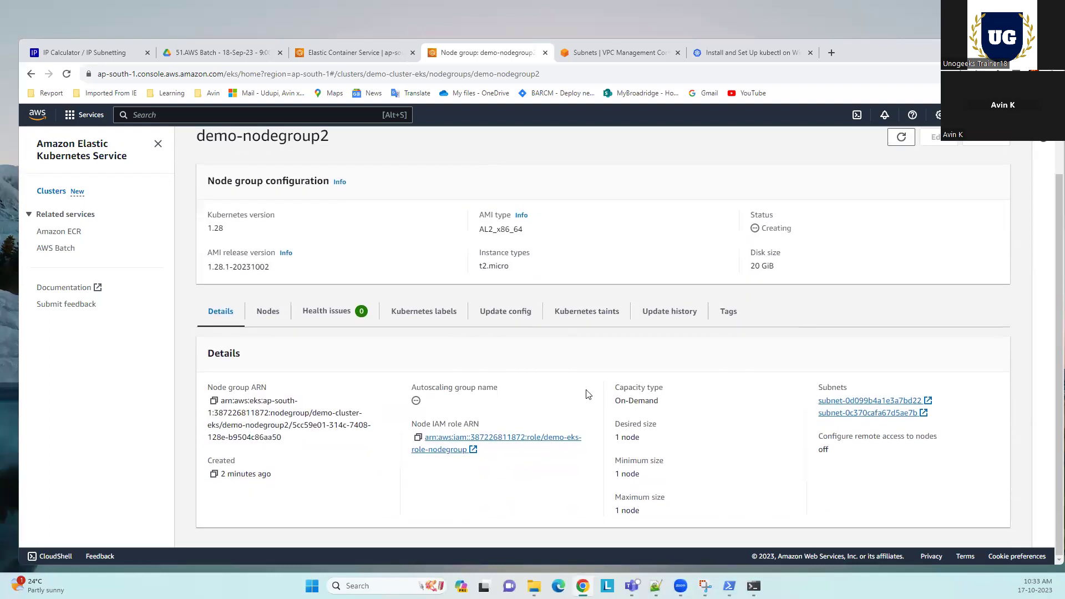
pyautogui.click(900, 139)
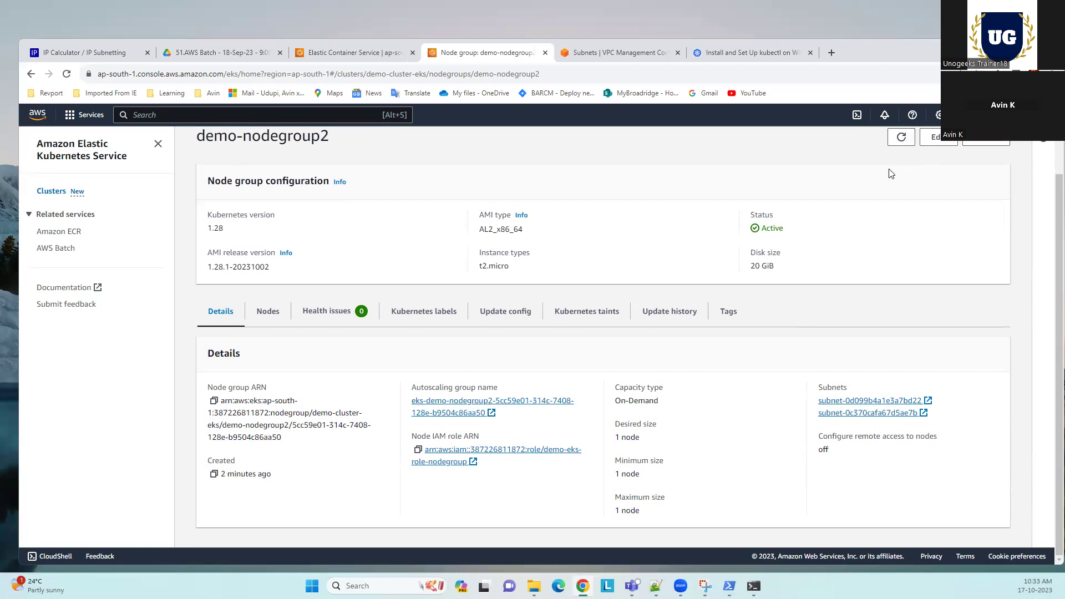
pyautogui.click(901, 138)
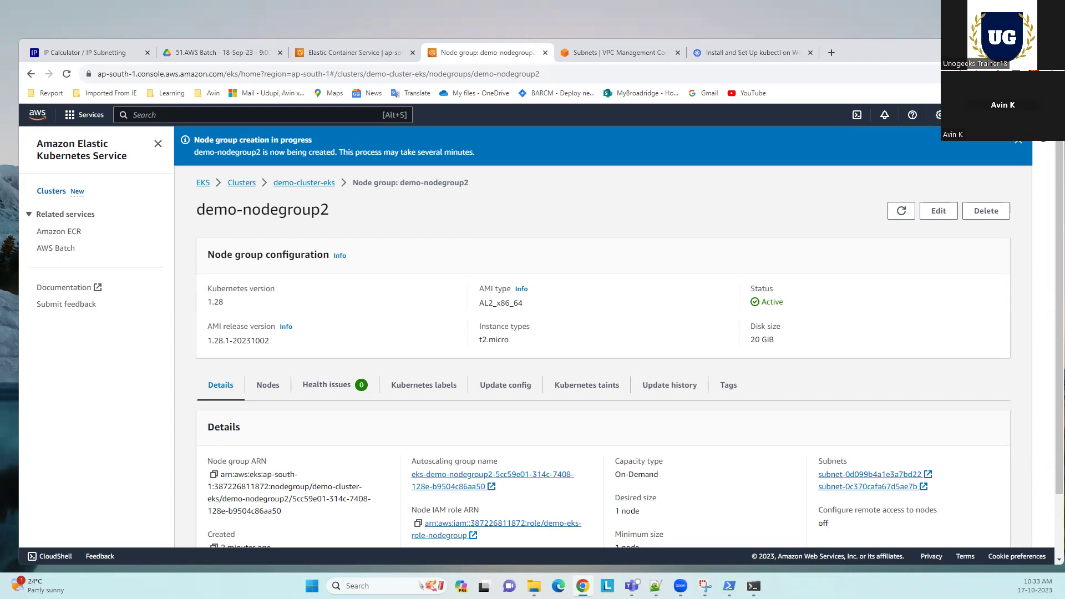
# Exit the old Command Prompt session and minimize the administrator PowerShell window.
pyautogui.hotkey('alt', 'Tab')
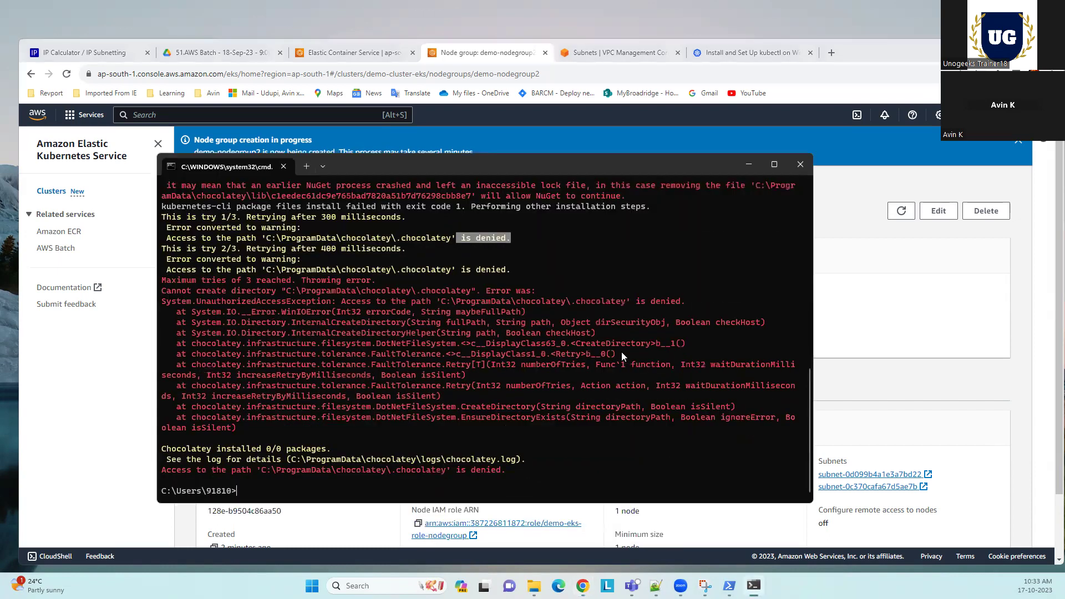
pyautogui.write('exit')
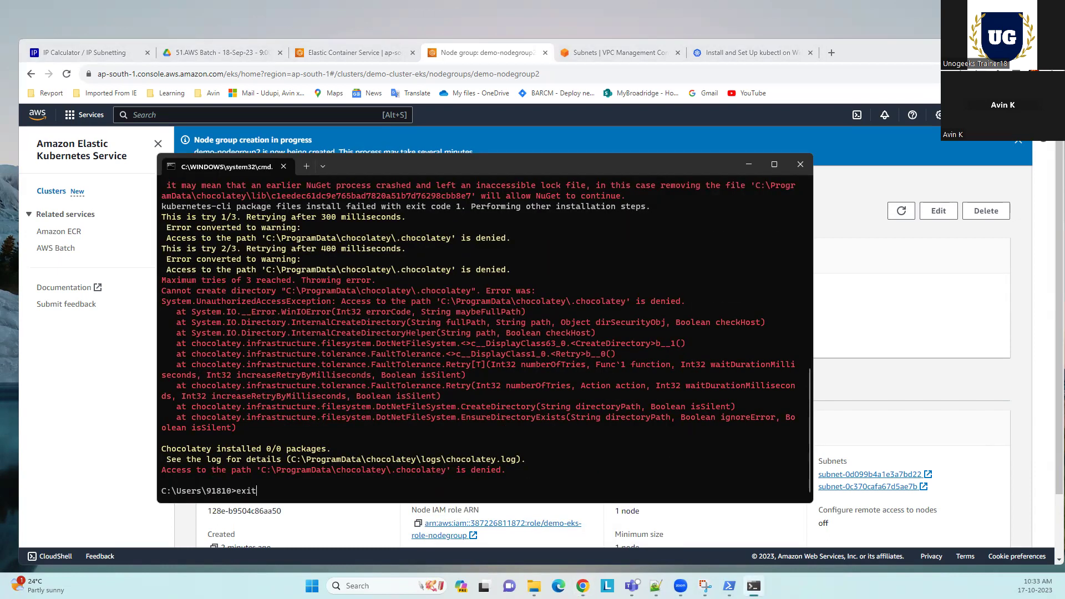
pyautogui.press('Return')
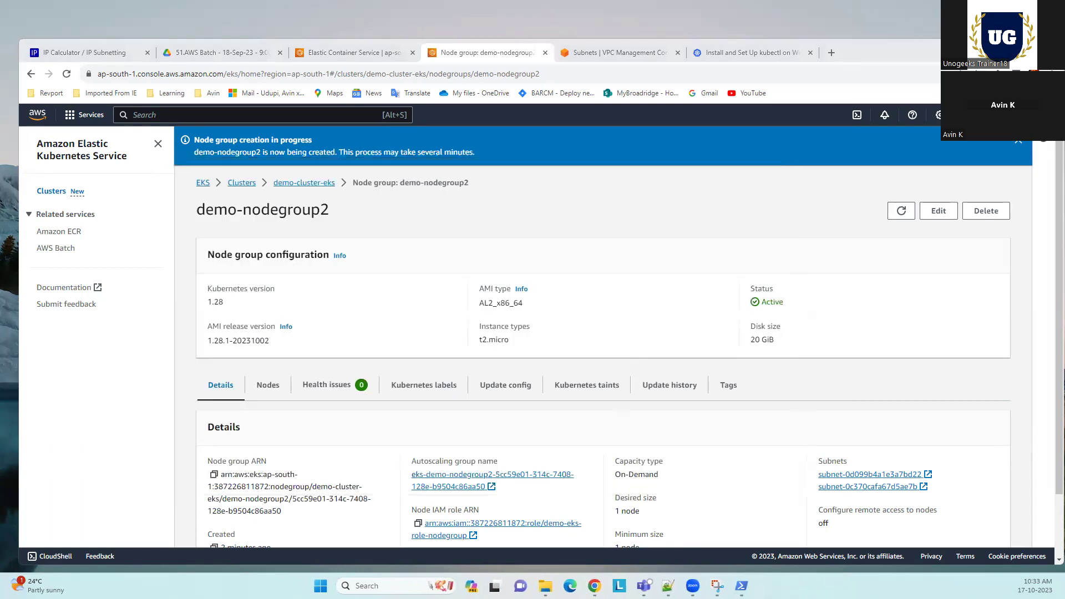
pyautogui.hotkey('alt', 'Tab')
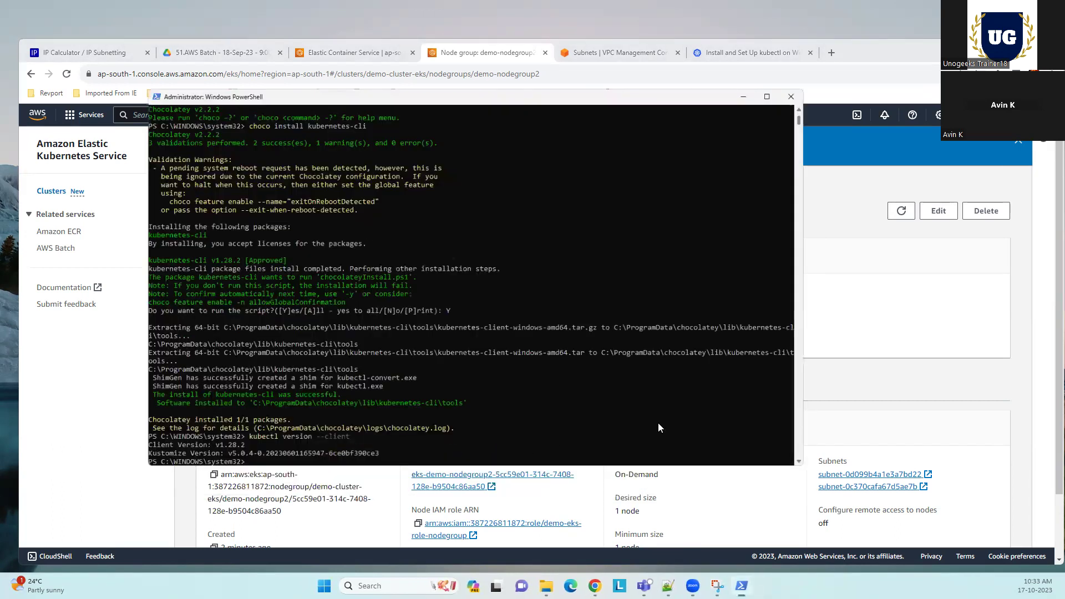
pyautogui.write('s')
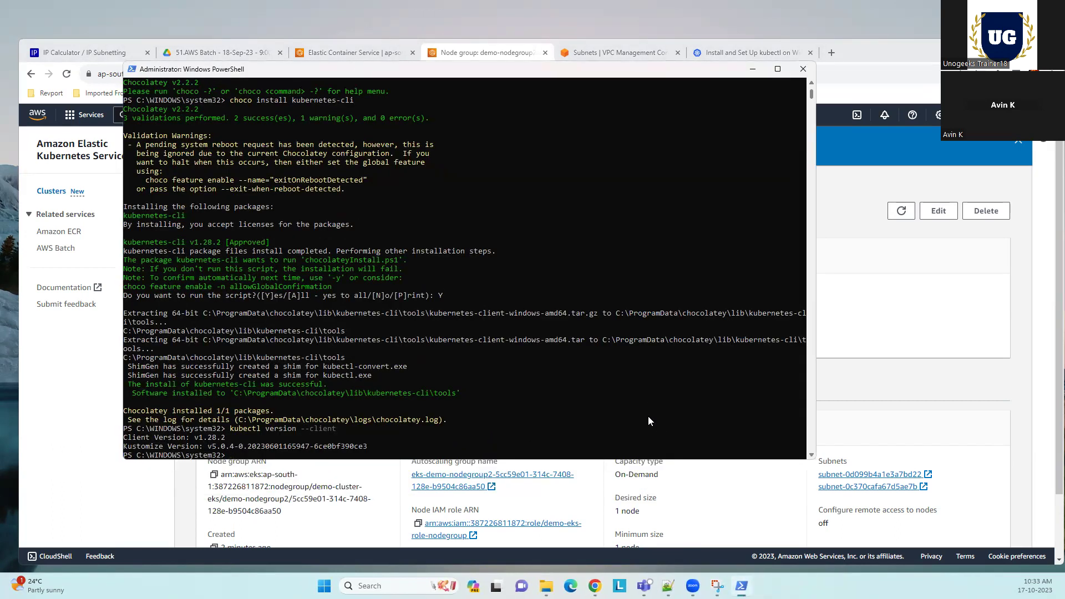
pyautogui.click(752, 68)
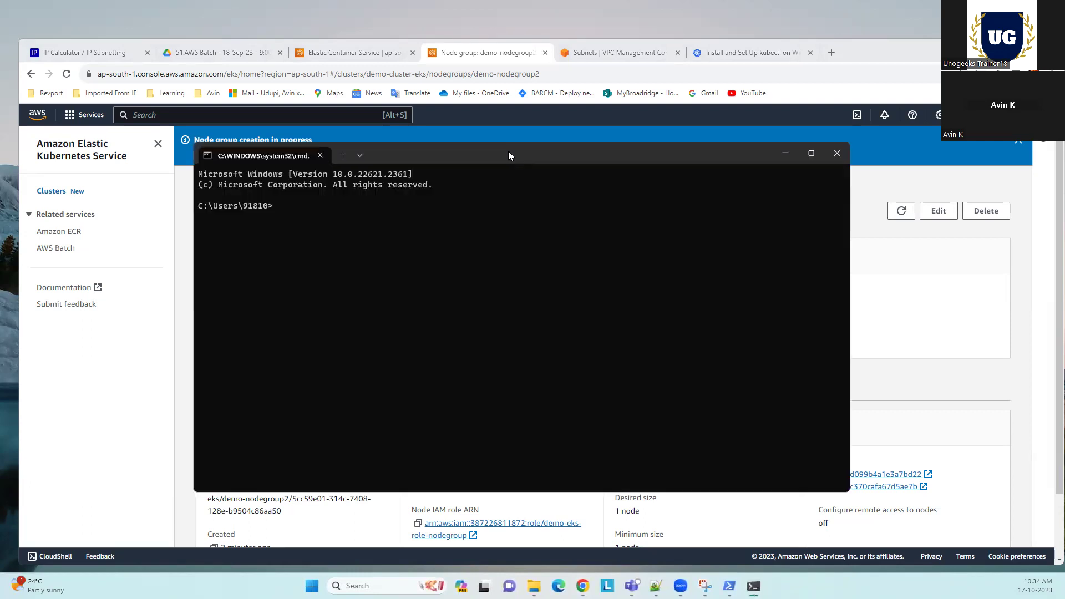
# Run aws configure in a fresh Command Prompt, keeping the stored access keys, default region and output format.
pyautogui.doubleClick(508, 151)
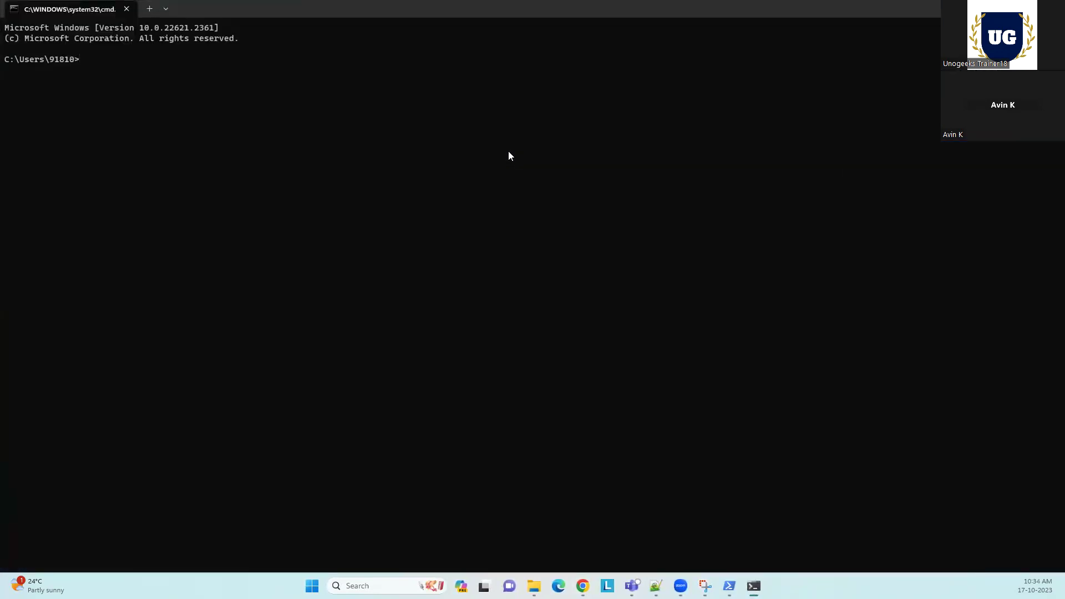
pyautogui.write('aws configure')
pyautogui.press('super+Down')
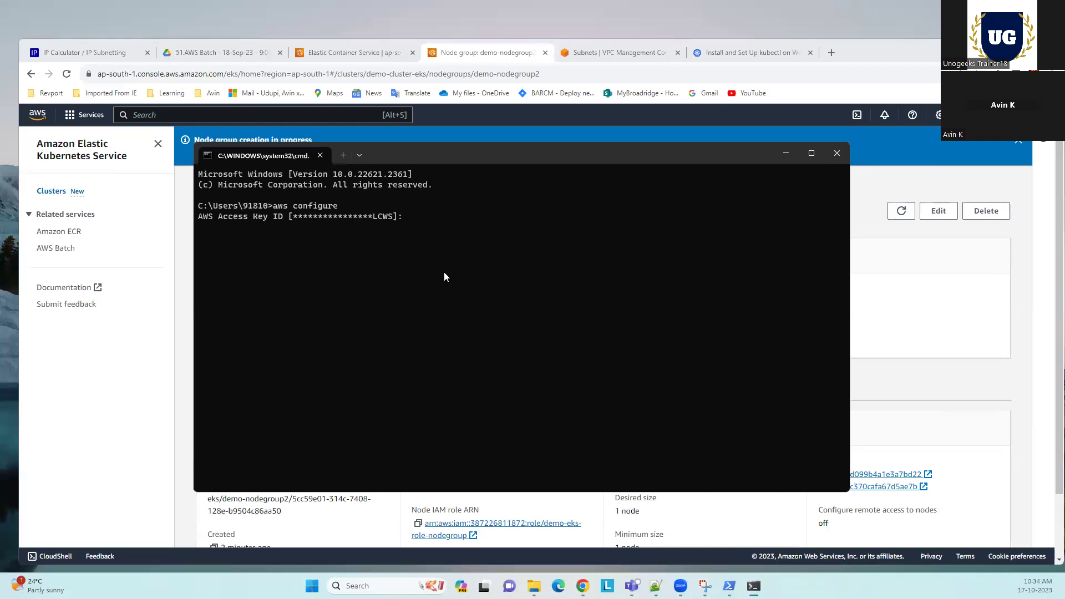
pyautogui.press('Return')
pyautogui.press('Return')
pyautogui.press('Return')
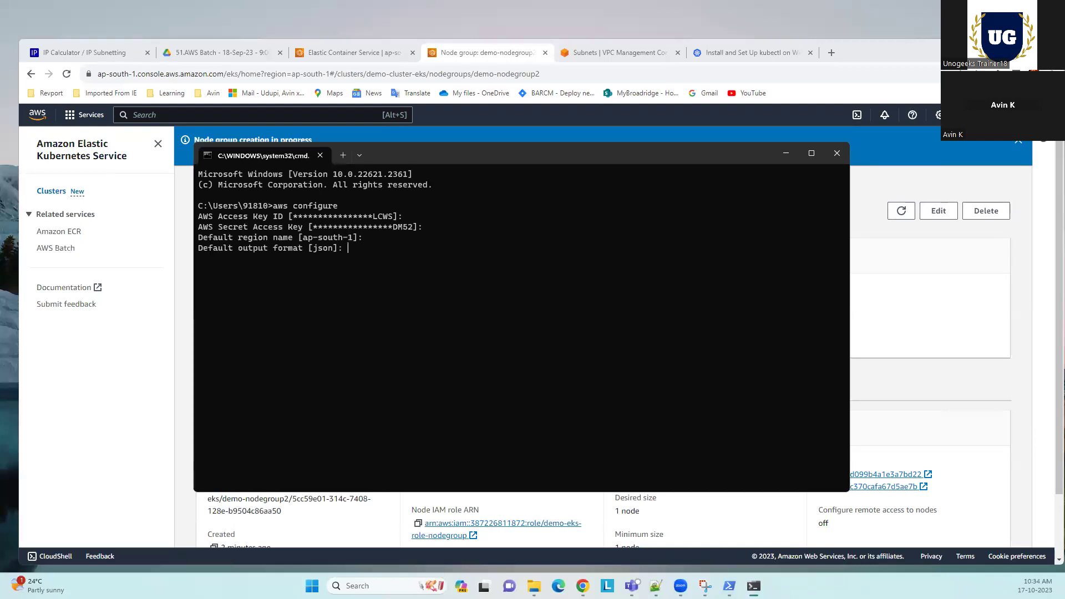
pyautogui.press('Return')
# Run aws sts get-caller-identity in the Command Prompt to check which AWS identity is configured.
pyautogui.write('aws sts')
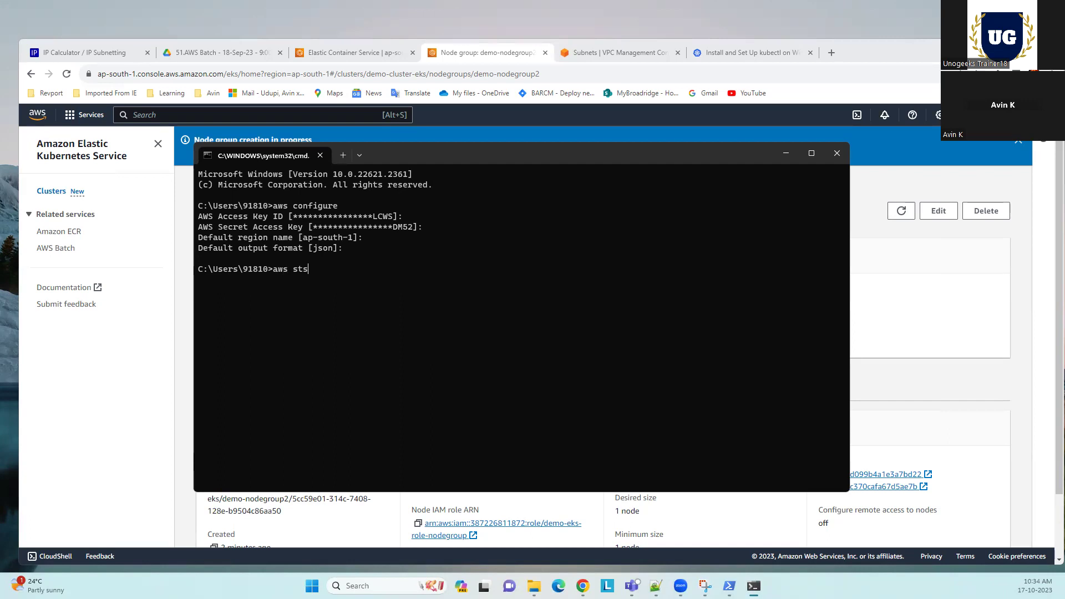
pyautogui.write(' -')
pyautogui.press('BackSpace')
pyautogui.write('get')
pyautogui.write('-co')
pyautogui.write('lle')
pyautogui.press('BackSpace')
pyautogui.press('BackSpace')
pyautogui.press('BackSpace')
pyautogui.press('BackSpace')
pyautogui.press('BackSpace')
pyautogui.press('BackSpace')
pyautogui.press('BackSpace')
pyautogui.press('BackSpace')
pyautogui.press('BackSpace')
pyautogui.press('BackSpace')
pyautogui.press('BackSpace')
pyautogui.press('BackSpace')
pyautogui.press('BackSpace')
pyautogui.press('BackSpace')
pyautogui.press('BackSpace')
pyautogui.press('BackSpace')
pyautogui.press('BackSpace')
pyautogui.write('aws sts get-caller-identity')
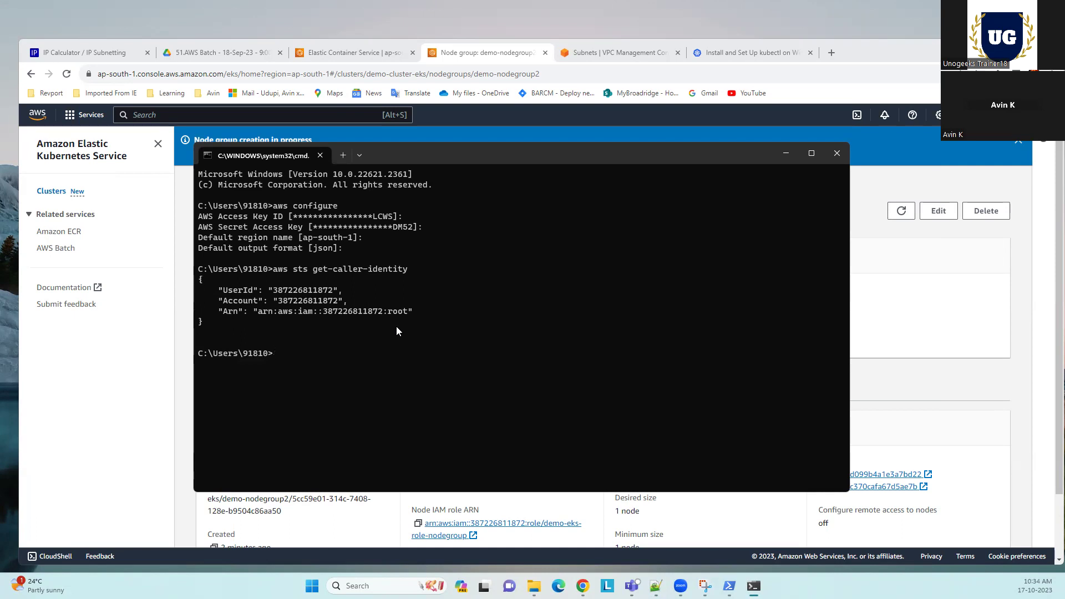
pyautogui.click(487, 351)
# Switch to Chrome and open the Amazon EKS user guide page on creating or updating a kubeconfig file in a new tab.
pyautogui.hotkey('alt', 'Tab')
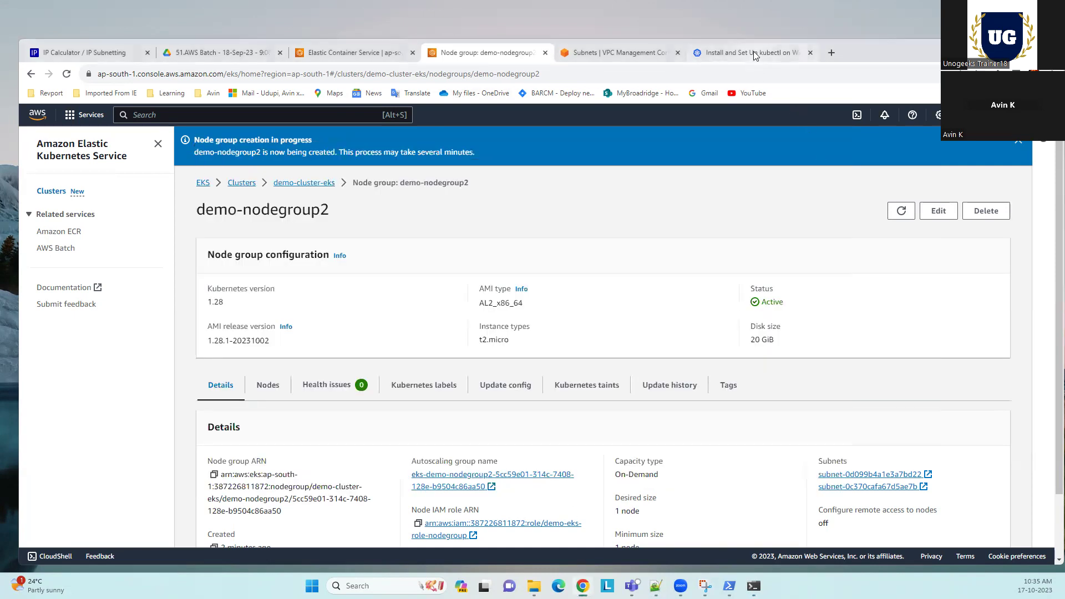
pyautogui.click(833, 53)
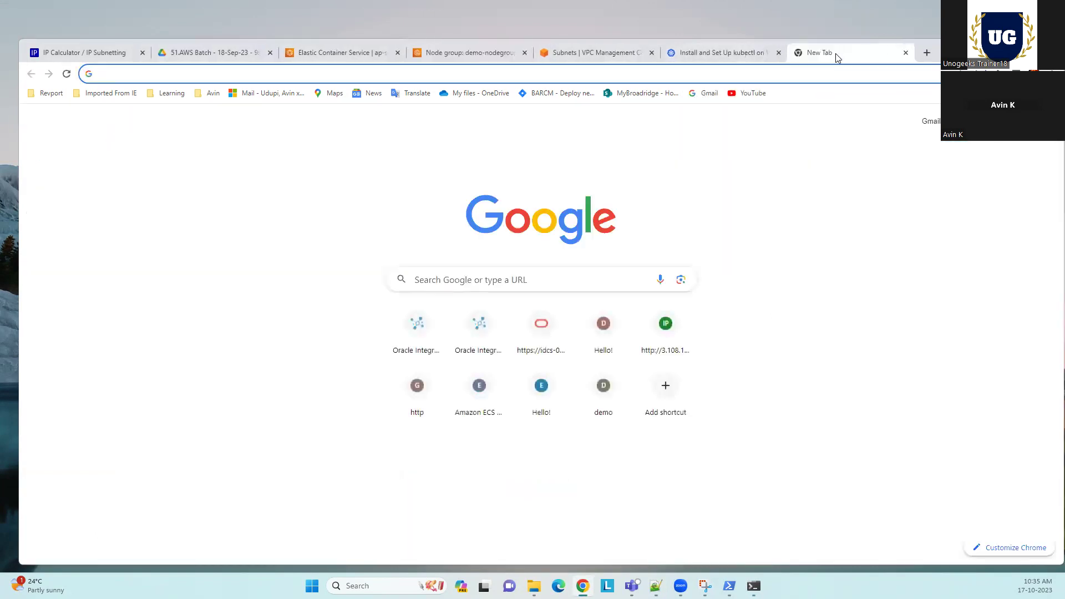
pyautogui.click(906, 53)
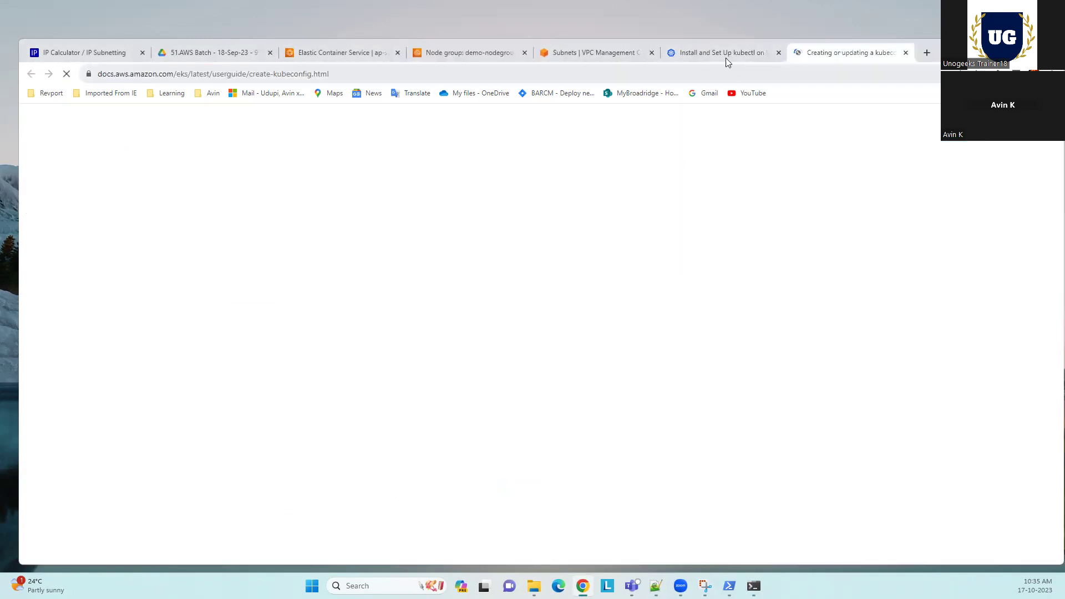
pyautogui.click(725, 58)
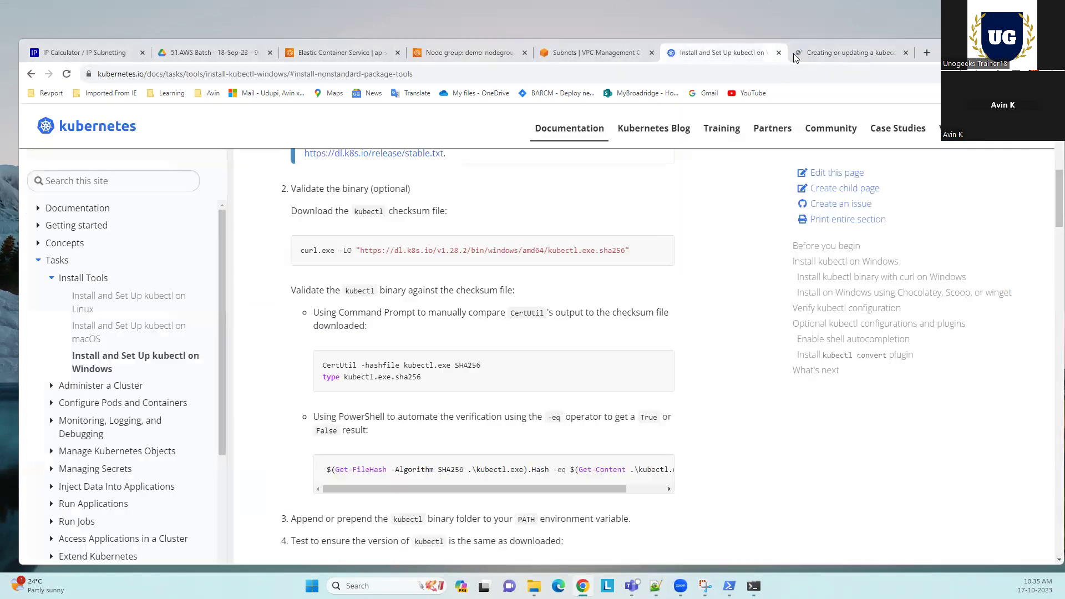
pyautogui.click(869, 60)
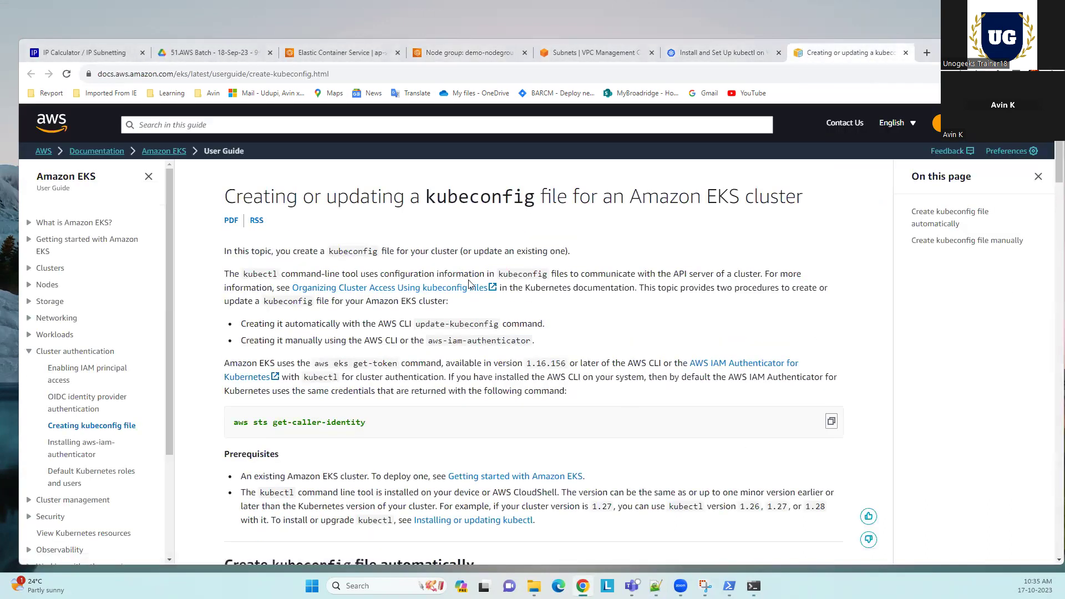
# Find and select the aws eks update-kubeconfig command under the guide's automatic kubeconfig creation section.
pyautogui.scroll(-2, 469, 284)
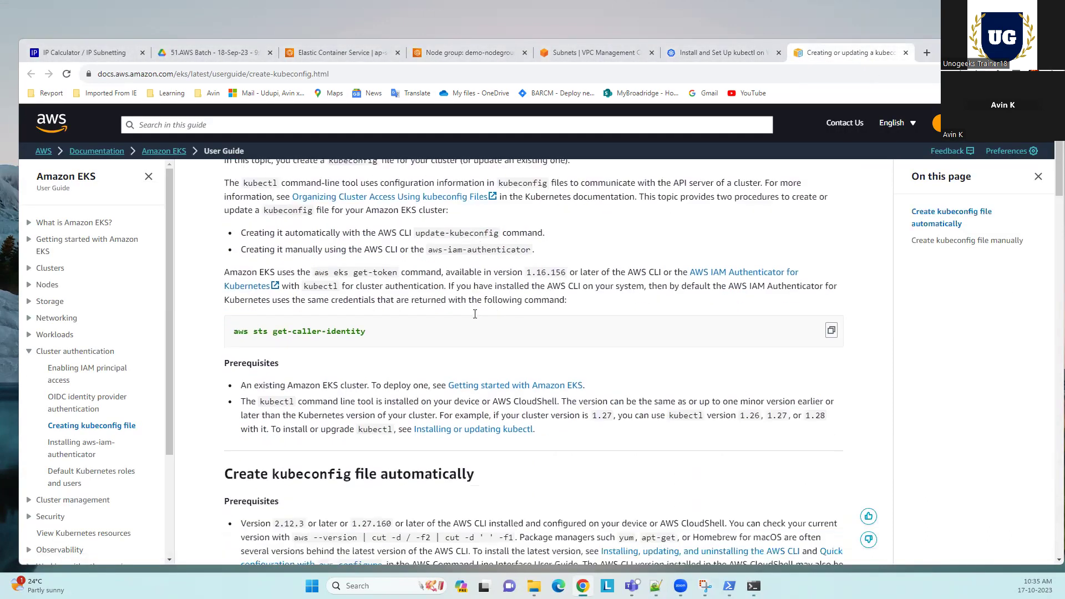
pyautogui.scroll(-2, 465, 322)
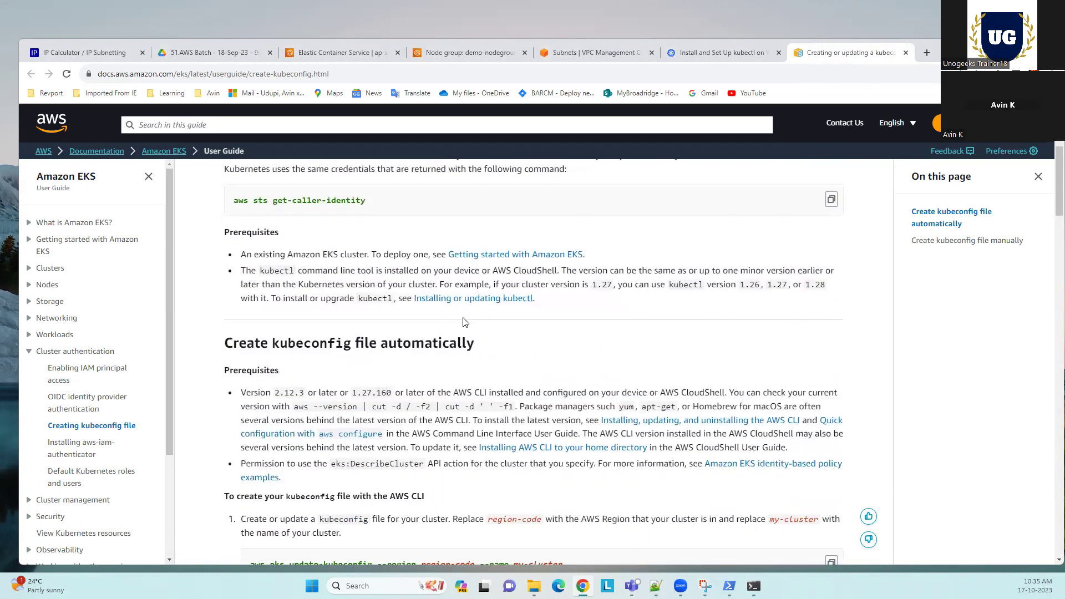
pyautogui.scroll(-2, 465, 322)
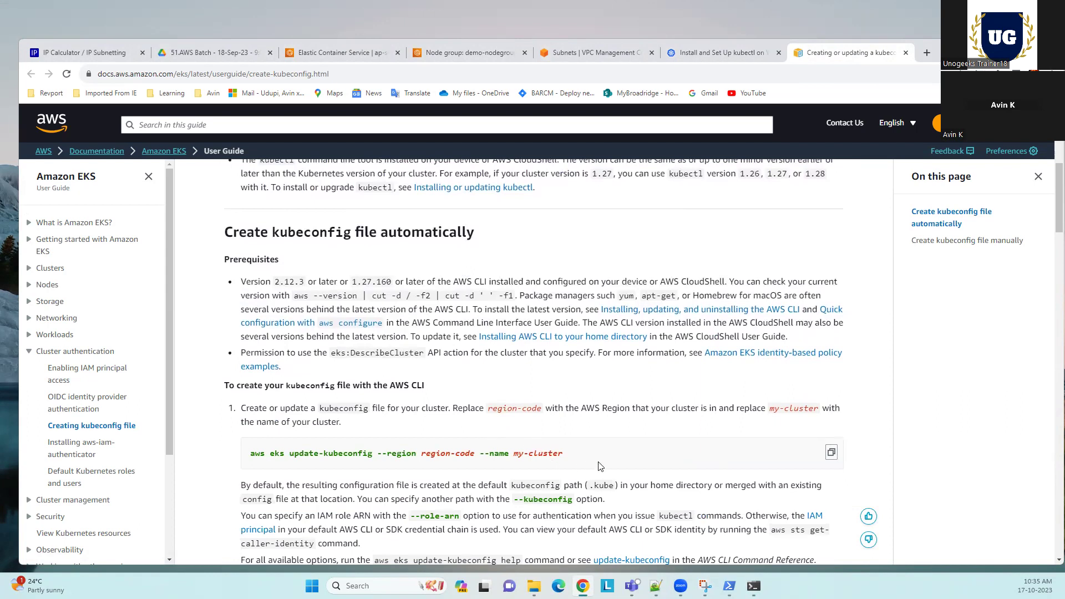
pyautogui.moveTo(245, 456); pyautogui.dragTo(571, 463)
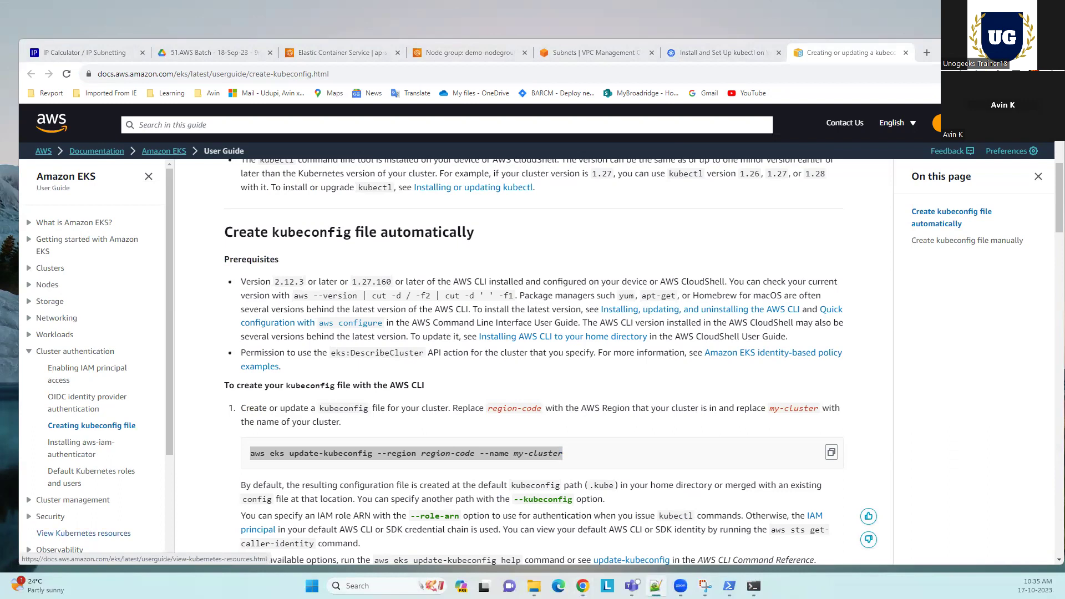
# Return to the guide's introduction and select the aws sts get-caller-identity command.
pyautogui.scroll(6, 453, 309)
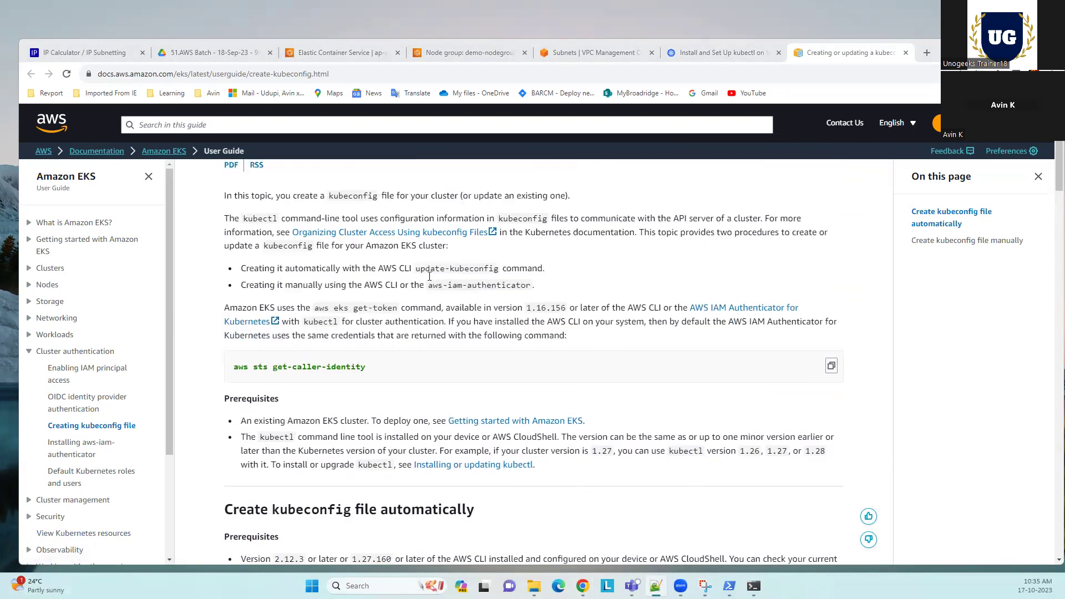
pyautogui.moveTo(365, 422); pyautogui.dragTo(233, 422)
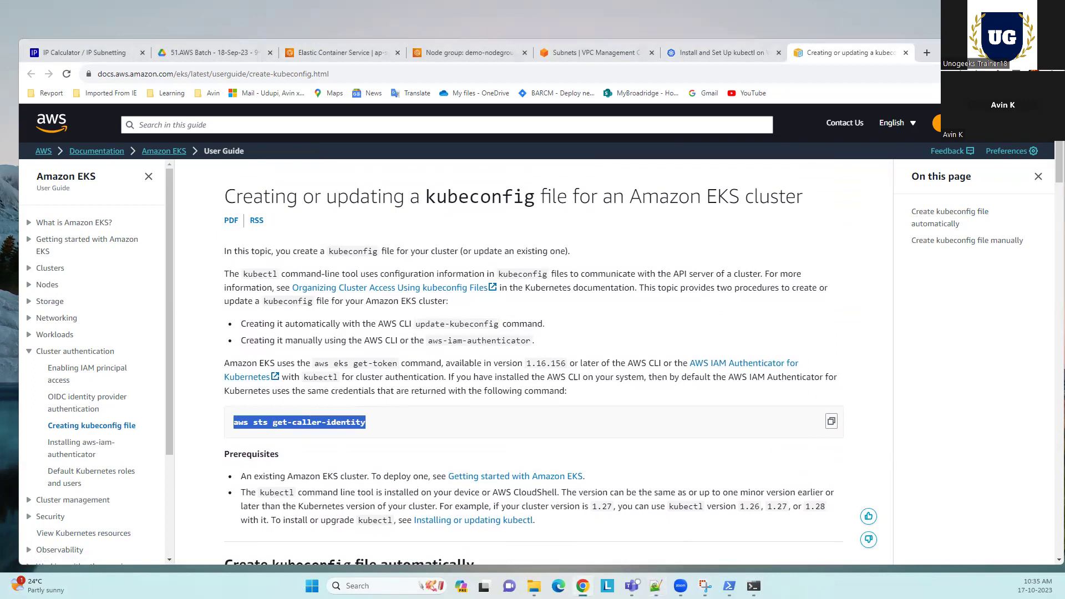
pyautogui.hotkey('alt', 'Tab')
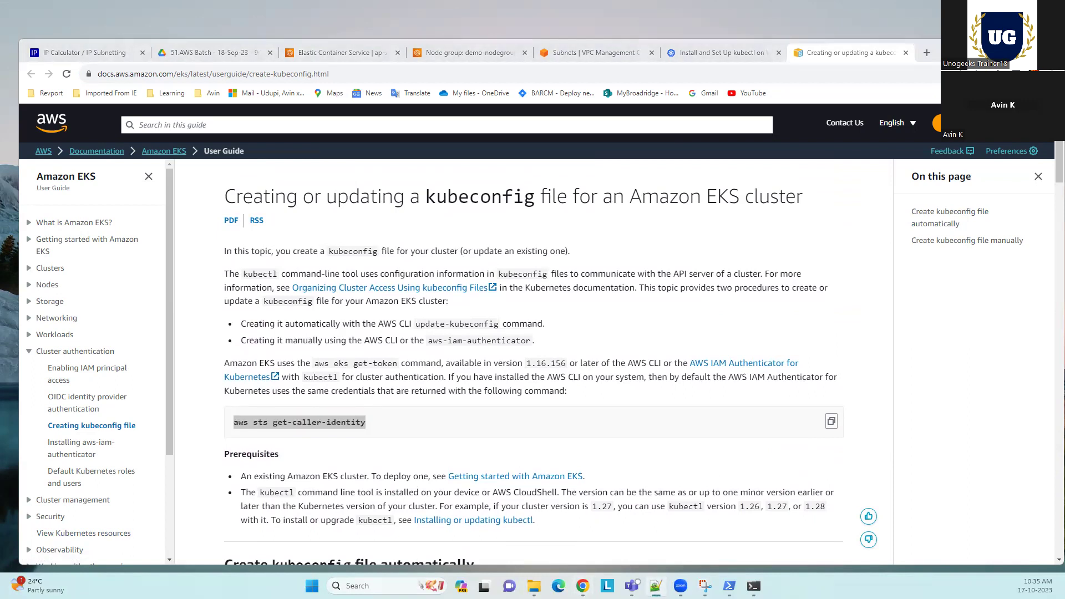
# Reselect the full update-kubeconfig command in the guide, then highlight its region placeholder.
pyautogui.scroll(-1, 422, 347)
pyautogui.scroll(-4, 423, 347)
pyautogui.moveTo(566, 453); pyautogui.dragTo(195, 456)
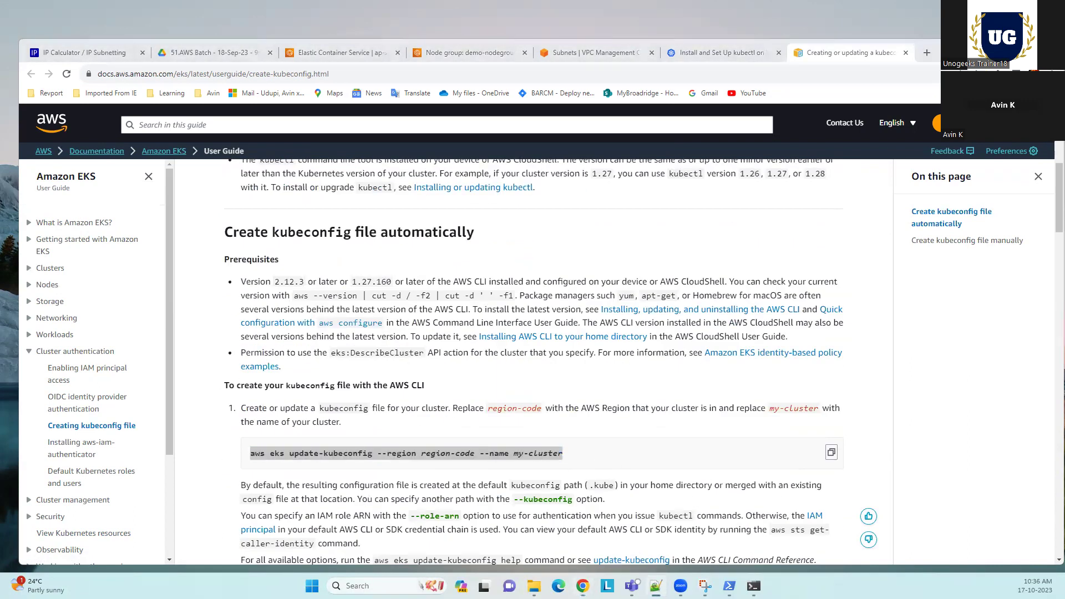
pyautogui.doubleClick(425, 454)
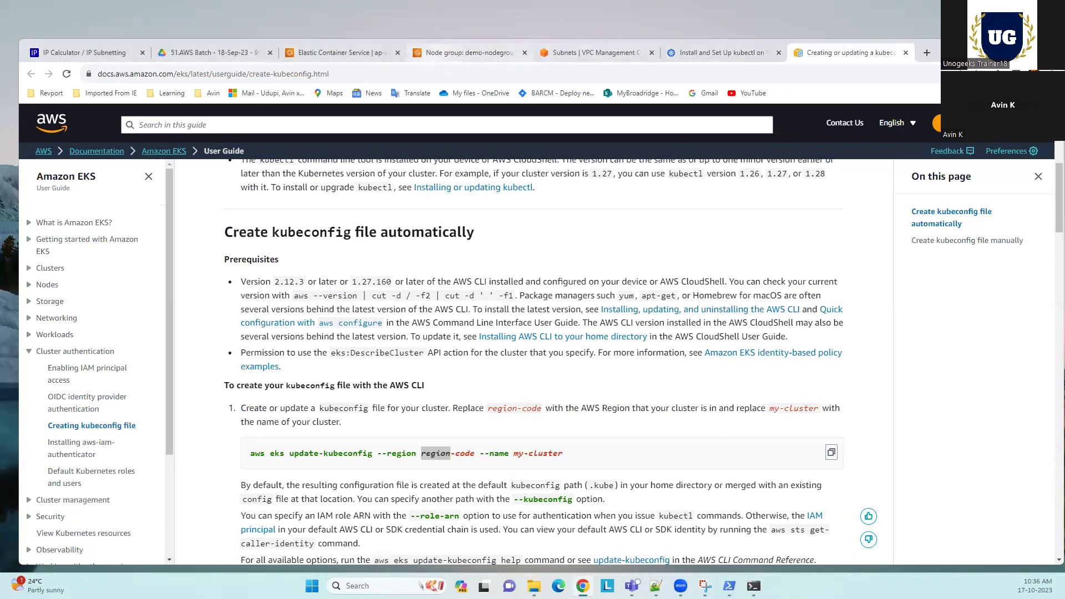
# Look up the current region's code in the AWS console's region list from the demo-nodegroup2 page, then return to the kubeconfig guide.
pyautogui.click(438, 53)
pyautogui.click(974, 114)
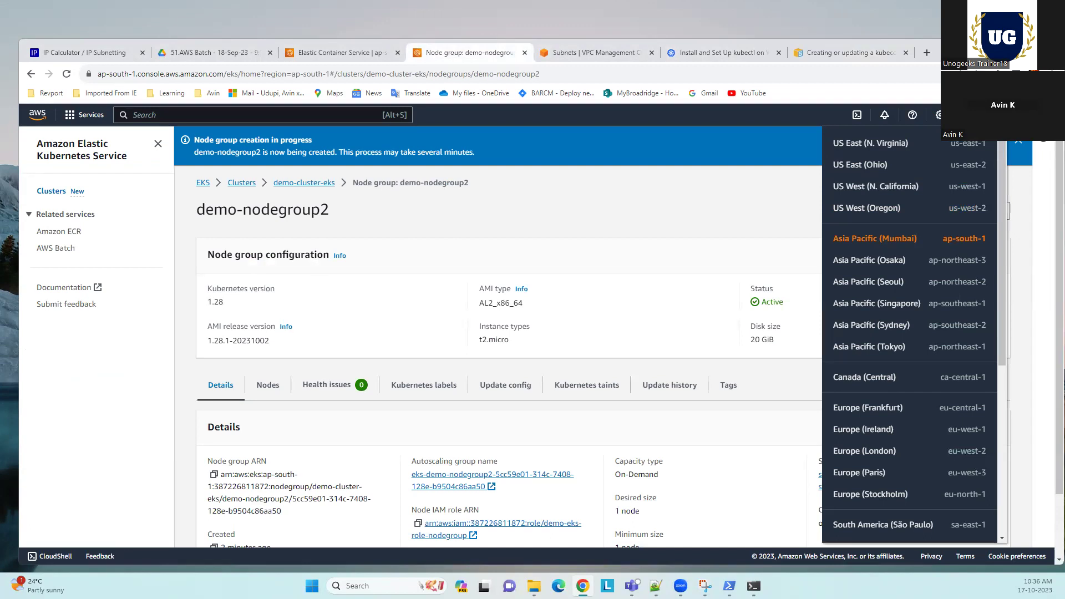
pyautogui.press('Escape')
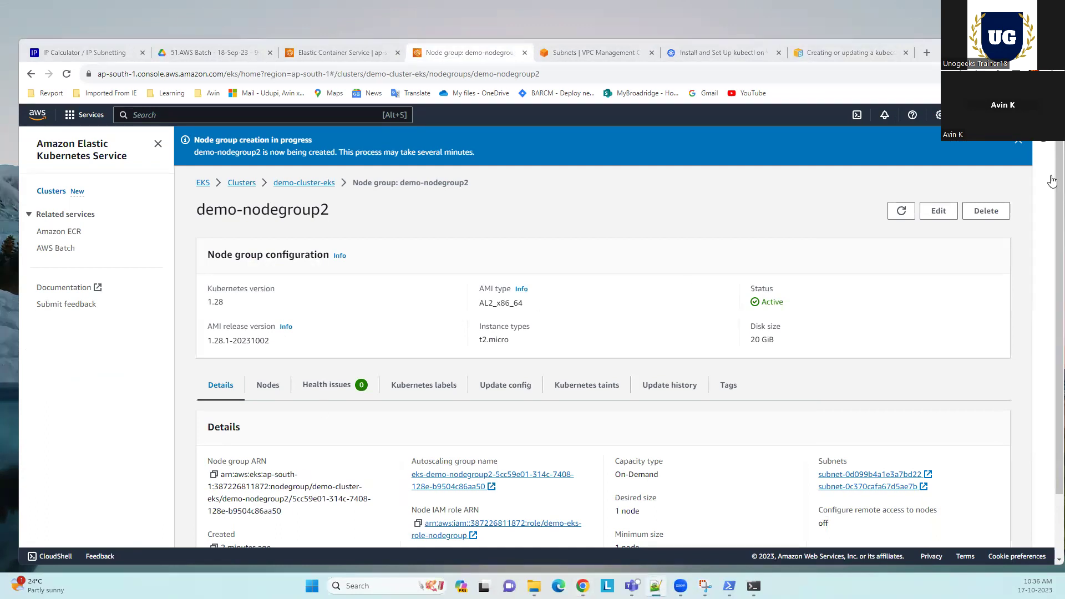
pyautogui.click(977, 115)
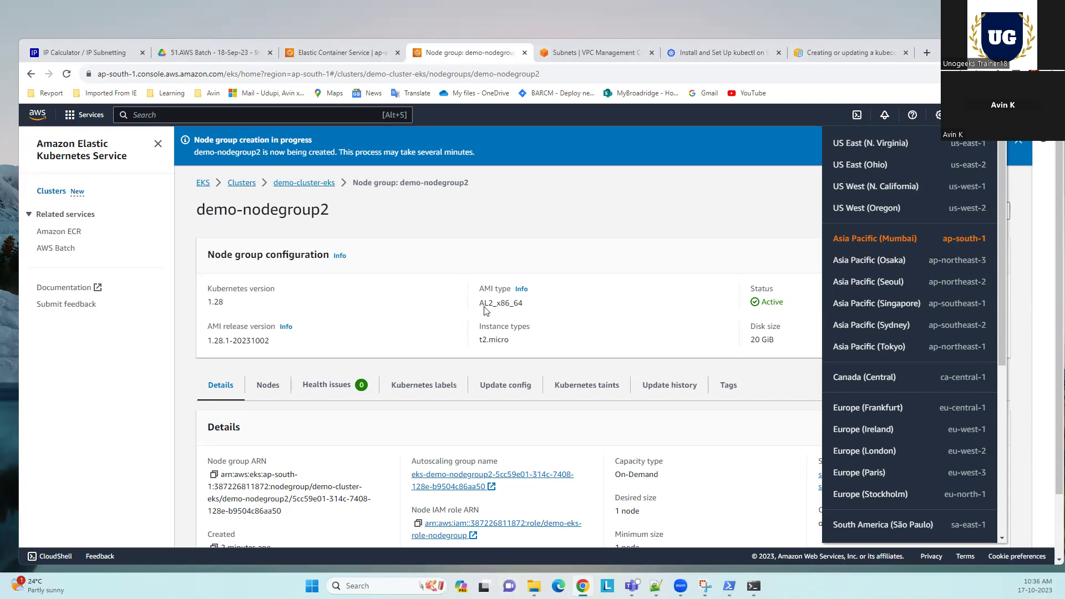
pyautogui.click(791, 90)
pyautogui.hotkey('ctrl', '9')
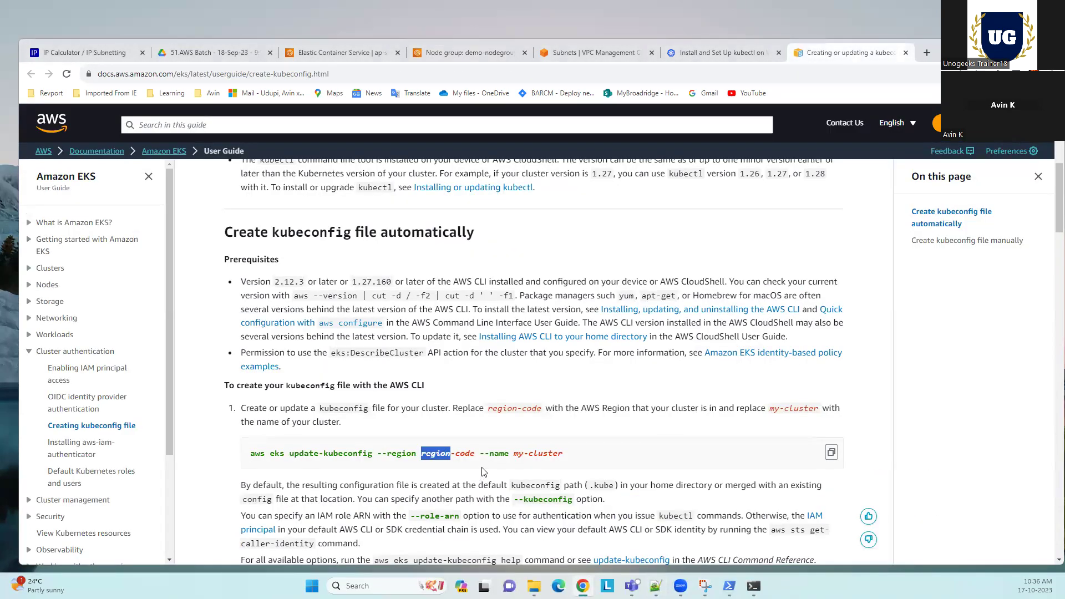
pyautogui.click(605, 445)
pyautogui.click(310, 53)
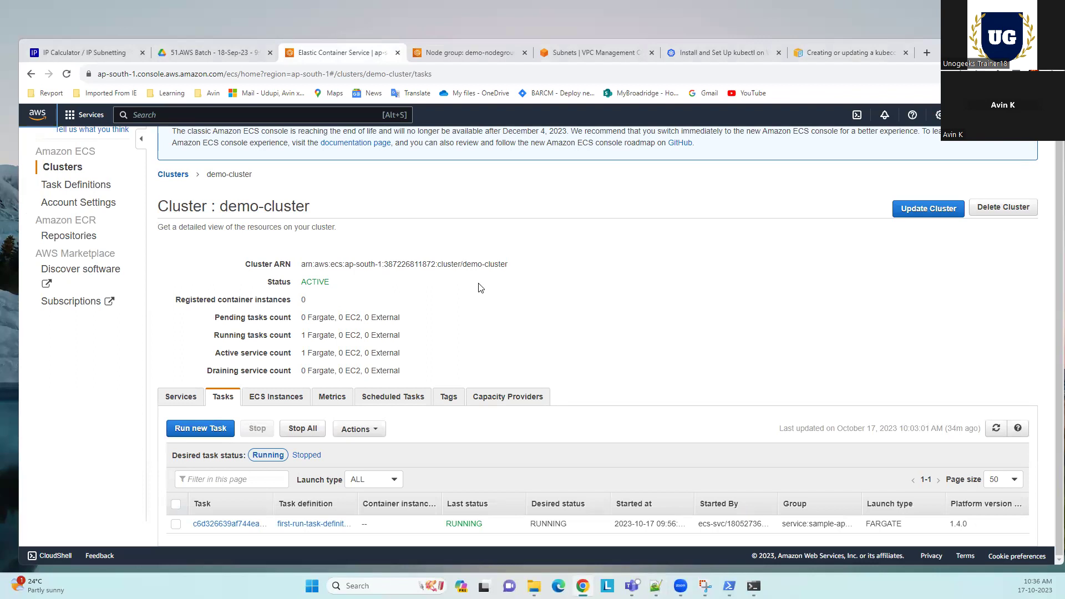
pyautogui.moveTo(225, 208); pyautogui.dragTo(316, 211)
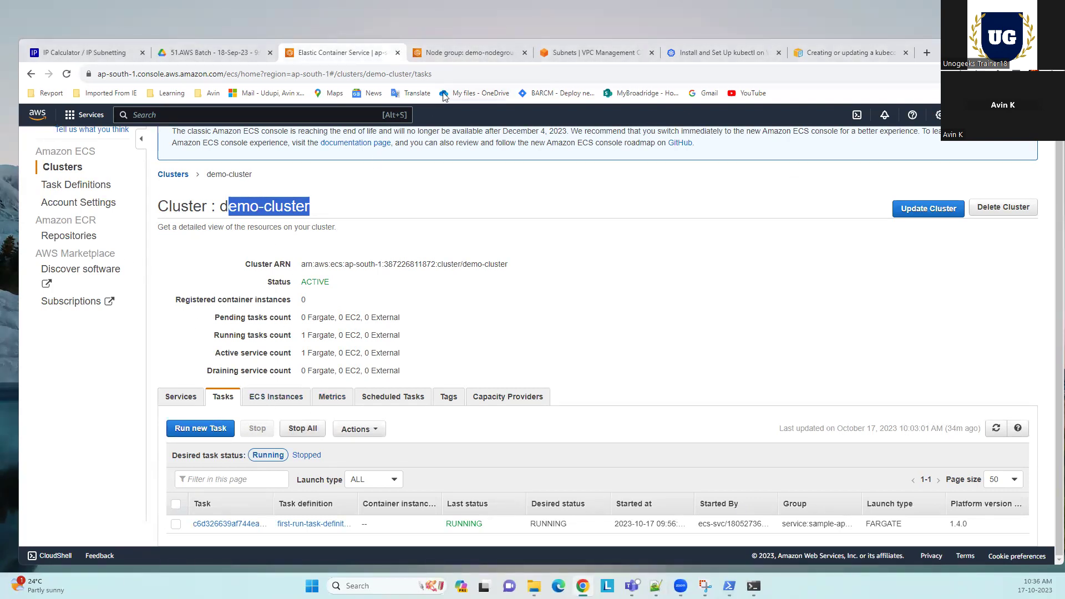
# Open the EKS cluster page from the demo-nodegroup2 page and select the cluster name demo-cluster-eks in its heading.
pyautogui.click(468, 54)
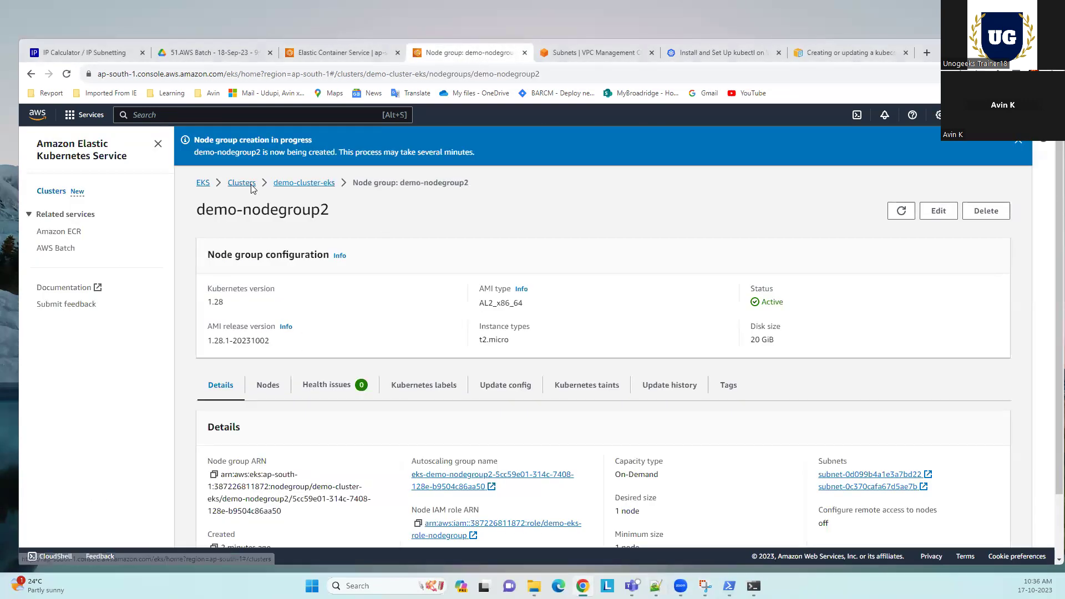
pyautogui.click(290, 184)
pyautogui.moveTo(198, 210); pyautogui.dragTo(332, 221)
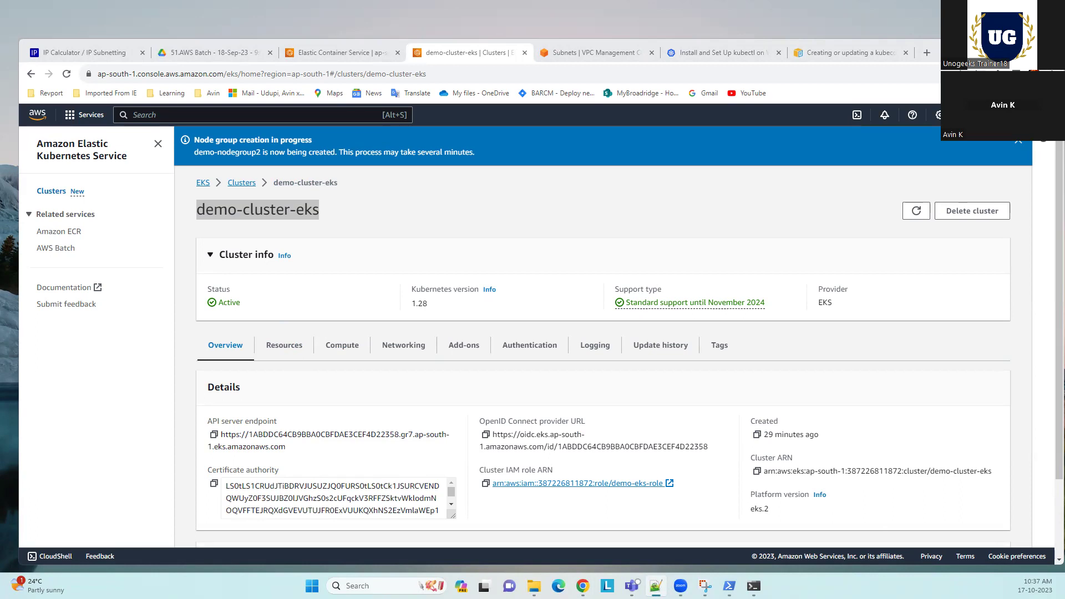
# Switch to the Command Prompt and run aws eks update-kubeconfig --region ap-south-1 --name demo-cluster-eks.
pyautogui.hotkey('alt', 'Tab')
pyautogui.hotkey('alt', 'Tab')
pyautogui.write('aws eks update-kubeconfig --region ap-south-1 --name demo-cluster-eks')
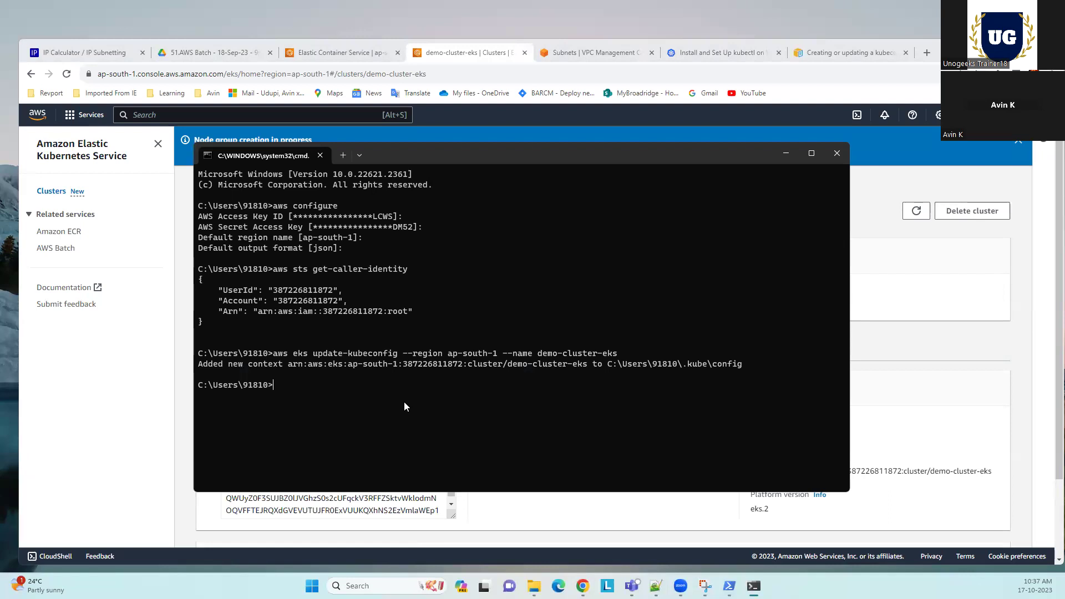
# Enter the partial command kubectl git no without running it, and copy the kubectl get svc test command from the kubeconfig guide.
pyautogui.write('kucectl git no')
pyautogui.hotkey('alt', 'Tab')
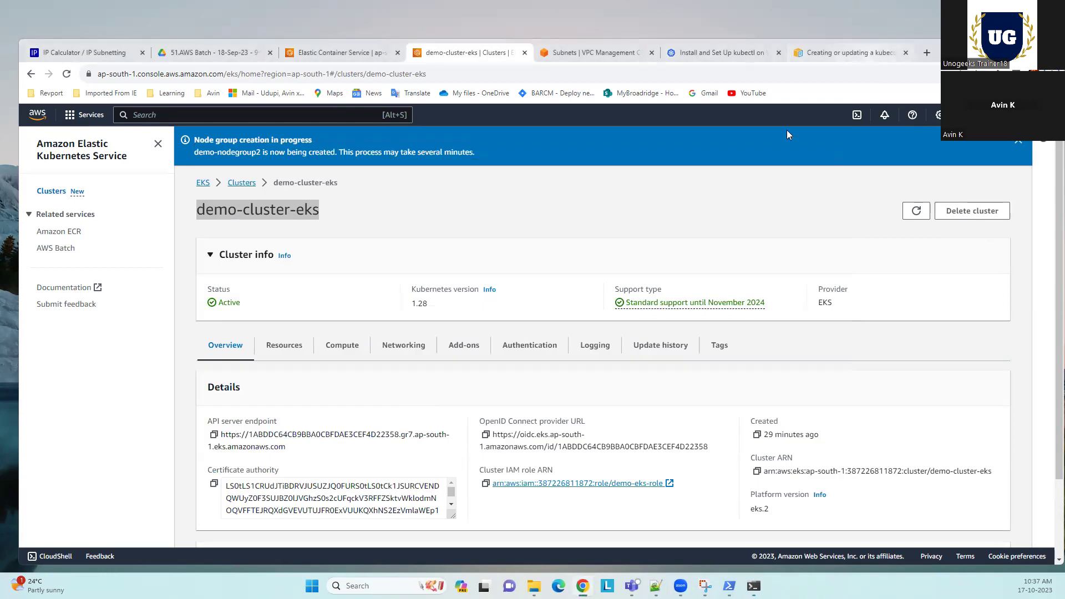
pyautogui.hotkey('ctrl', '9')
pyautogui.scroll(-5, 317, 336)
pyautogui.moveTo(334, 332); pyautogui.dragTo(241, 336)
pyautogui.press('super+c')
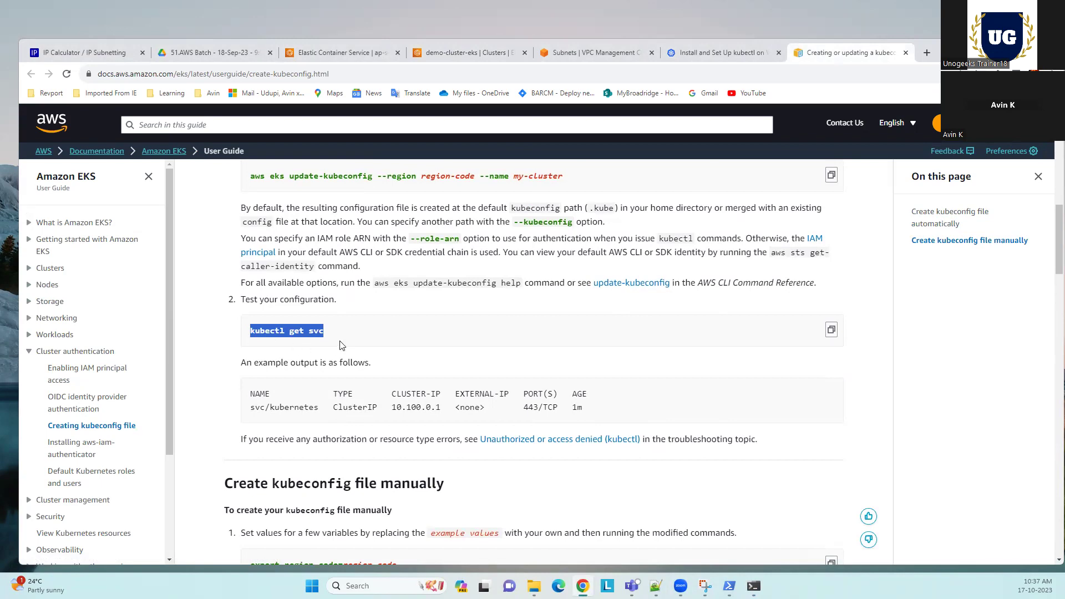
# Switch to the Command Prompt, replace the unfinished command with kubectl get svc and run it to test the cluster connection.
pyautogui.hotkey('alt', 'Tab')
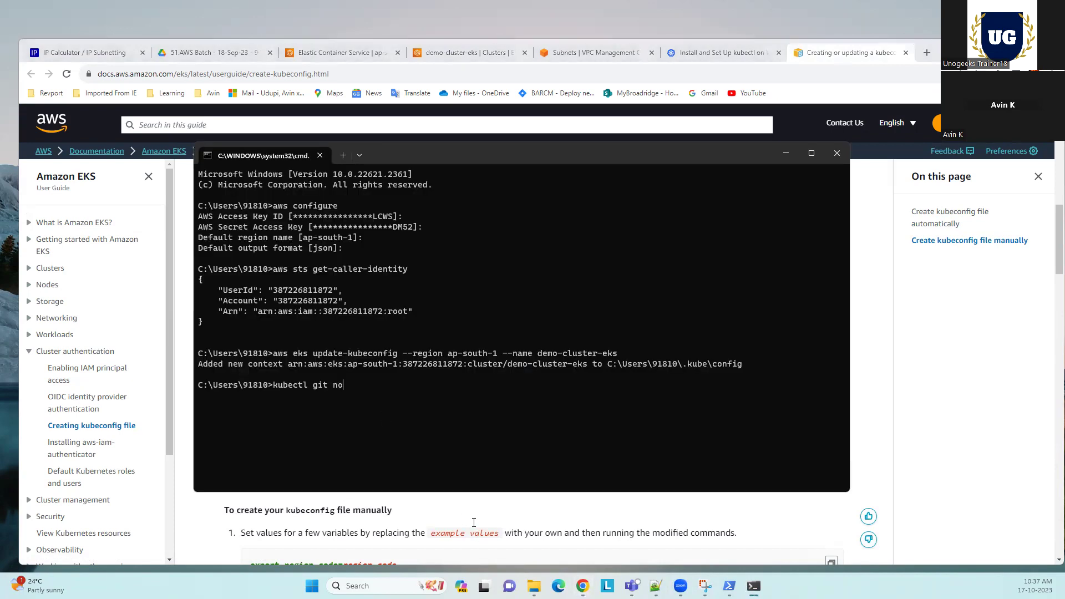
pyautogui.press('BackSpace')
pyautogui.press('BackSpace')
pyautogui.press('BackSpace')
pyautogui.press('BackSpace')
pyautogui.press('BackSpace')
pyautogui.press('BackSpace')
pyautogui.press('BackSpace')
pyautogui.press('BackSpace')
pyautogui.press('BackSpace')
pyautogui.press('BackSpace')
pyautogui.press('BackSpace')
pyautogui.press('BackSpace')
pyautogui.rightClick(484, 434)
pyautogui.press('Return')
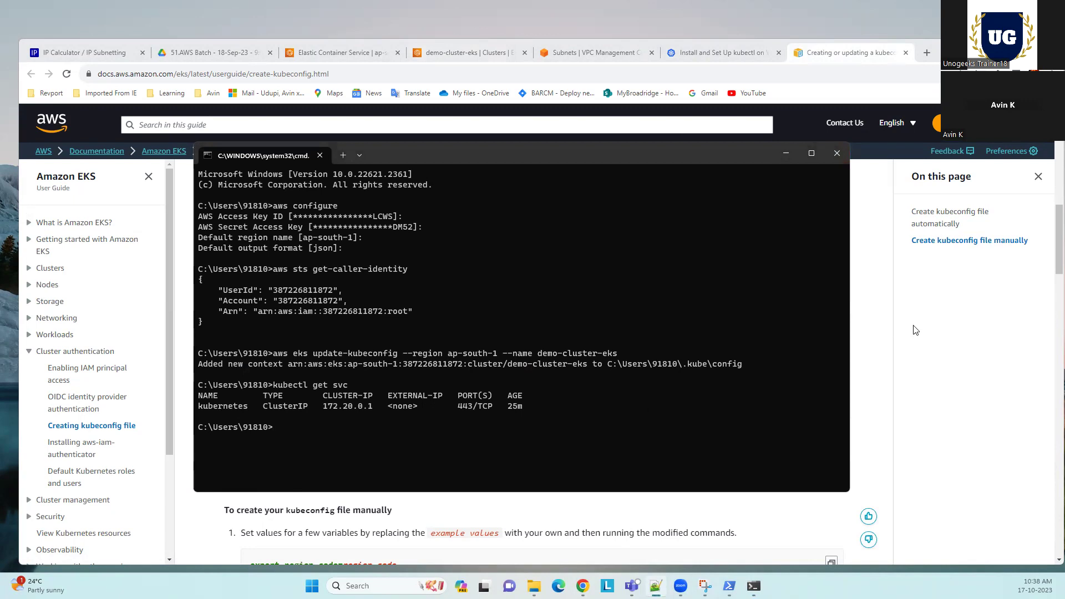
# Return to the kubeconfig guide and look through the first steps of the manual kubeconfig creation section.
pyautogui.click(888, 331)
pyautogui.scroll(-5, 496, 446)
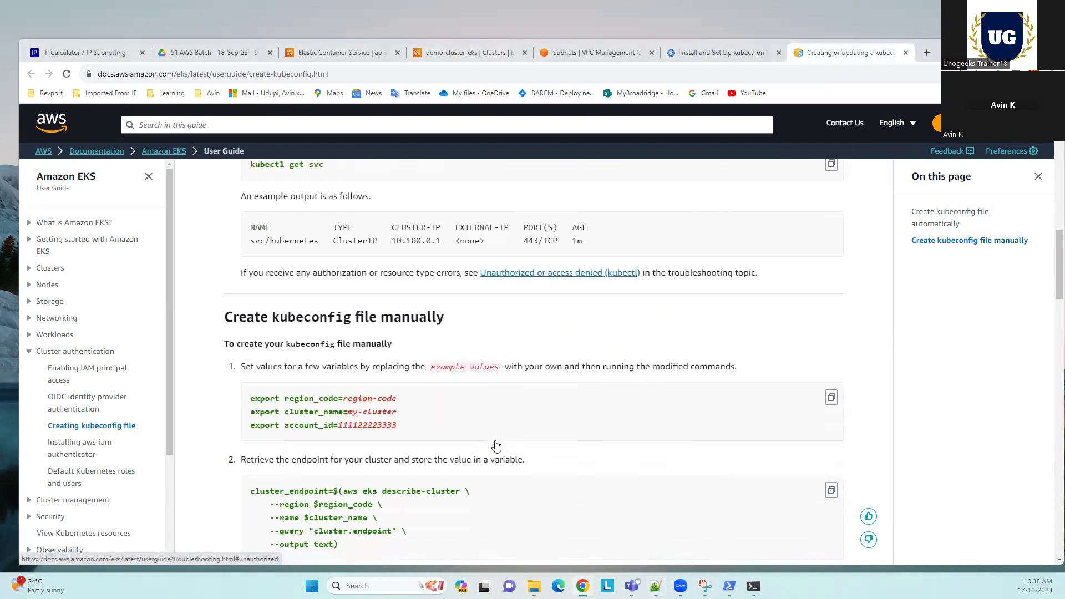
pyautogui.scroll(-1, 495, 445)
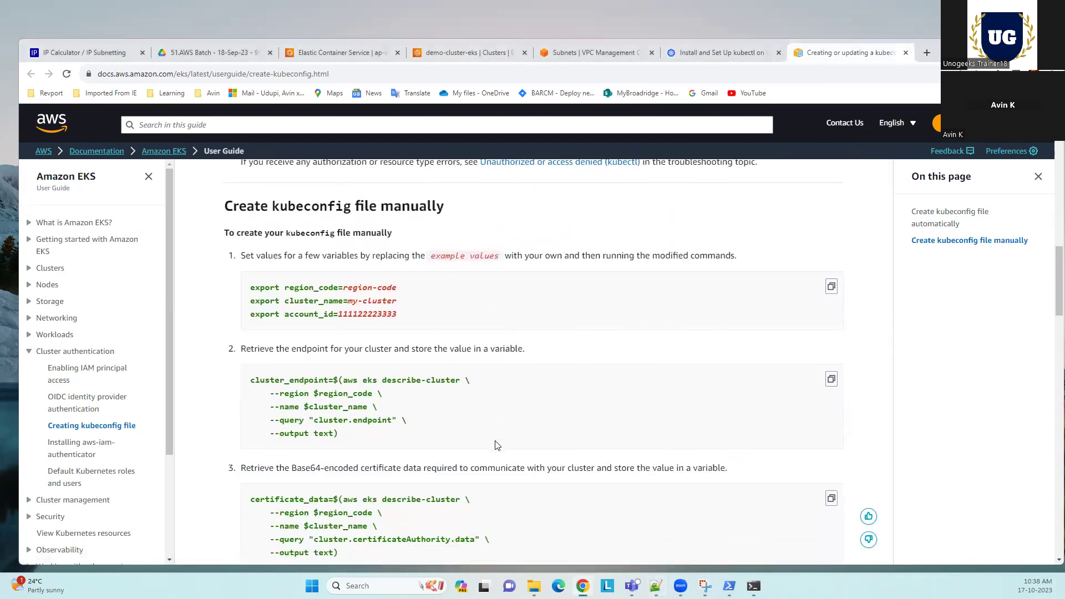